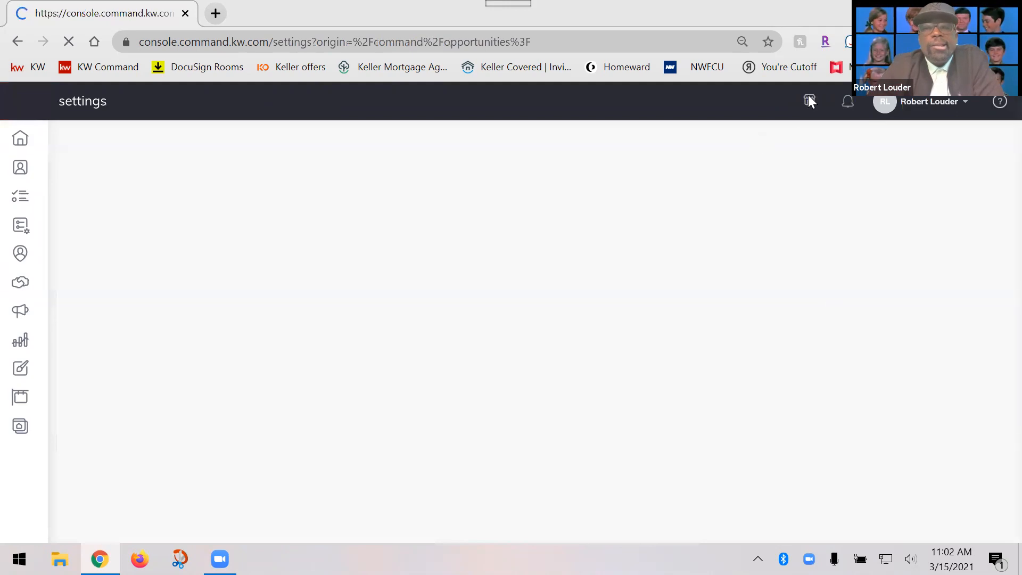
Open KW Marketplace in a new tab from the MarketPlace icon on the settings page.
click(810, 102)
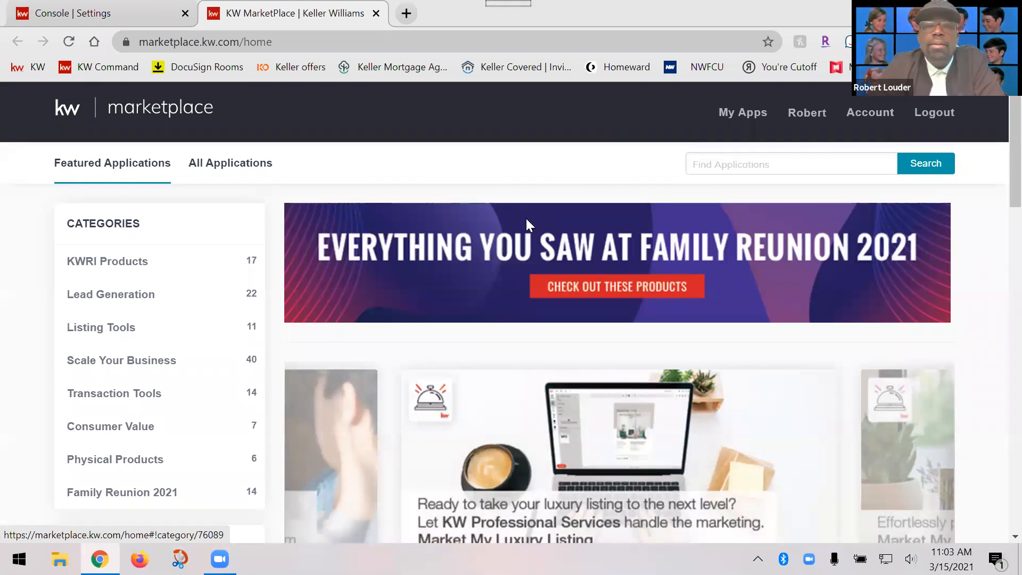
Search KW Marketplace for 'docusign', look over the five results, then go back.
click(778, 161)
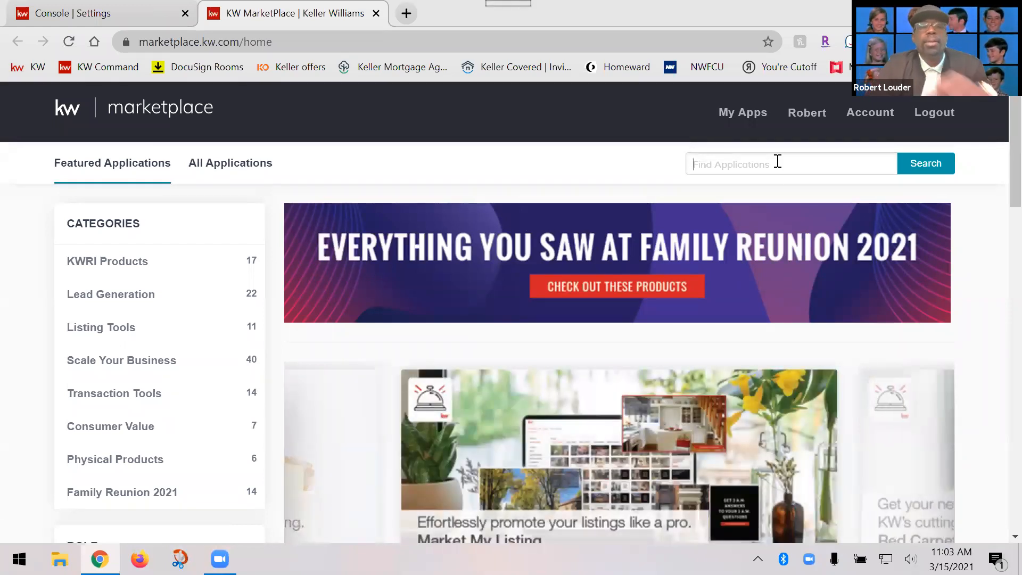
text(do)
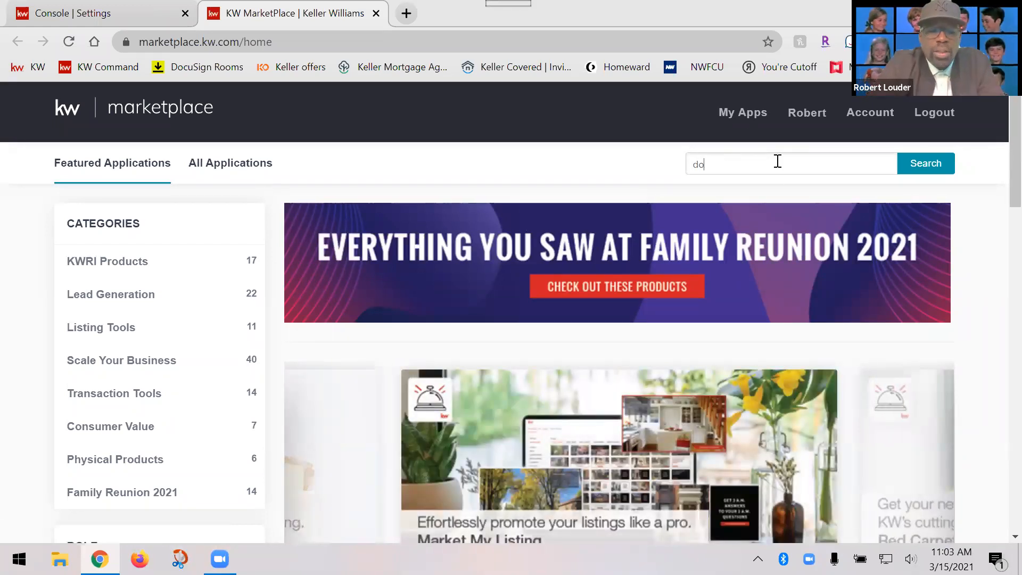
text(cusign)
key(Return)
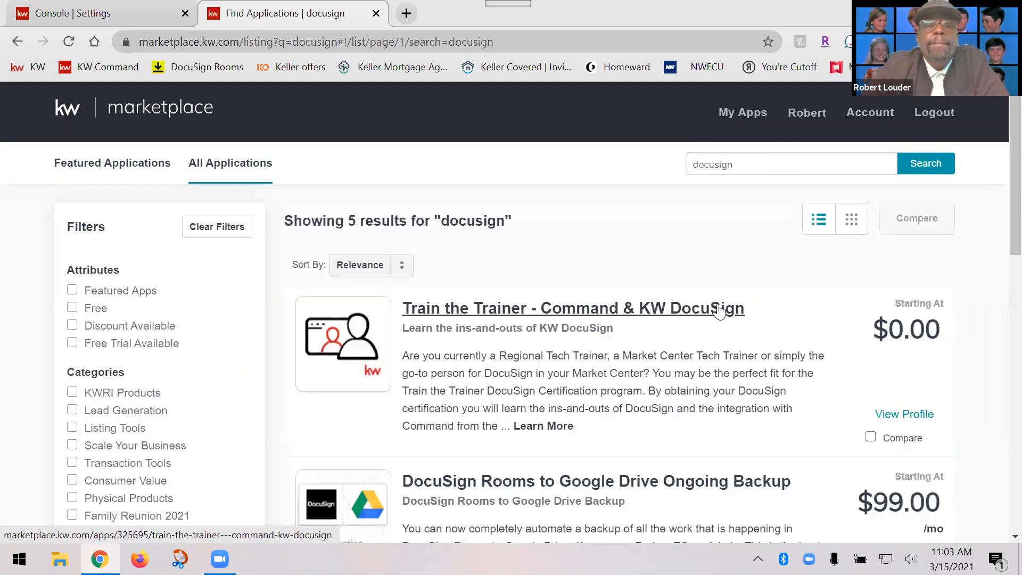
scroll(673, 330, down, 1)
scroll(672, 327, down, 4)
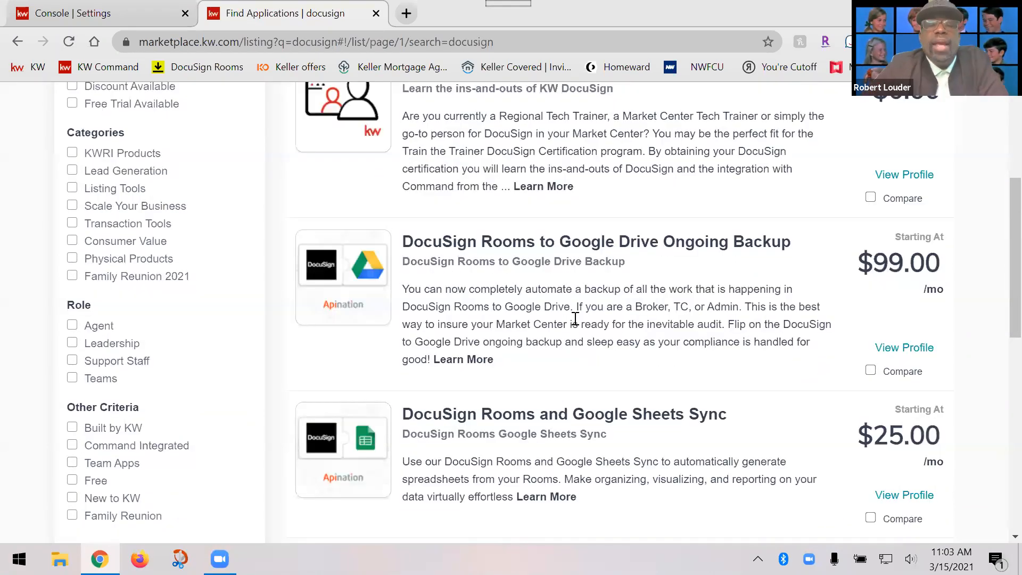
scroll(677, 331, down, 6)
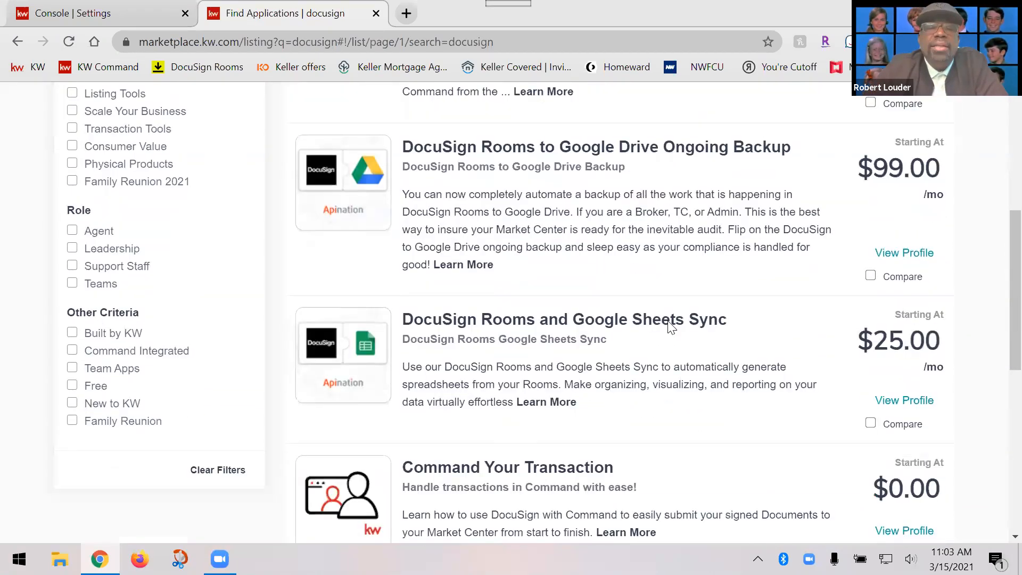
scroll(684, 308, up, 3)
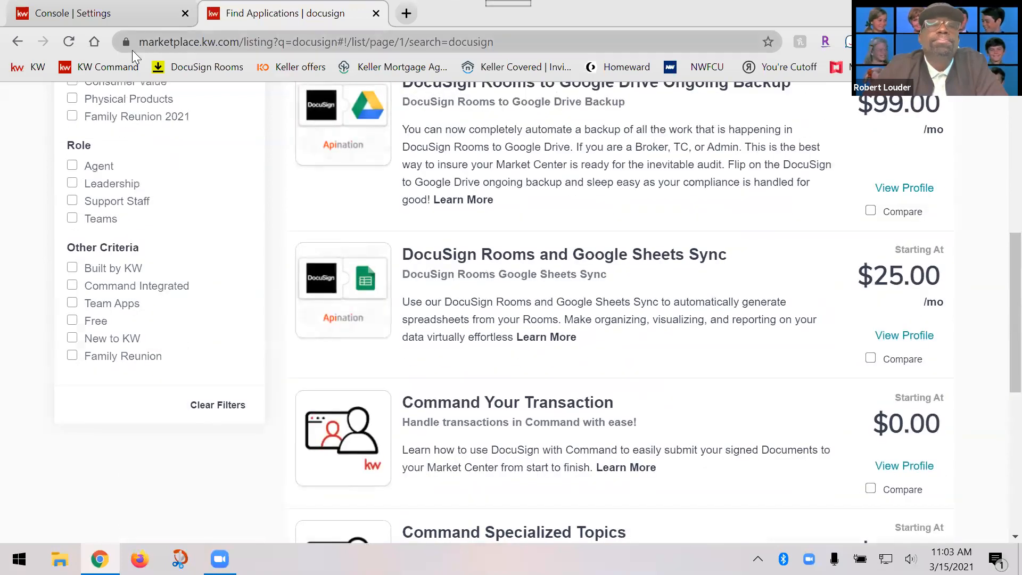
click(18, 42)
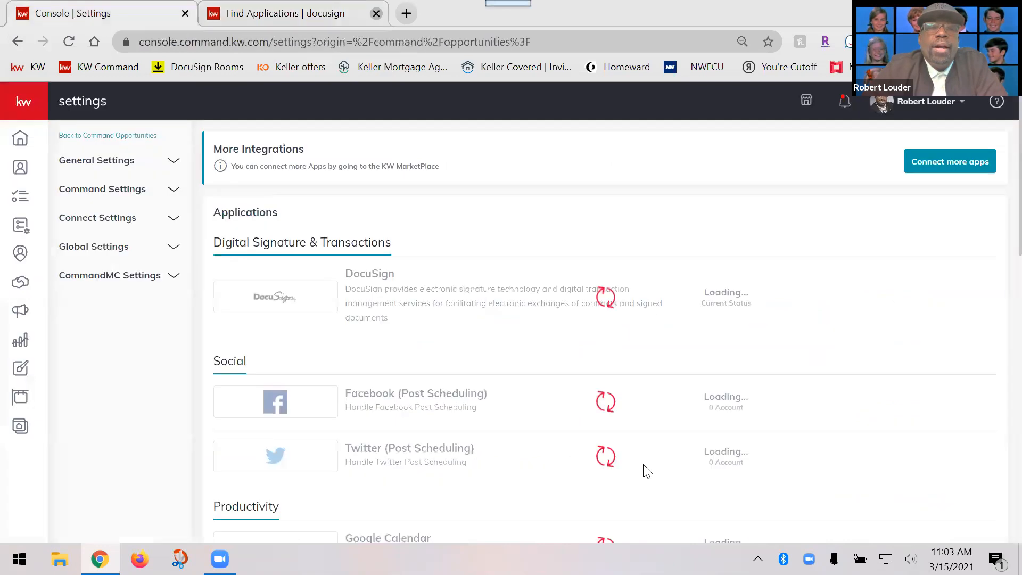
Close the marketplace tab and scroll the Connected Apps list to check DocuSign.
key(ctrl+w)
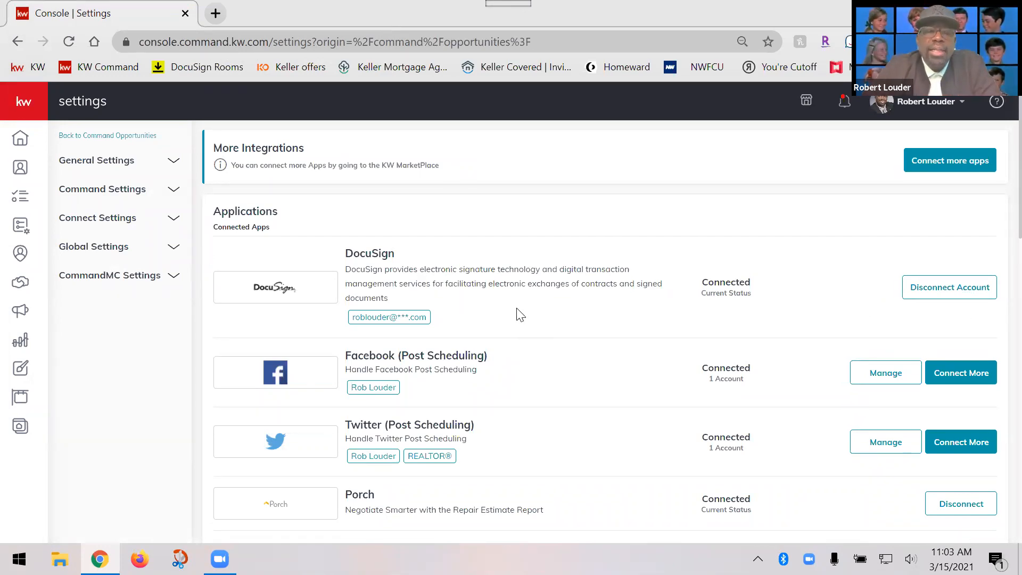
scroll(516, 313, down, 15)
scroll(541, 322, down, 1)
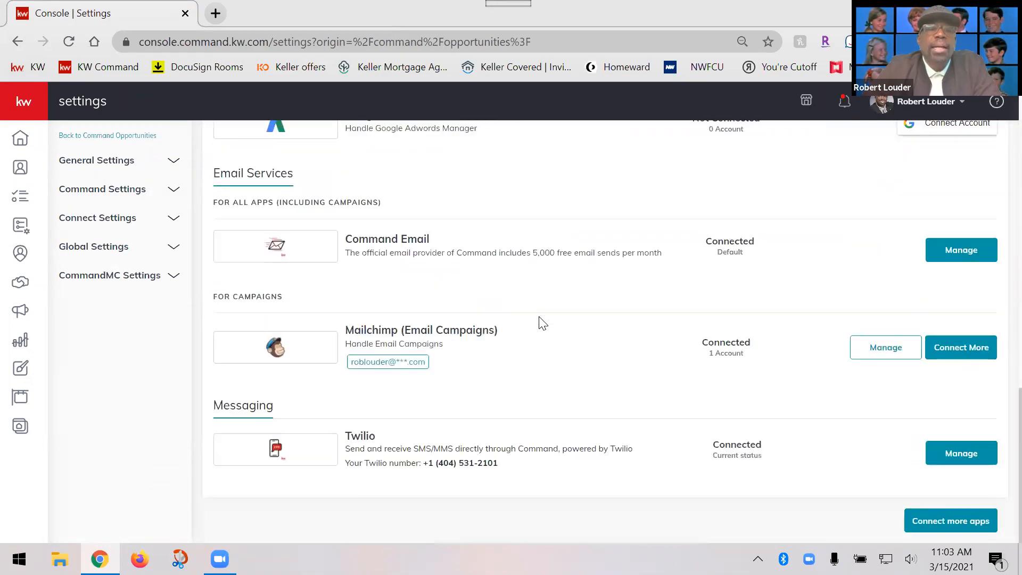
scroll(584, 343, up, 9)
scroll(584, 341, up, 7)
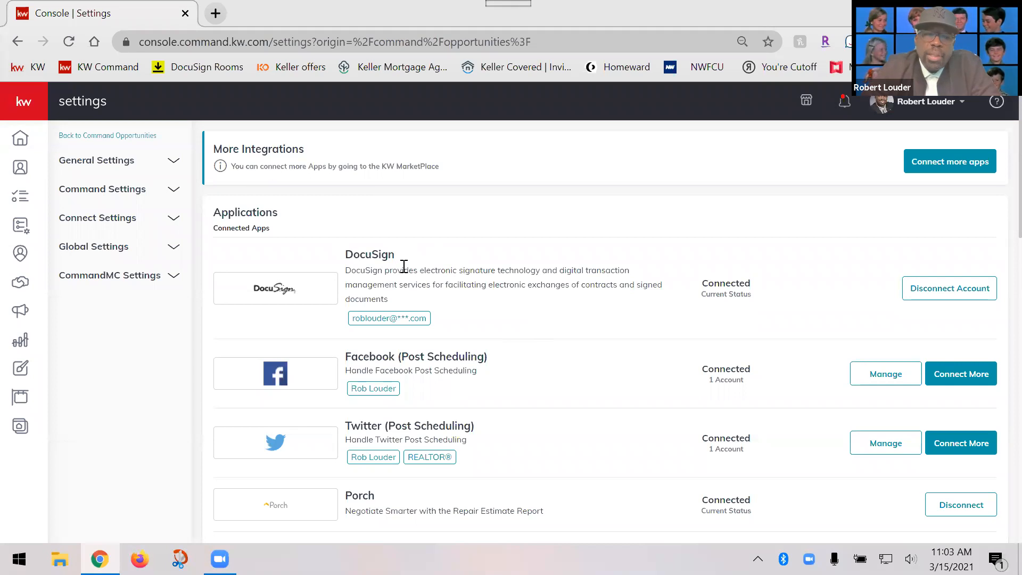
Go to the Opportunities dashboard and bring up the Create Opportunity form.
scroll(404, 269, down, 15)
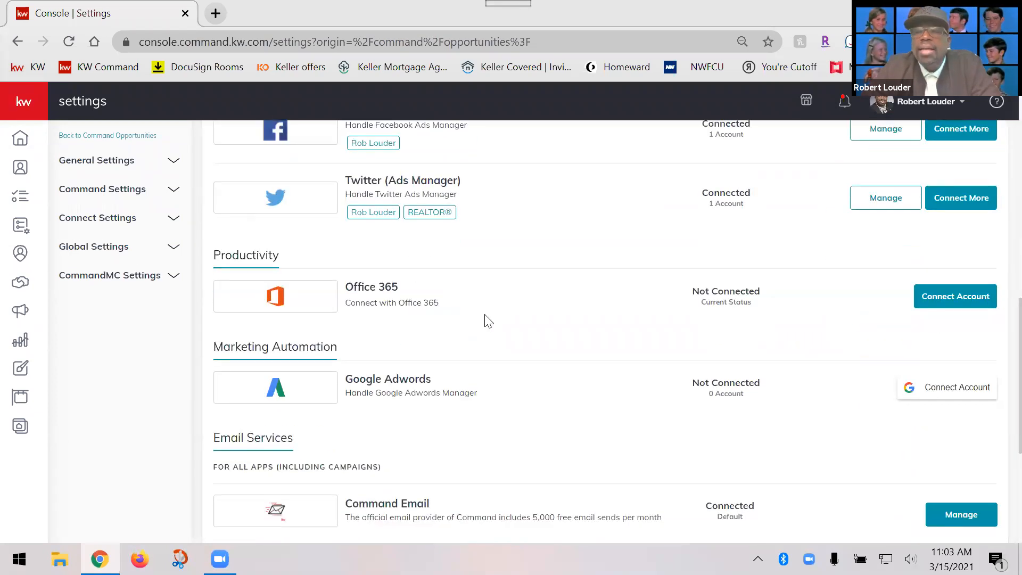
scroll(482, 317, up, 15)
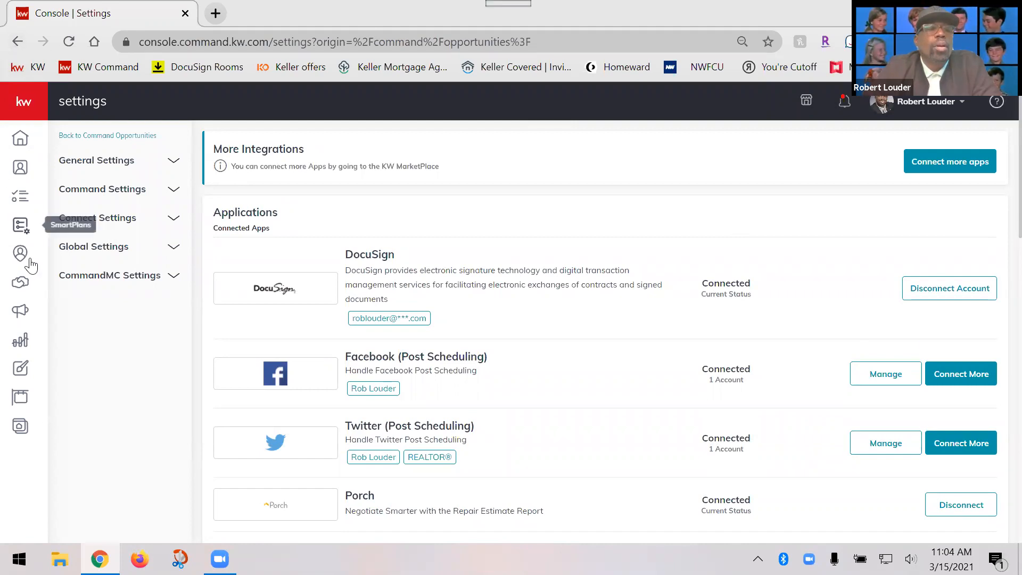
click(22, 283)
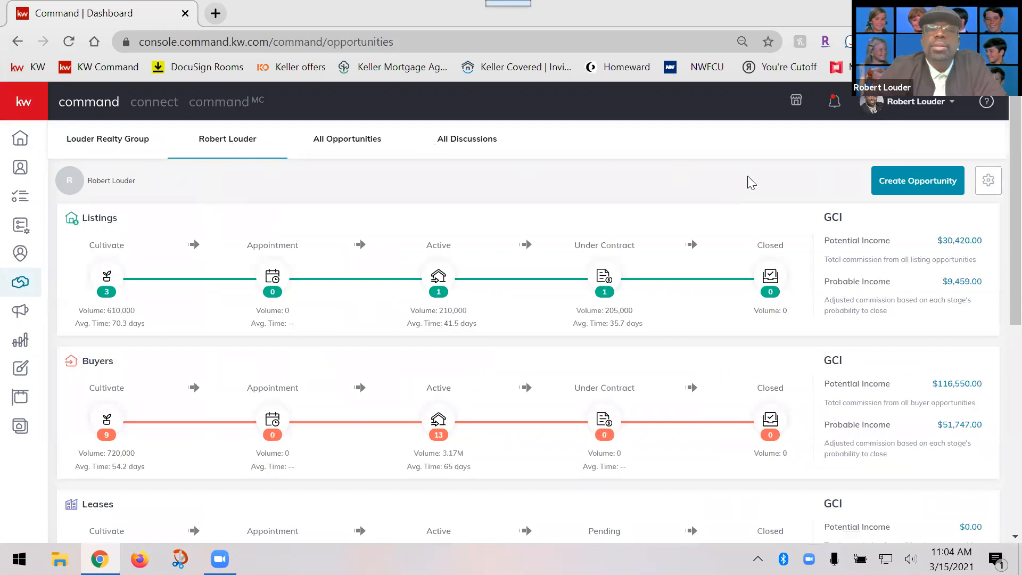
click(904, 176)
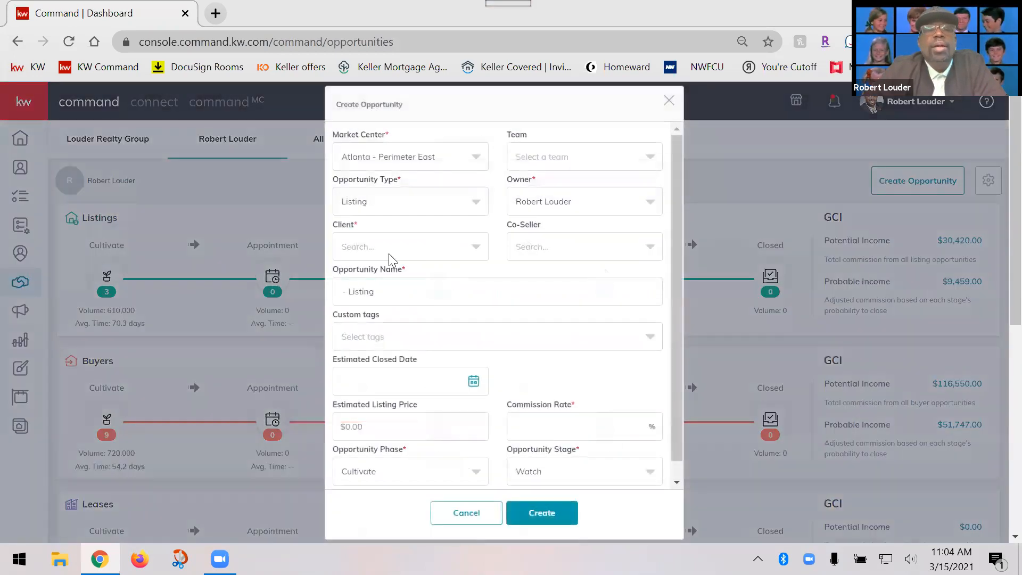
Create a Buyer opportunity for the searched client with a 3% commission rate.
click(386, 249)
text(r)
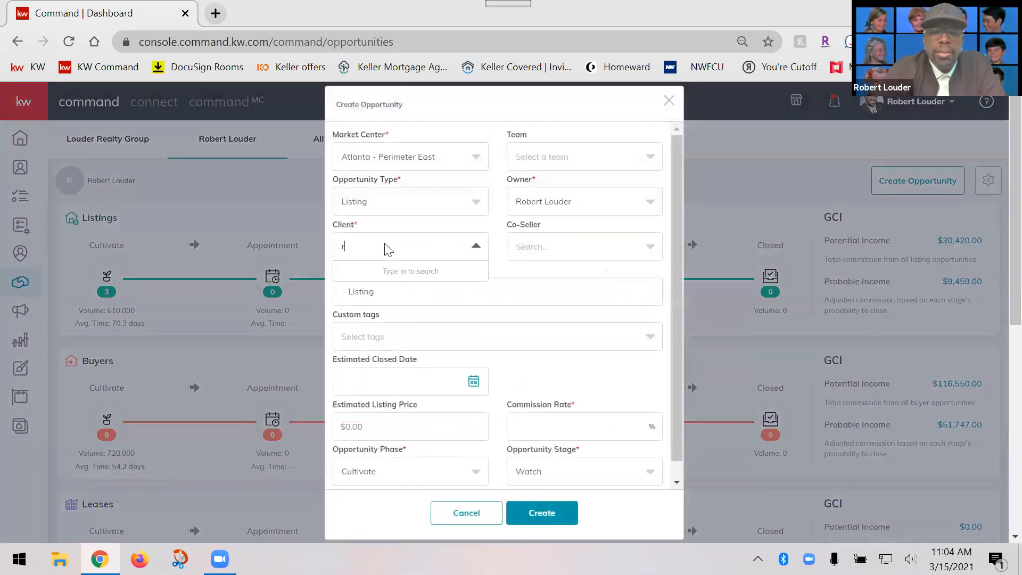
text(ob louder)
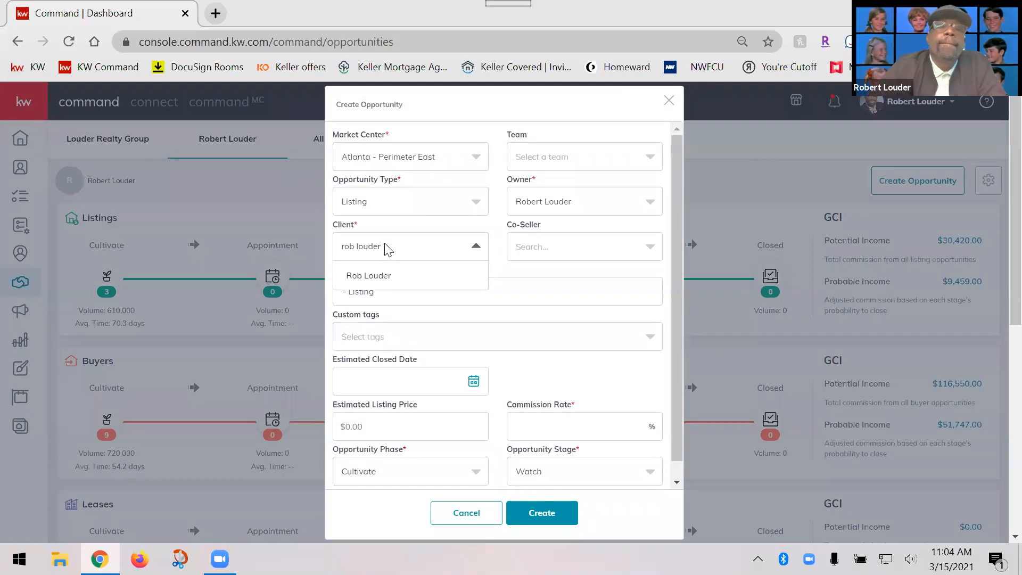
click(407, 281)
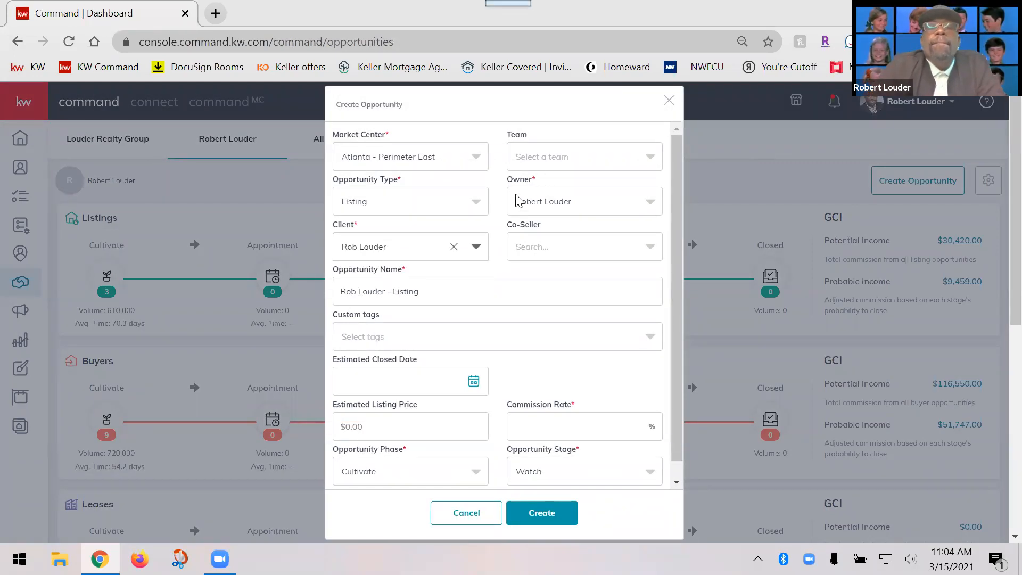
click(405, 204)
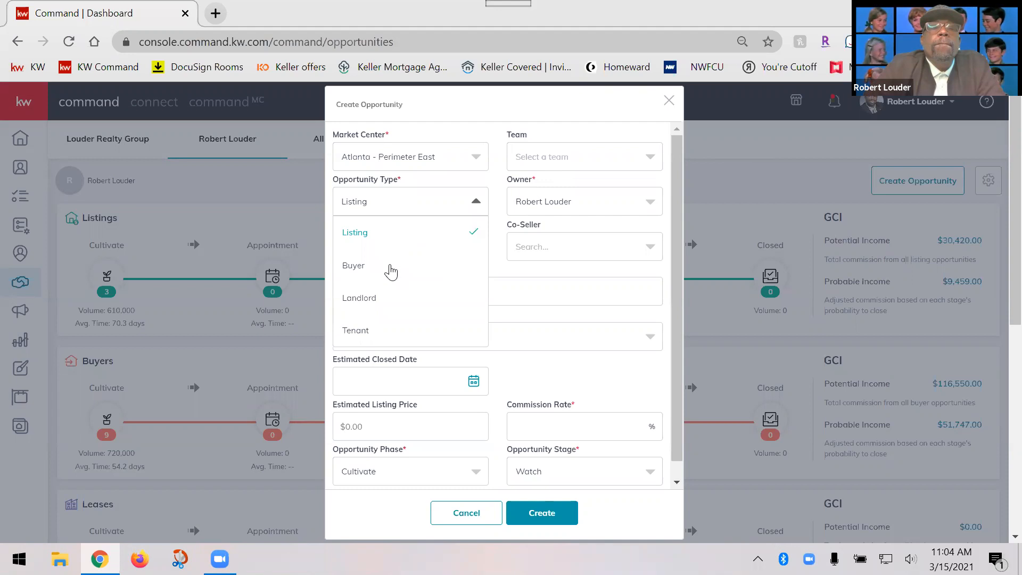
click(381, 268)
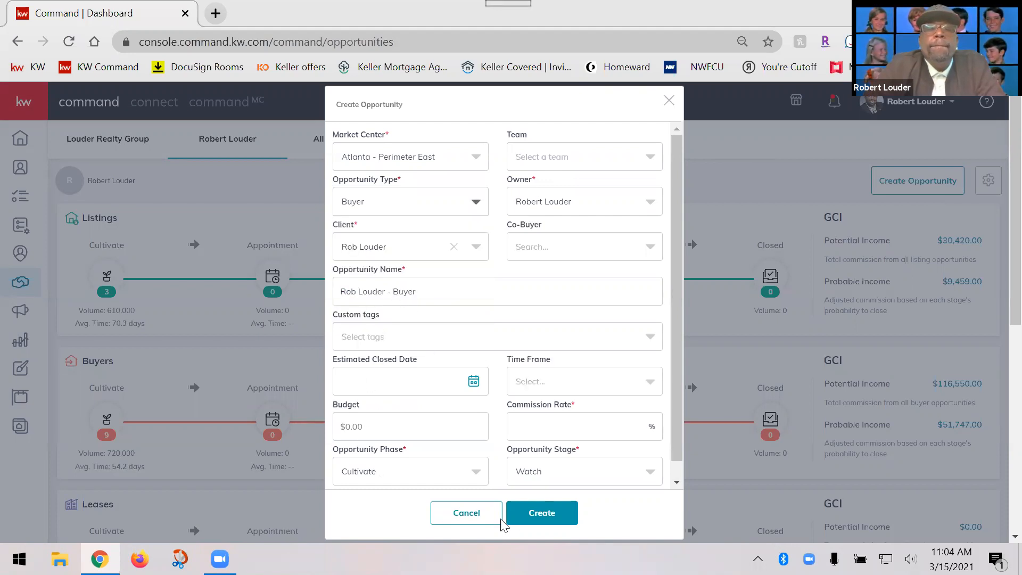
click(592, 423)
text(3)
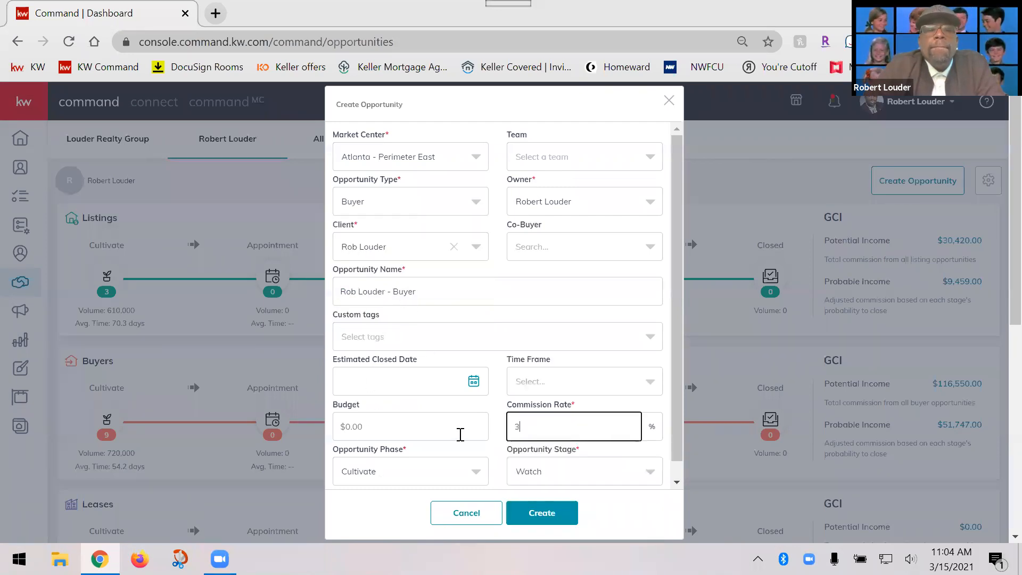
click(543, 514)
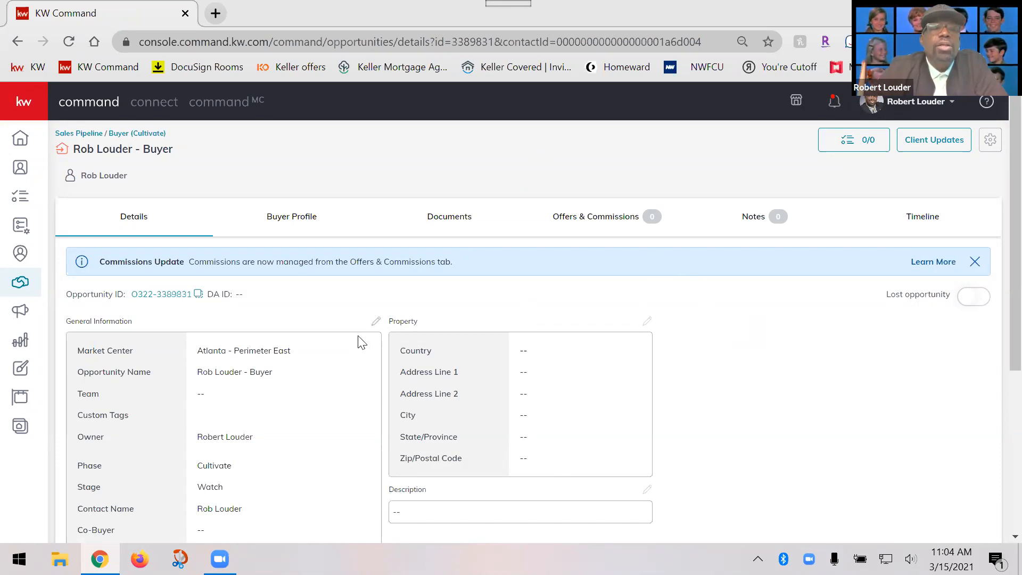
From the opportunity's Documents page, start a DocuSign transaction and submit the account e-mail.
scroll(358, 338, down, 1)
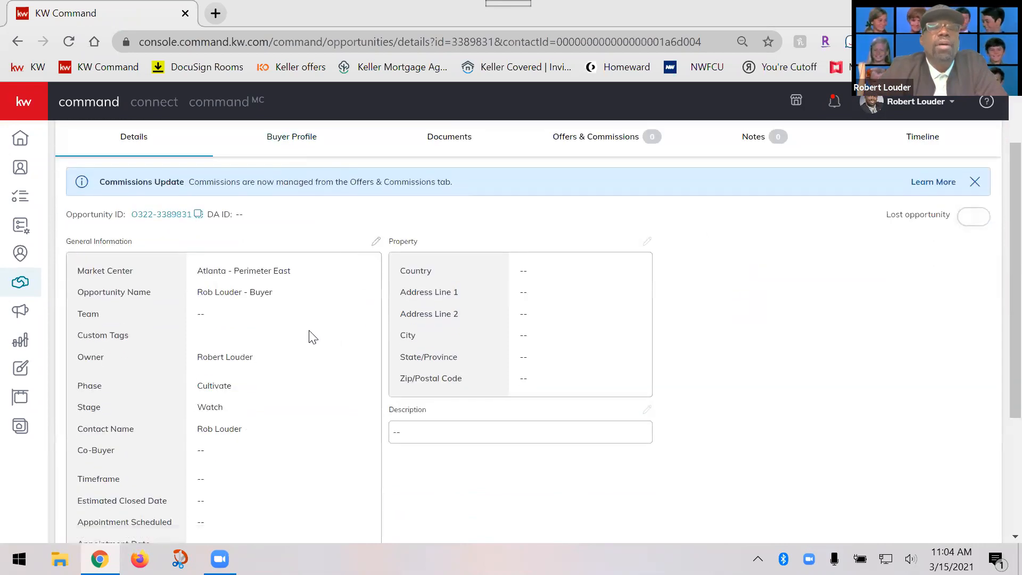
scroll(311, 335, down, 5)
scroll(314, 335, up, 7)
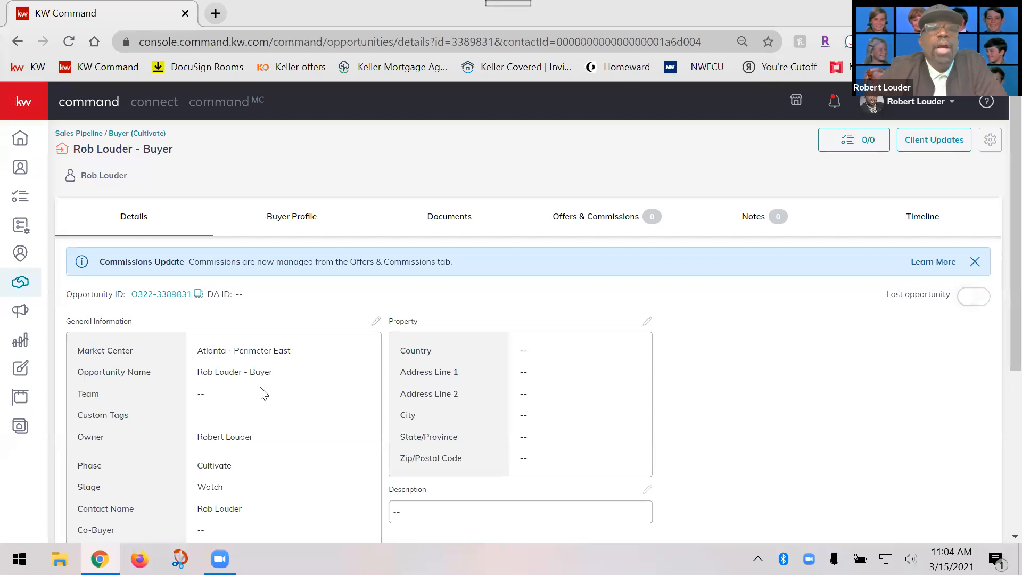
scroll(262, 394, down, 3)
scroll(263, 394, down, 1)
scroll(255, 394, up, 4)
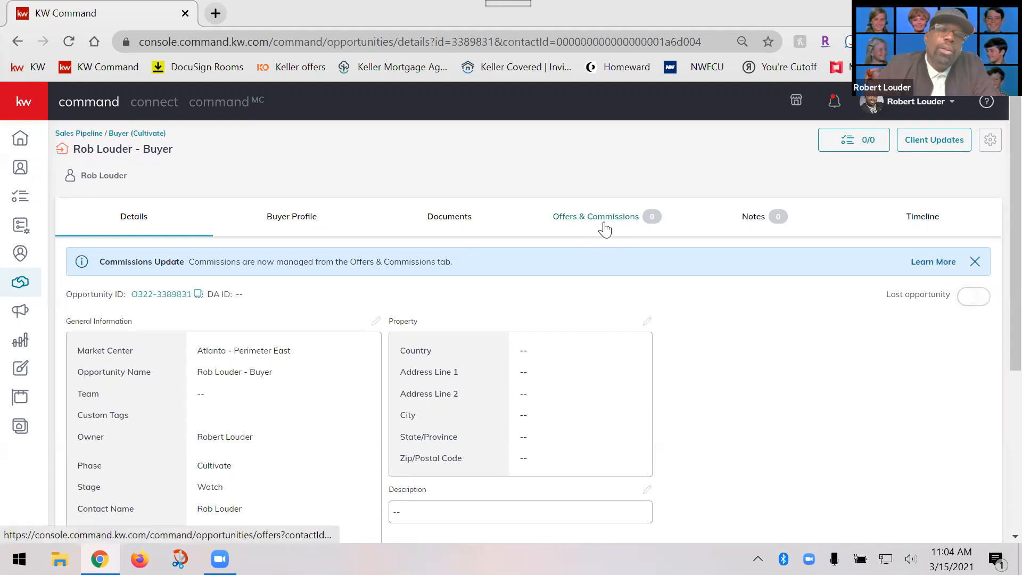
click(454, 224)
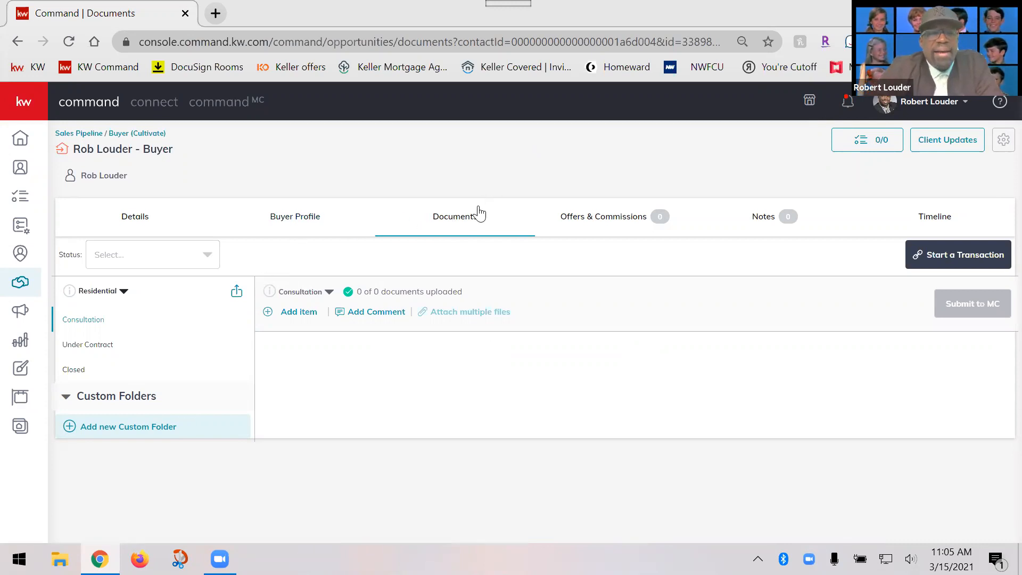
click(968, 265)
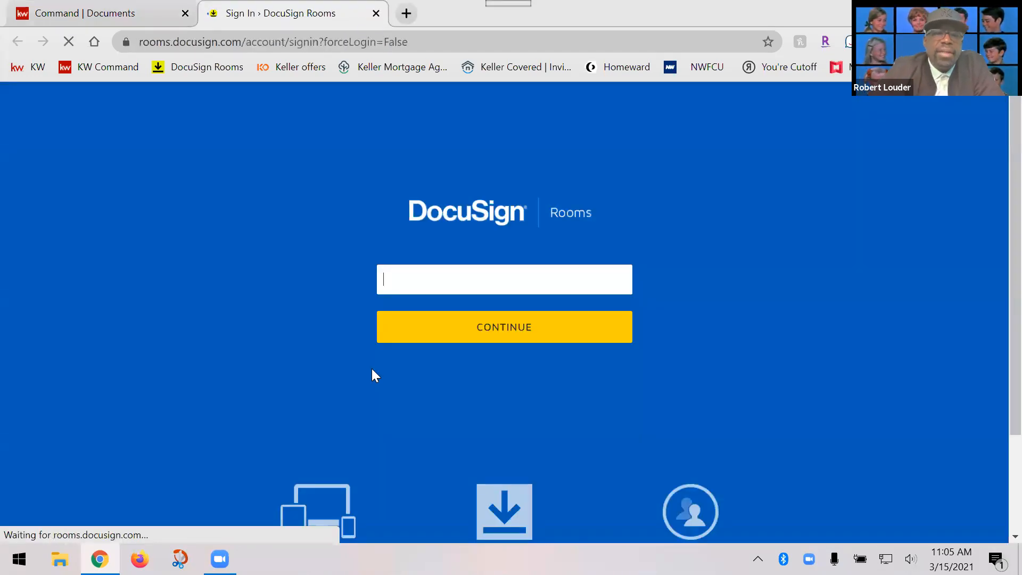
click(503, 326)
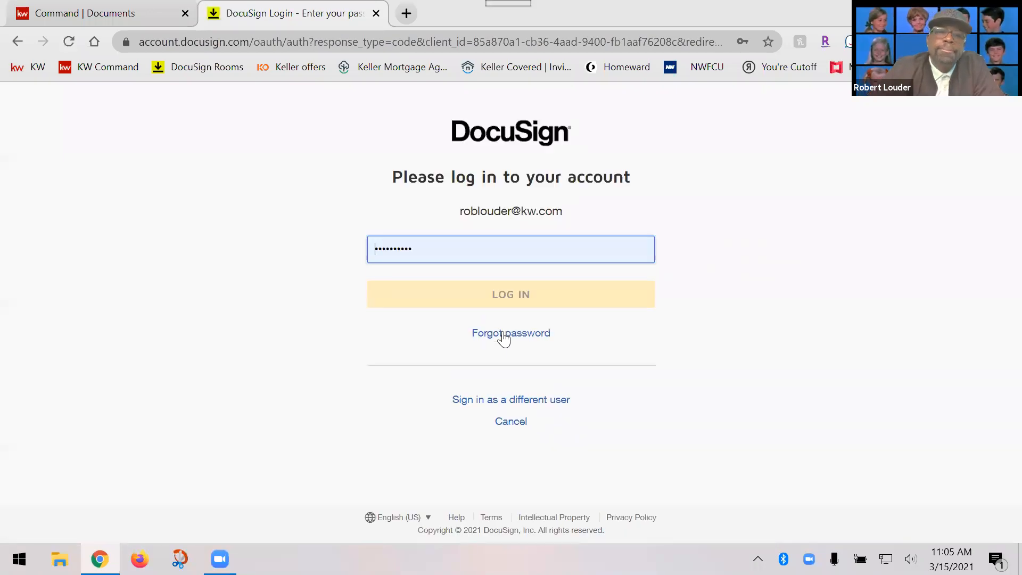
Log in to DocuSign Rooms with the saved password.
click(484, 294)
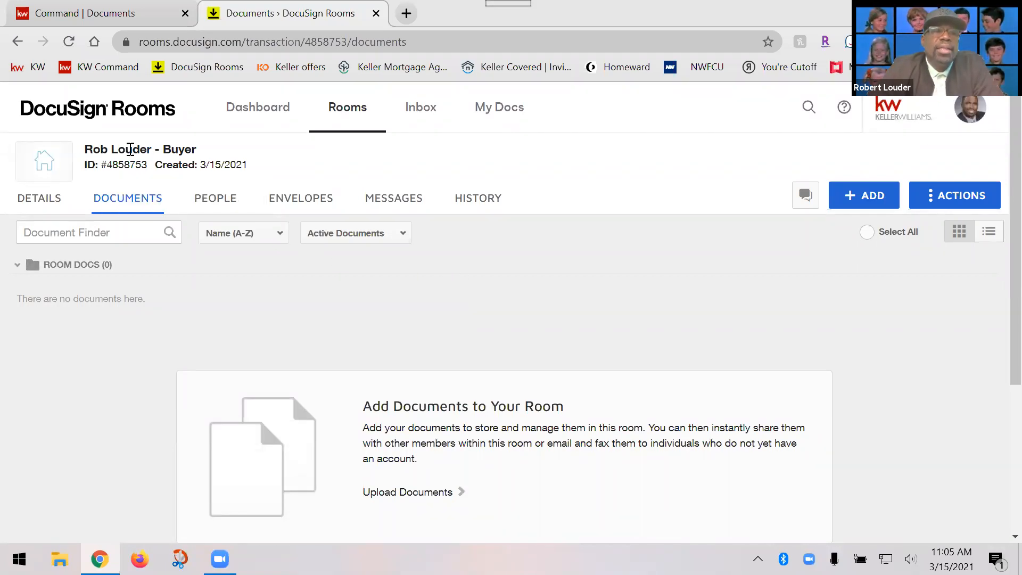
Switch between KW Command and the DocuSign room, cancelling the file upload picker.
click(128, 11)
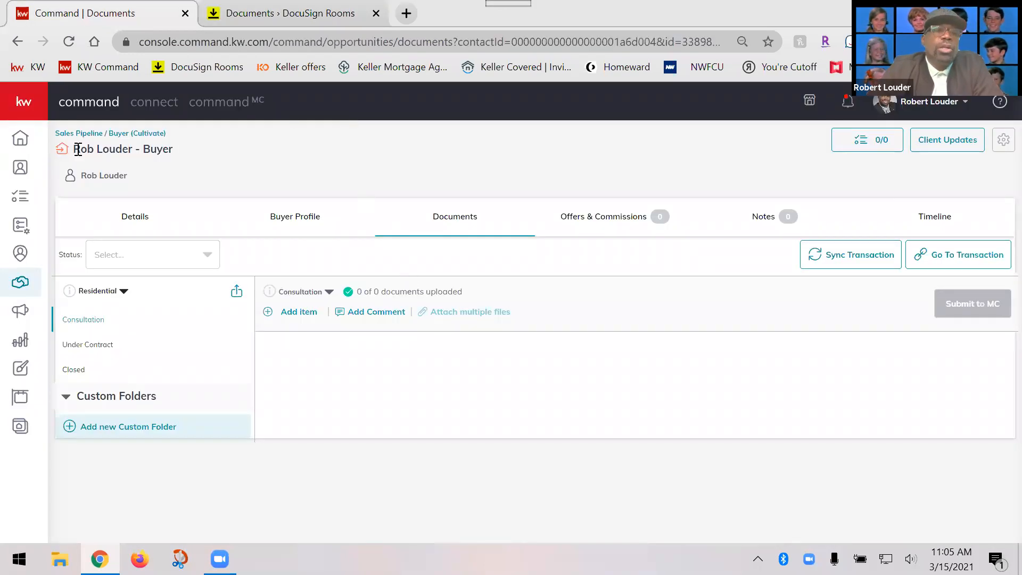
drag(73, 149, 277, 42)
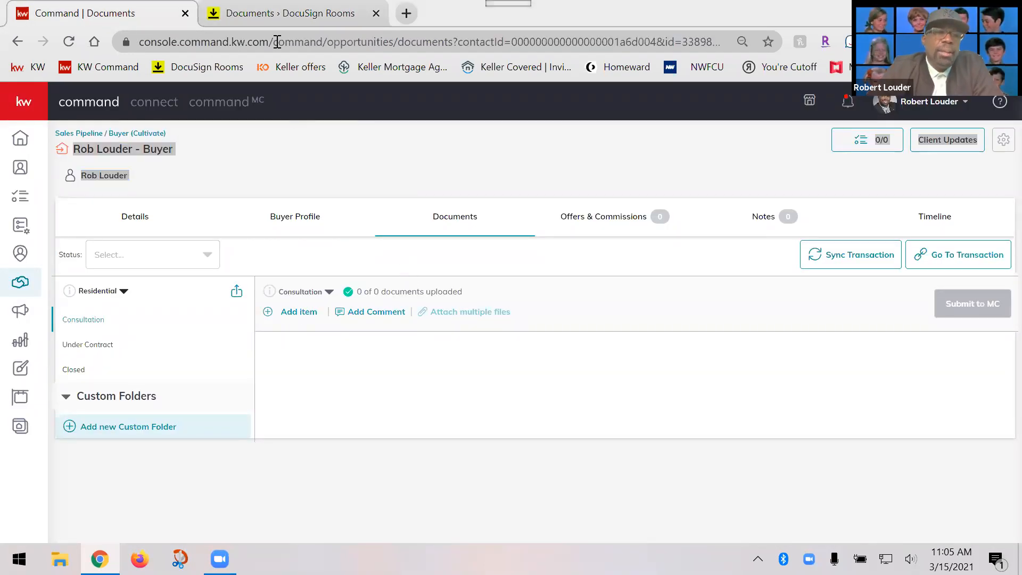
click(280, 15)
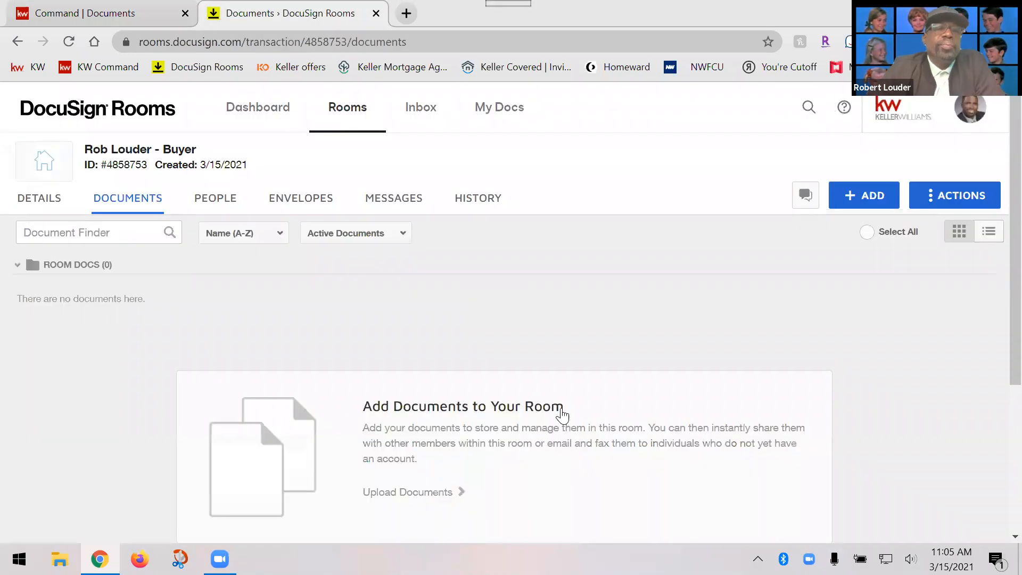
click(79, 311)
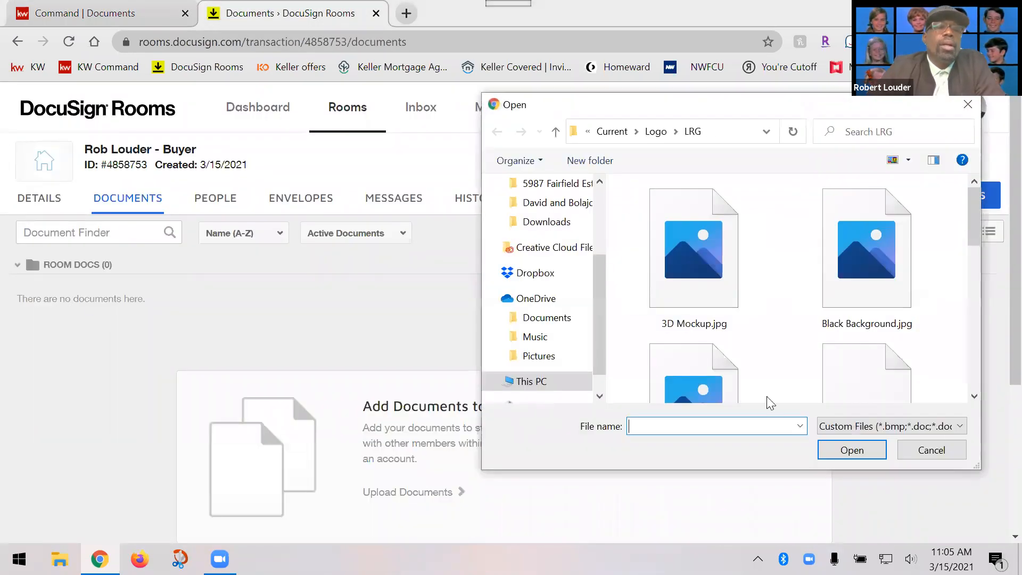
click(941, 447)
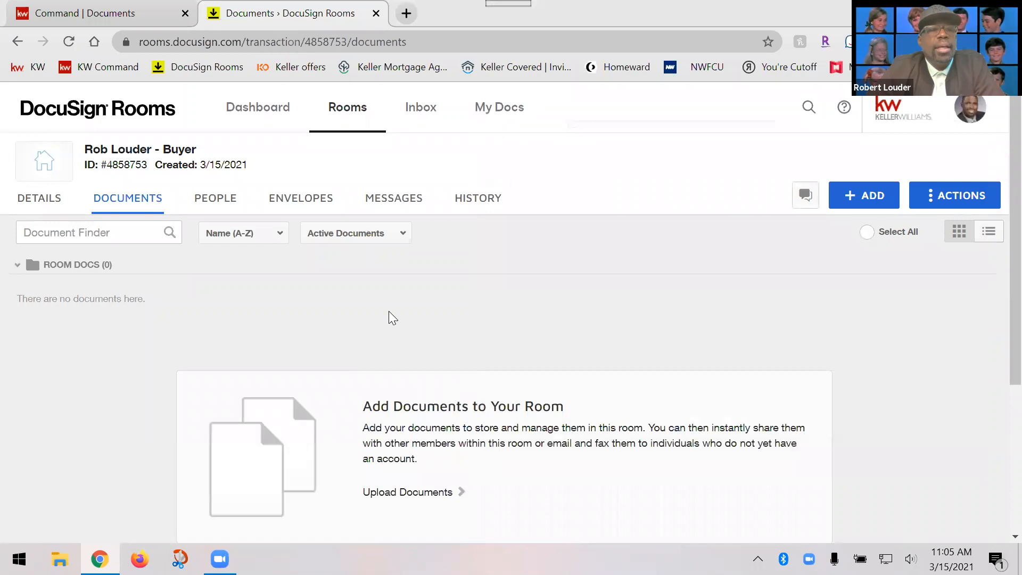
scroll(511, 341, down, 5)
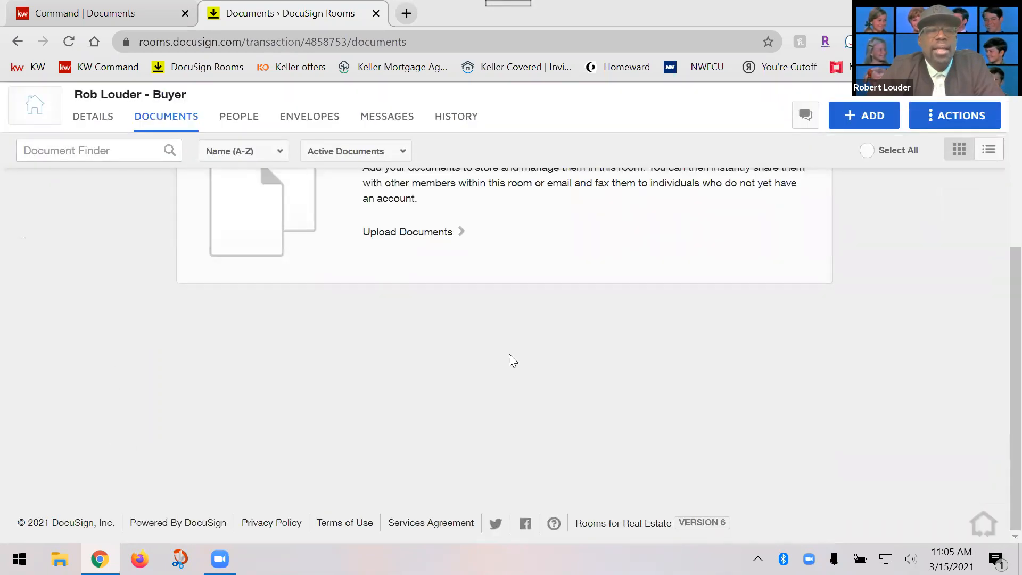
scroll(510, 353, up, 5)
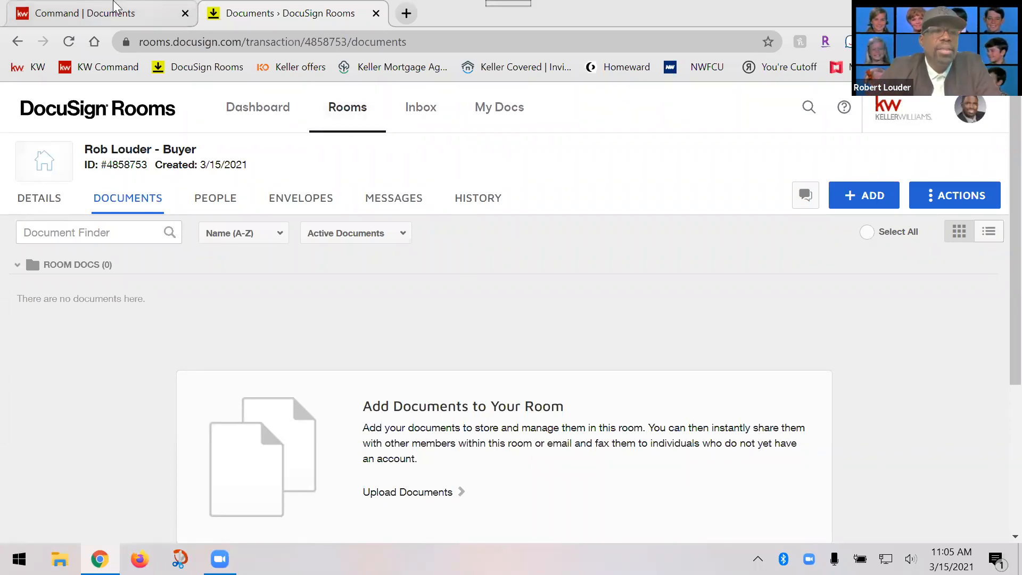
Revisit the opportunity's Documents in KW Command, then show the room's document sources list.
click(114, 10)
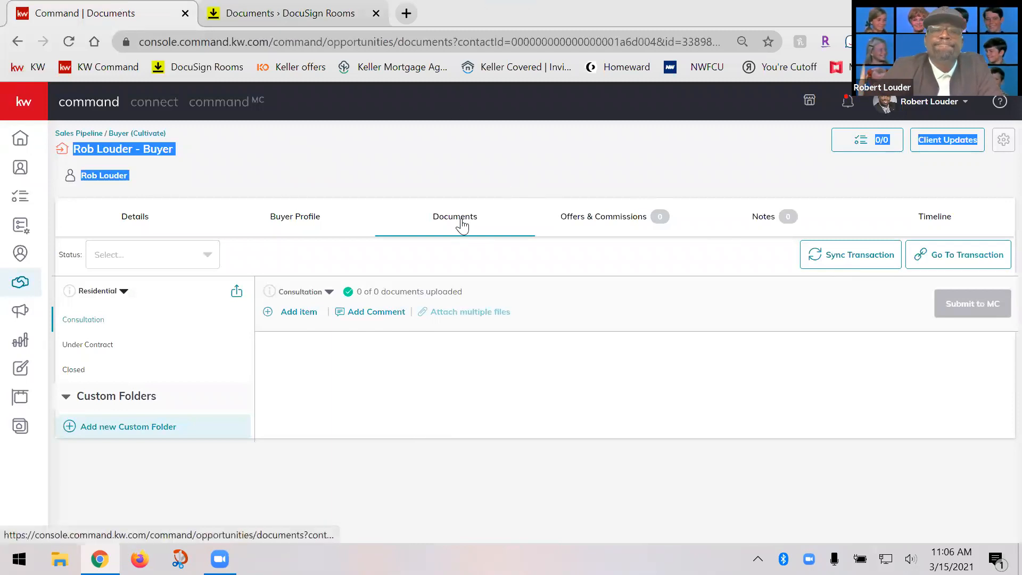
click(151, 218)
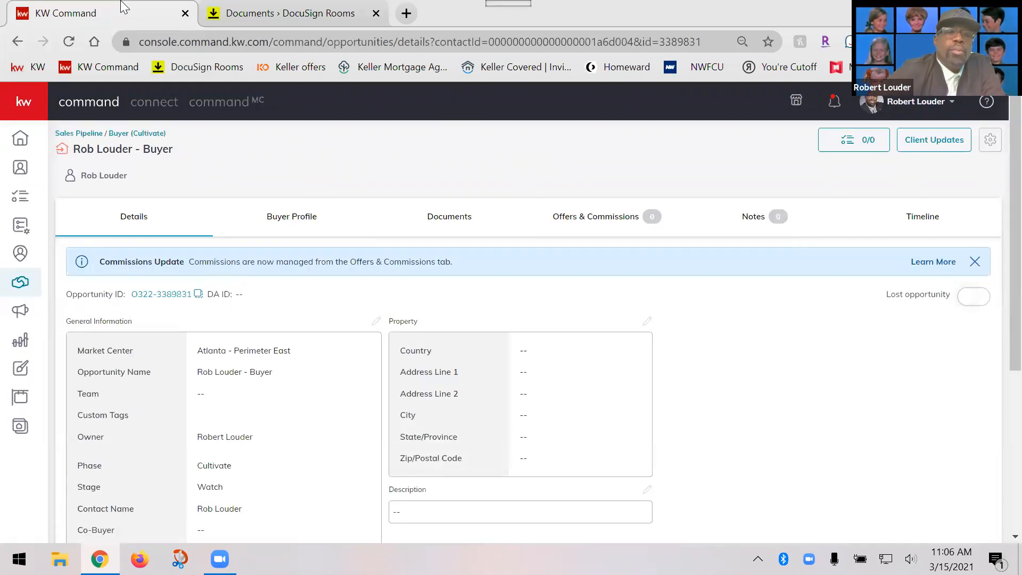
click(450, 227)
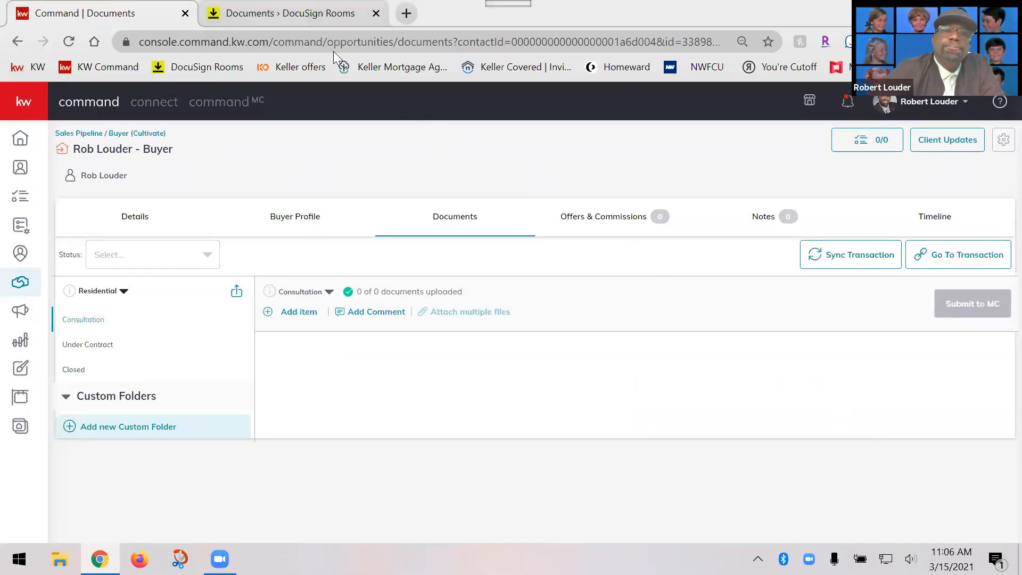
click(290, 14)
click(580, 466)
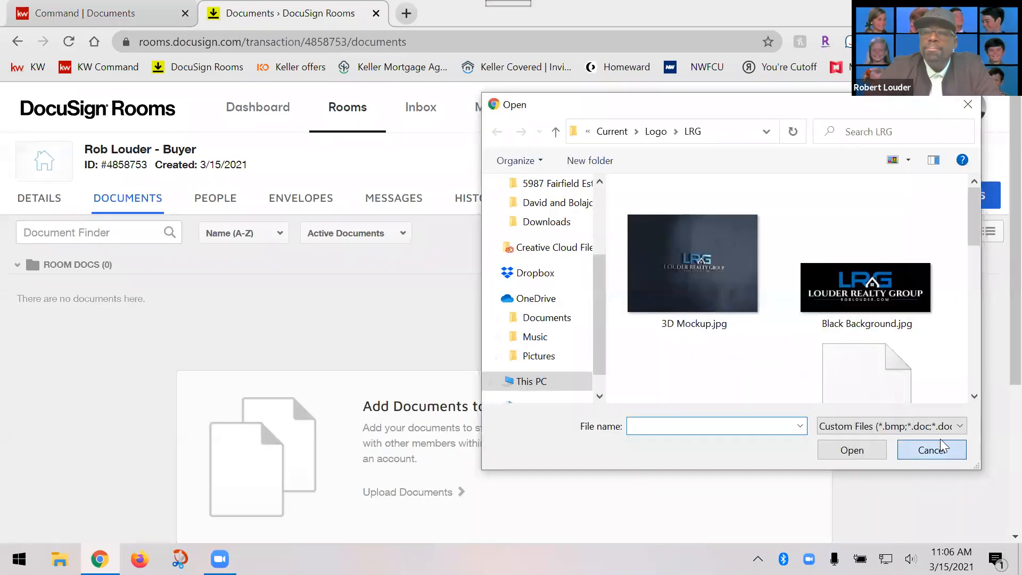
click(939, 441)
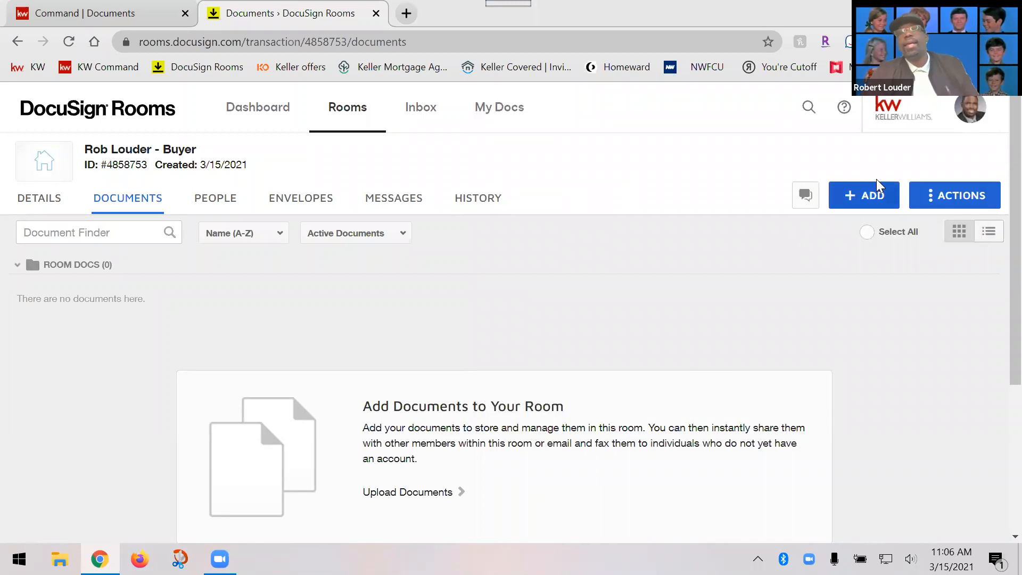
click(860, 196)
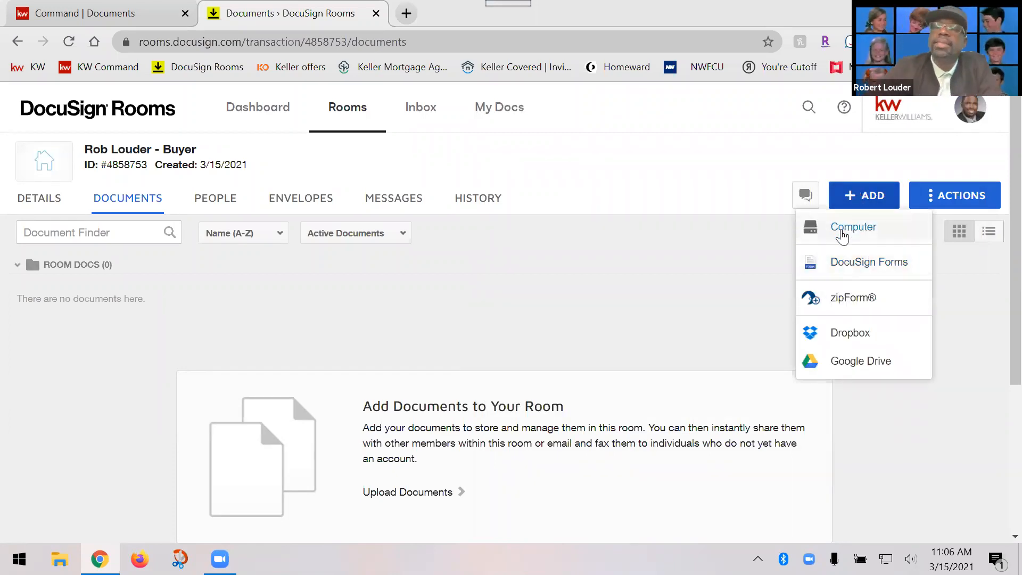
Try adding DocuSign Forms from the GAR library, then cancel and close the sources list.
click(842, 263)
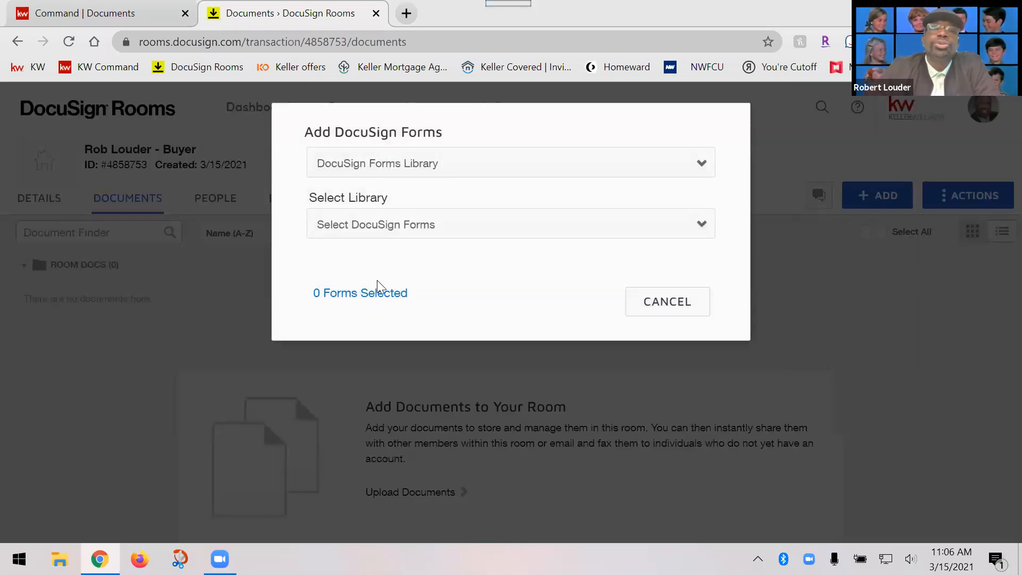
click(702, 222)
click(479, 278)
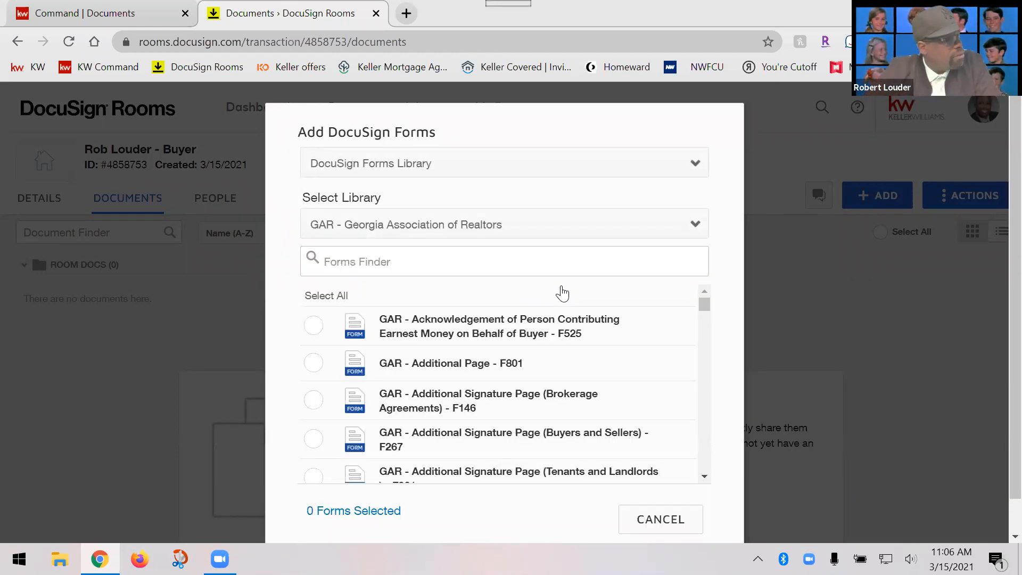
drag(581, 124, 580, 85)
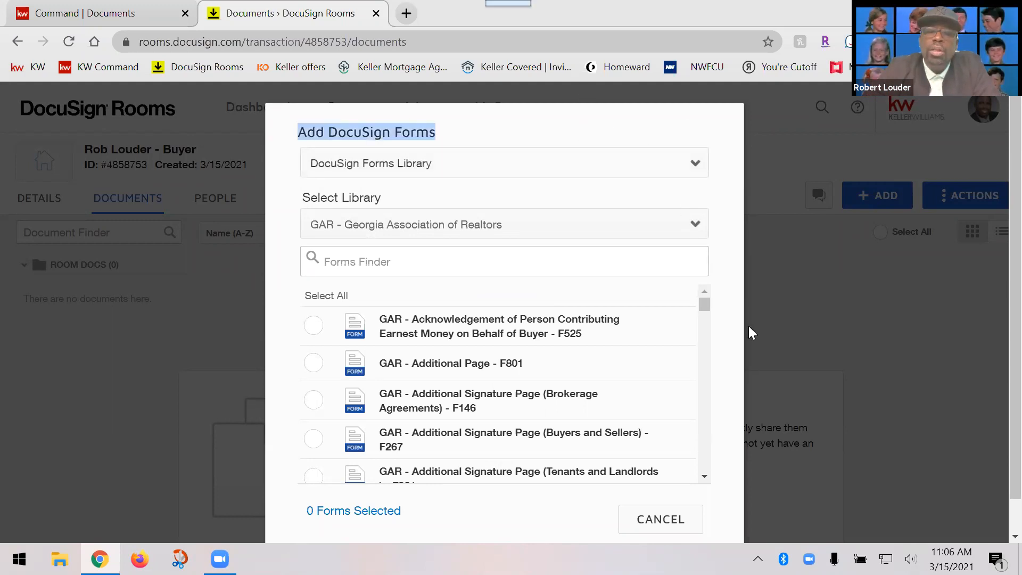
click(660, 519)
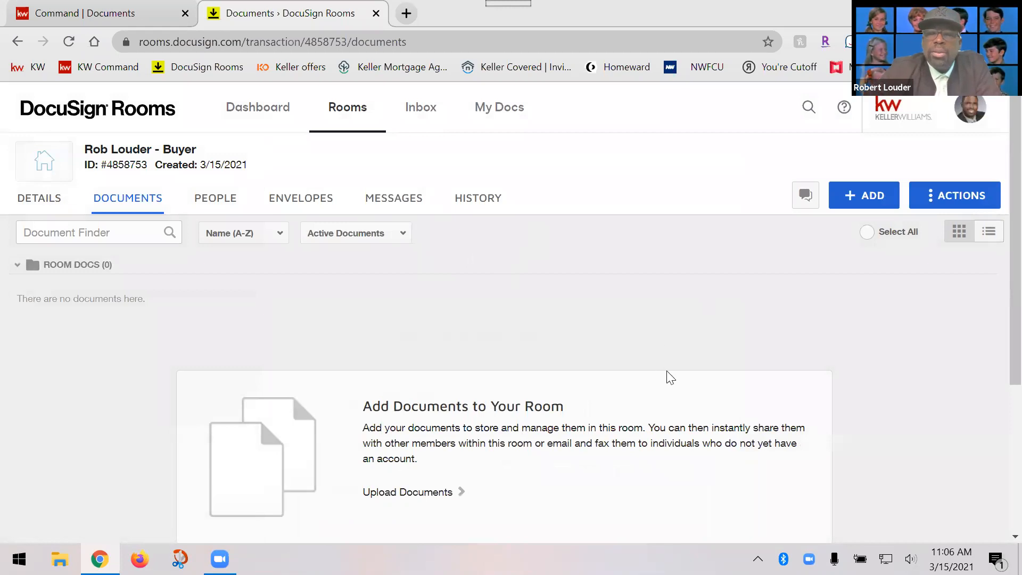
click(930, 197)
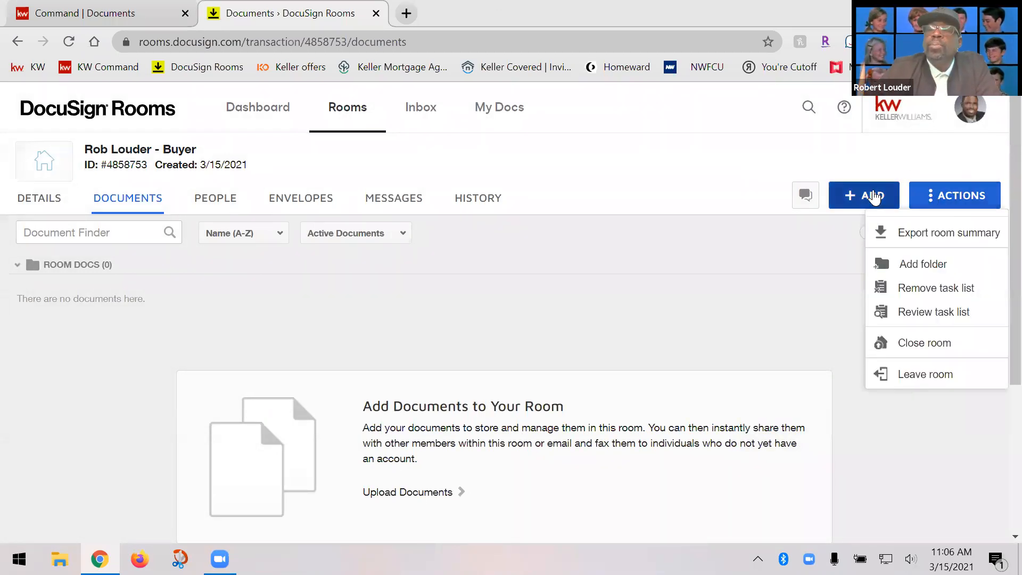
click(873, 195)
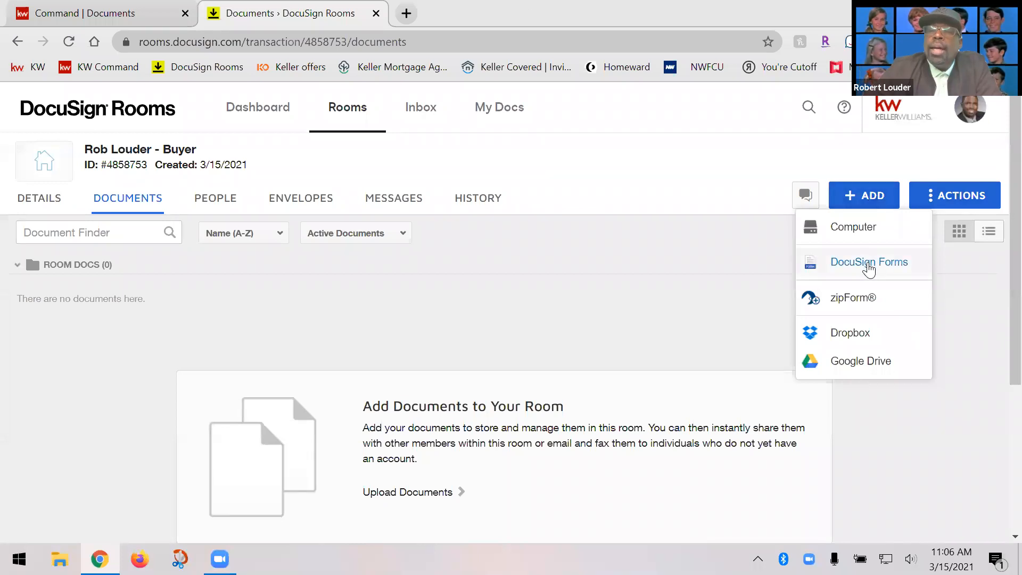
drag(472, 302, 700, 301)
click(596, 171)
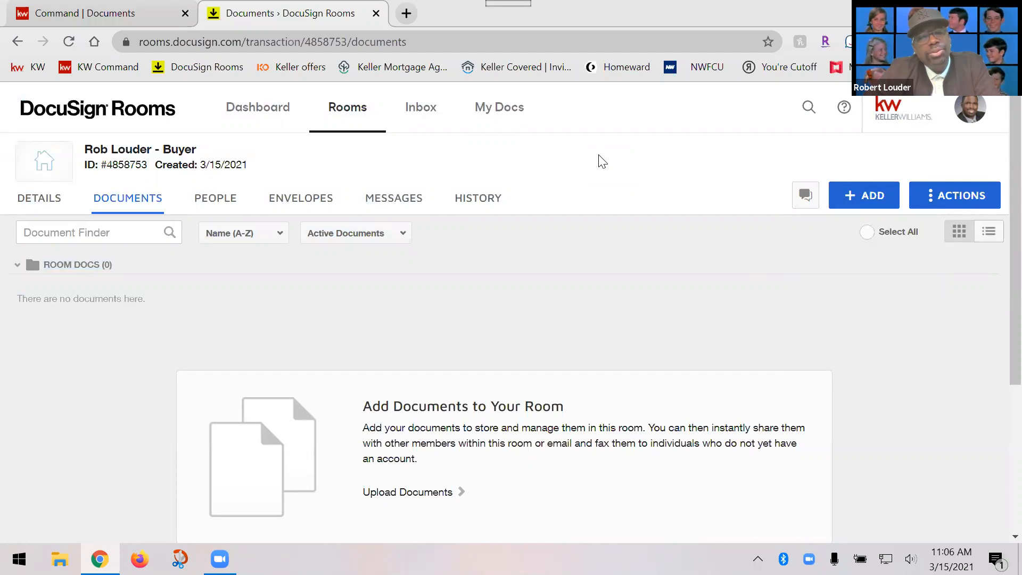
Open DocuSign Forms, pick the GAR library, search '201' and select Purchase and Sale Agreement F201.
click(851, 198)
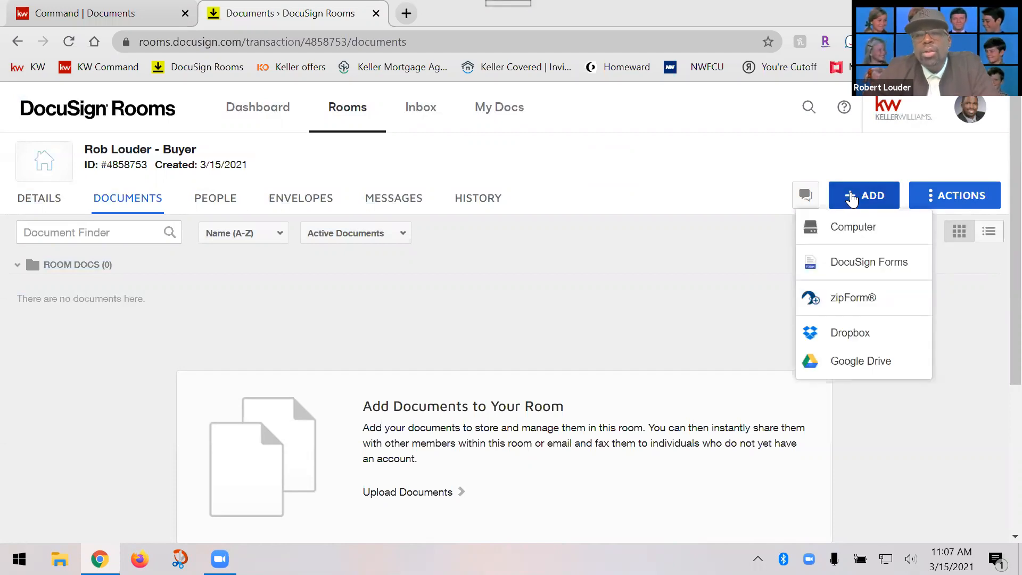
click(870, 259)
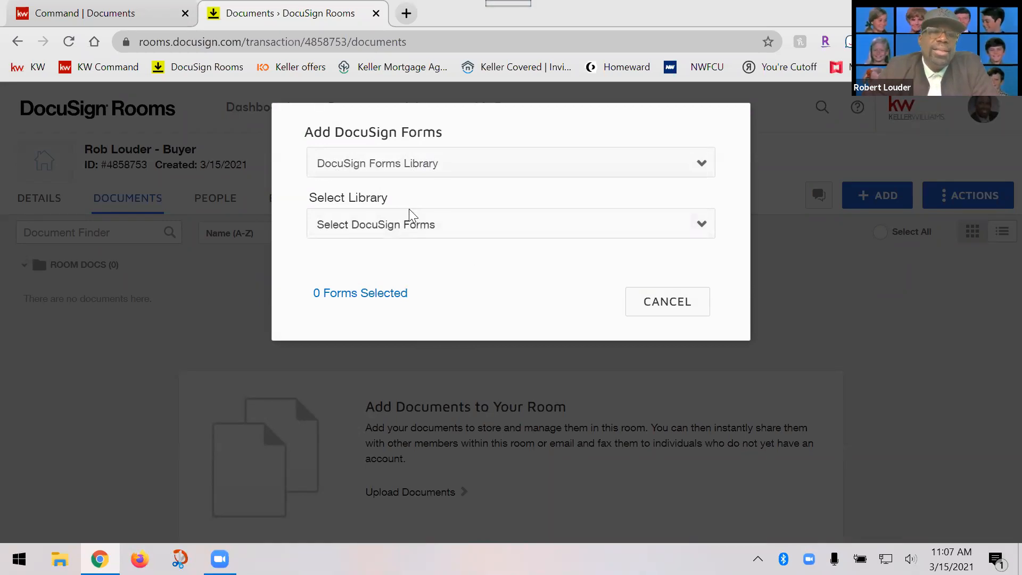
click(424, 233)
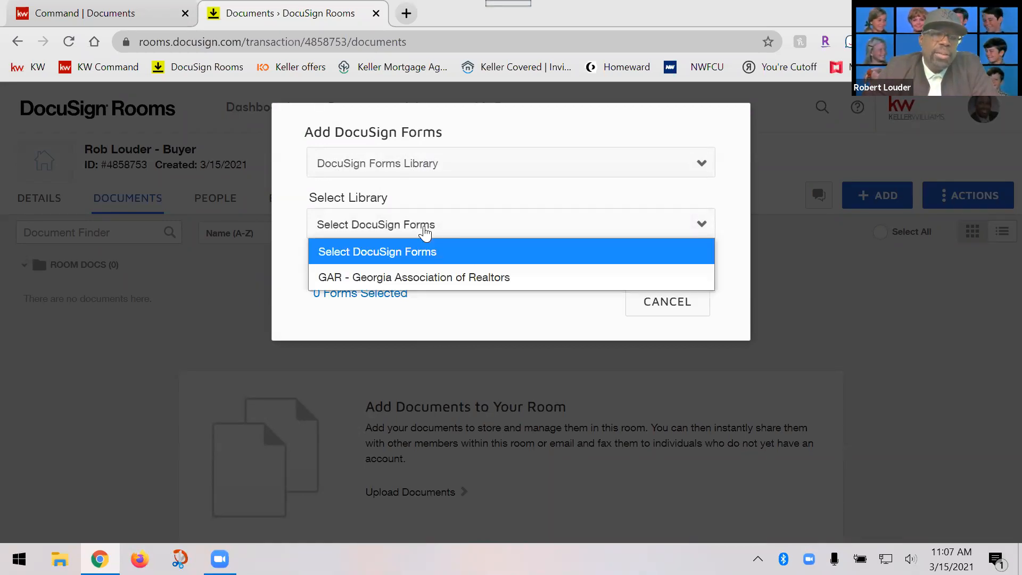
click(441, 278)
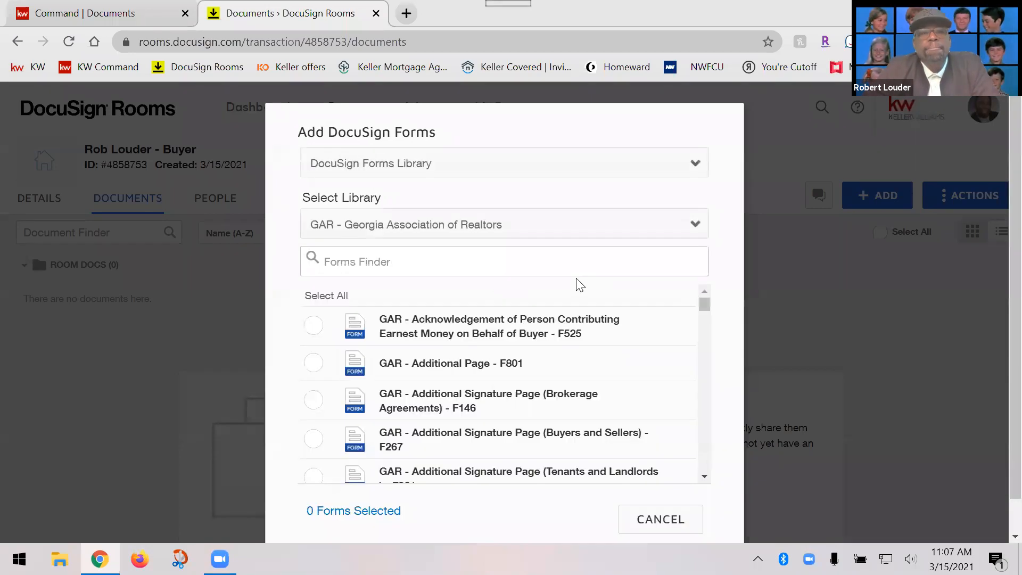
drag(704, 308, 712, 271)
click(574, 261)
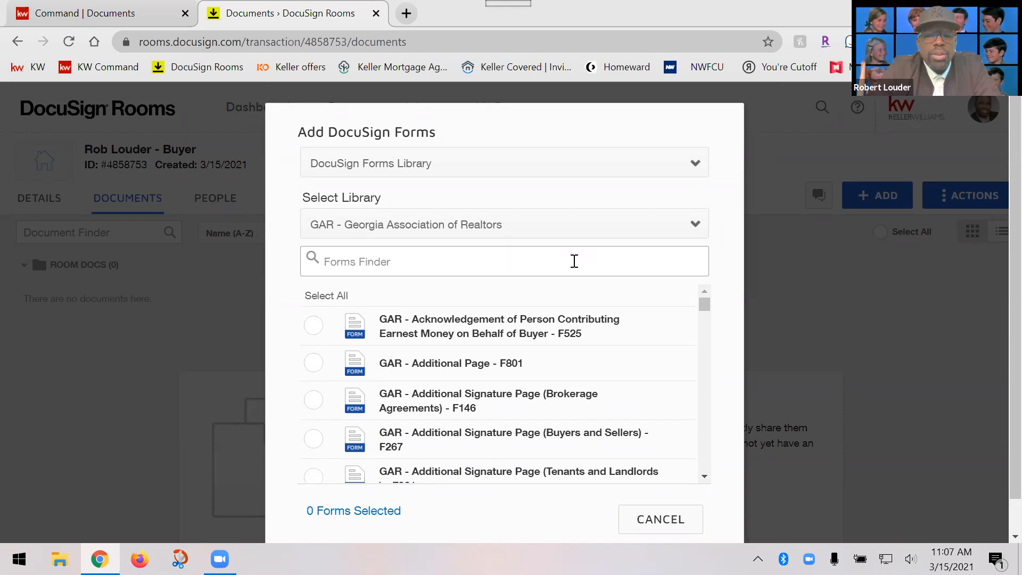
text(buyer)
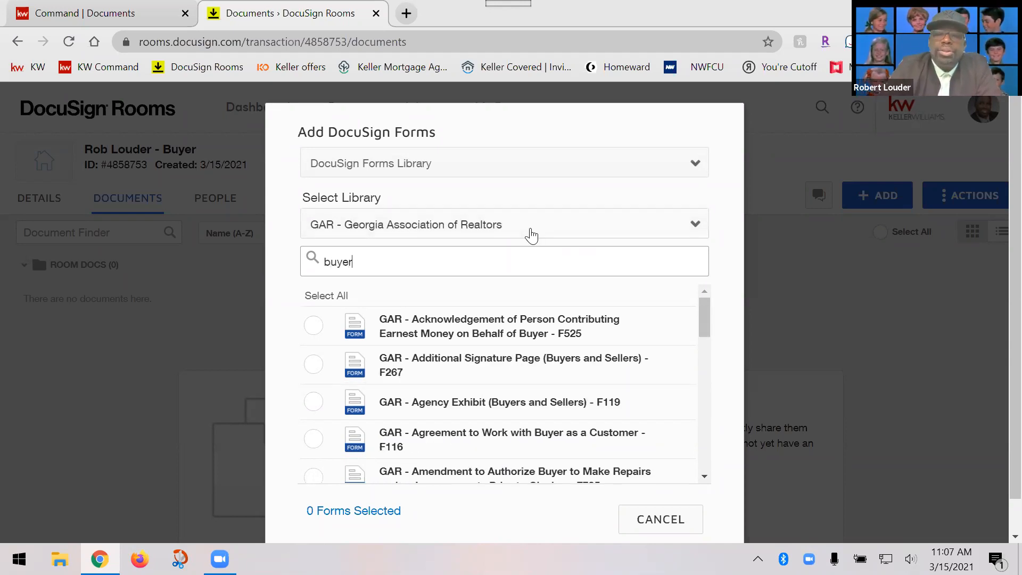
key(BackSpace)
key(BackSpace)
key(BackSpace)
key(BackSpace)
key(BackSpace)
text(201)
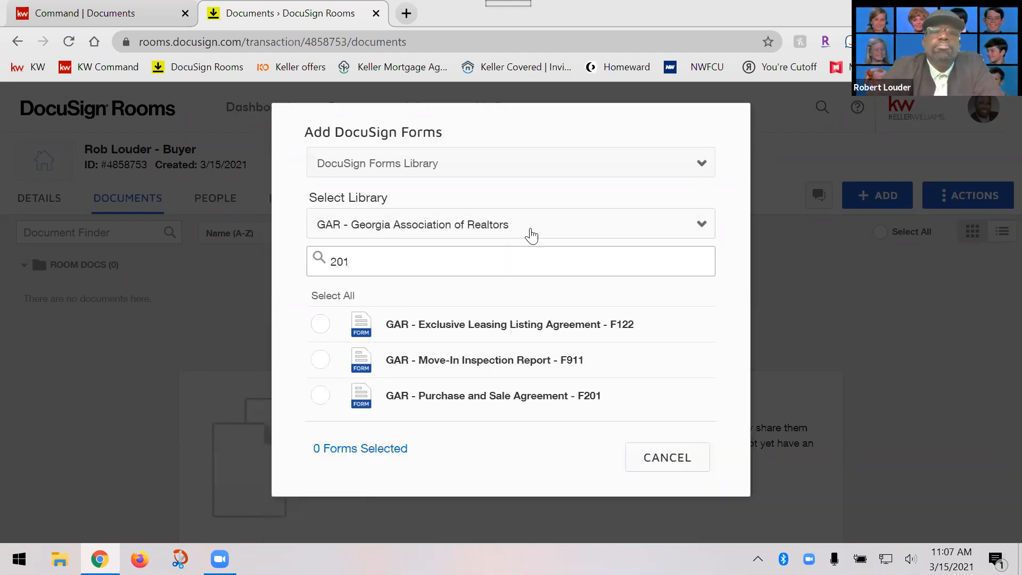
click(320, 395)
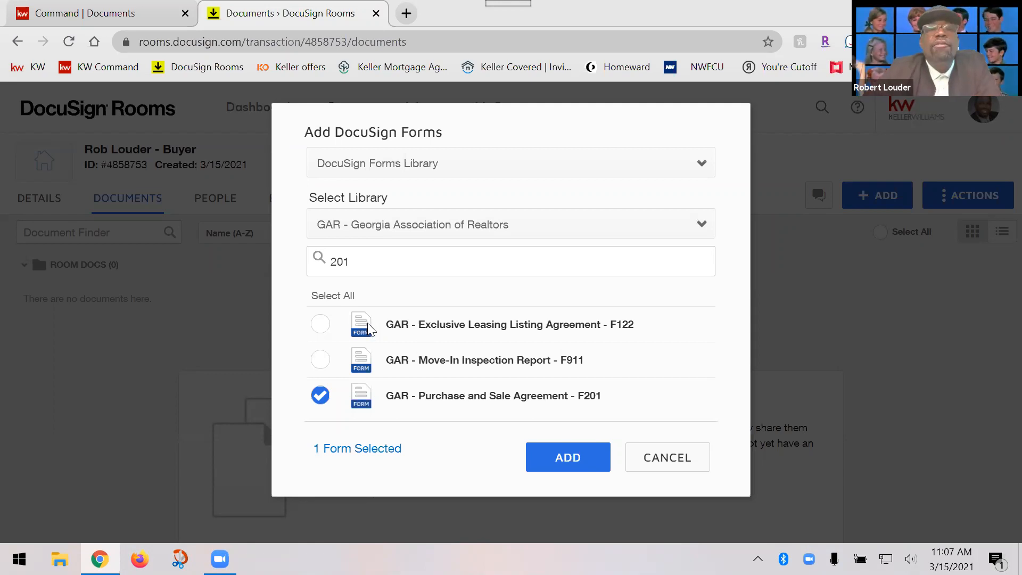
Add the F201 form to the room and open it in the form editor.
click(565, 456)
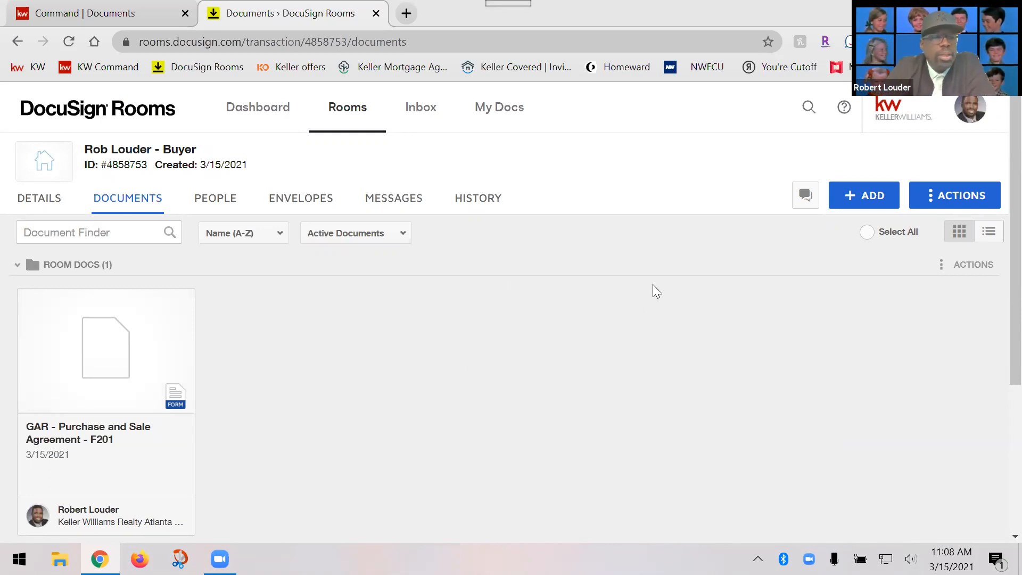
click(95, 367)
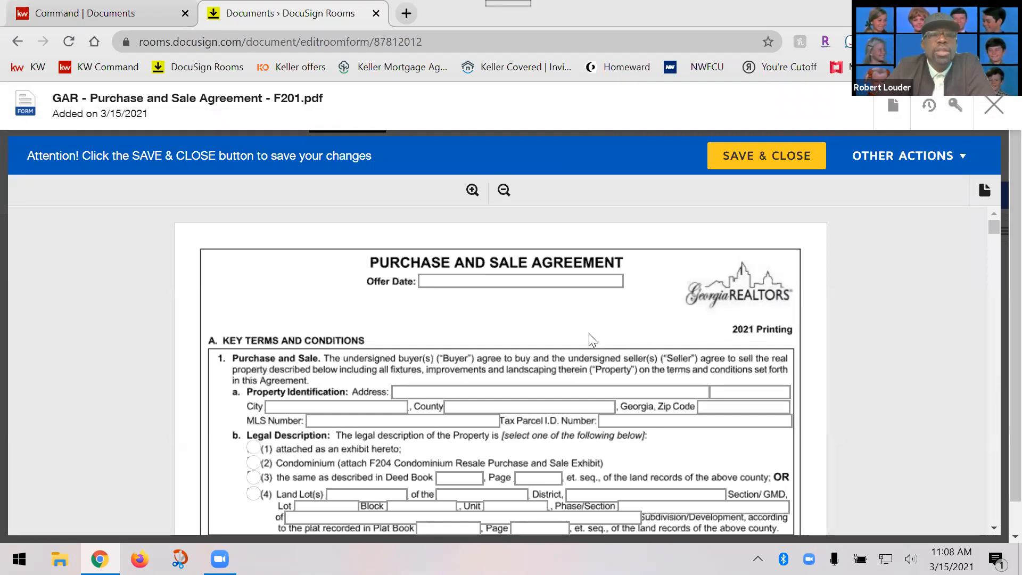
Enter test values: Offer Date 03/21/2021, address 'ttttt', deed book 'rrrt'.
click(515, 281)
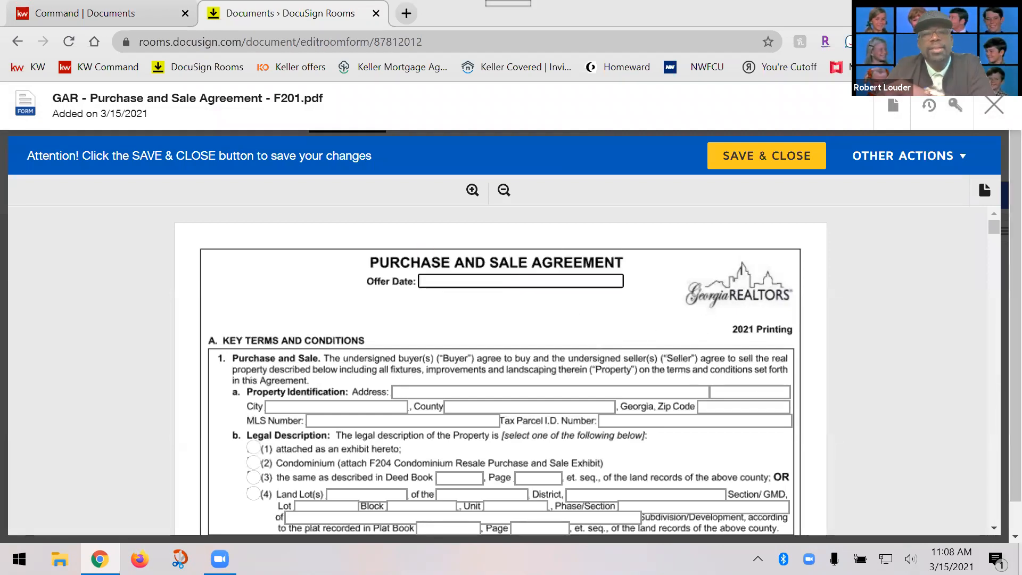
text(03)
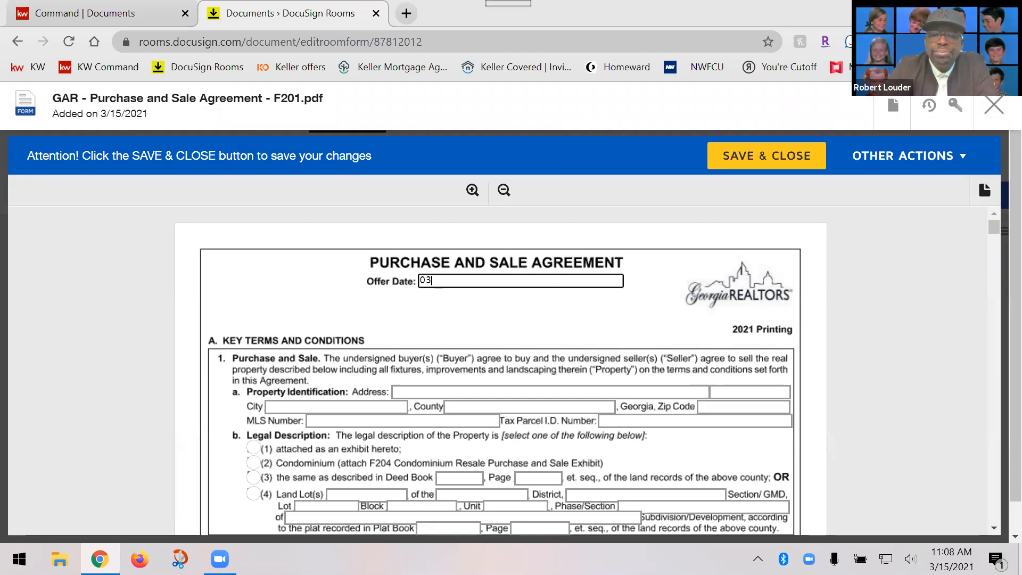
text(/21/2021)
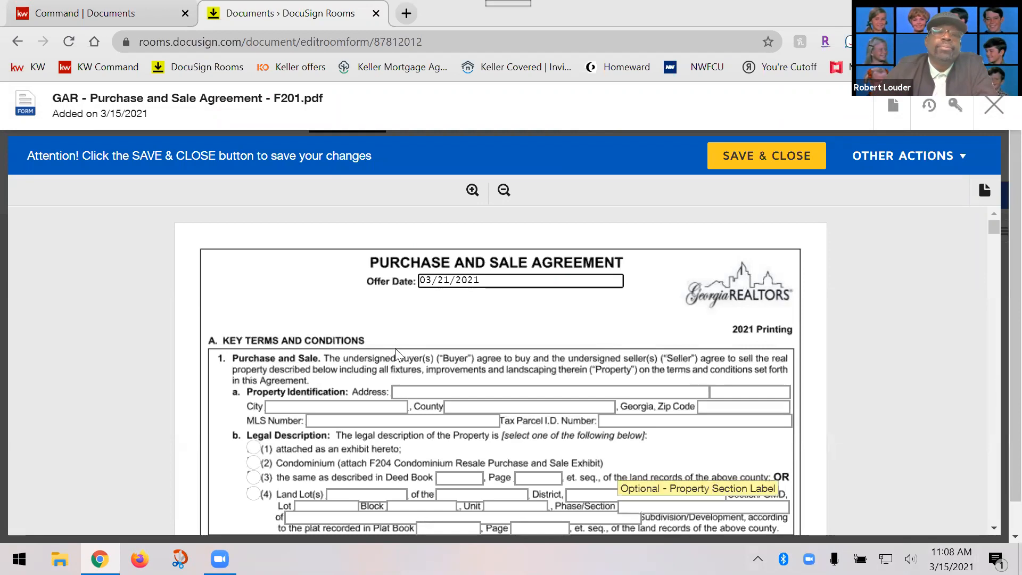
click(449, 396)
text(ttttt)
click(456, 479)
text(rrrt)
Erase the Offer Date again and save and close the F201 form.
scroll(690, 423, down, 2)
scroll(689, 421, down, 6)
scroll(688, 421, up, 7)
scroll(687, 416, down, 3)
scroll(687, 418, down, 15)
scroll(682, 420, down, 12)
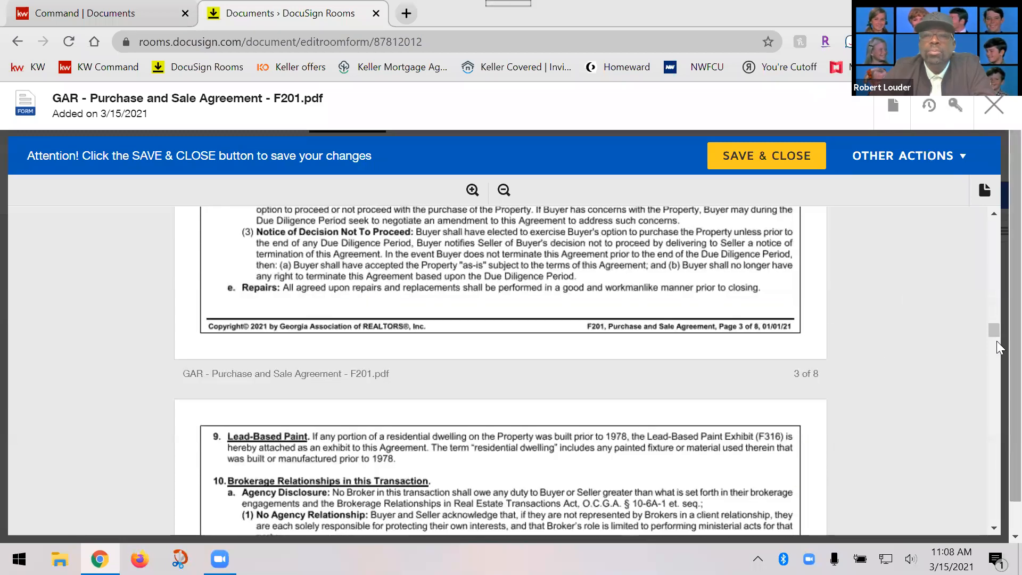
drag(993, 331, 985, 195)
click(508, 277)
key(BackSpace)
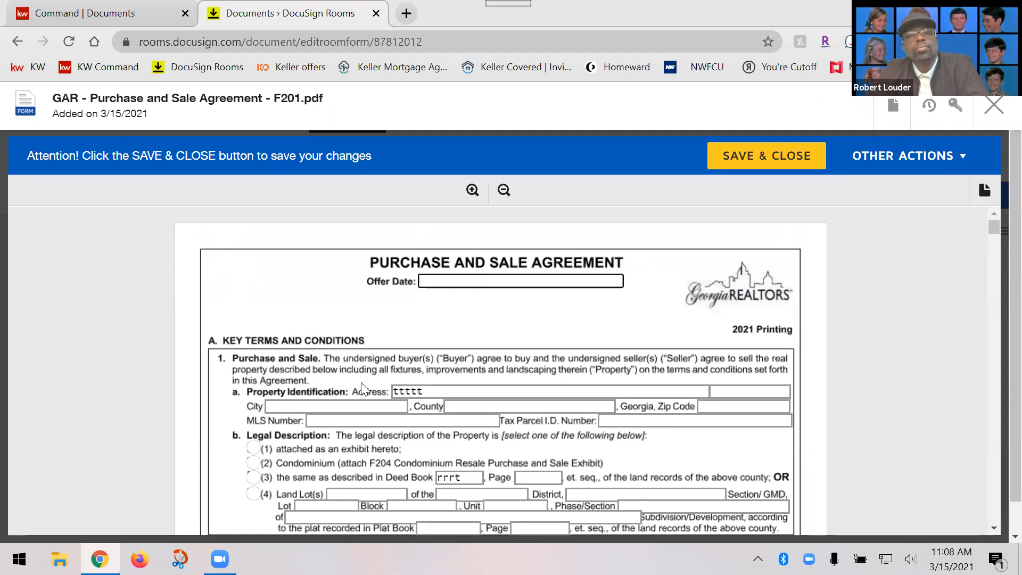
click(916, 371)
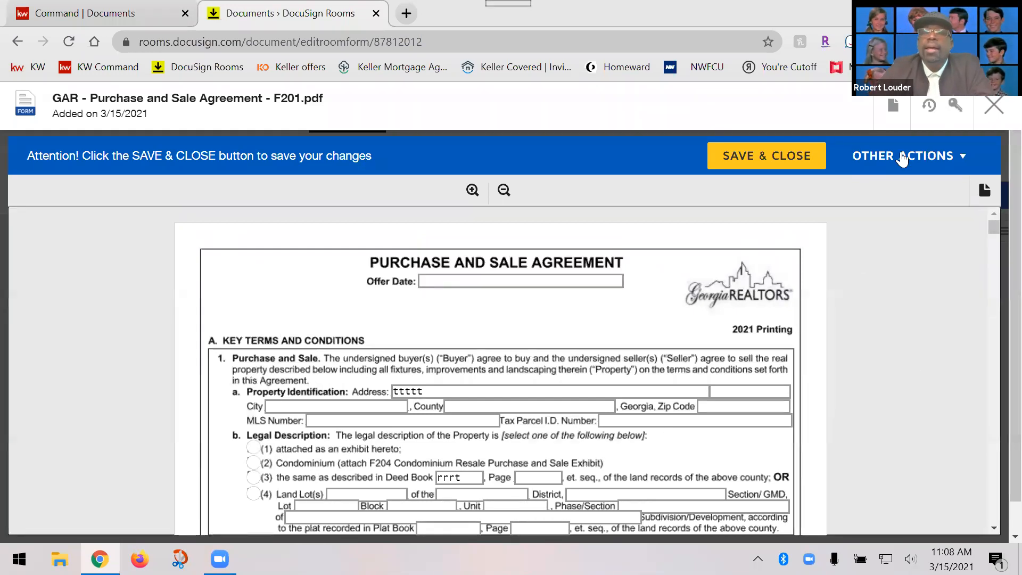
click(776, 166)
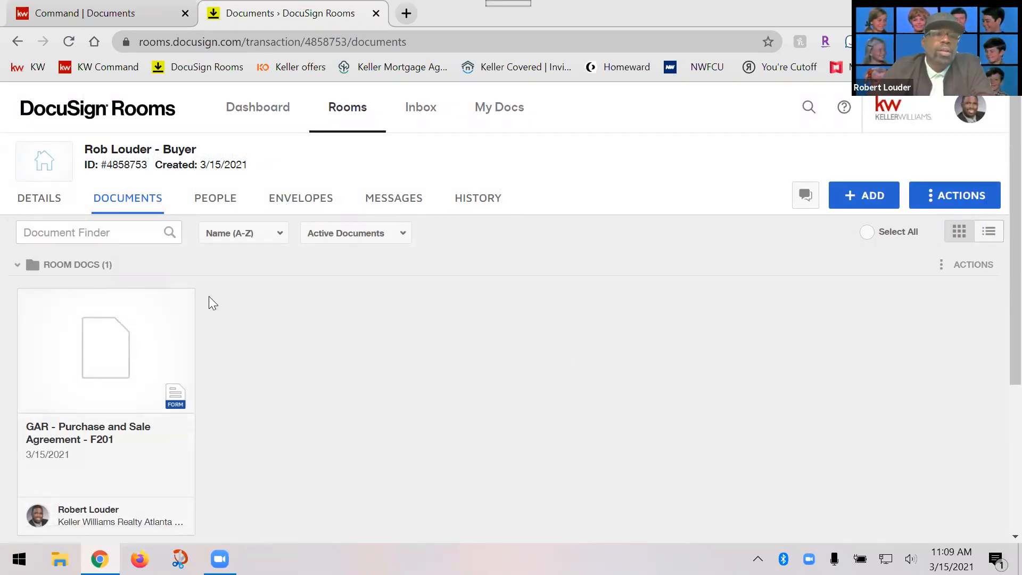
Select the GAR Purchase and Sale Agreement - F201 document and start a new envelope with it.
click(29, 300)
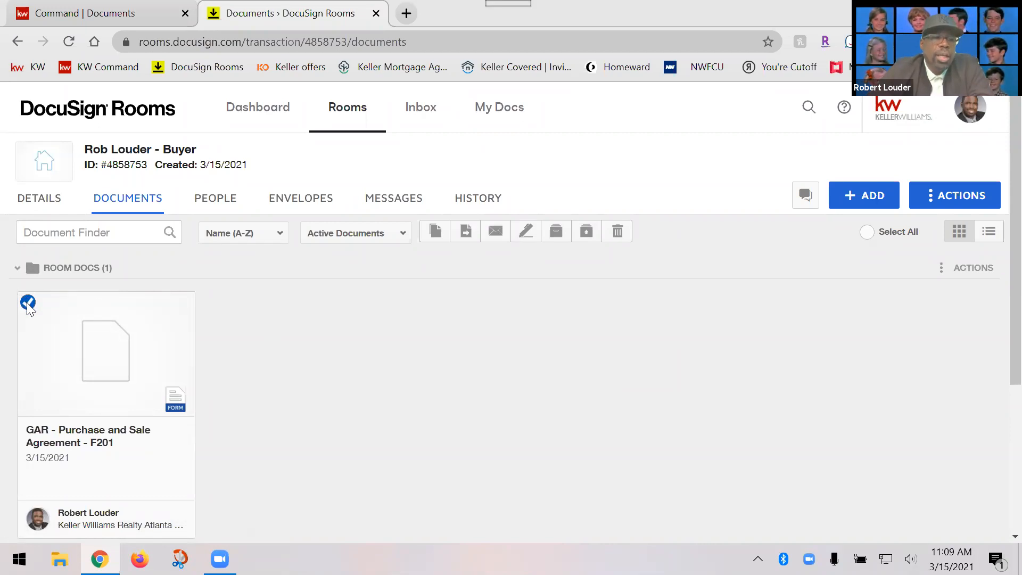
click(83, 319)
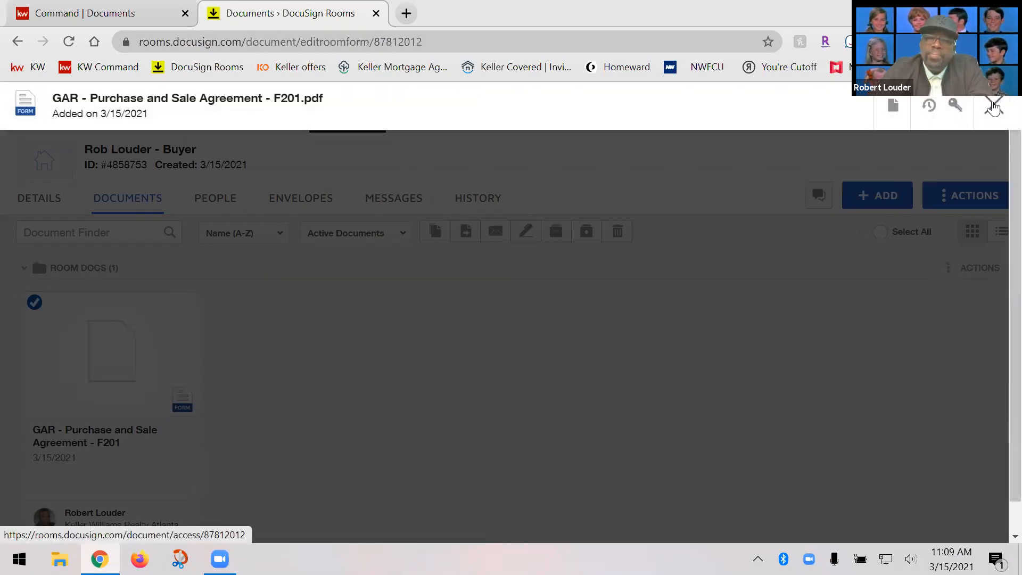
click(993, 105)
click(28, 302)
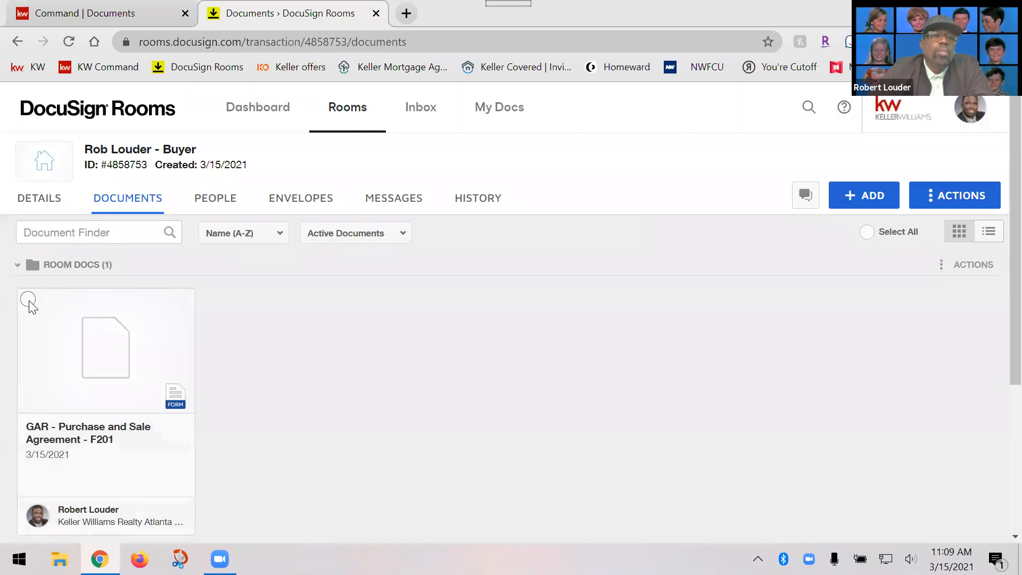
click(28, 300)
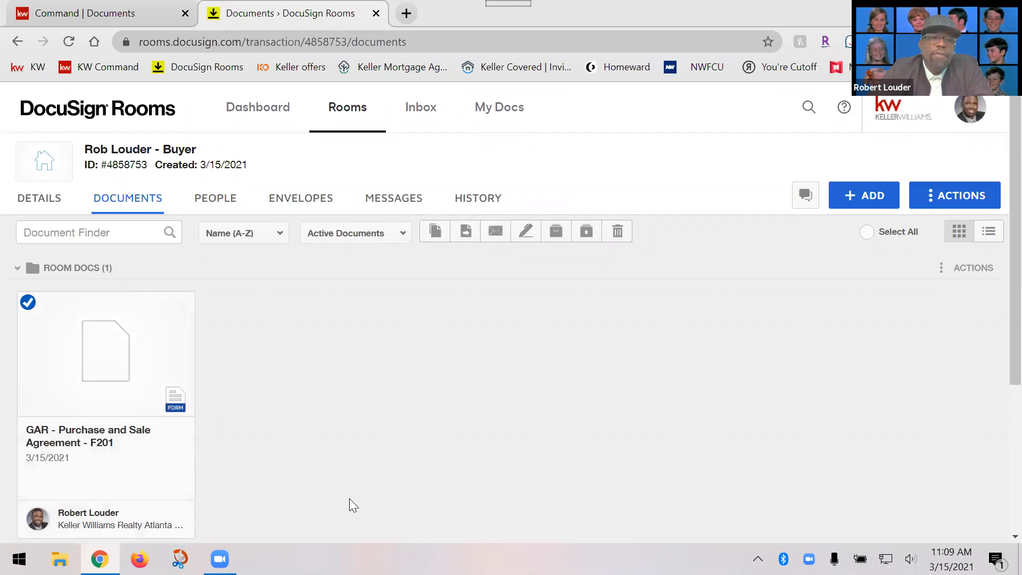
click(527, 230)
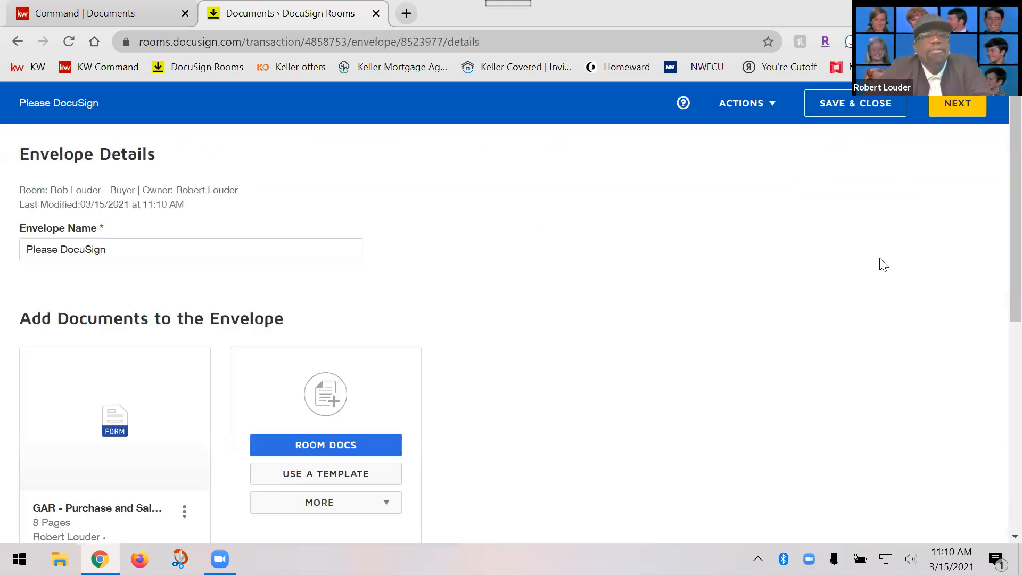
In the Please DocuSign envelope, choose to add recipients from the room's participants.
scroll(658, 251, down, 3)
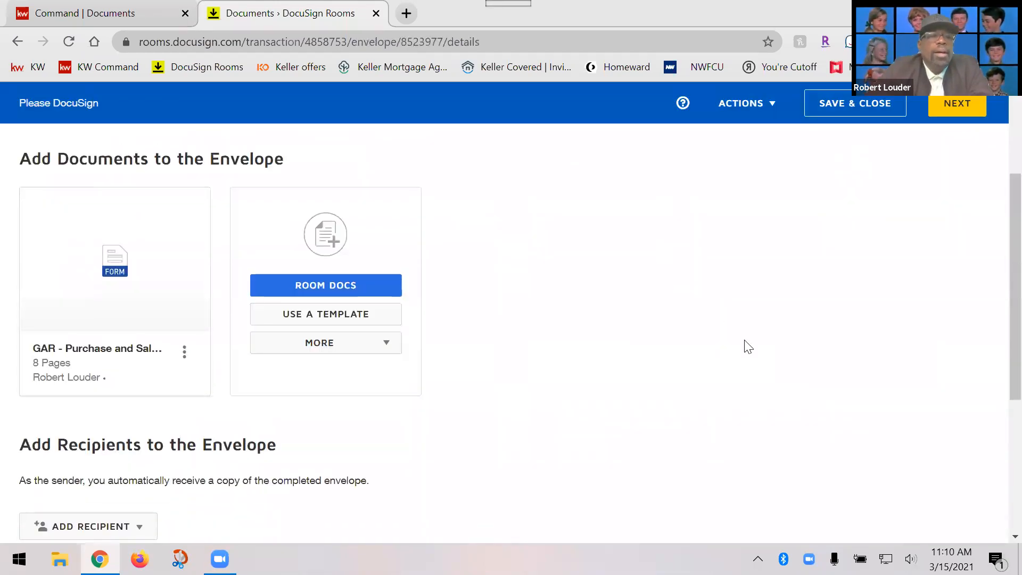
scroll(748, 319, up, 3)
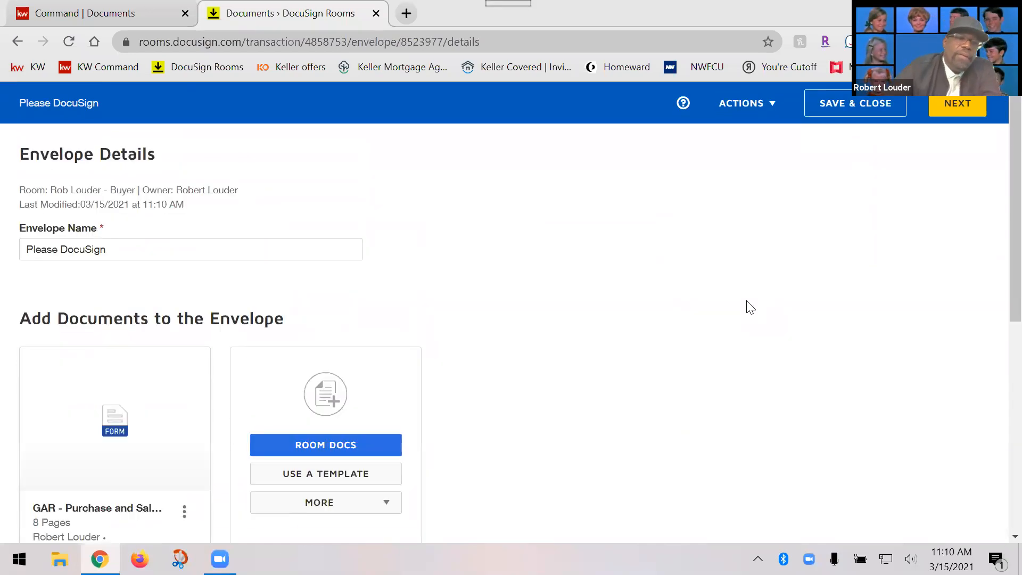
scroll(579, 192, down, 7)
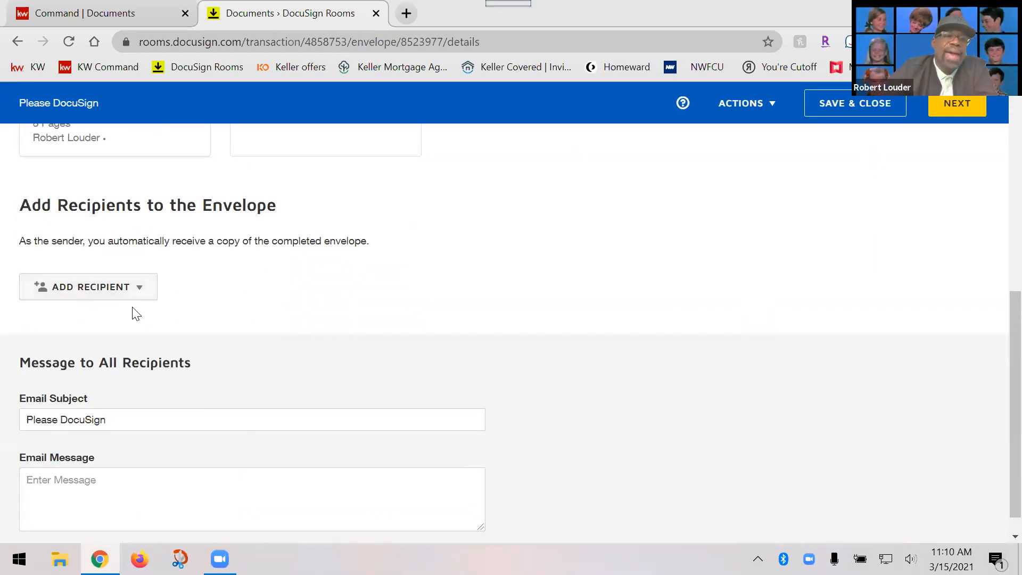
click(129, 295)
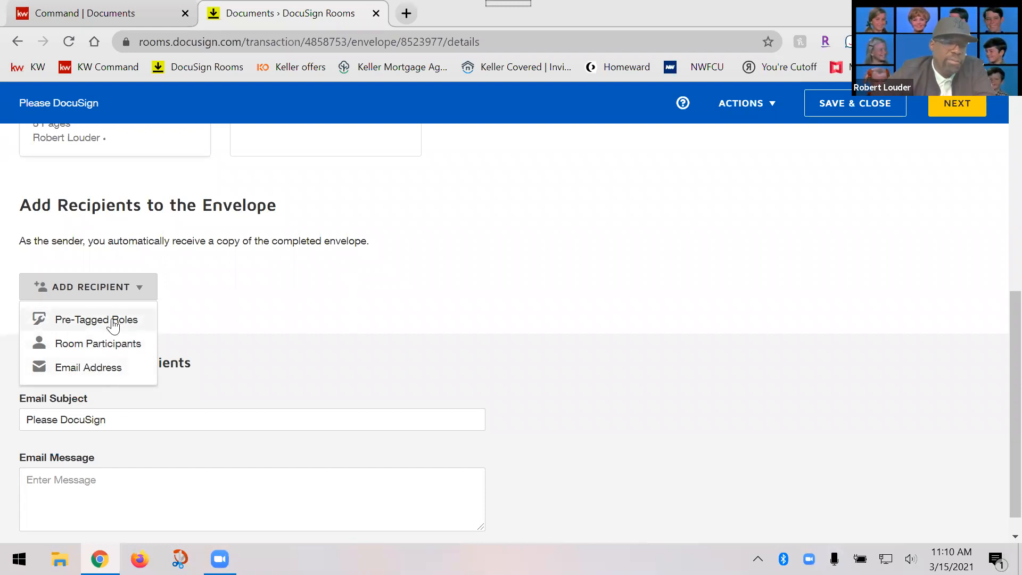
click(110, 345)
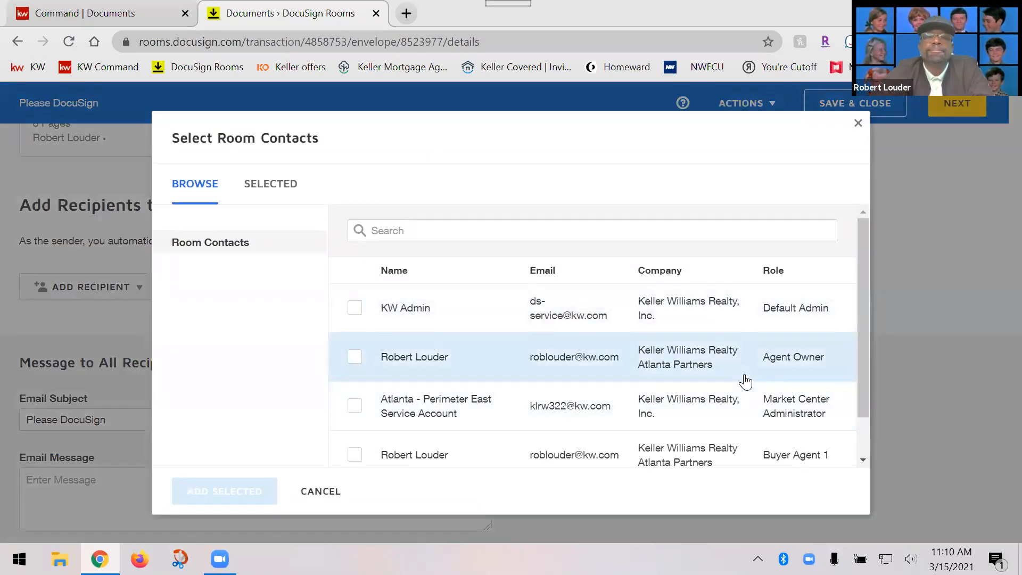
Add the Buyer Agent 1 contact to the envelope as signer.
scroll(744, 380, down, 1)
click(358, 414)
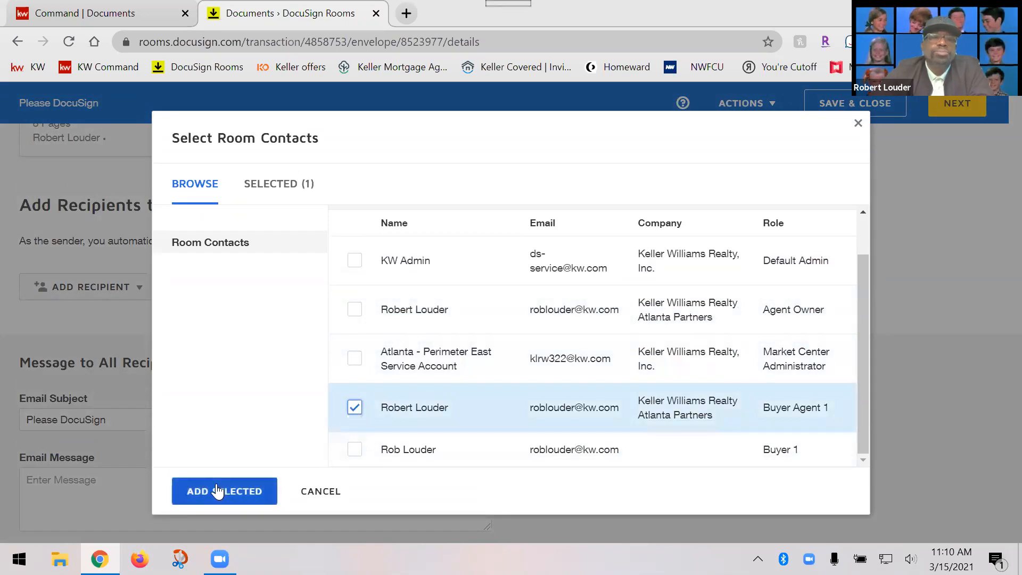
click(220, 492)
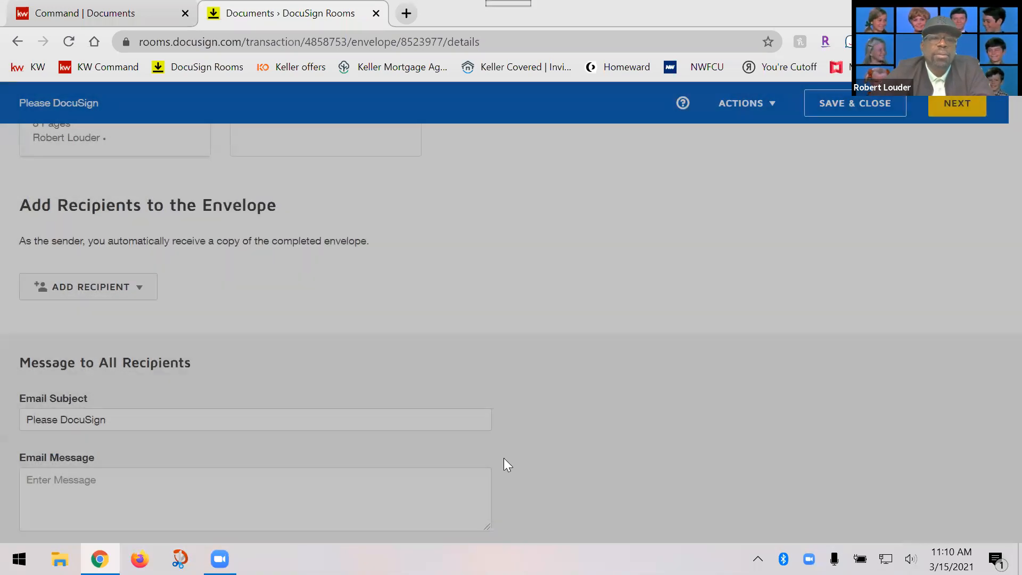
Set the subject to 'Please Review & DocuSign' and message 'Please review and sign the offer for 123 main .' with a sign-off.
scroll(507, 459, down, 2)
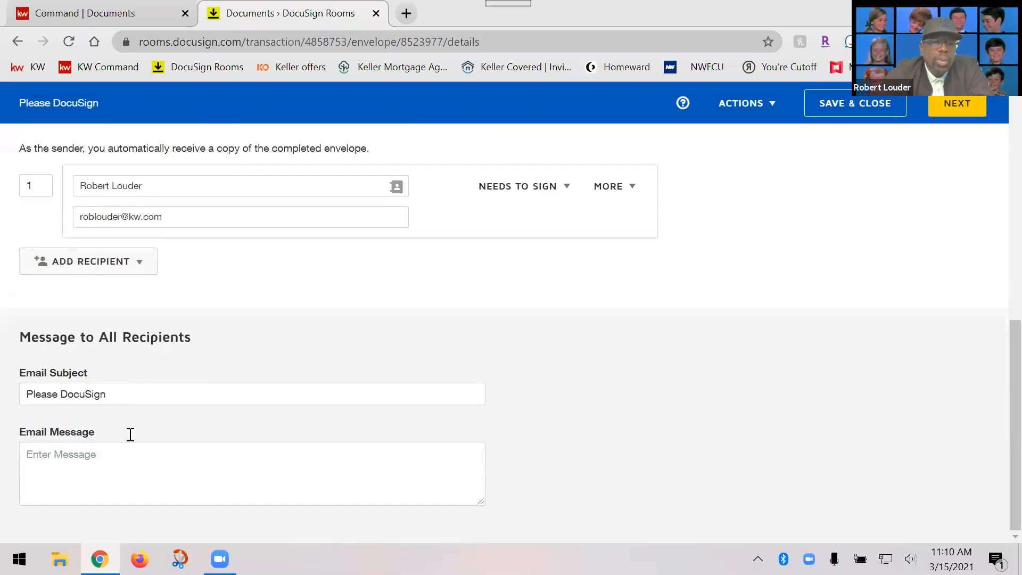
click(61, 393)
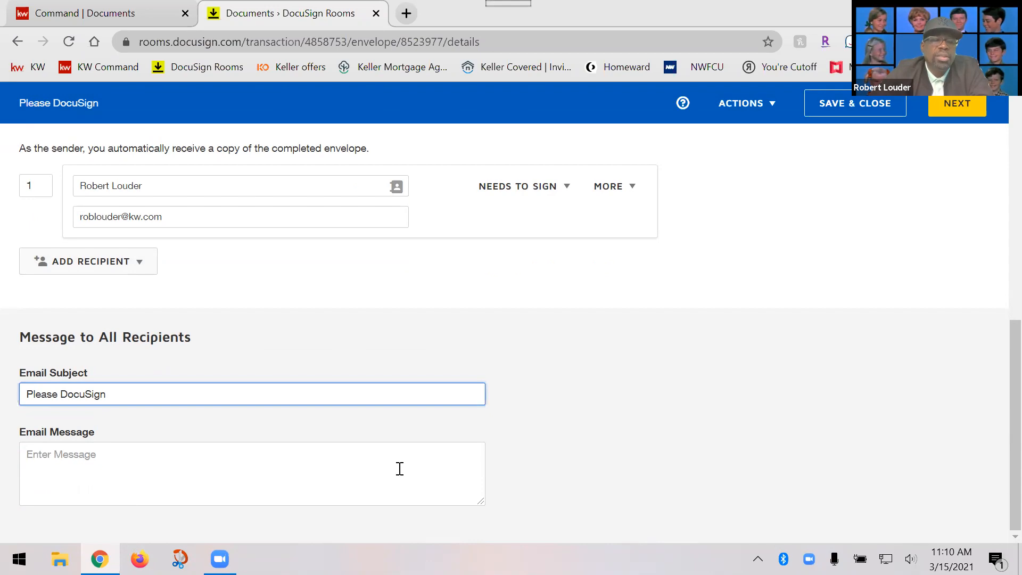
text(Review)
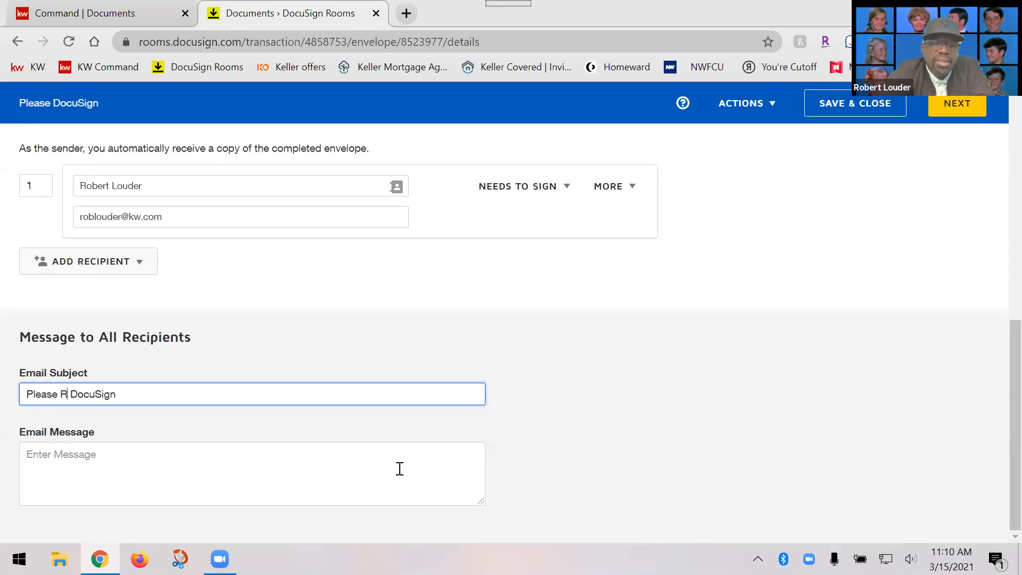
text( &)
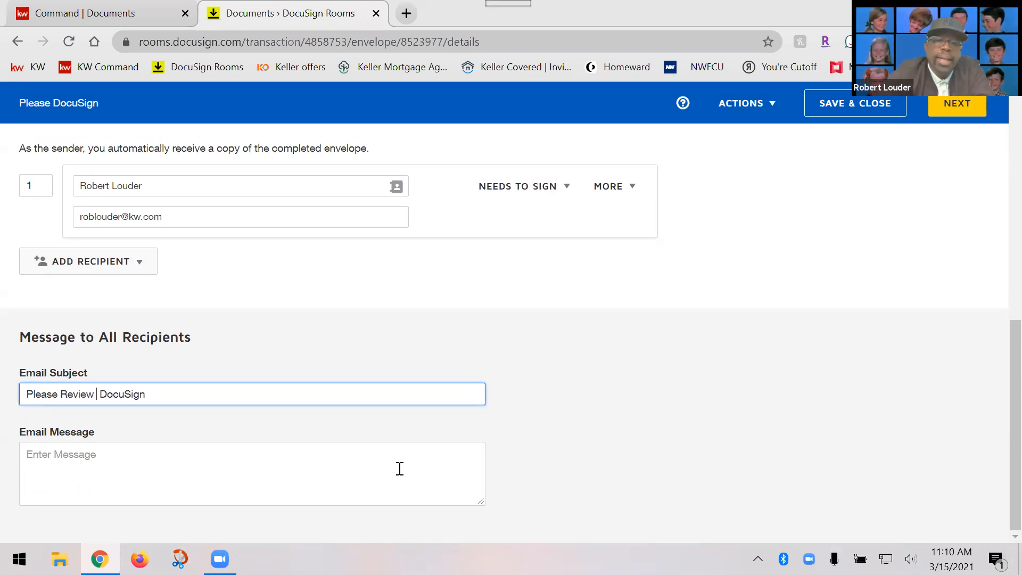
click(210, 478)
text(Please review and sign the offer fo)
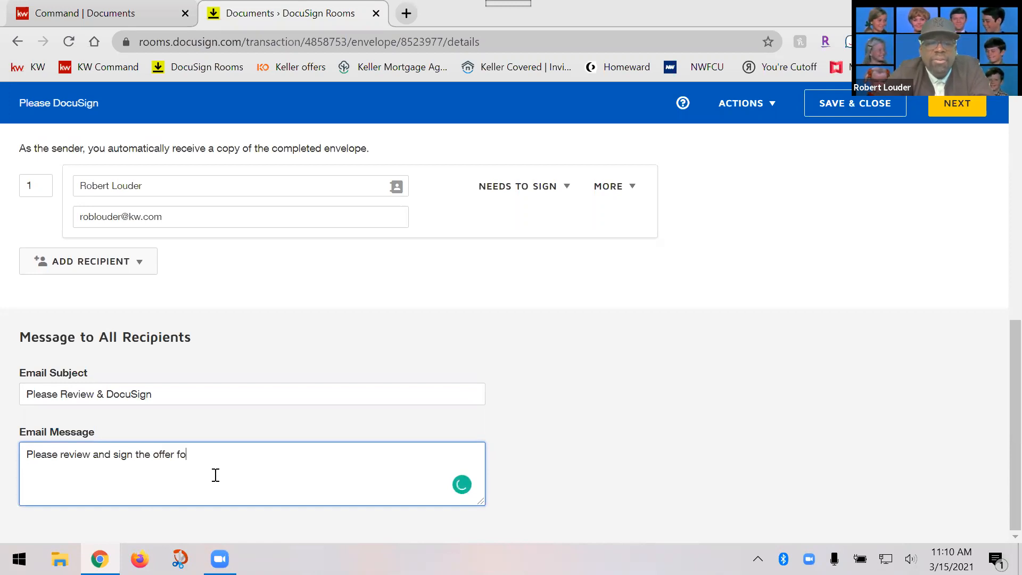
text(r 123 main )
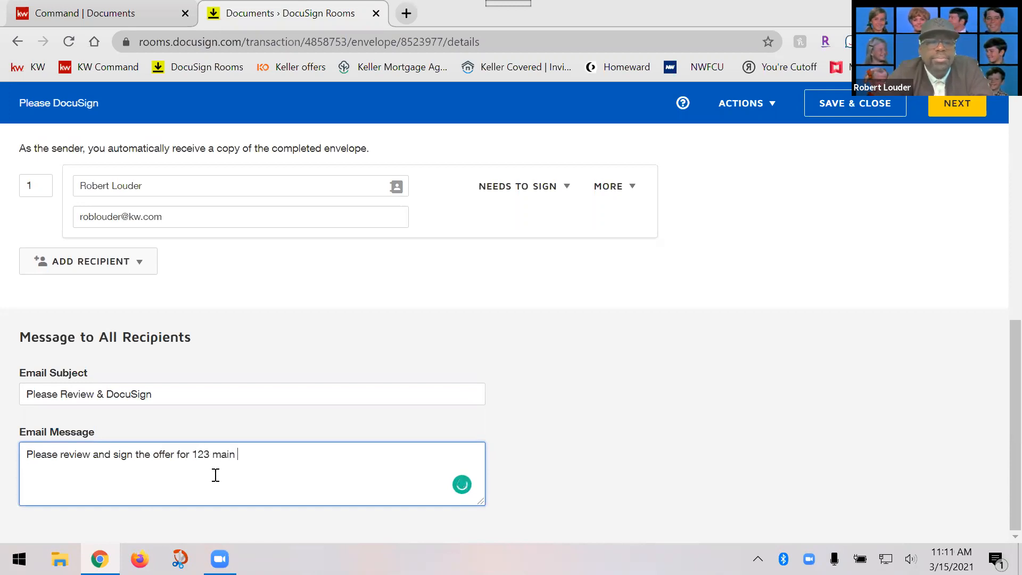
text(.)
key(Return)
key(Return)
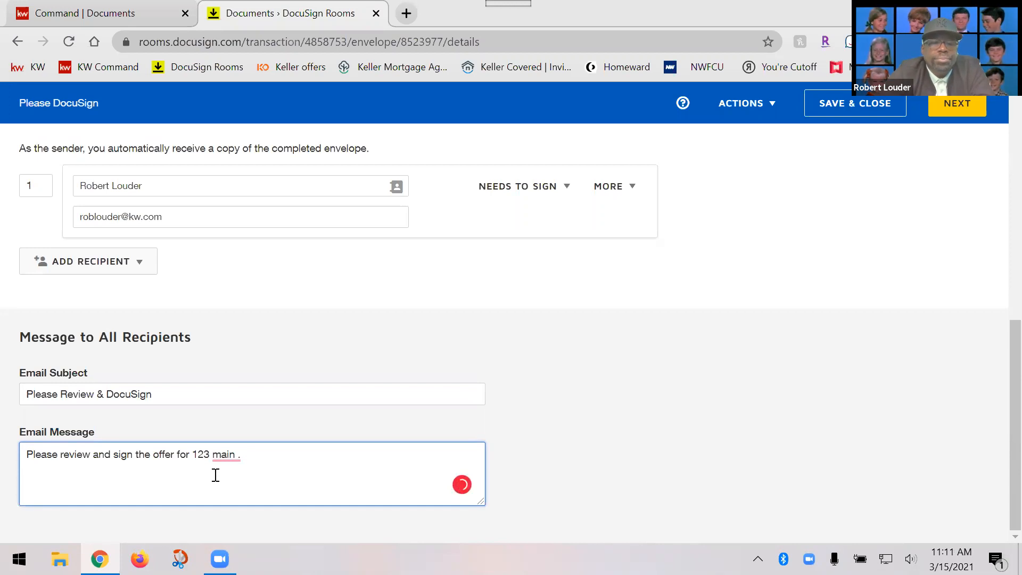
text(-Rob loud)
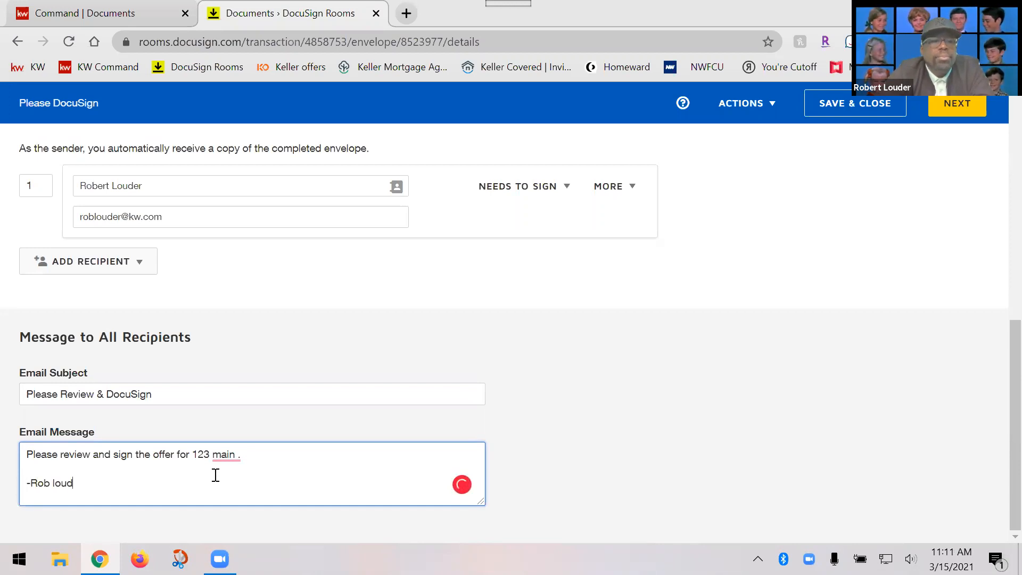
click(707, 346)
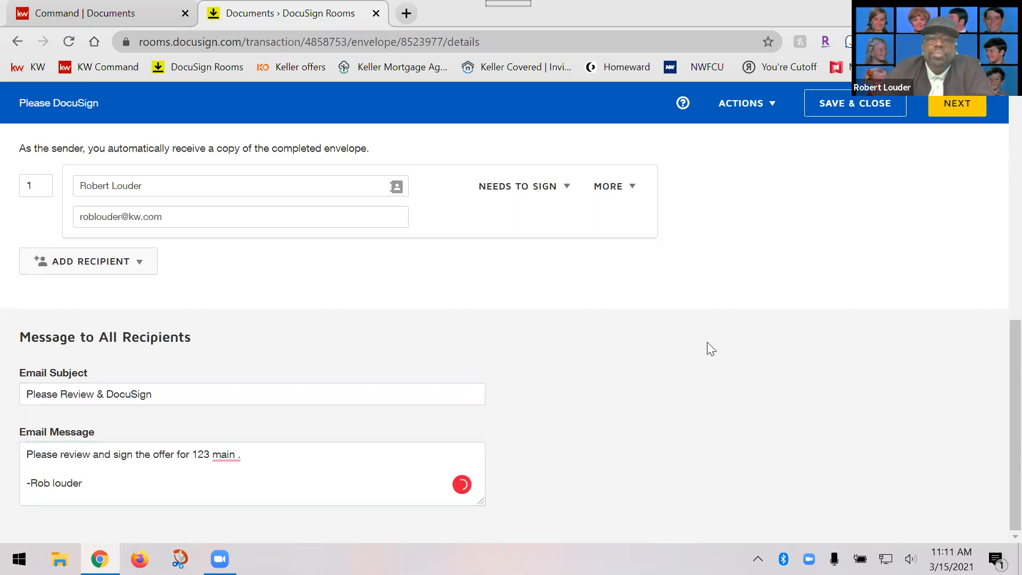
Review the envelope's document, signer and message, then continue to the Add Fields page.
scroll(798, 354, up, 10)
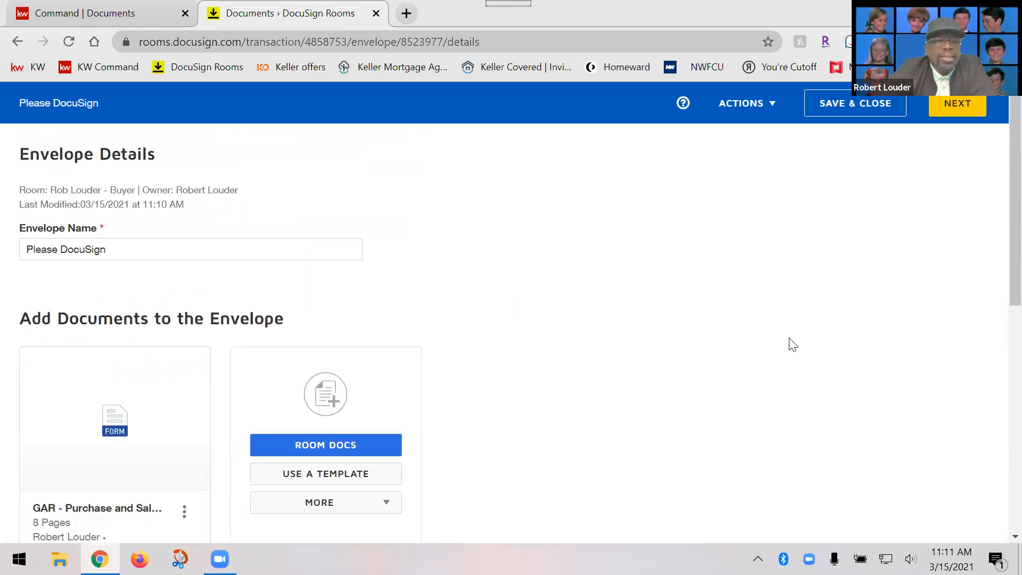
scroll(793, 344, down, 10)
scroll(769, 333, up, 10)
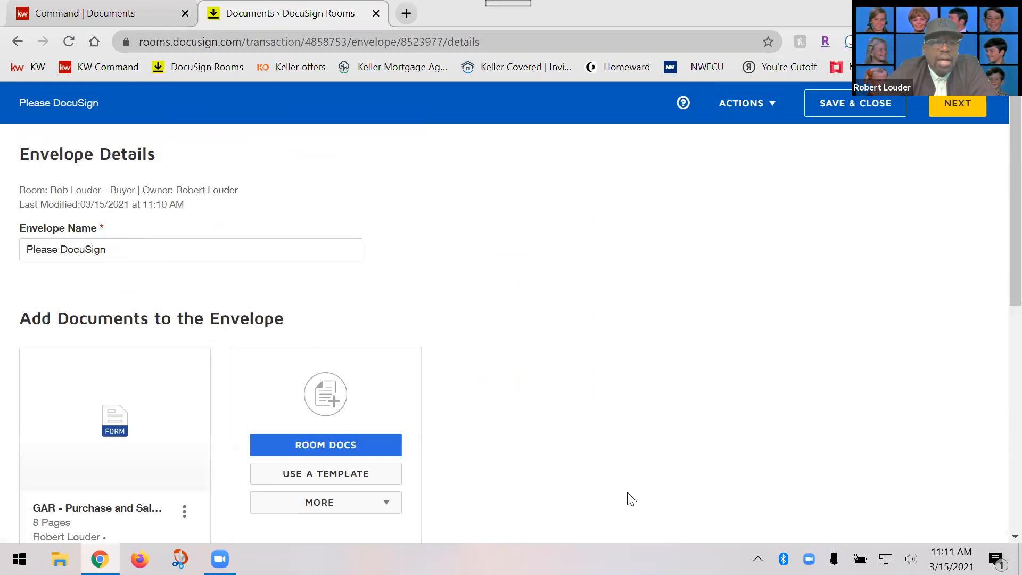
scroll(639, 479, down, 3)
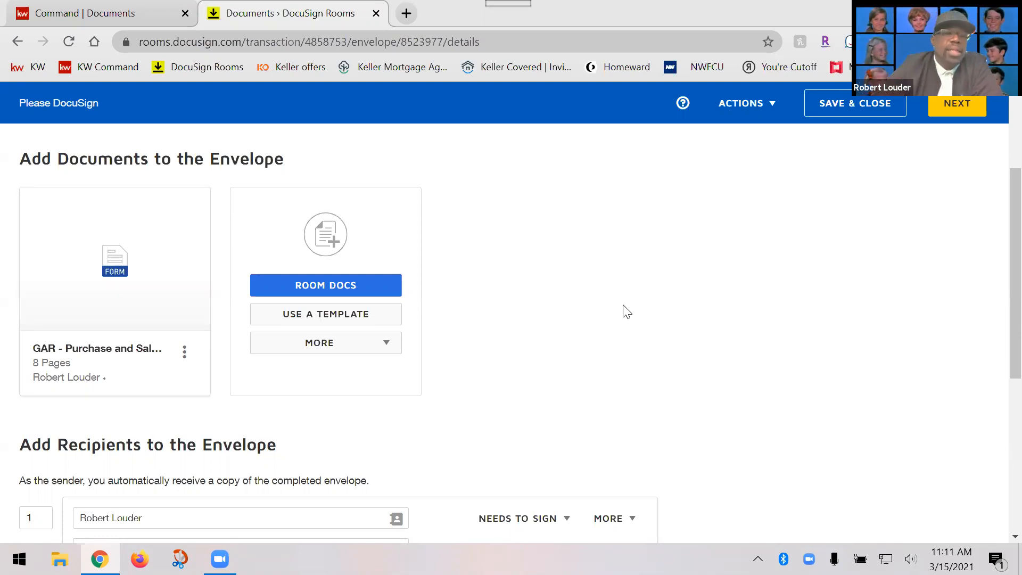
mouse_move(135, 300)
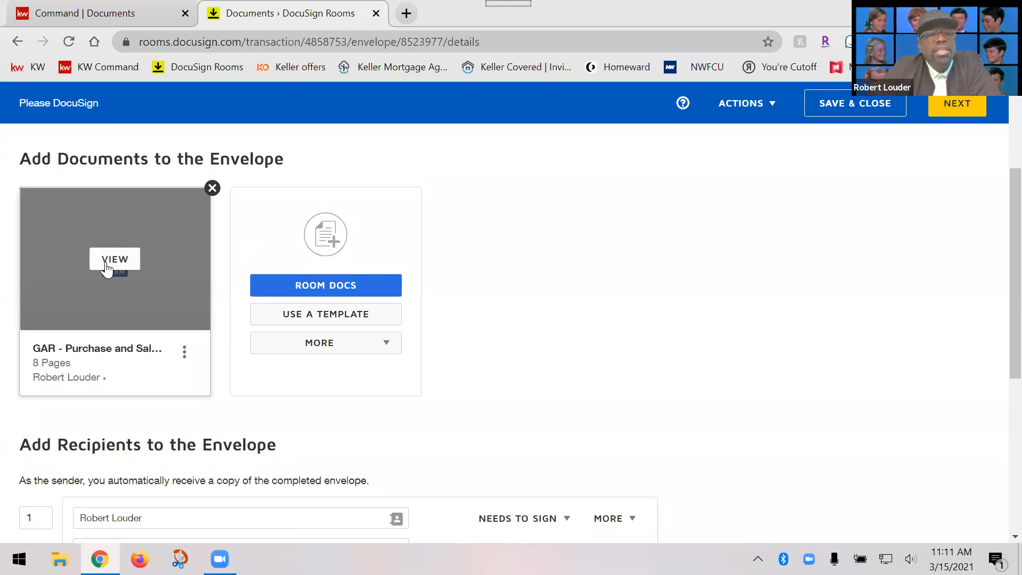
scroll(55, 232, down, 2)
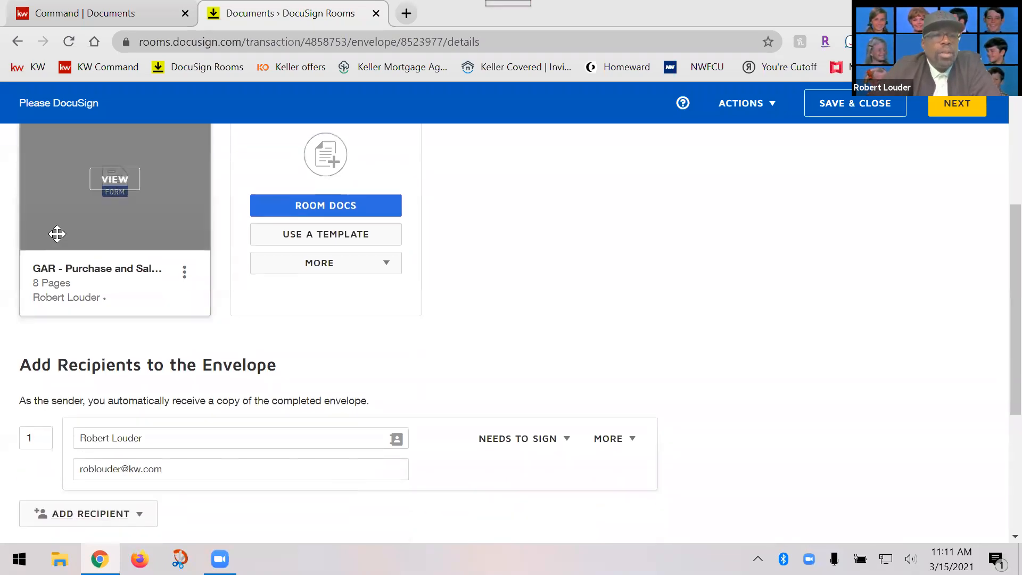
scroll(585, 320, down, 3)
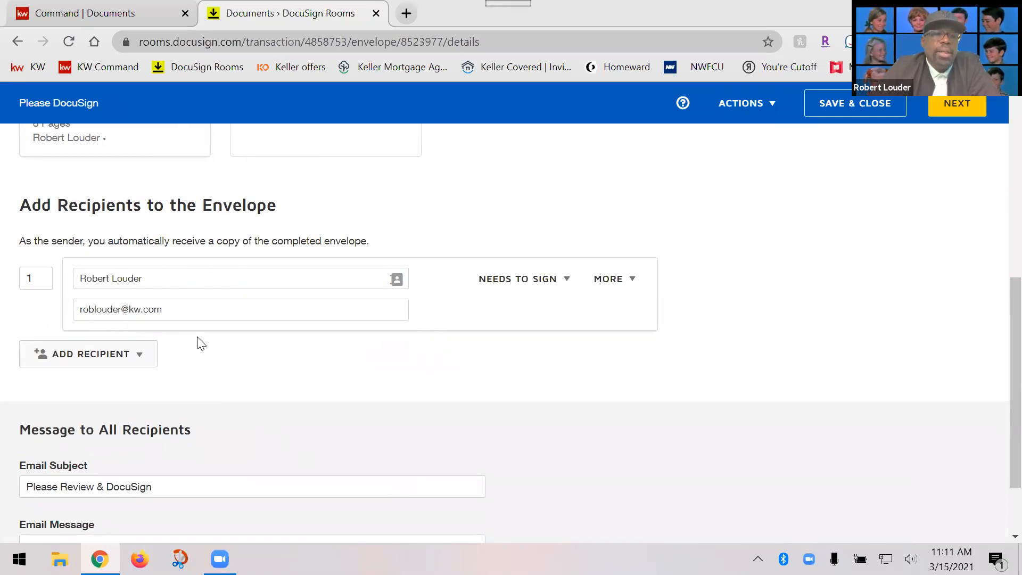
scroll(673, 467, down, 2)
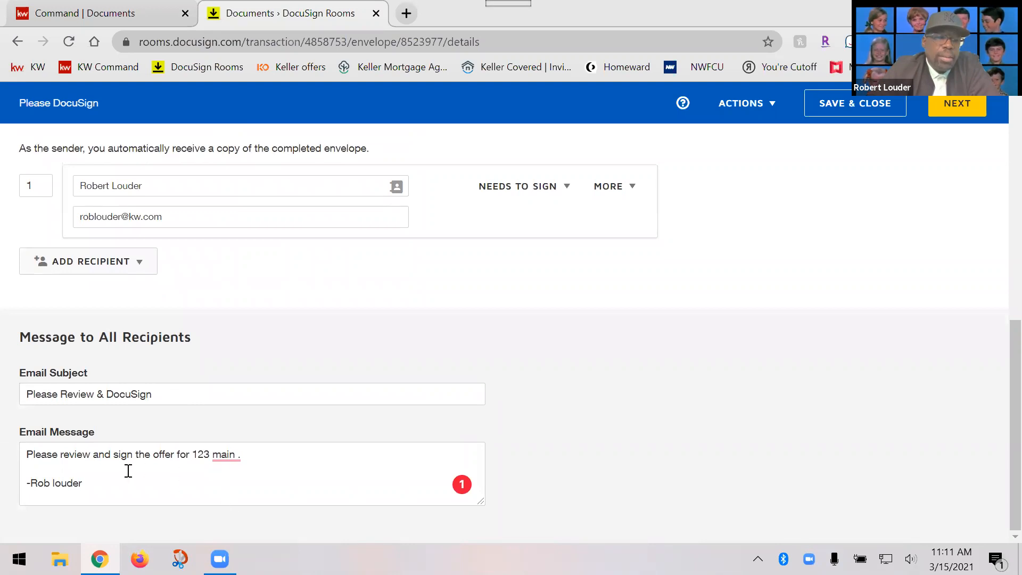
scroll(576, 460, up, 10)
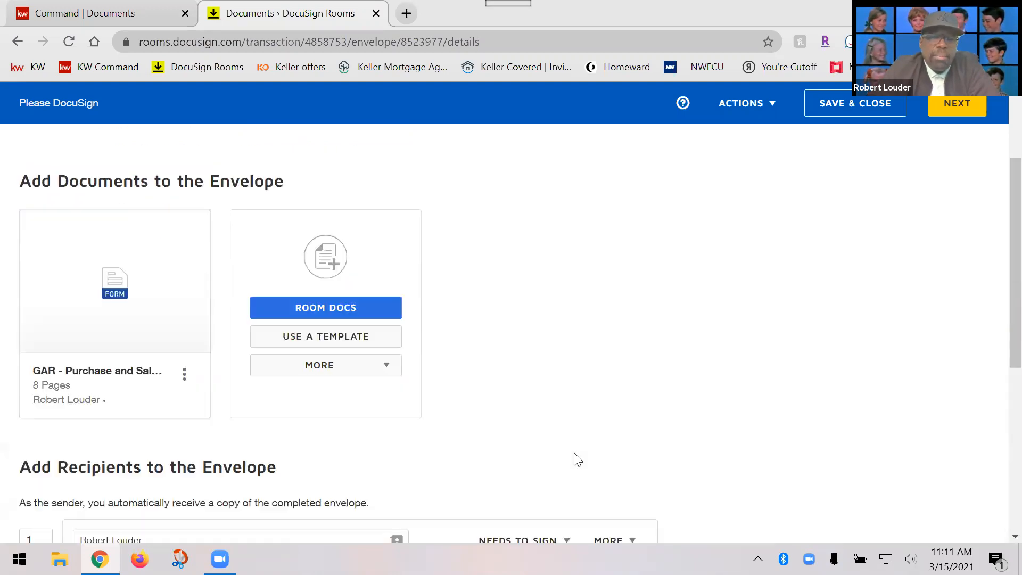
click(957, 106)
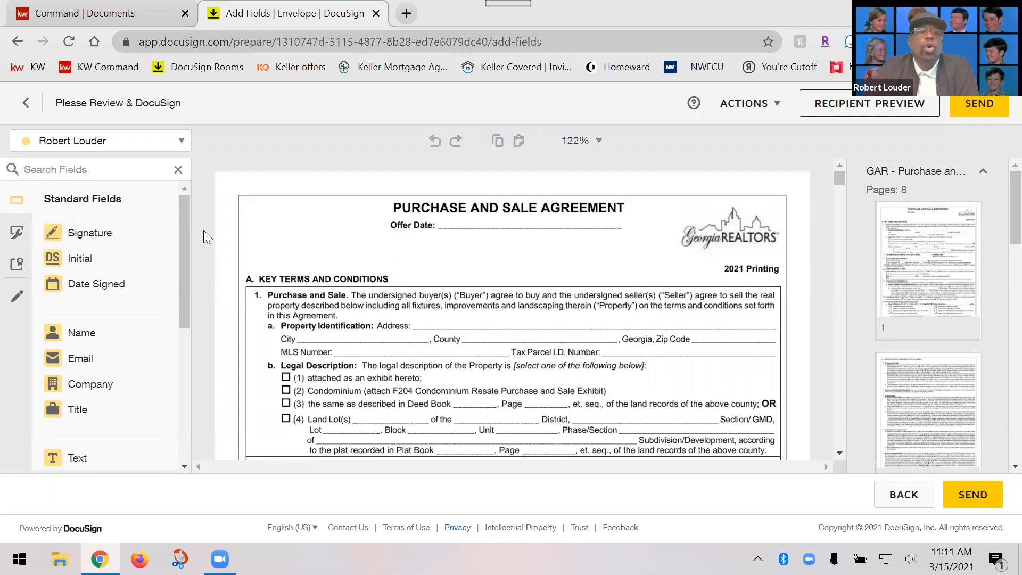
Keep the single signer as recipient and place an Initial field on page 1's Buyer(s) Initials line.
mouse_move(184, 254)
mouse_down()
mouse_move(180, 345)
mouse_move(179, 237)
mouse_move(194, 210)
mouse_up()
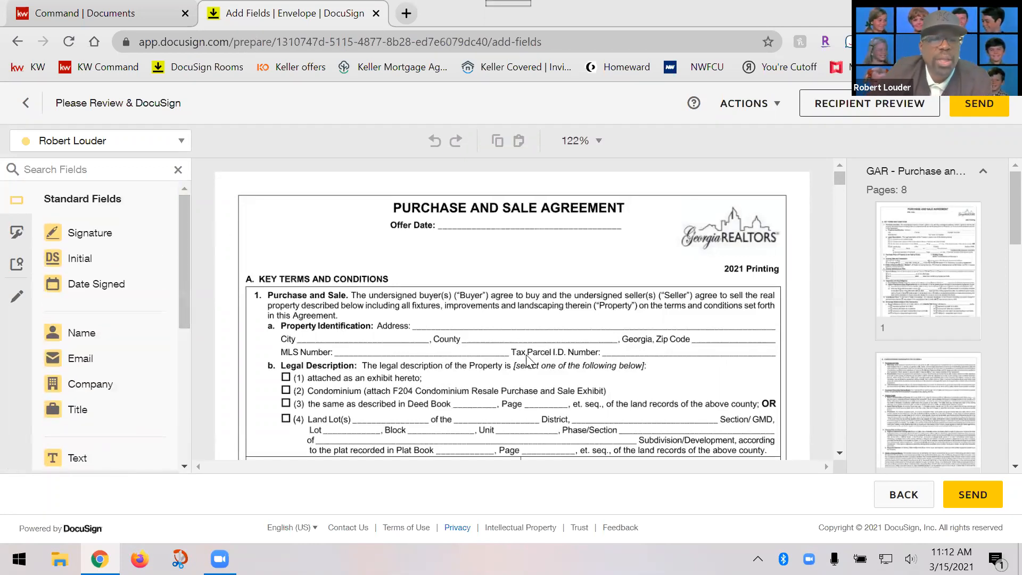
scroll(526, 357, down, 3)
scroll(524, 353, up, 3)
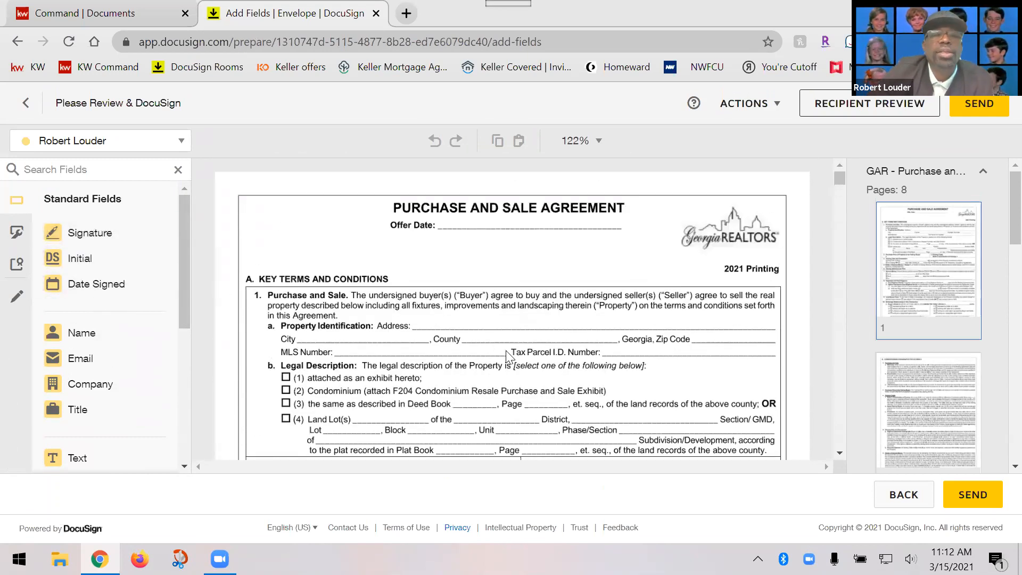
scroll(508, 357, down, 15)
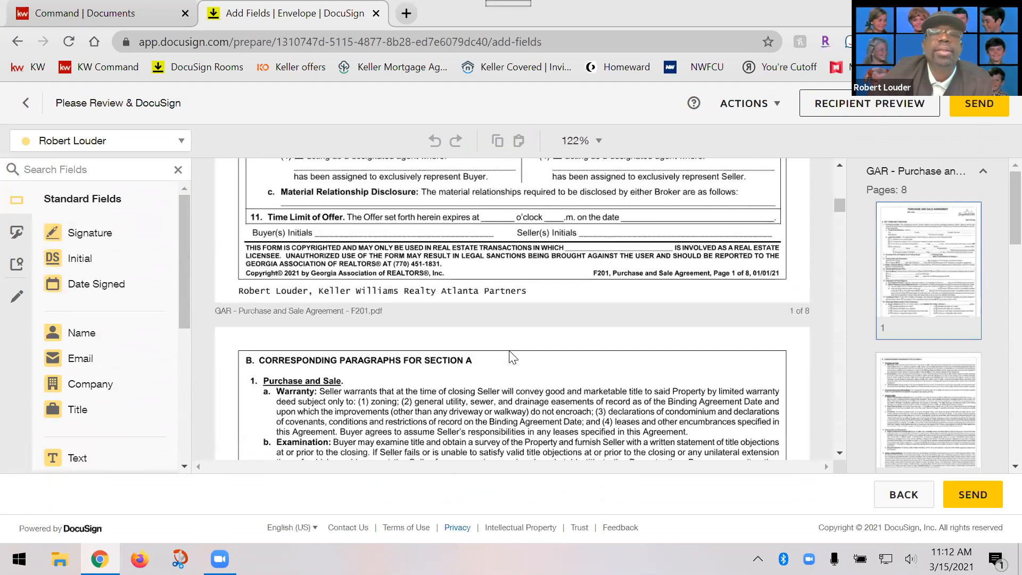
scroll(513, 357, up, 2)
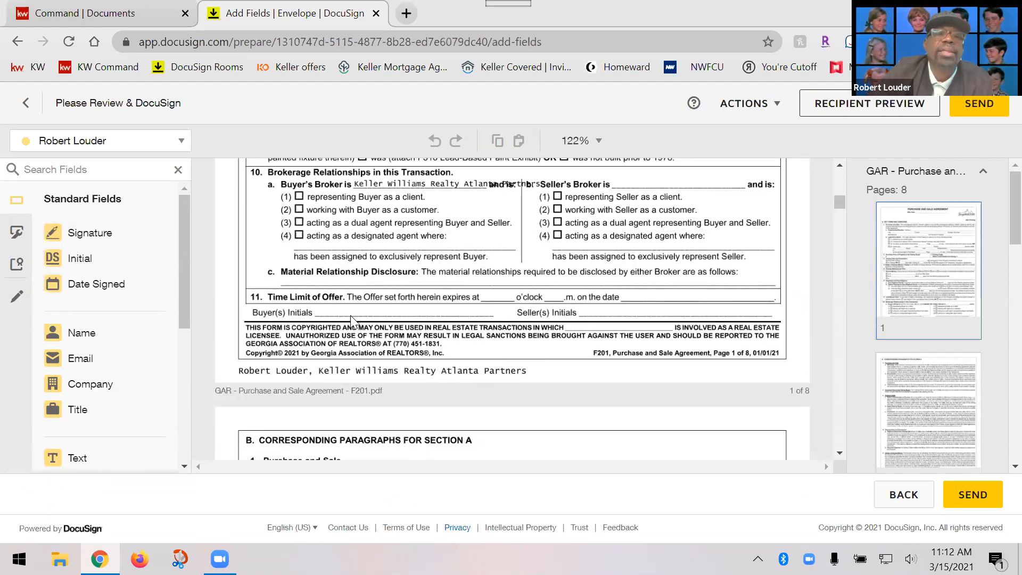
click(101, 141)
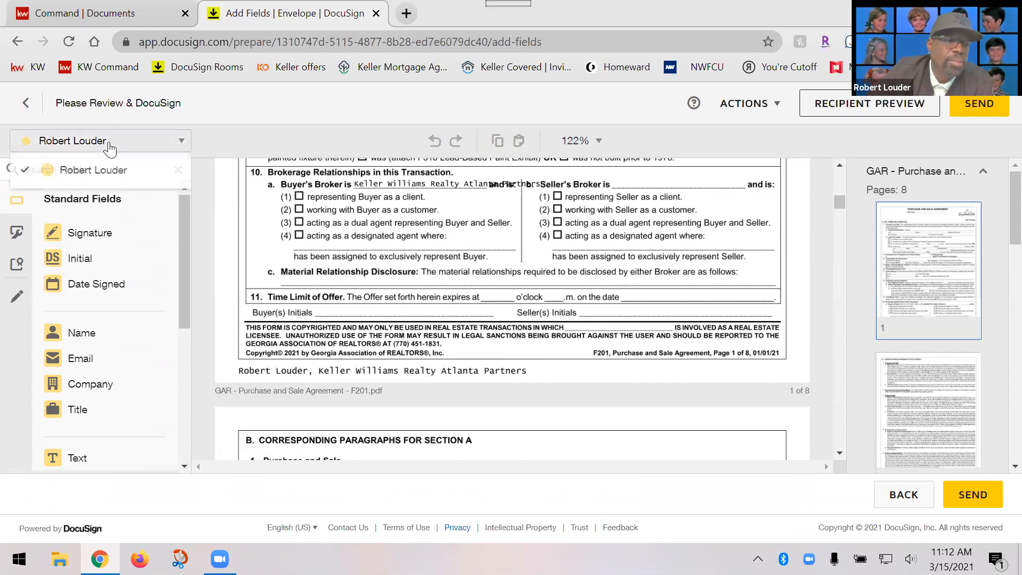
click(96, 172)
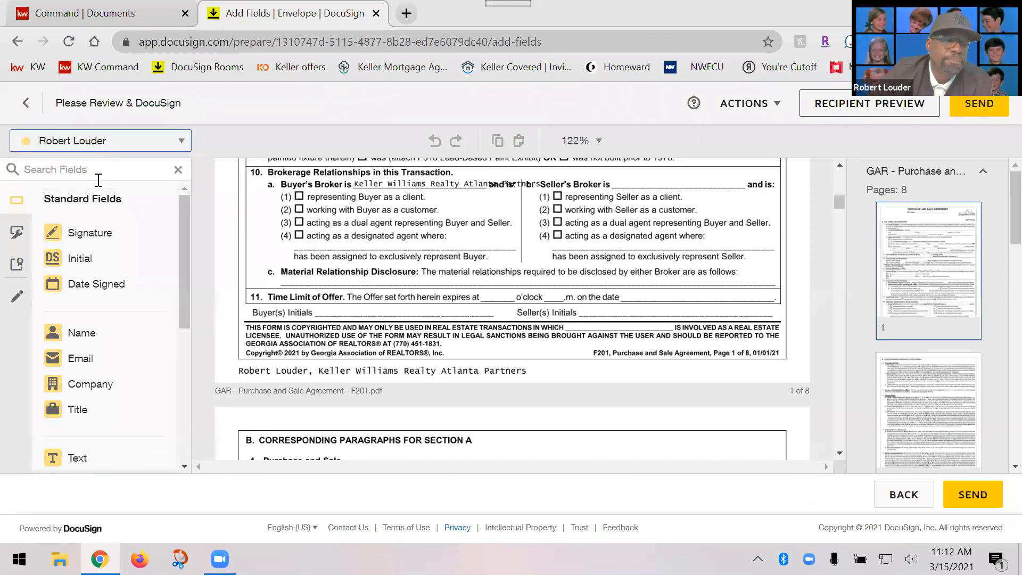
click(80, 260)
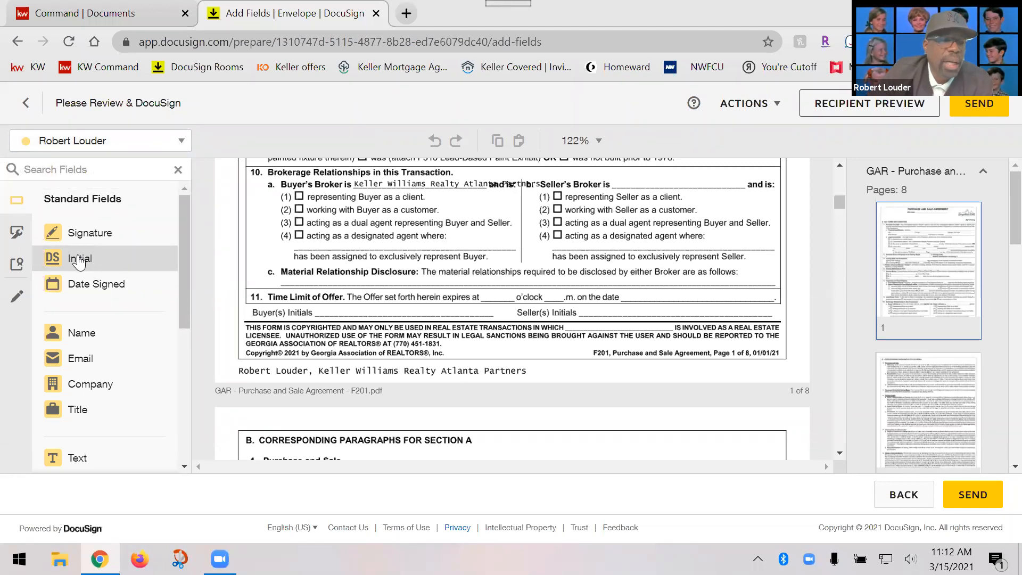
drag(78, 260, 334, 290)
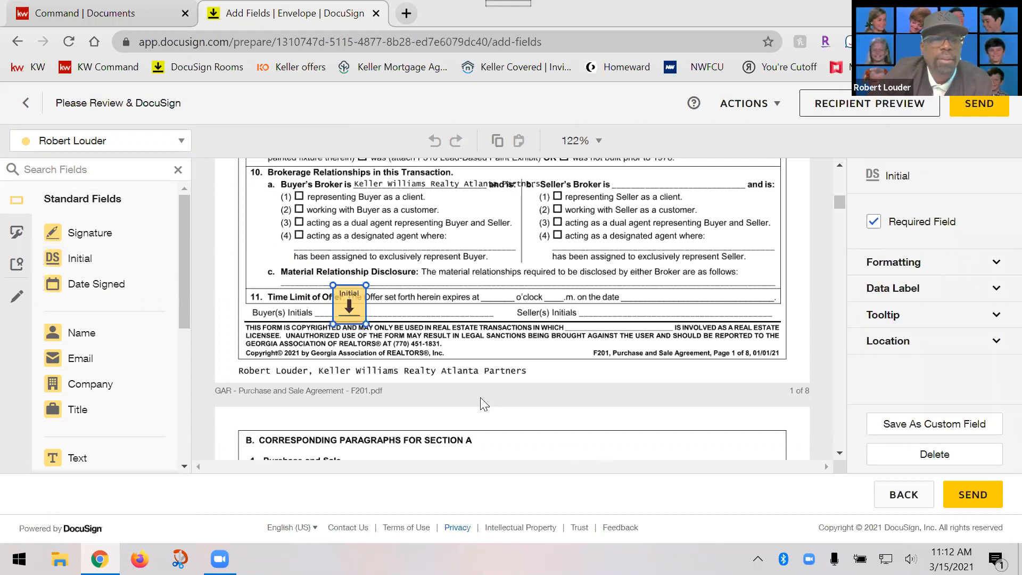
Place trial Date Signed and Name fields near line (4), then delete both.
drag(88, 290, 339, 248)
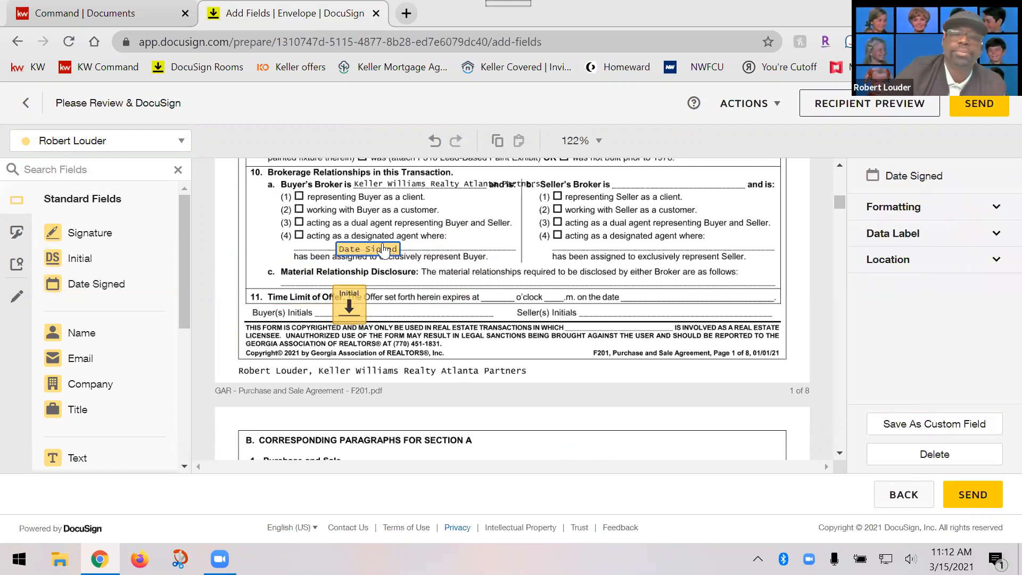
key(Delete)
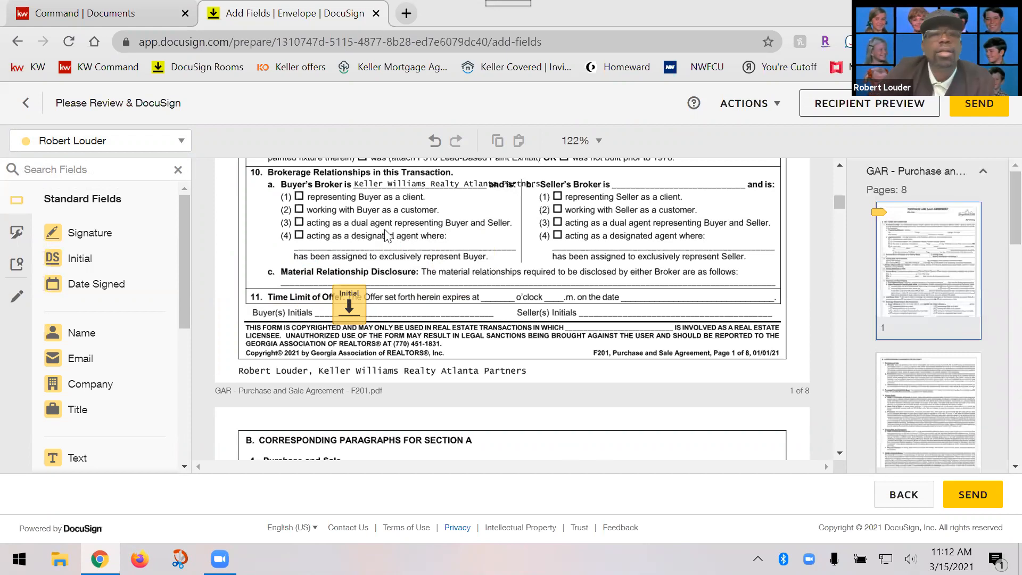
drag(84, 339, 299, 245)
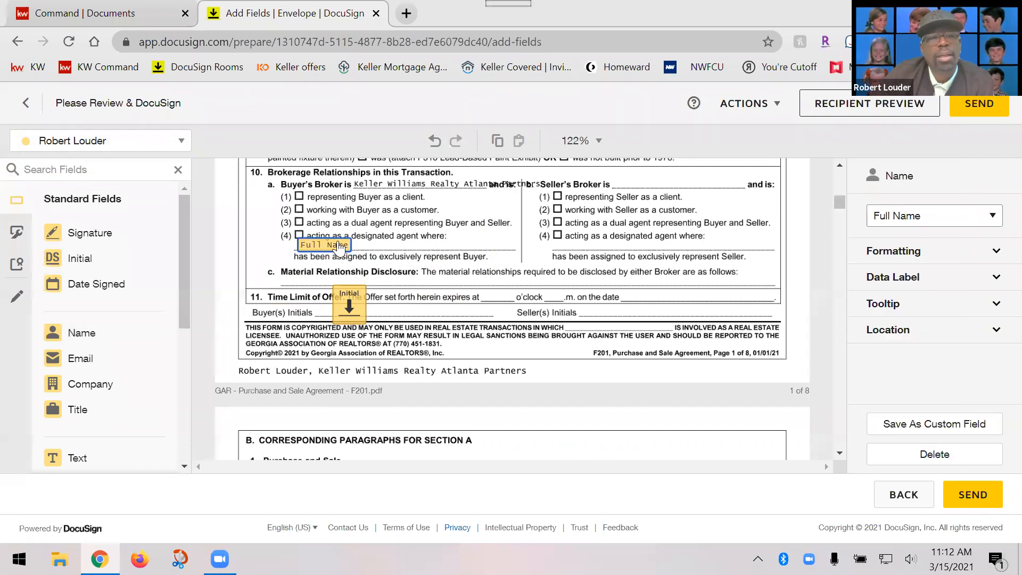
key(Delete)
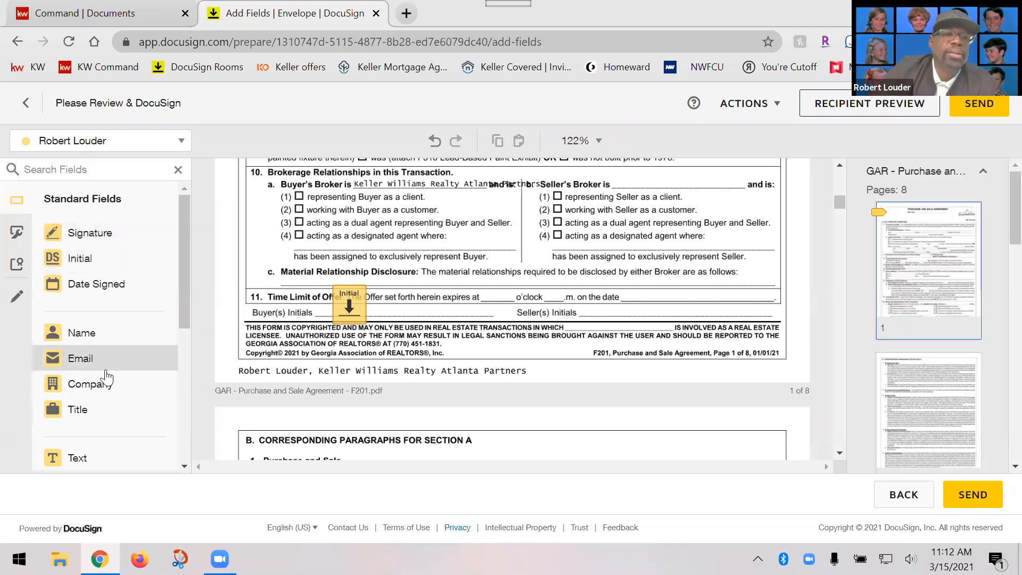
Add a Text field on the Buyer's Broker designated-agent line (4).
scroll(107, 382, down, 3)
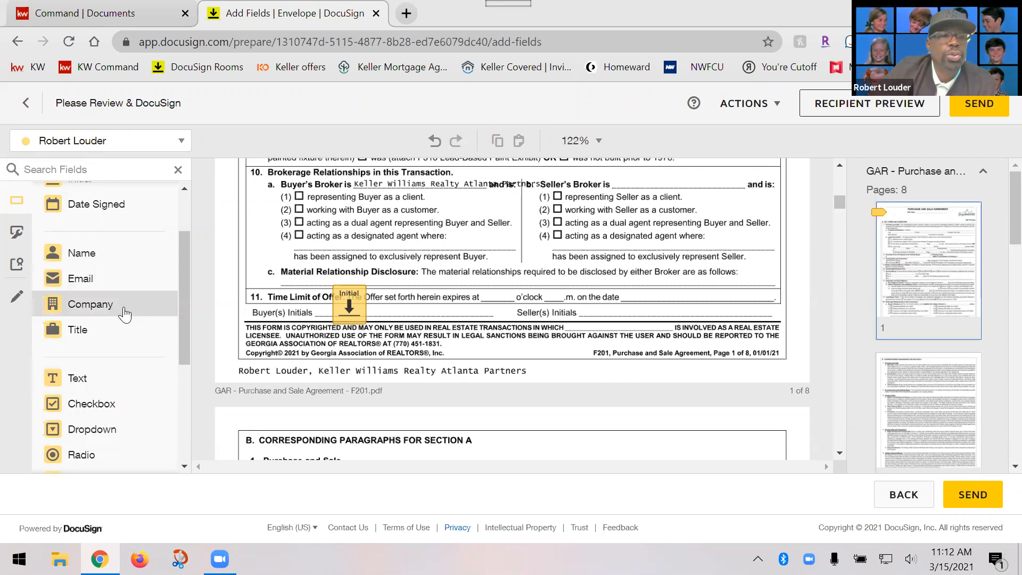
scroll(120, 306, up, 3)
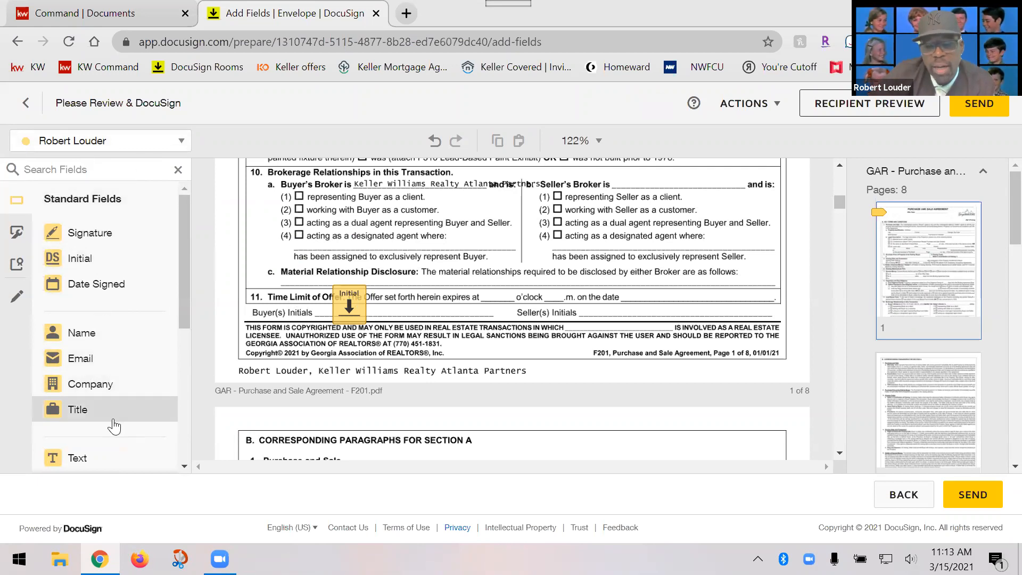
drag(184, 285, 180, 228)
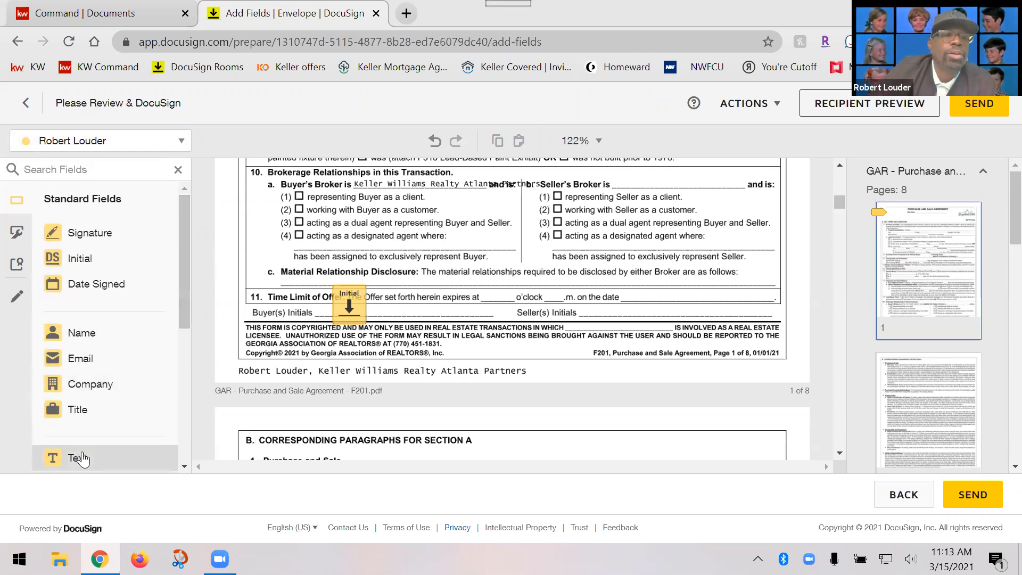
drag(88, 456, 465, 236)
click(409, 254)
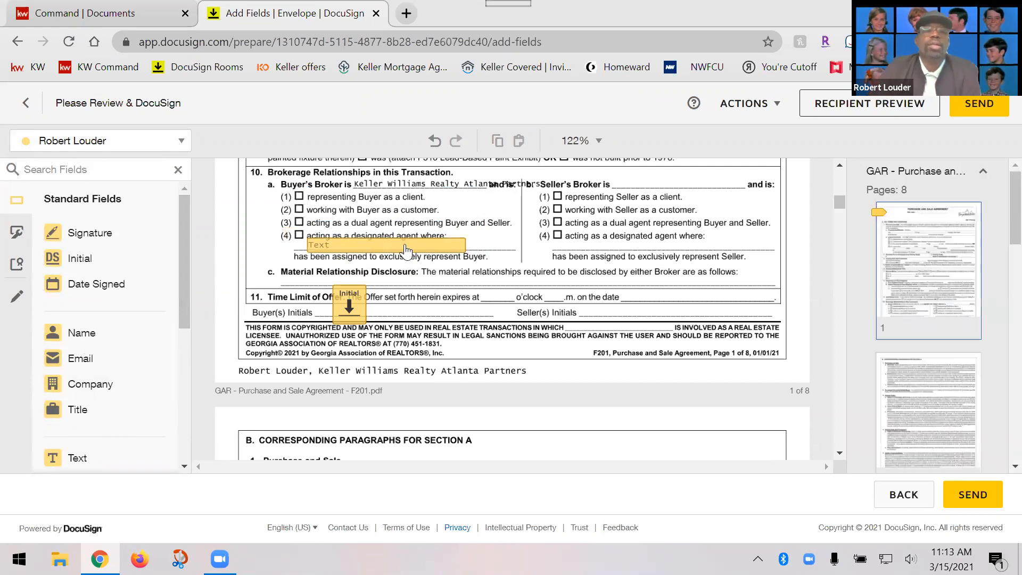
double_click(405, 248)
text(1)
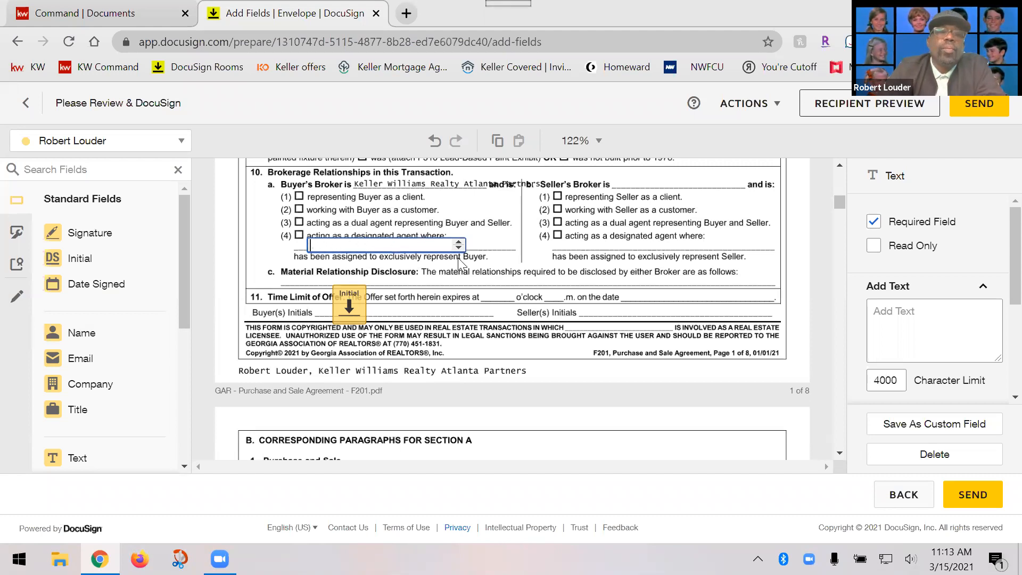
click(503, 294)
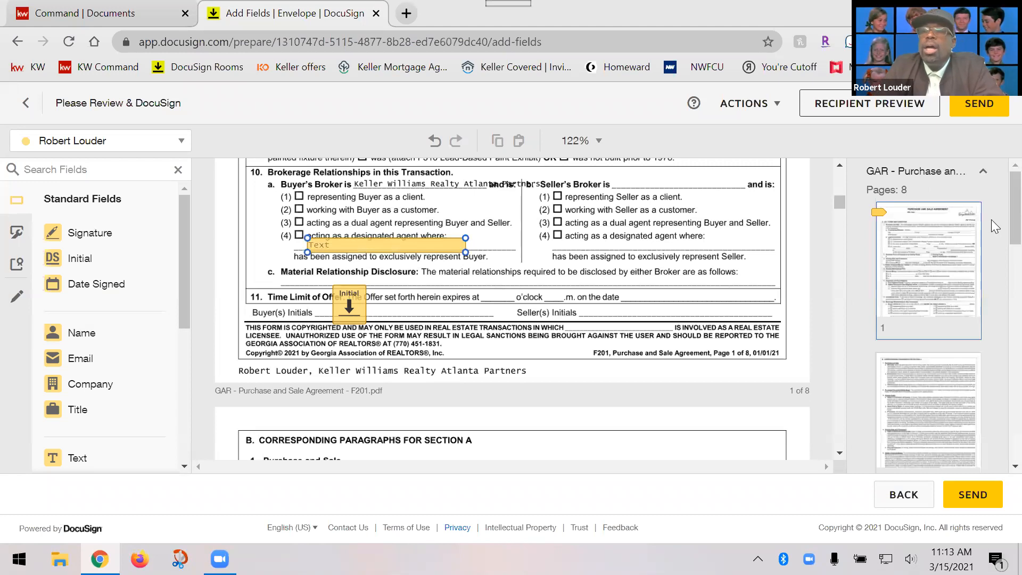
click(384, 247)
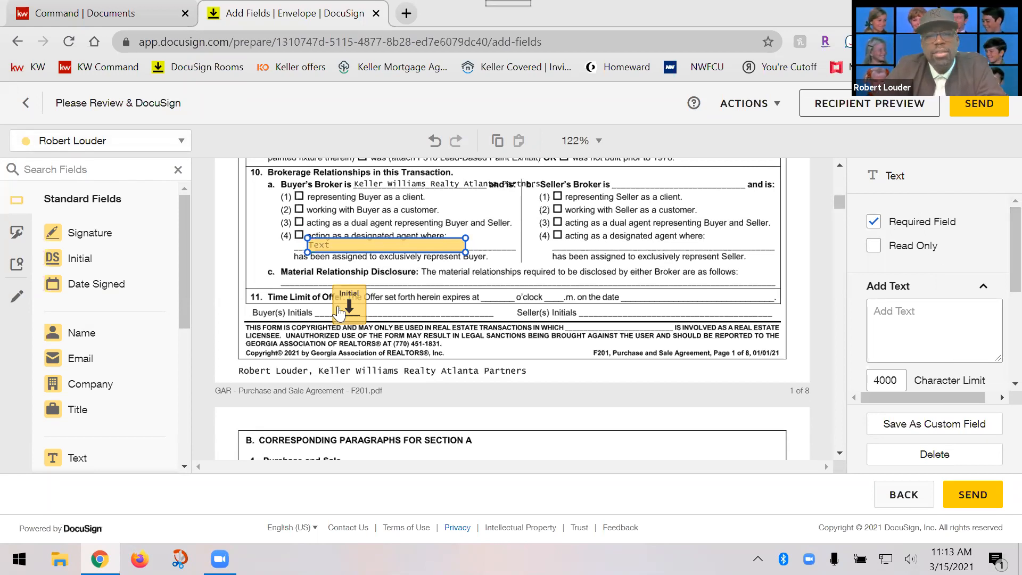
drag(85, 263, 406, 296)
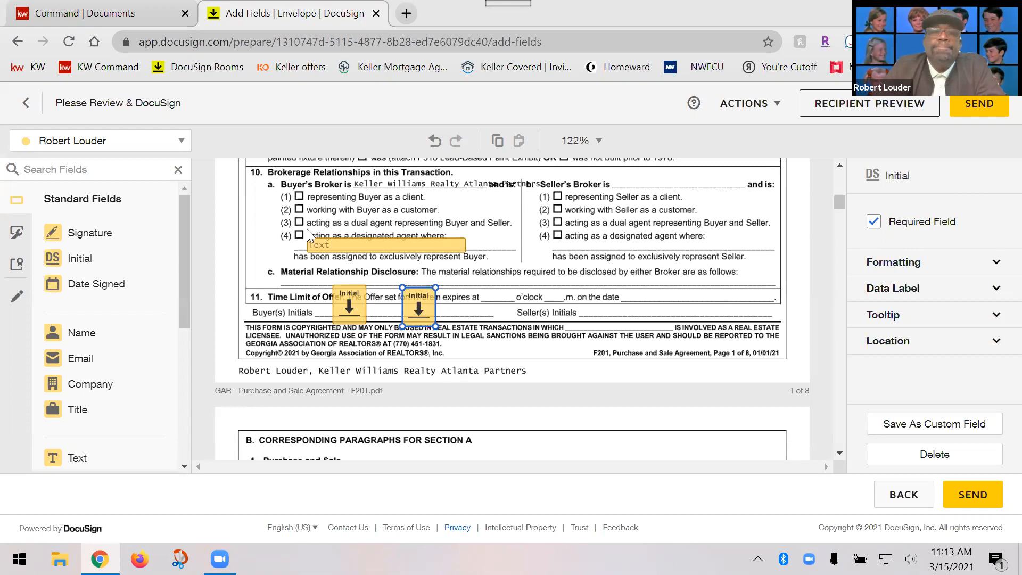
click(353, 248)
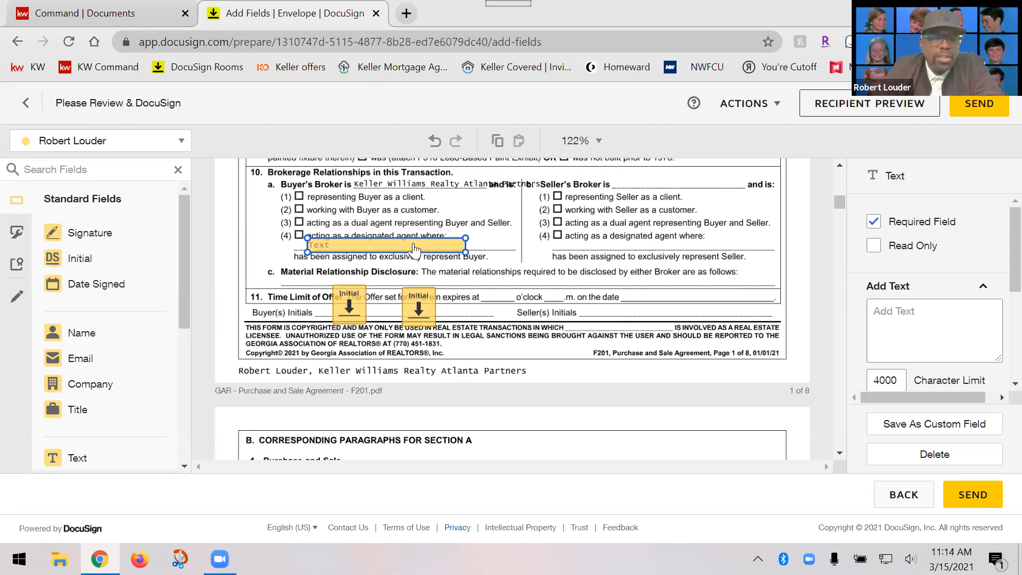
click(873, 245)
click(875, 222)
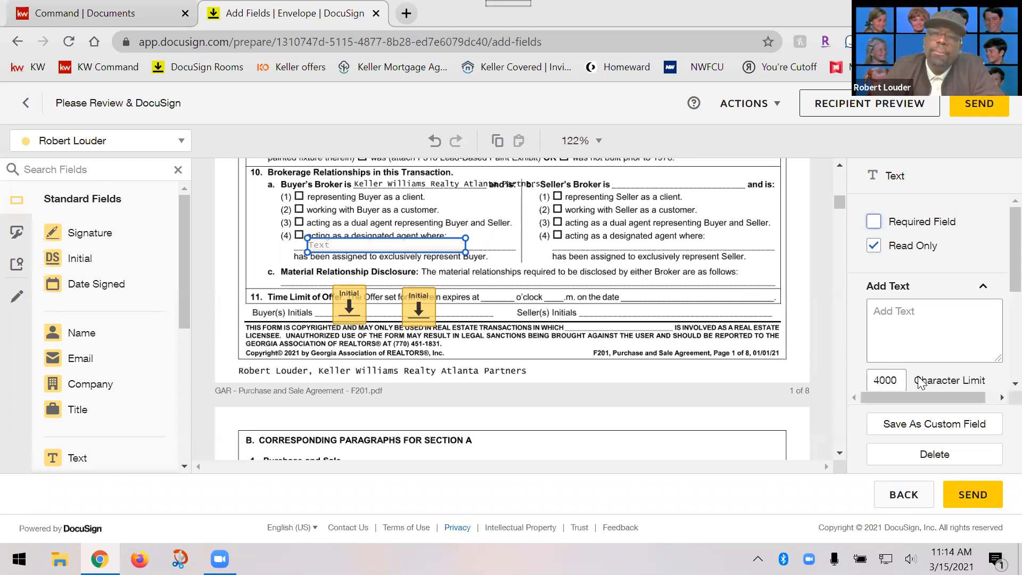
click(408, 244)
text(test)
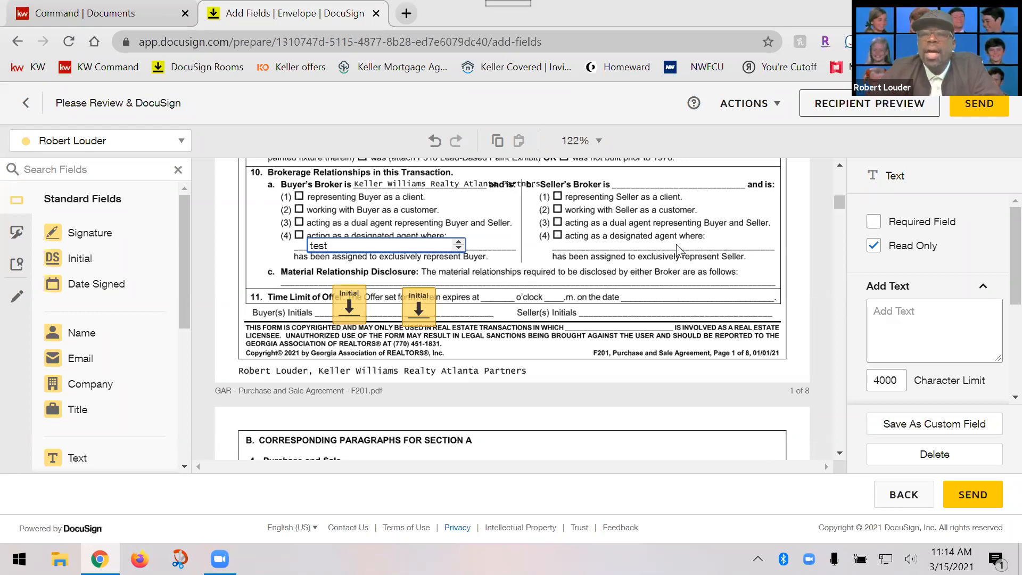
scroll(676, 244, down, 1)
scroll(676, 244, down, 20)
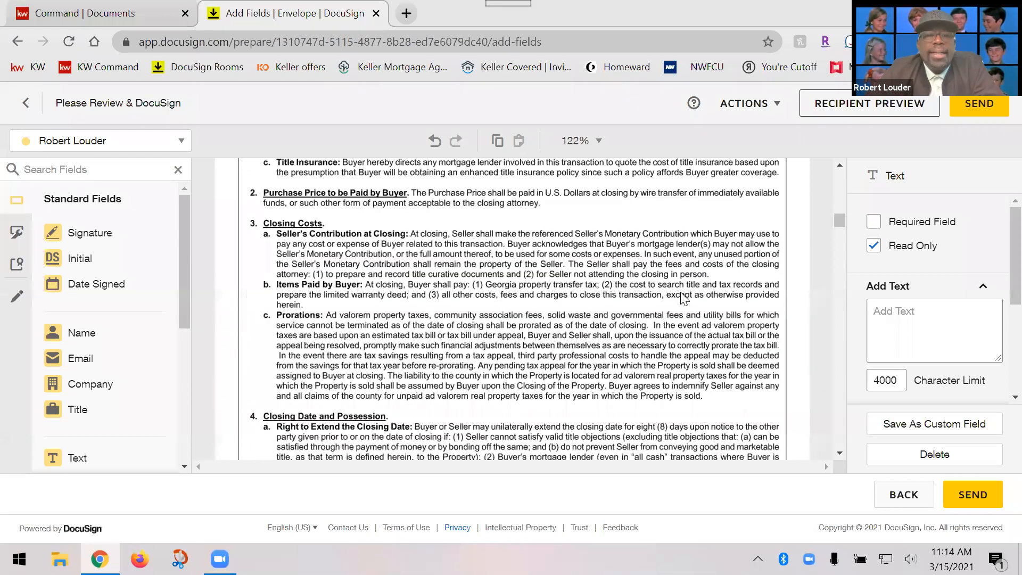
drag(839, 274, 848, 136)
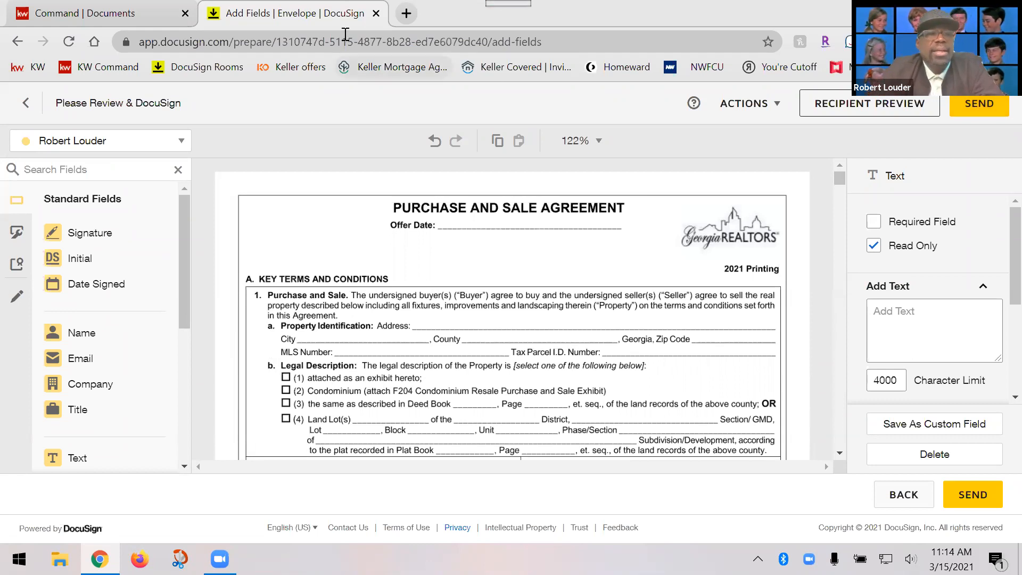
click(855, 109)
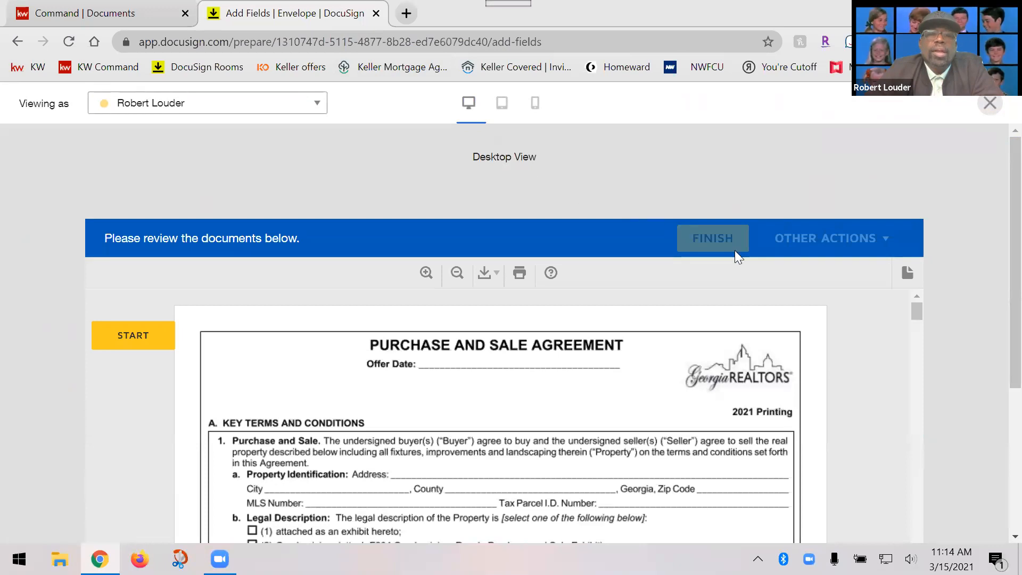
scroll(790, 248, down, 1)
scroll(790, 248, down, 2)
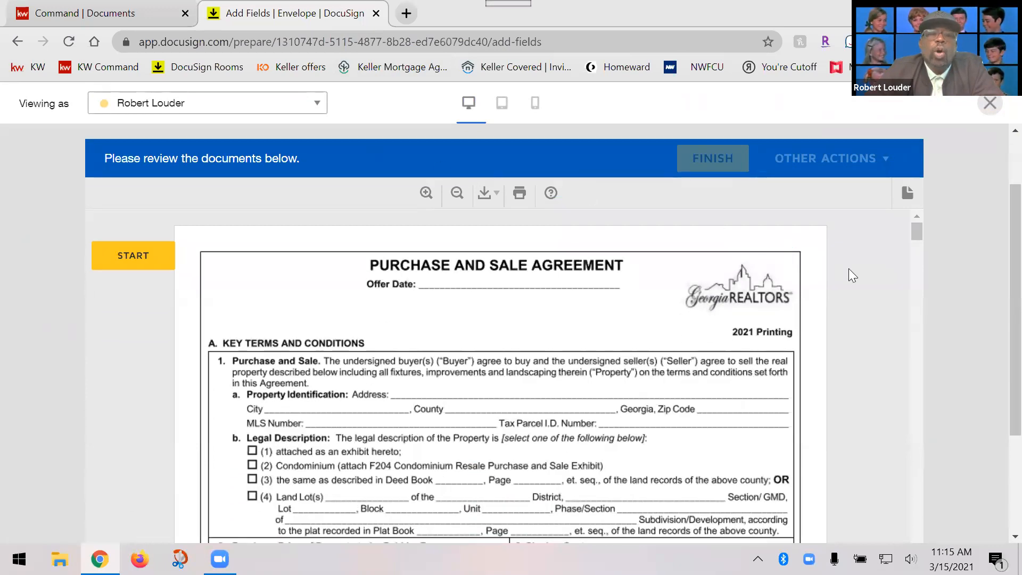
click(125, 260)
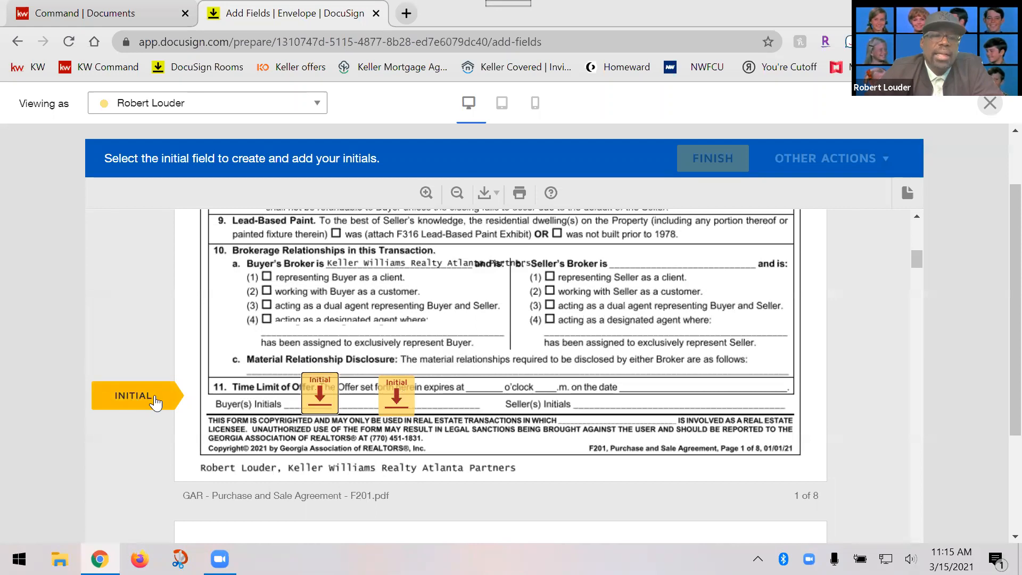
click(319, 394)
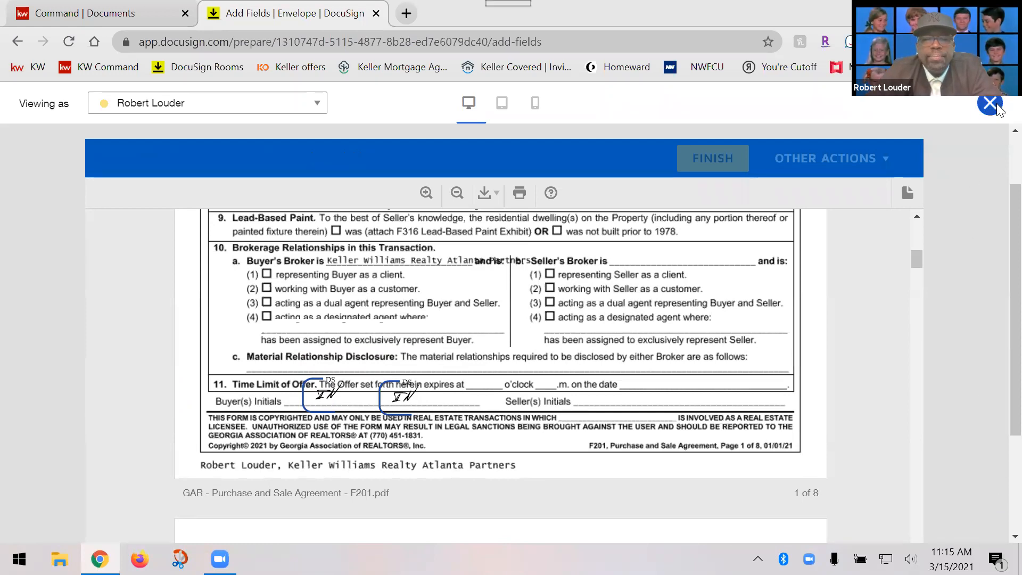
click(991, 104)
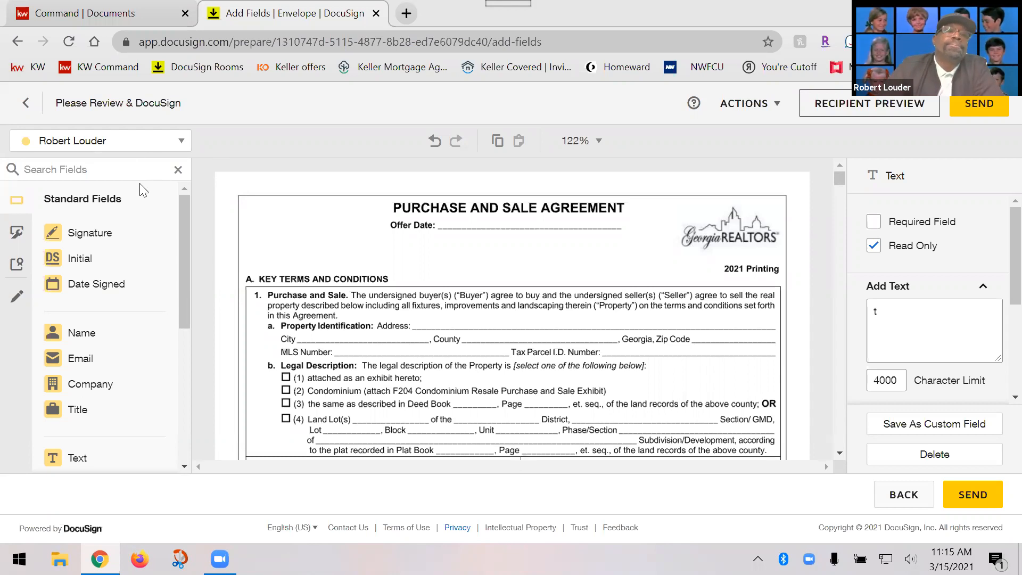
Leave the field editor and return to the buyer room's Envelopes list showing the Please DocuSign draft.
click(25, 102)
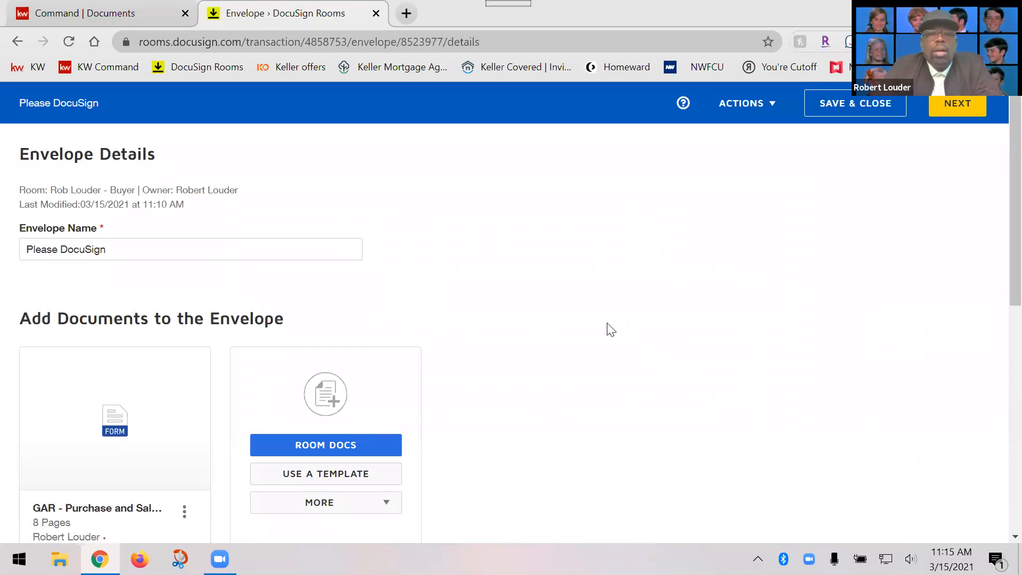
scroll(611, 330, down, 10)
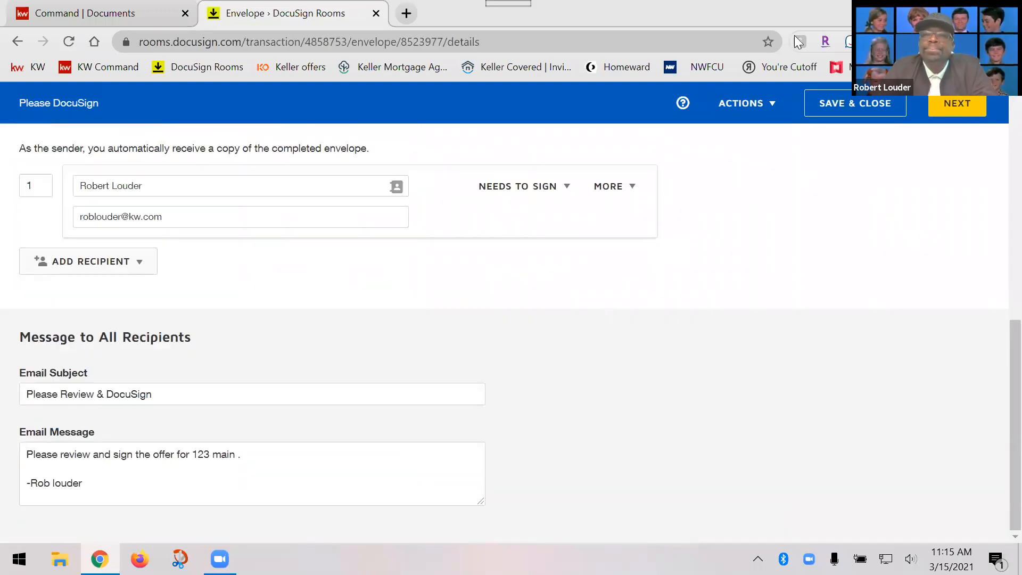
click(133, 15)
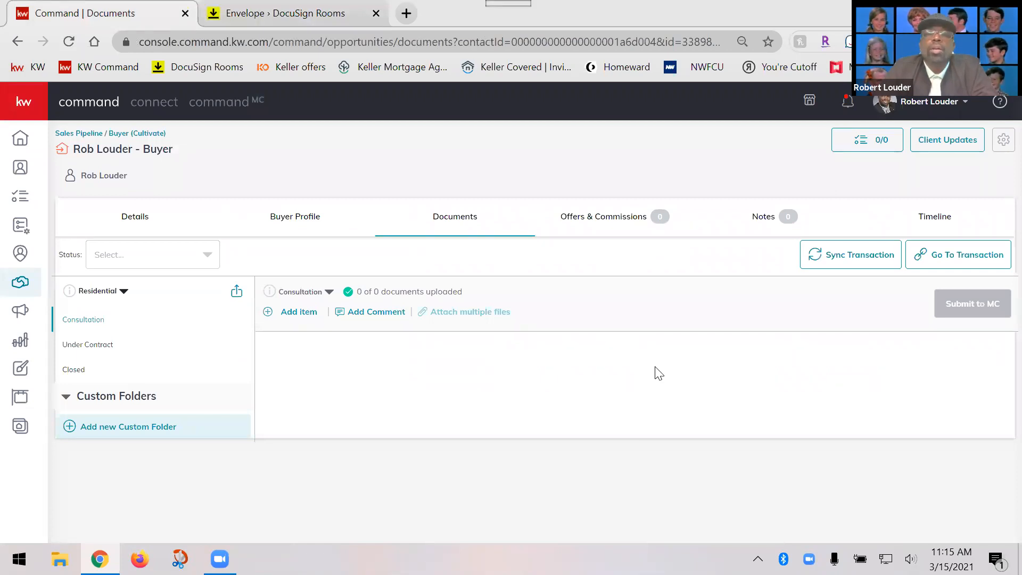
click(285, 14)
scroll(401, 327, up, 6)
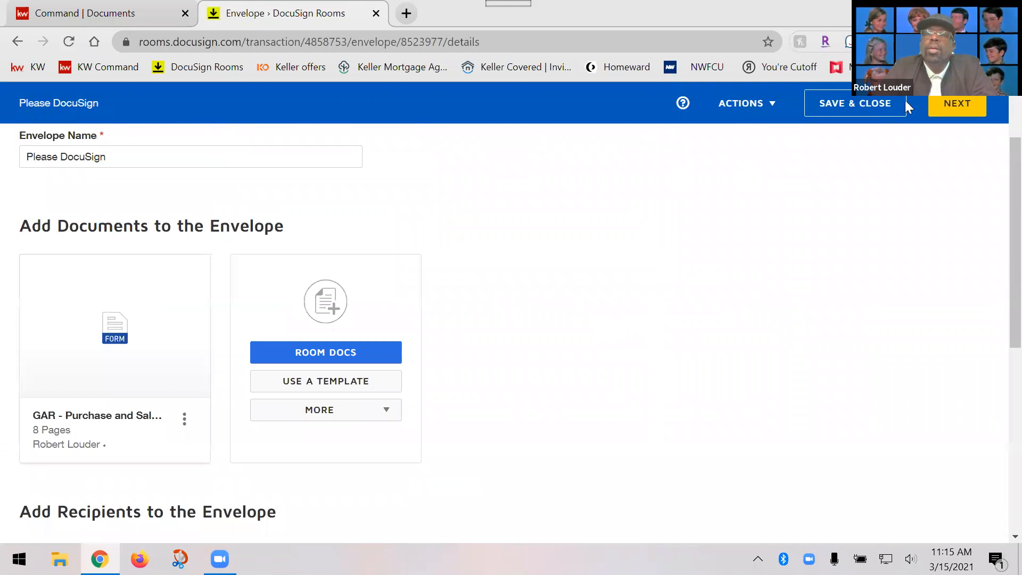
right_click(16, 41)
click(54, 83)
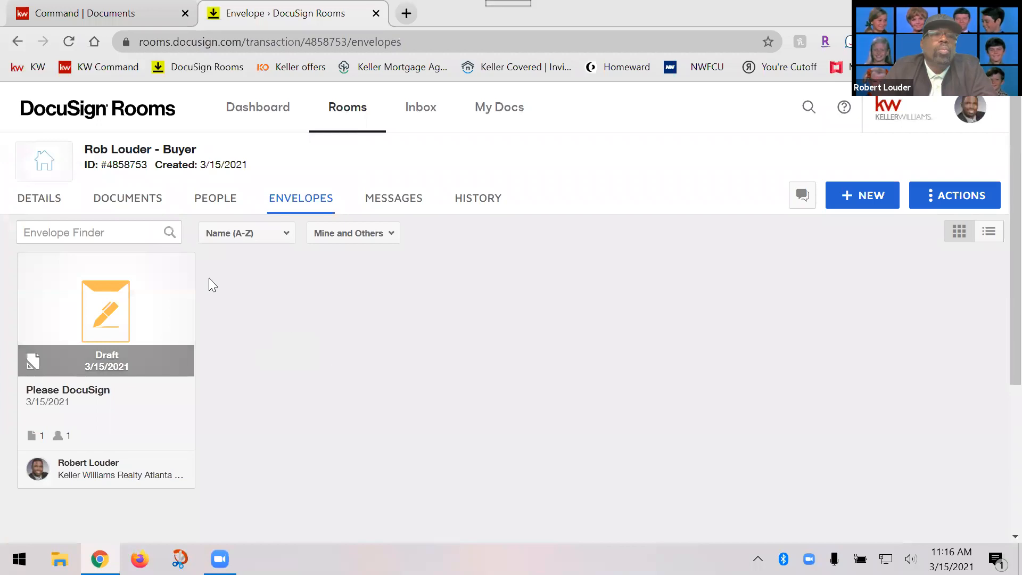
View the F201 agreement in the room's documents, then go to My Docs Form Templates.
click(132, 199)
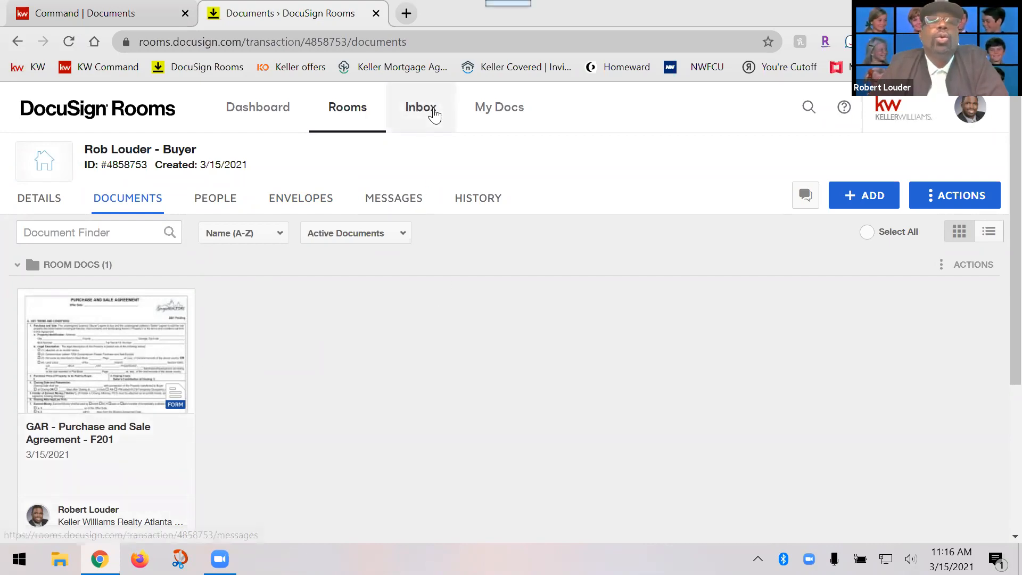
click(112, 373)
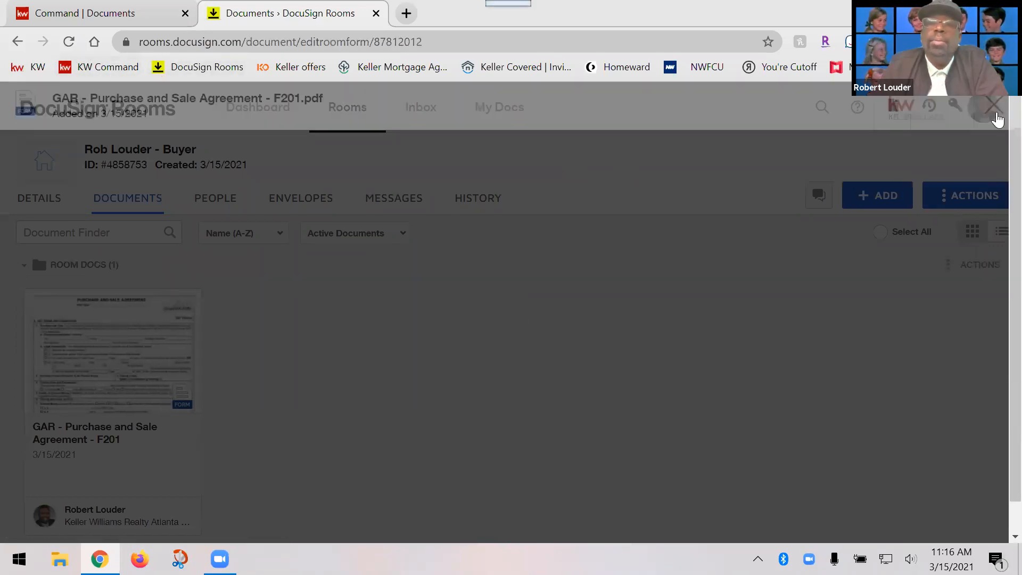
click(994, 113)
click(502, 109)
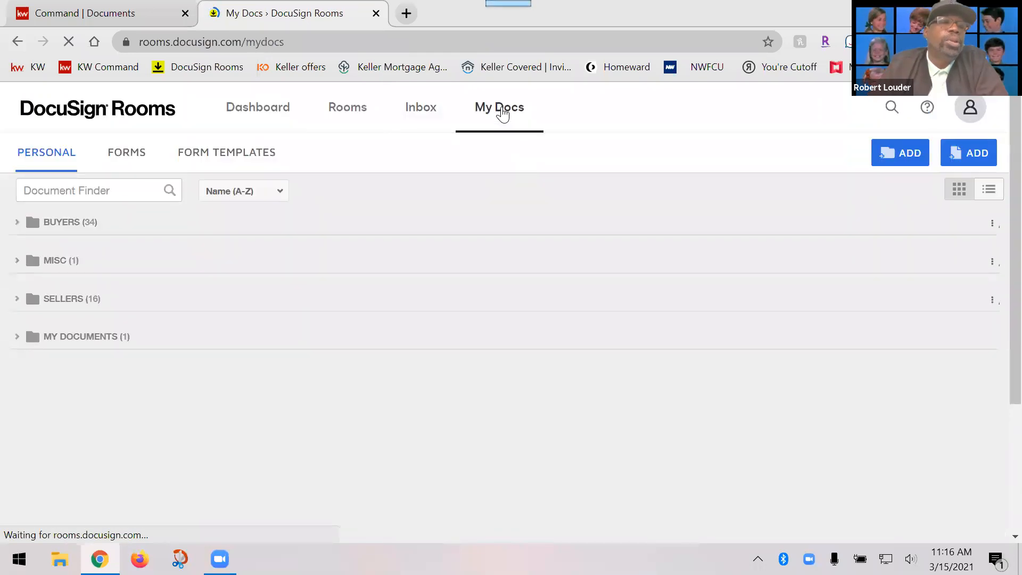
click(245, 159)
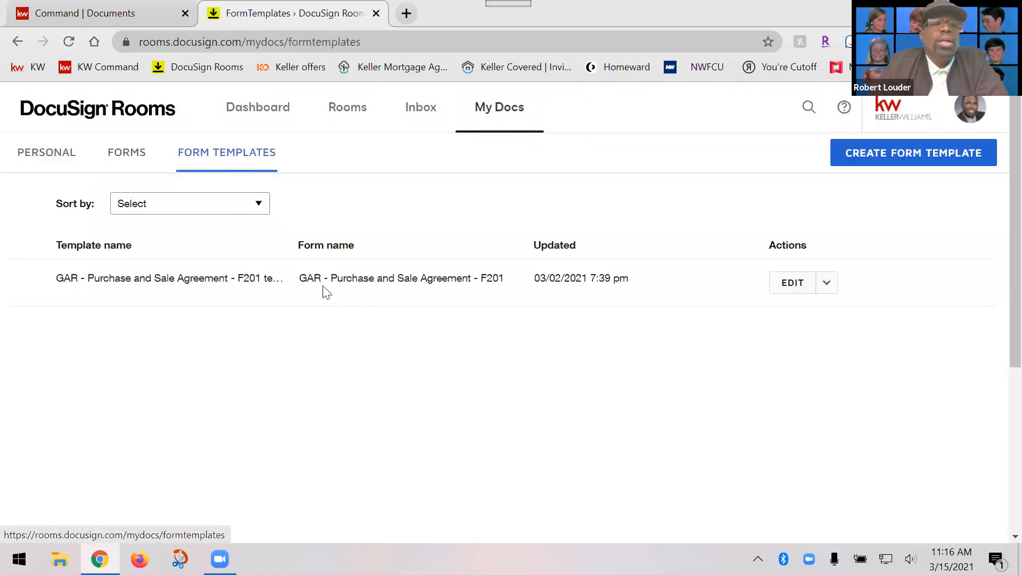
Start a new form template from the GAR library, searching 'buyer' and picking Exclusive Buyer Brokerage Agreement - F110.
click(899, 153)
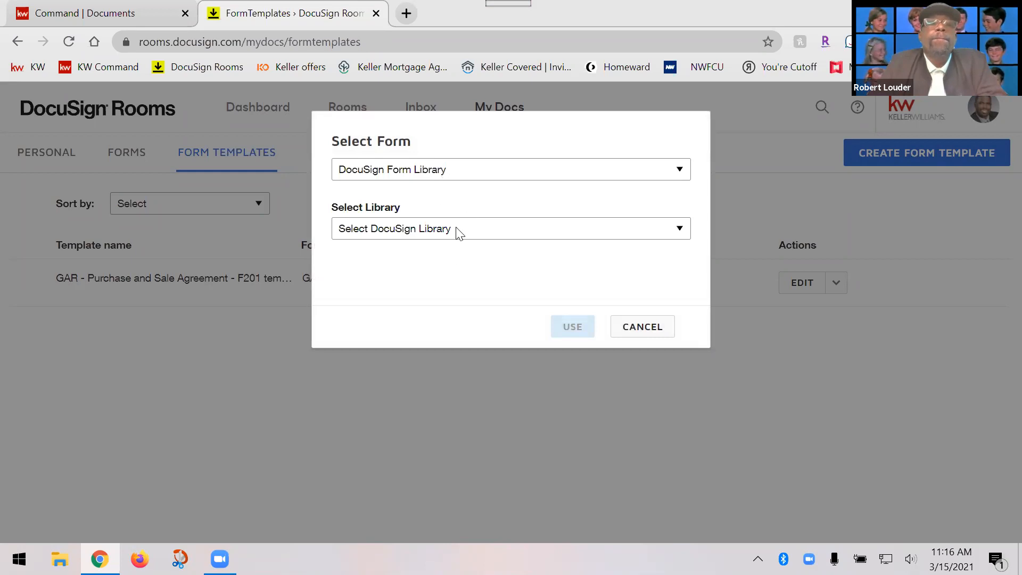
click(458, 230)
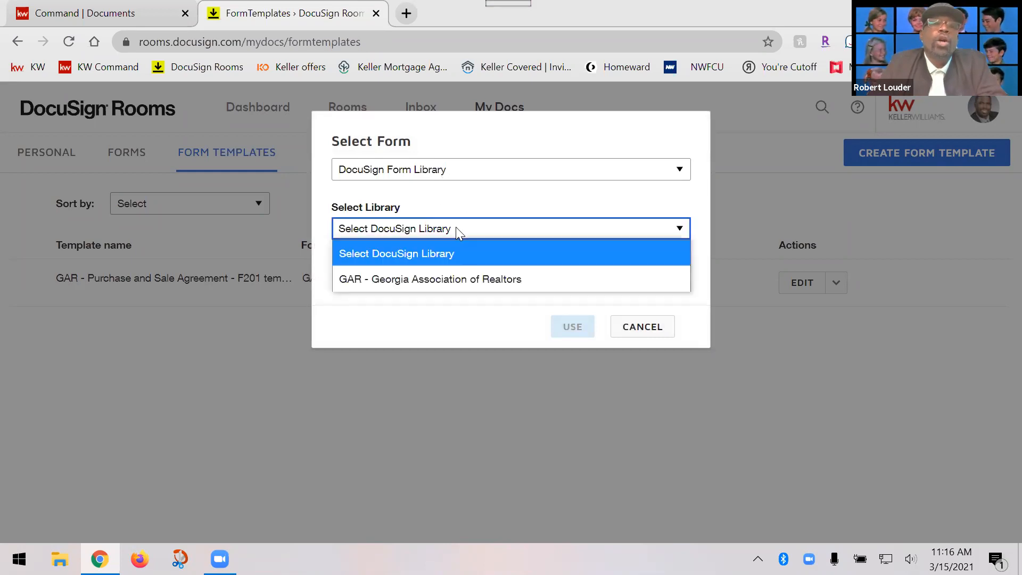
click(474, 278)
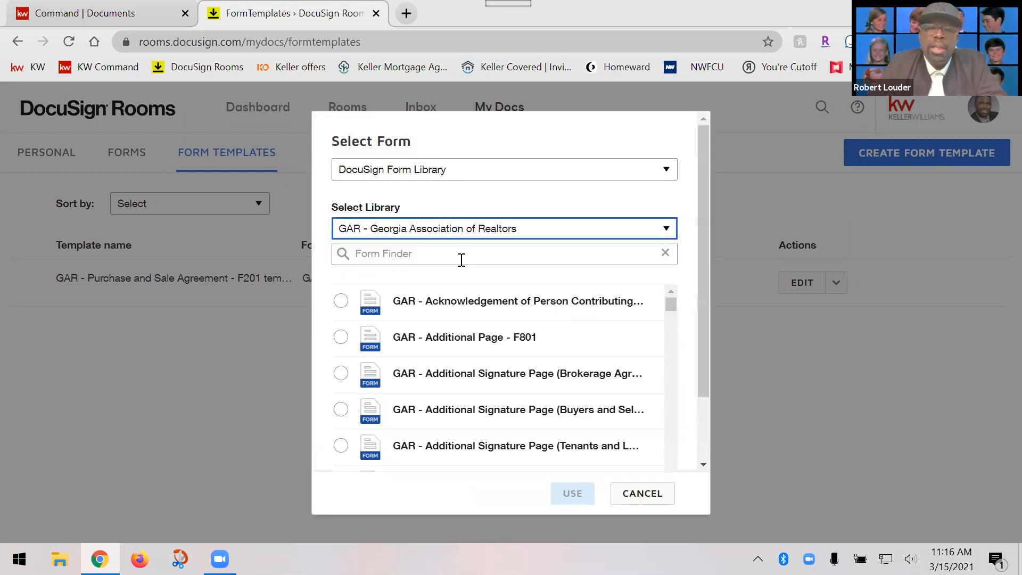
click(461, 260)
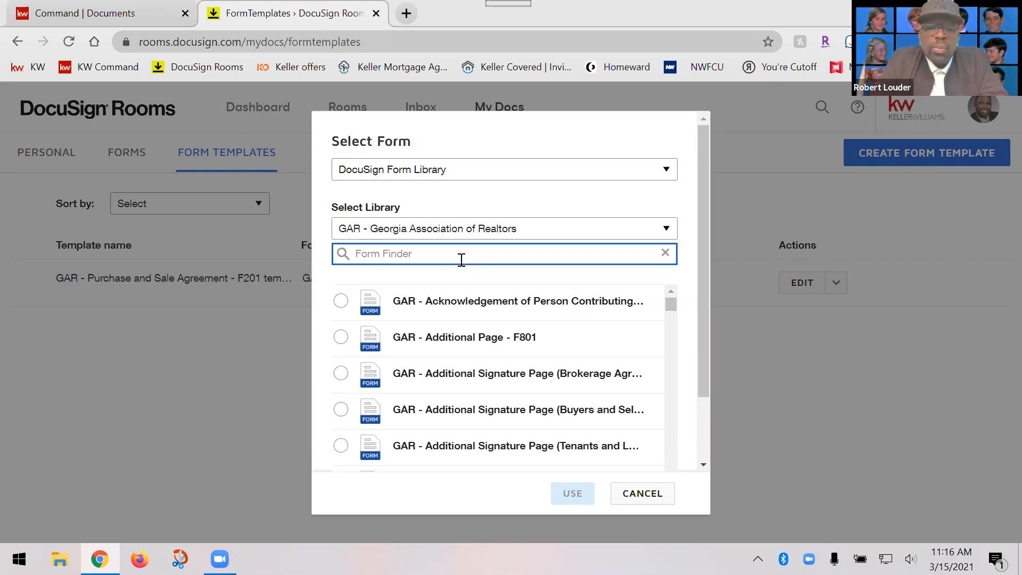
text(buyer broker)
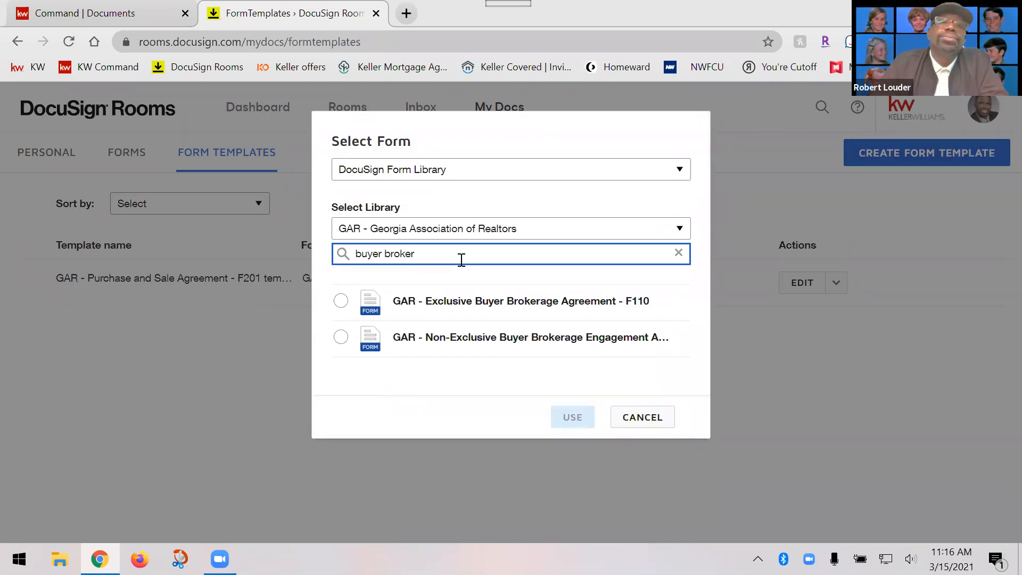
click(341, 300)
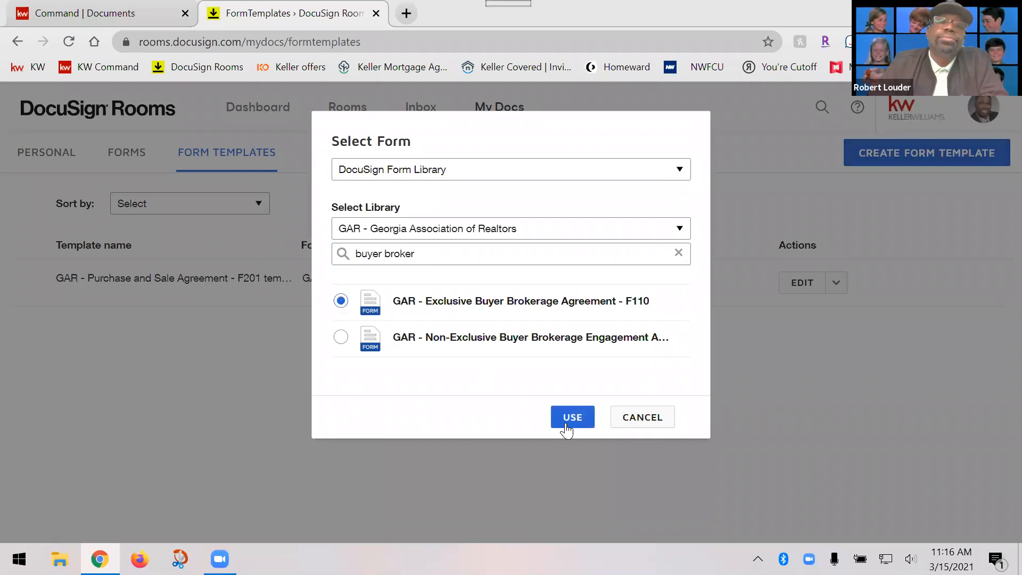
Open the F110 form and enter Brokerage Firm 'Keller WIlliams' and the agent's printed name.
click(573, 418)
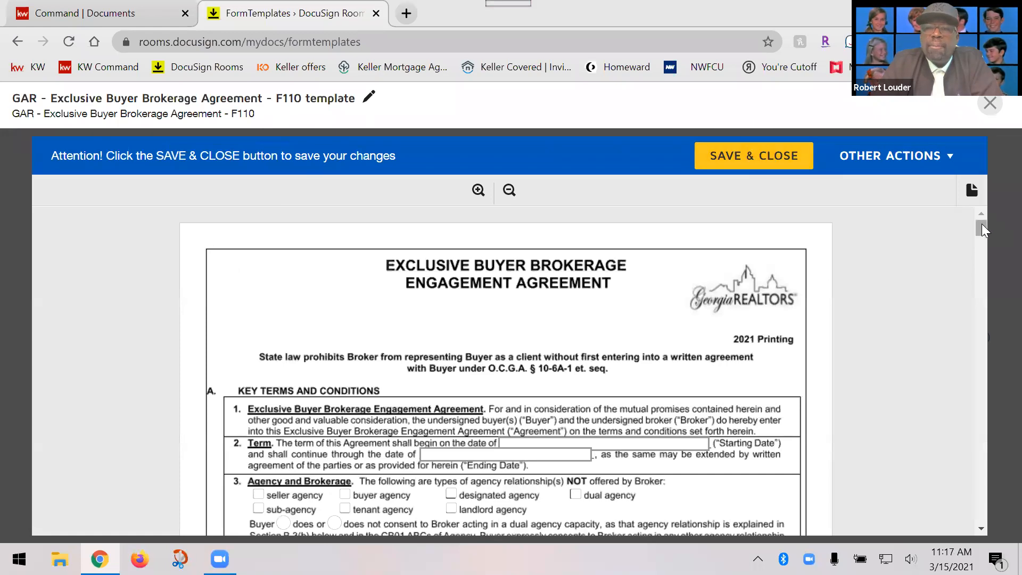
scroll(981, 239, down, 10)
drag(981, 282, 971, 489)
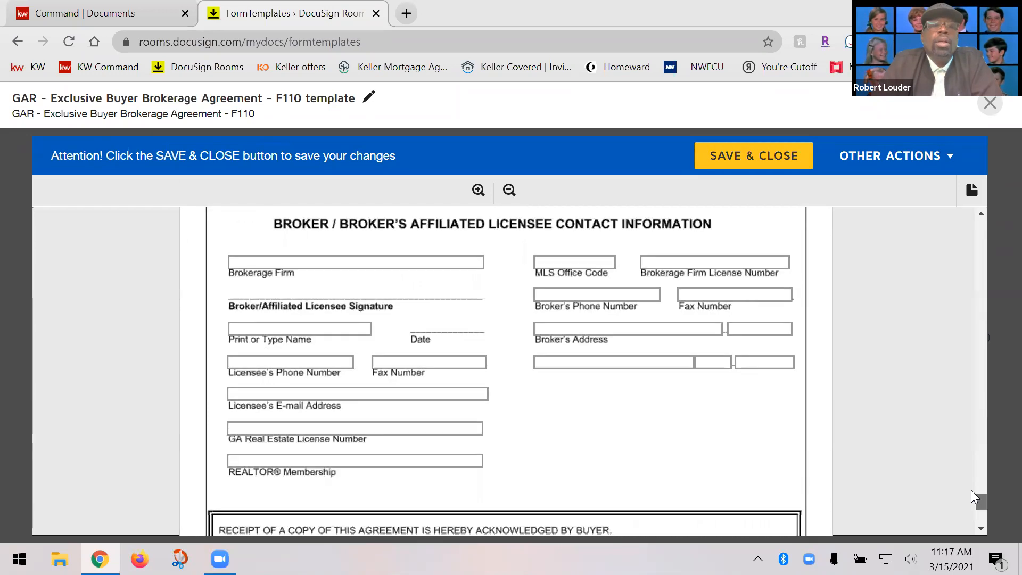
click(322, 259)
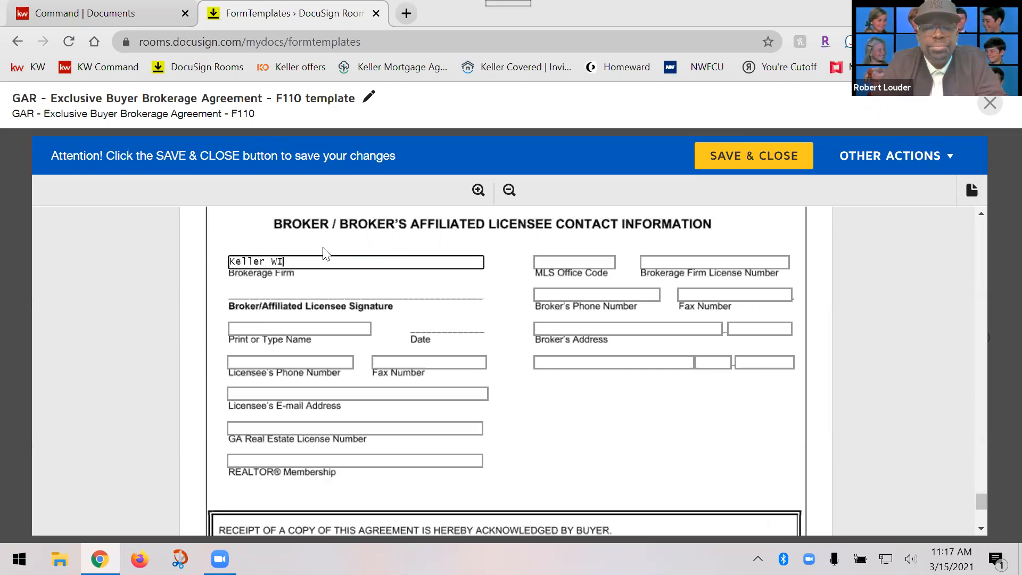
text(Keller WIlliams)
key(Tab)
key(Tab)
key(Tab)
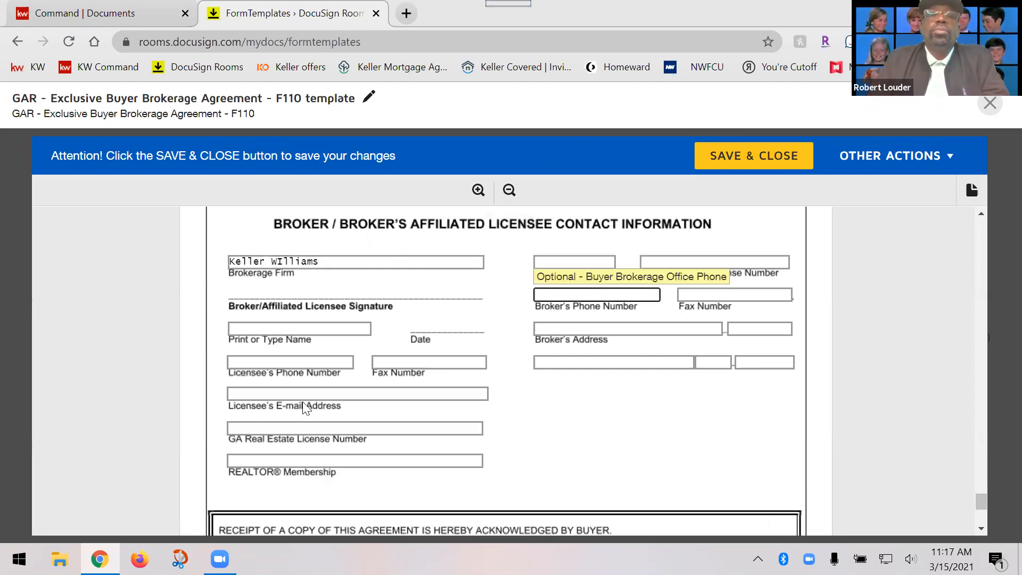
click(311, 328)
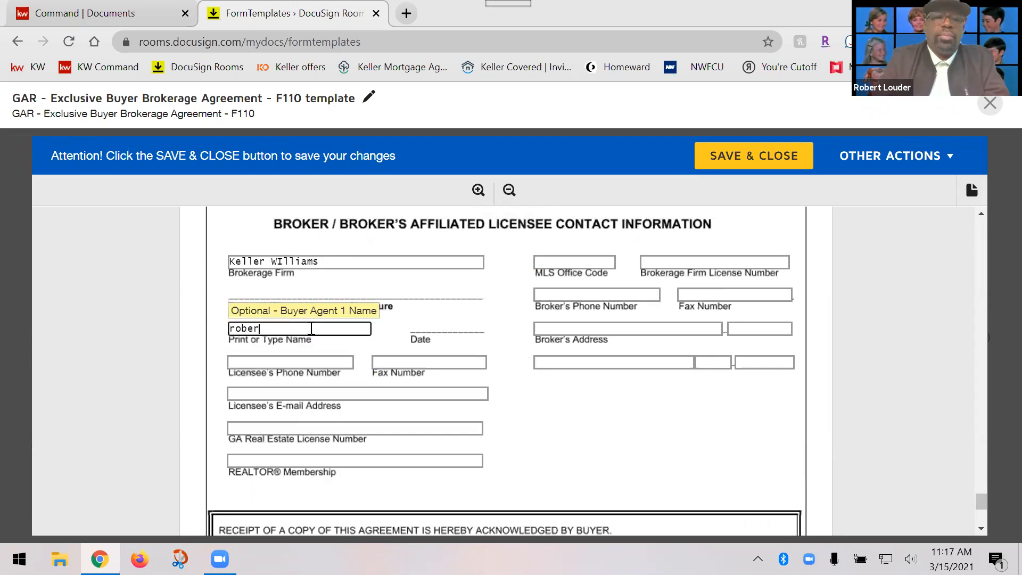
text(robert louder)
key(Tab)
Fill the licensee e-mail, REALTOR Membership and MLS Office Code fields, then save the F110 template.
click(312, 389)
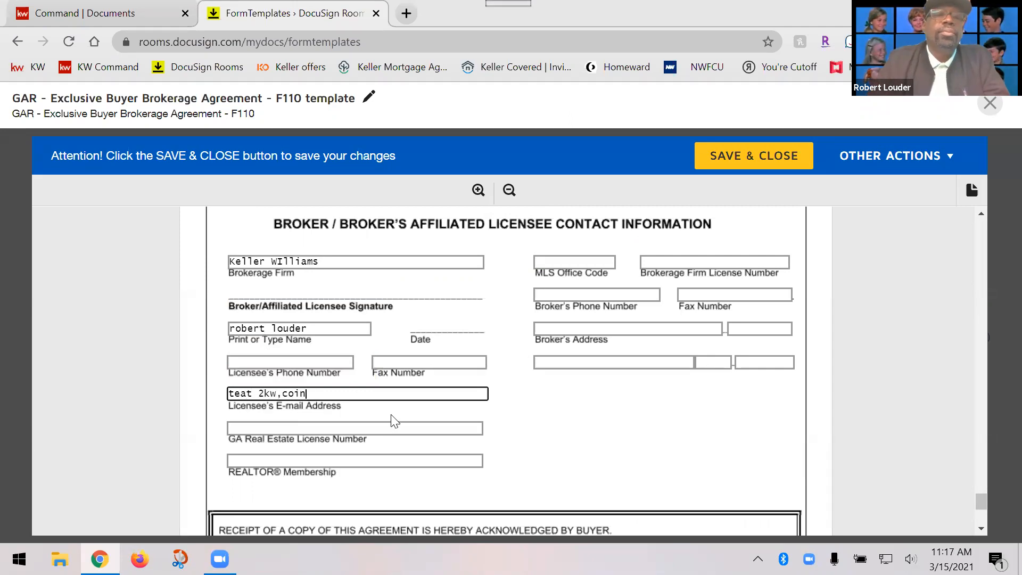
click(376, 458)
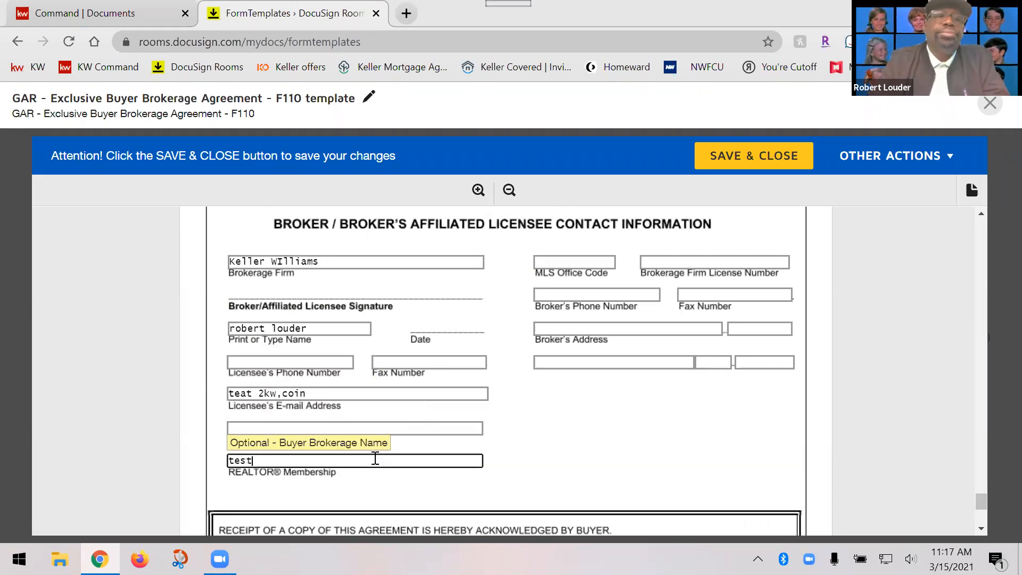
click(735, 161)
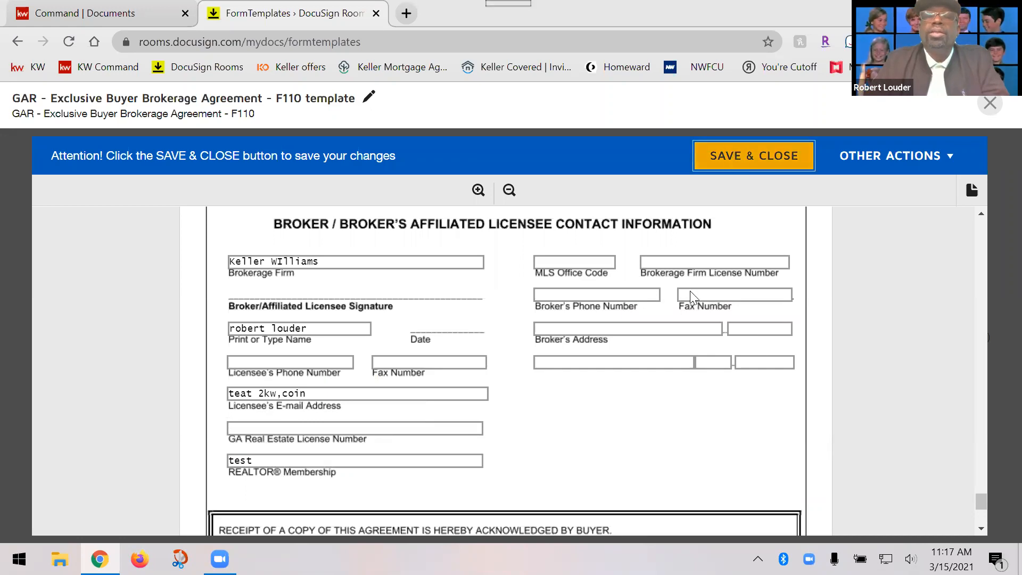
click(575, 262)
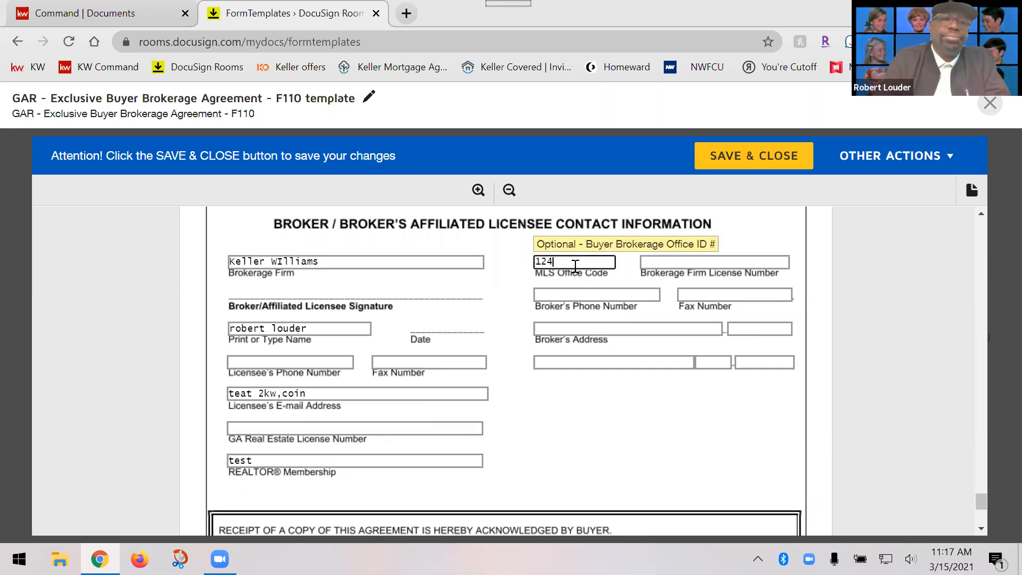
click(772, 155)
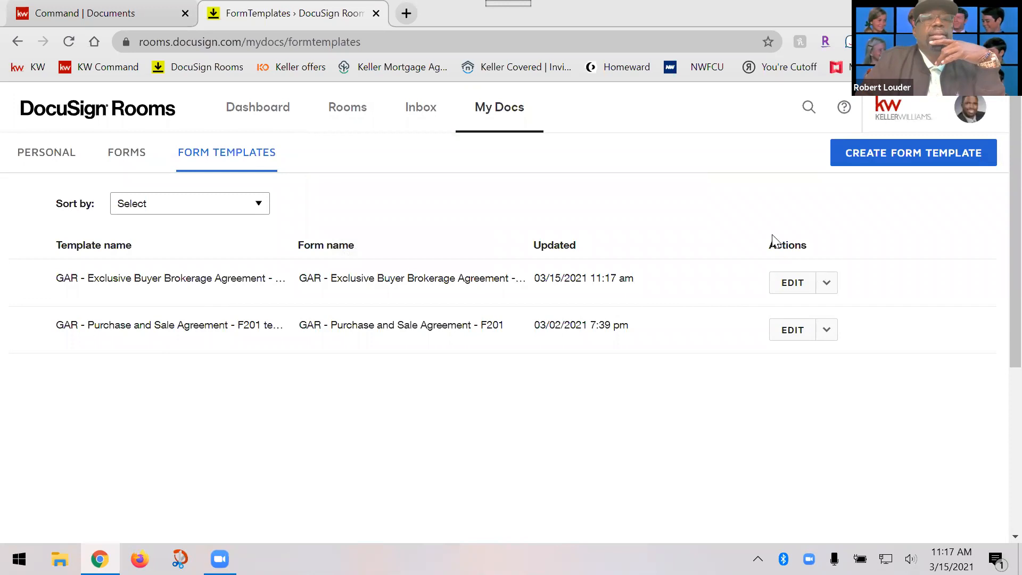
Return to the buyer room's Documents tab, which holds only the F201 Purchase and Sale Agreement.
click(352, 115)
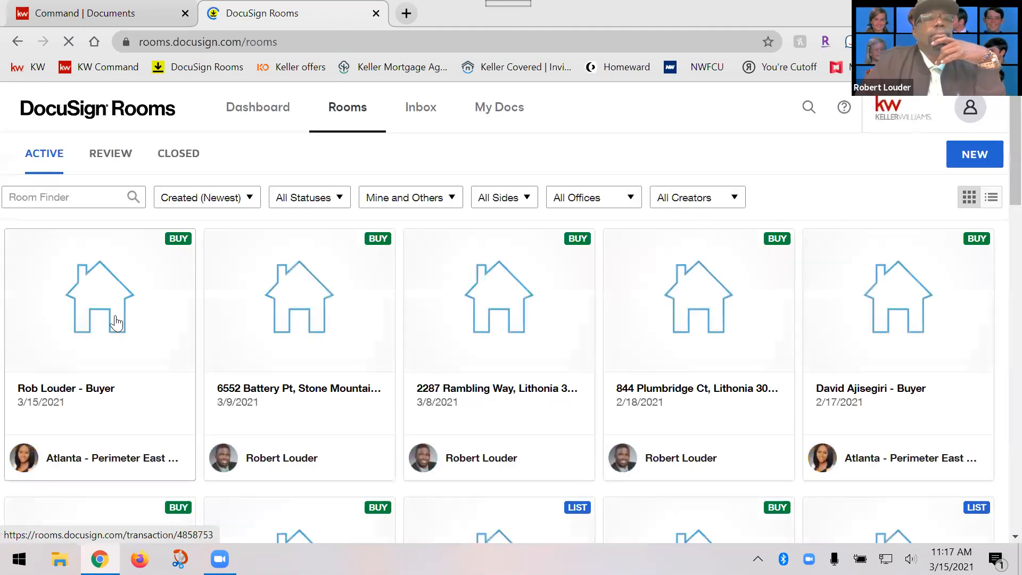
click(116, 322)
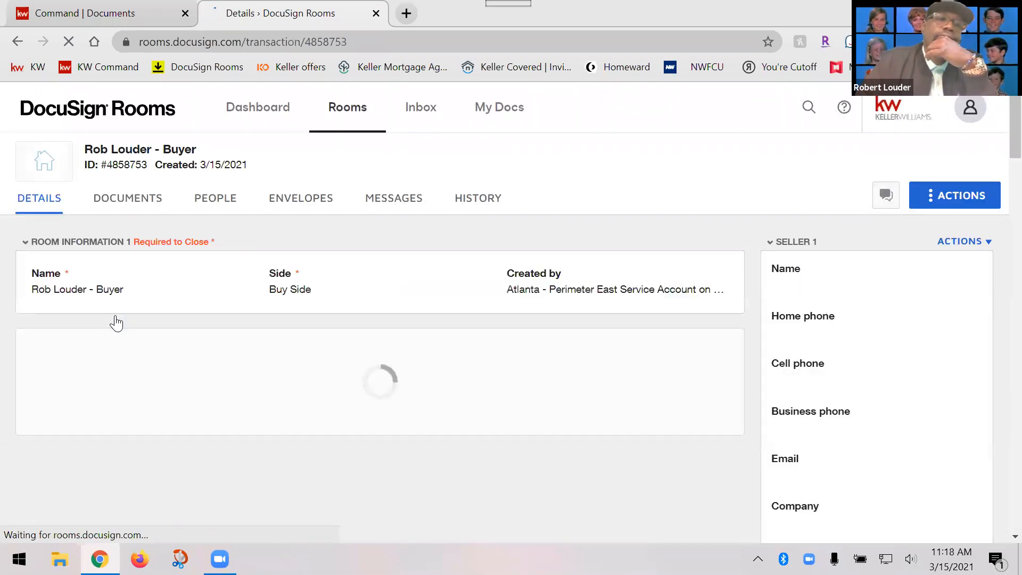
click(128, 202)
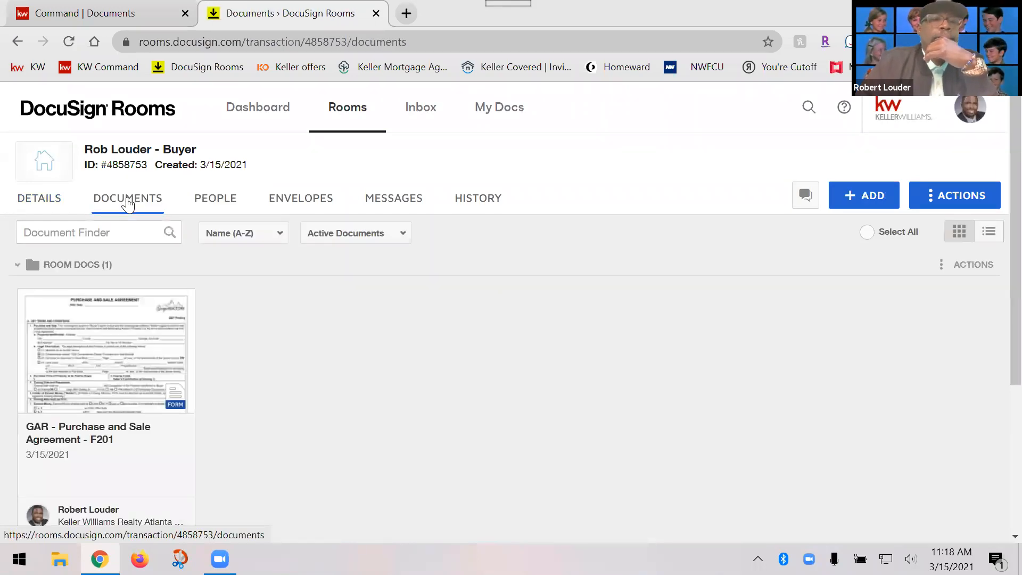
Add the GAR Exclusive Buyer Brokerage Agreement - F110 form via a 'buyer bro' search in DocuSign Forms.
click(851, 196)
click(856, 259)
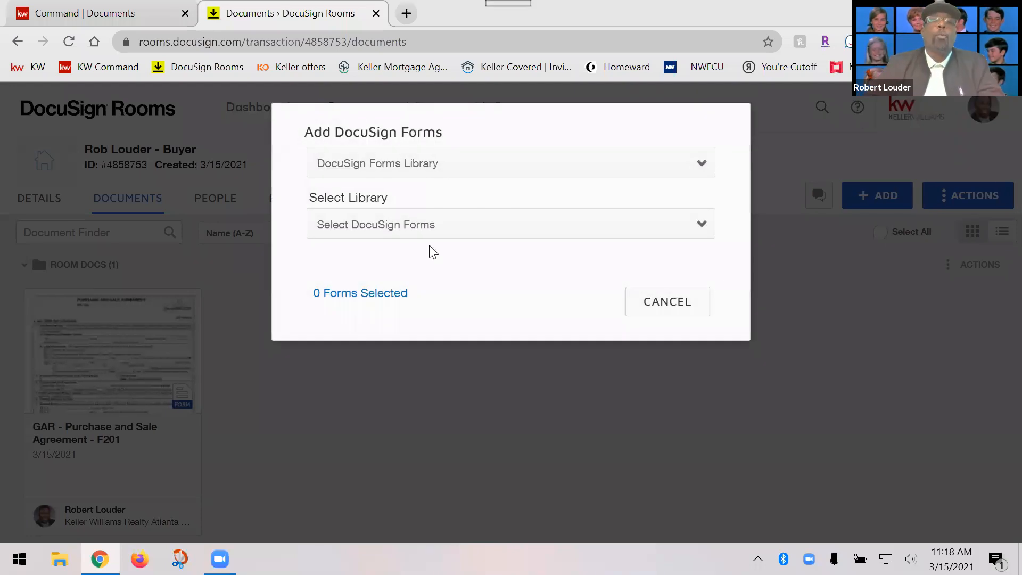
click(446, 237)
click(443, 281)
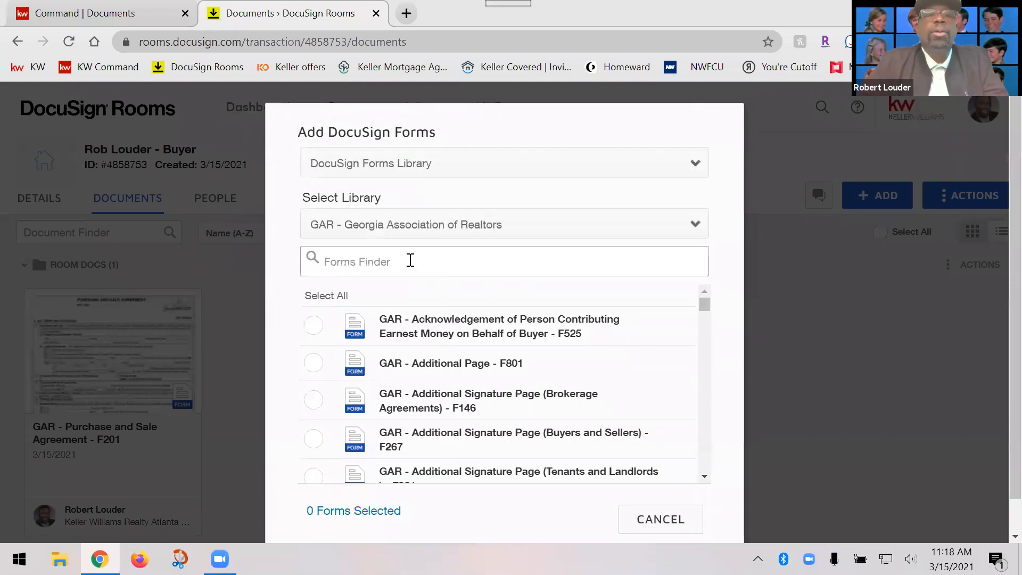
click(411, 258)
text(by)
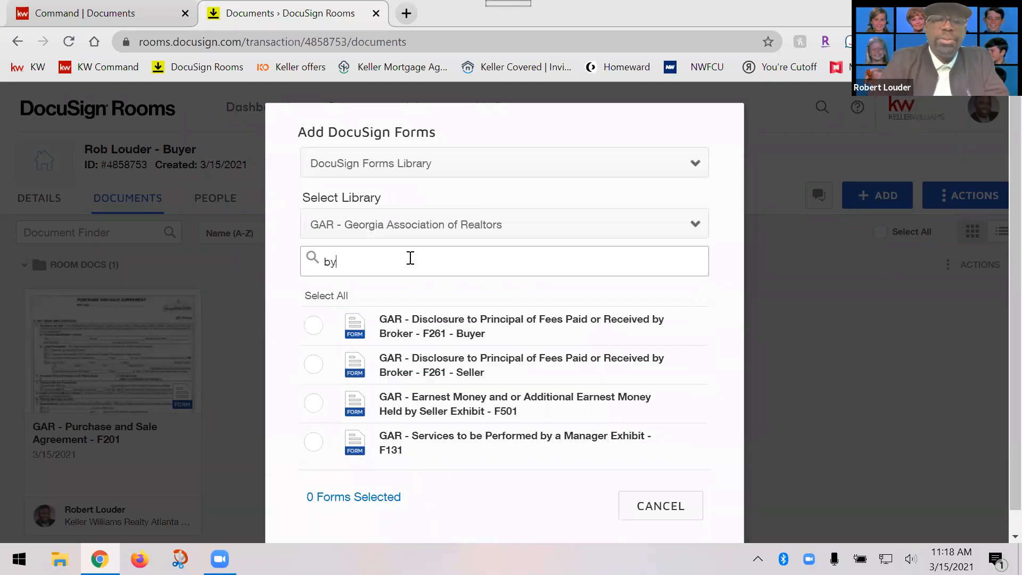
key(BackSpace)
text(uyer)
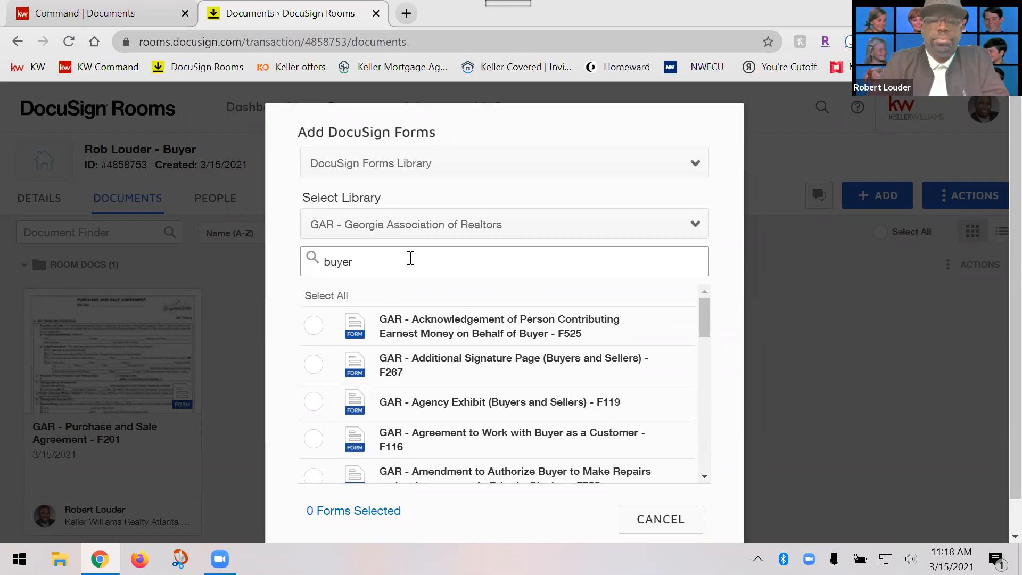
text( bro)
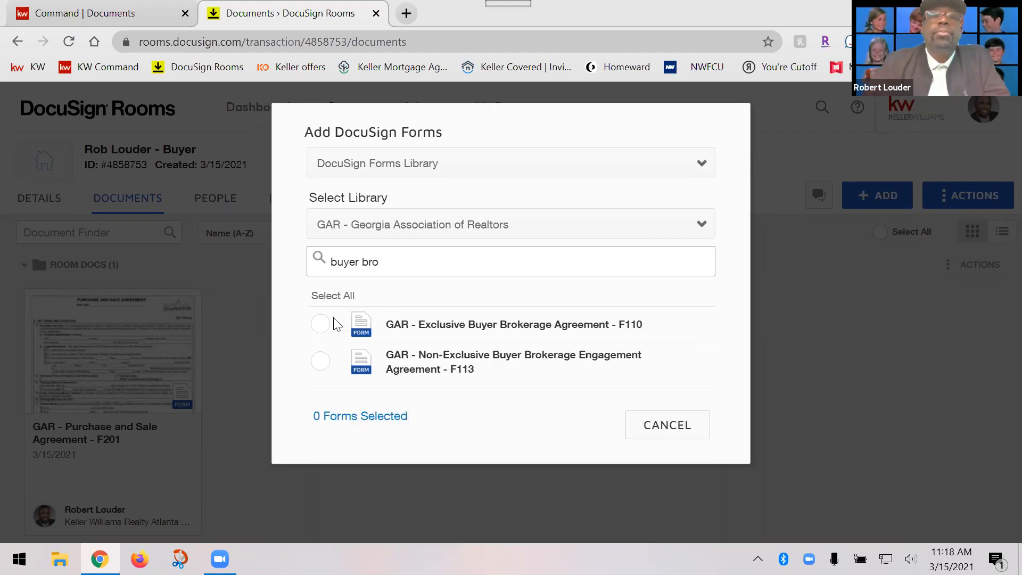
click(319, 330)
click(575, 417)
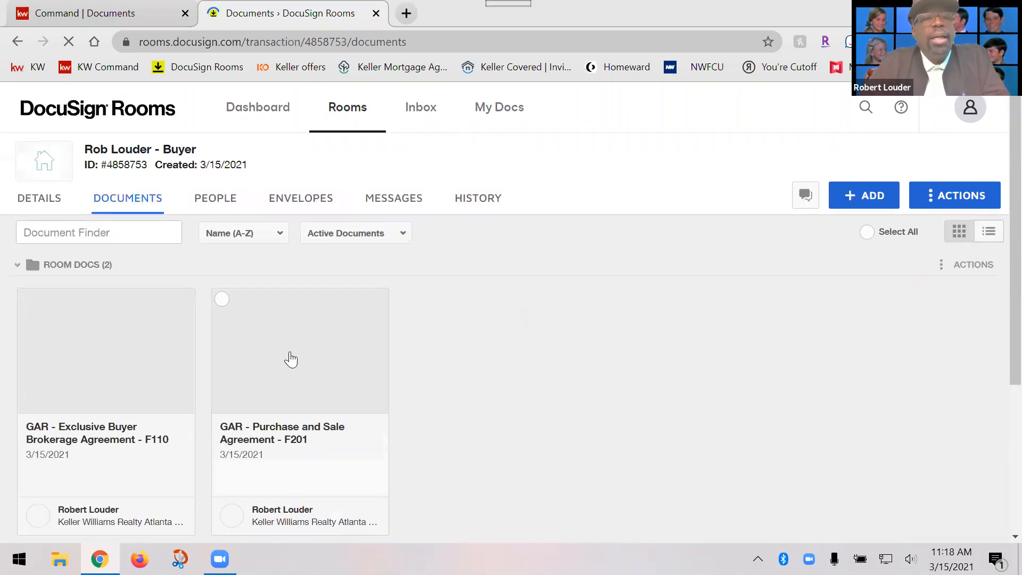
Apply the saved F110 form template to the room's F110 document and open it for review.
right_click(90, 336)
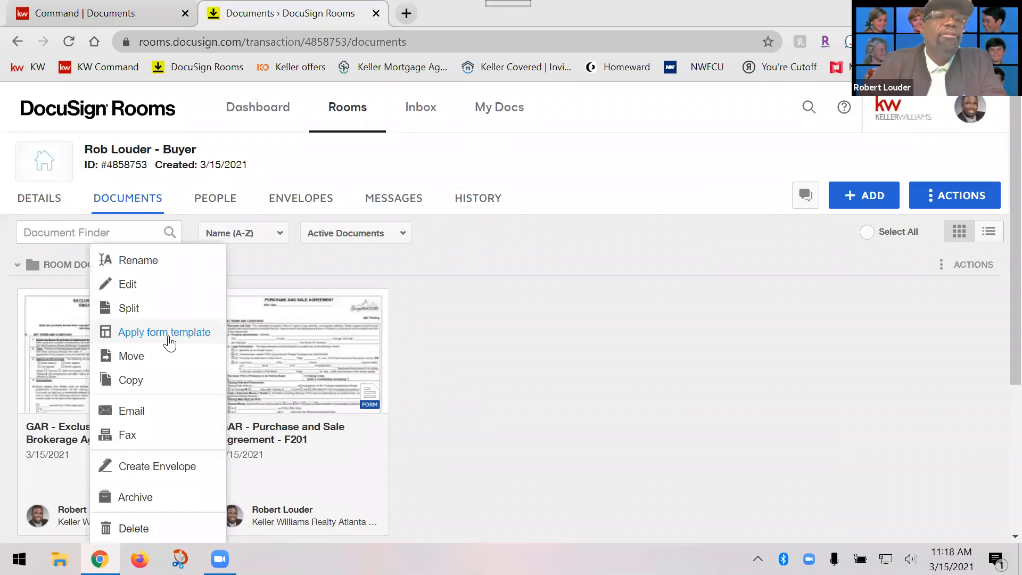
click(168, 340)
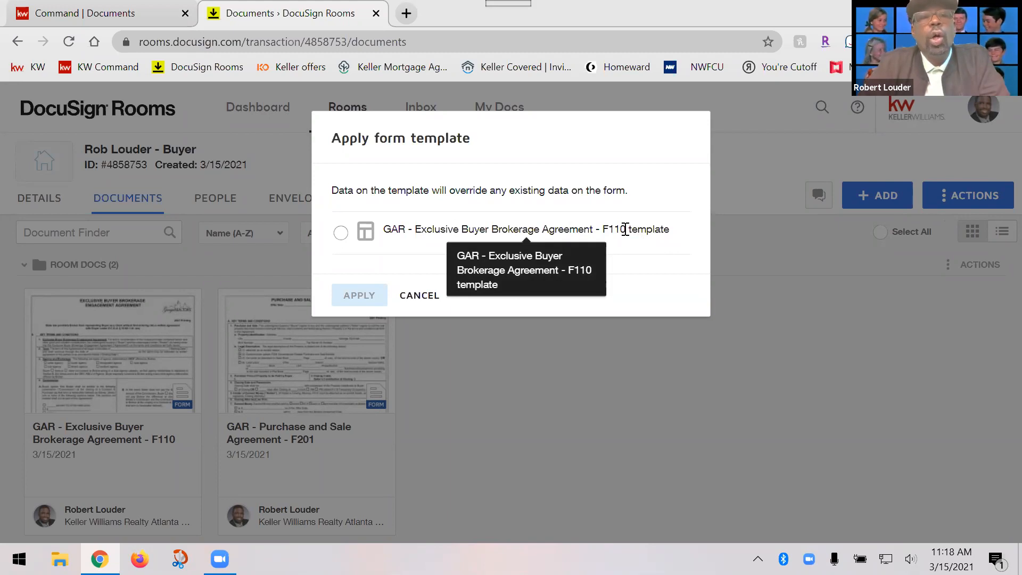
click(341, 234)
click(359, 297)
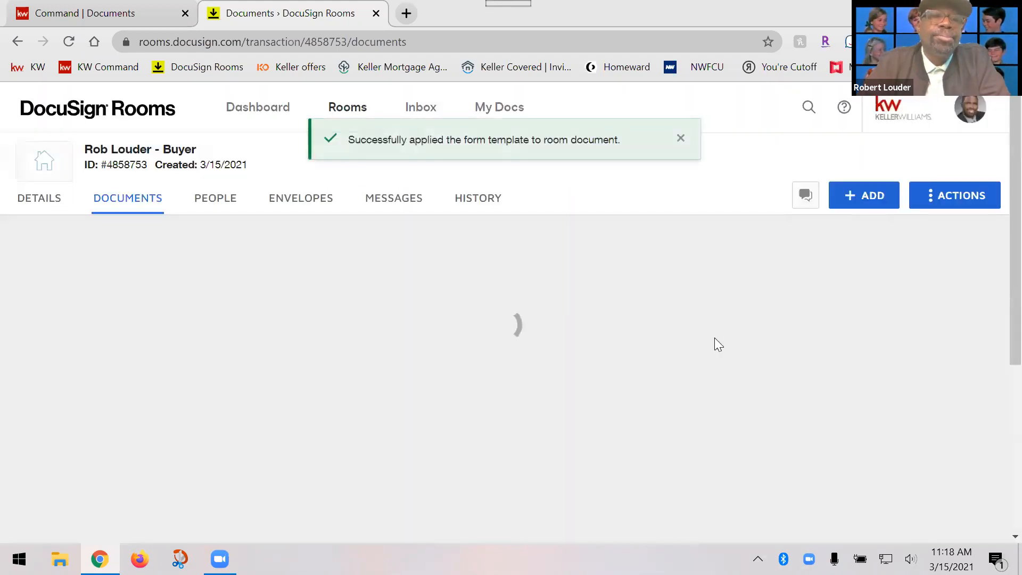
click(101, 336)
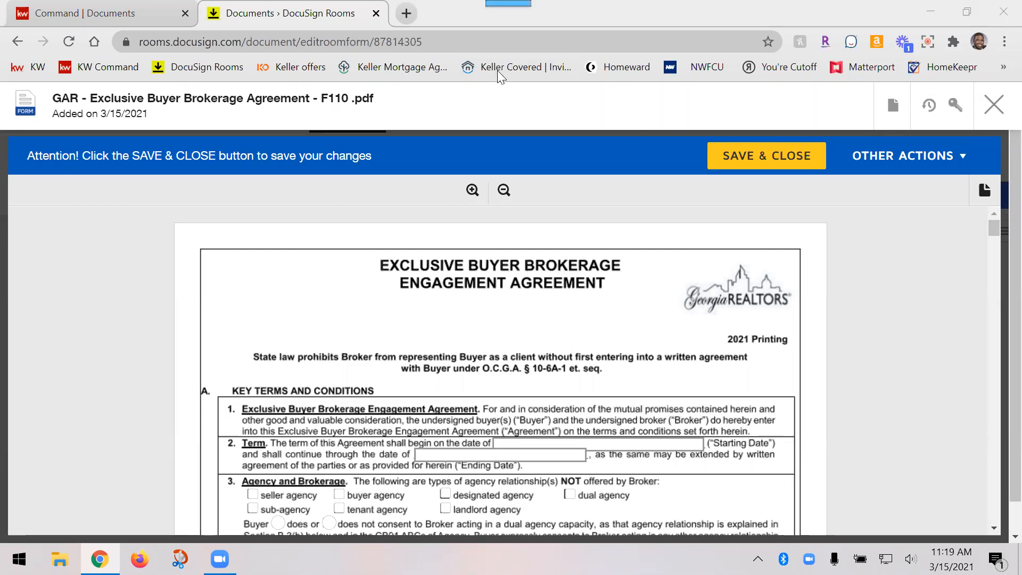
scroll(936, 339, down, 5)
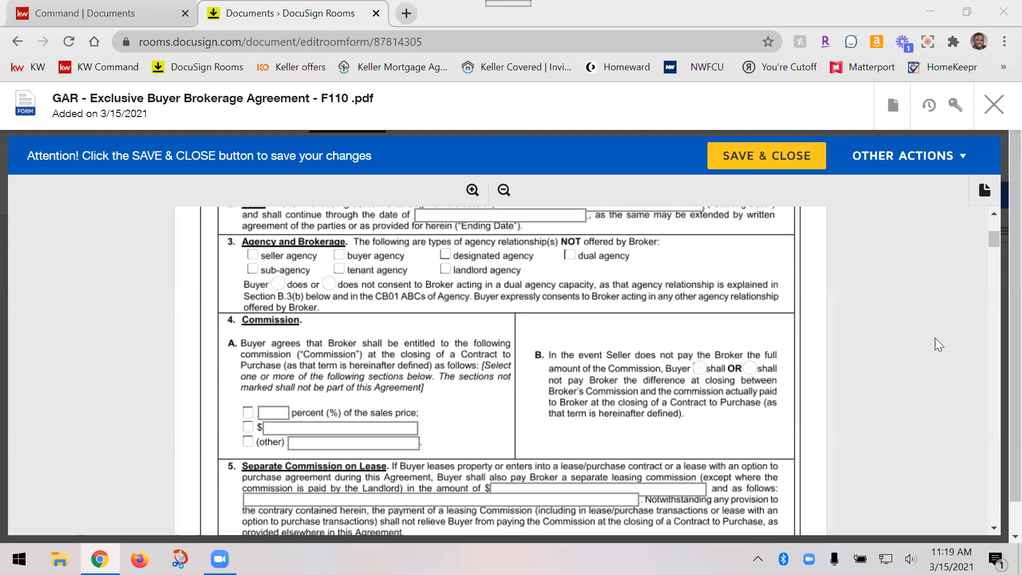
scroll(934, 338, up, 5)
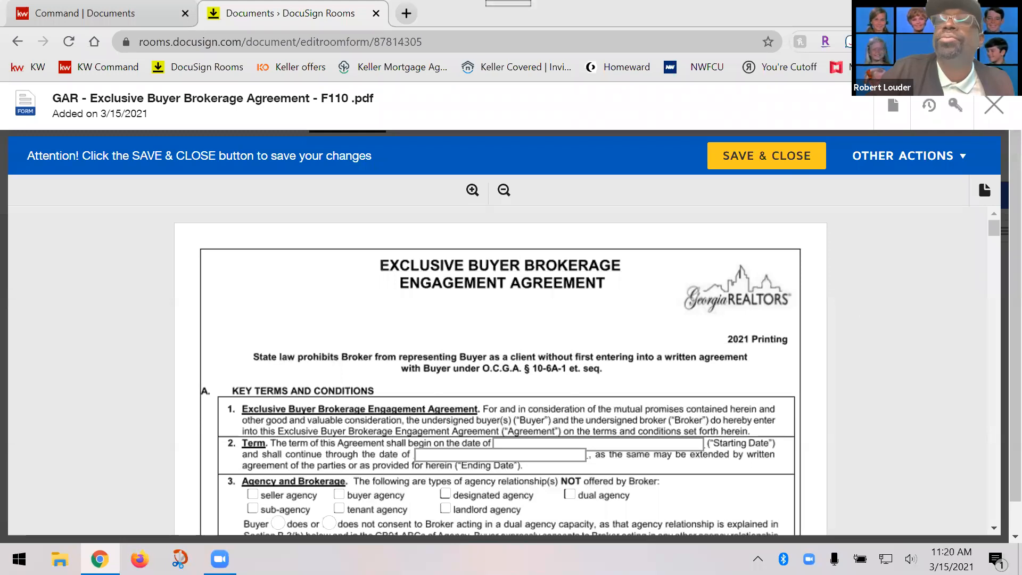
click(966, 9)
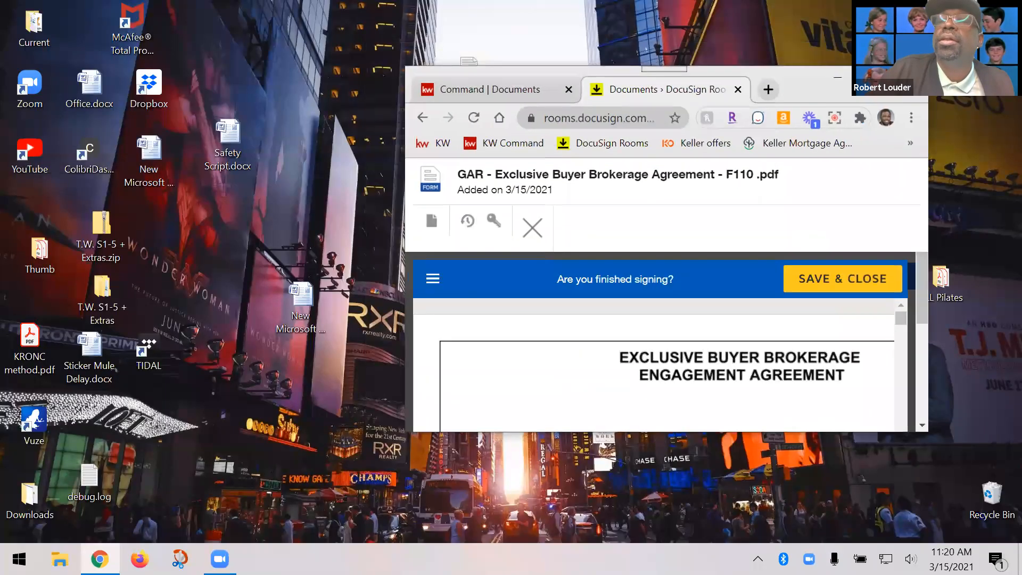
double_click(800, 88)
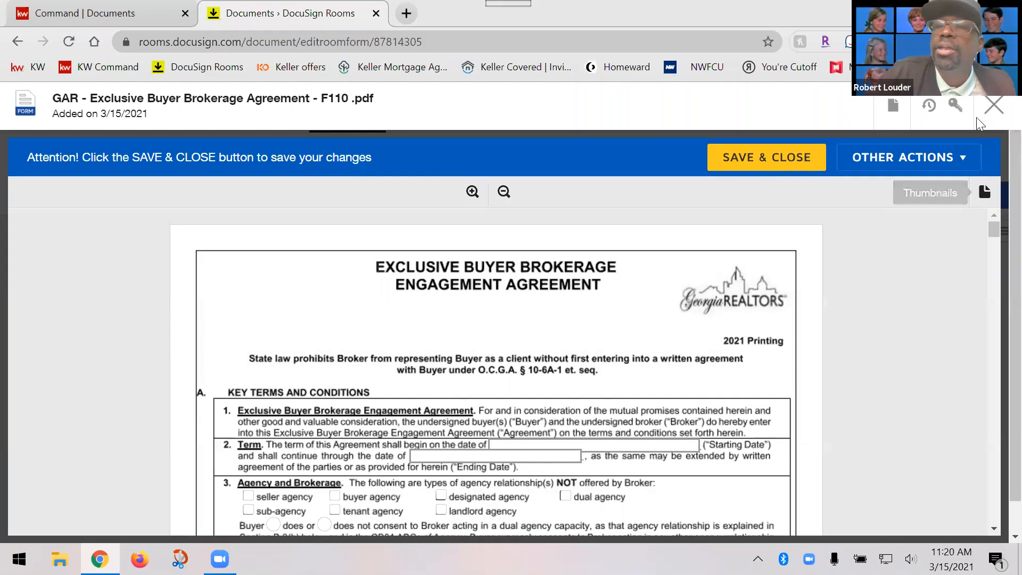
click(993, 105)
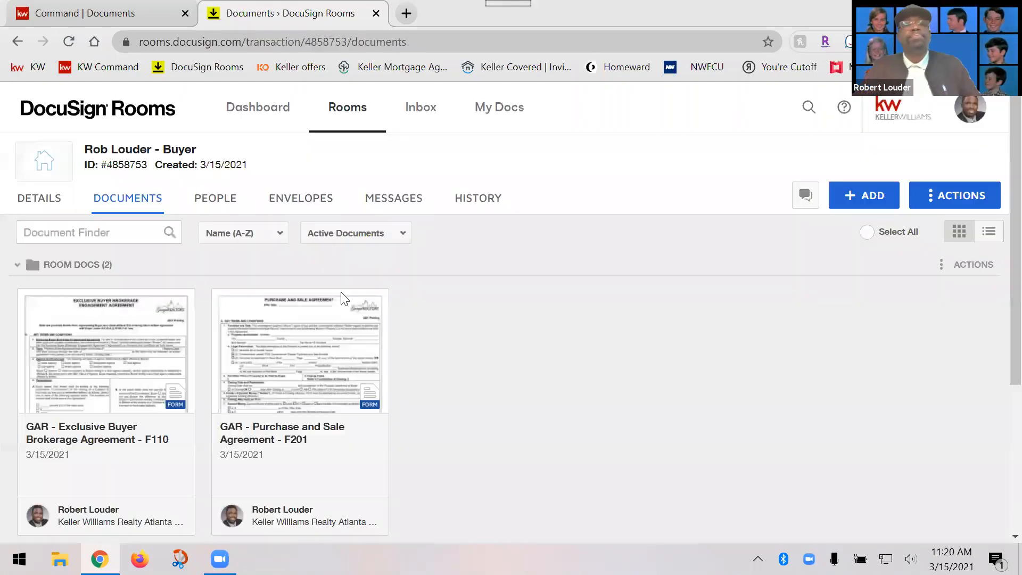
right_click(270, 349)
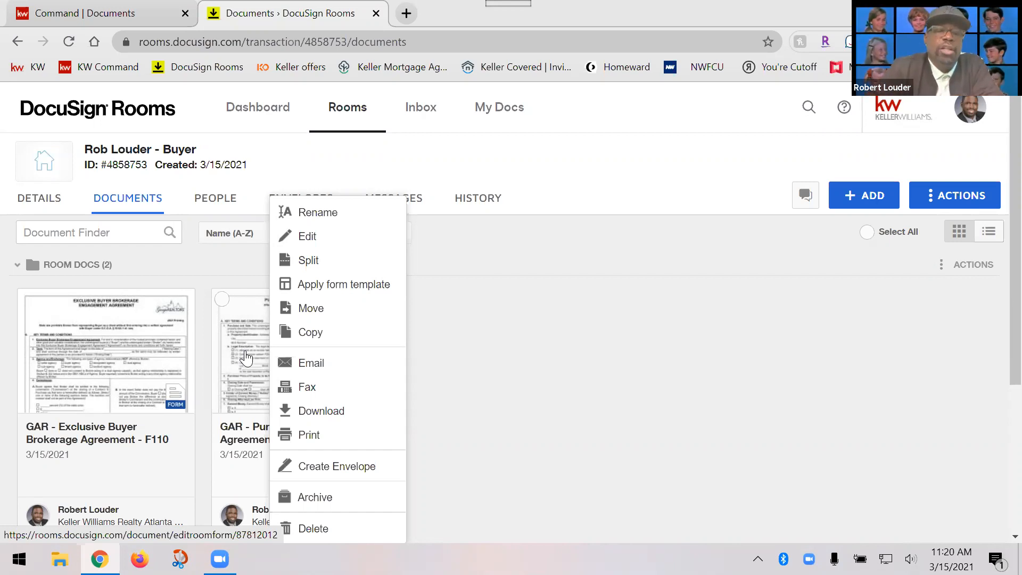
click(600, 362)
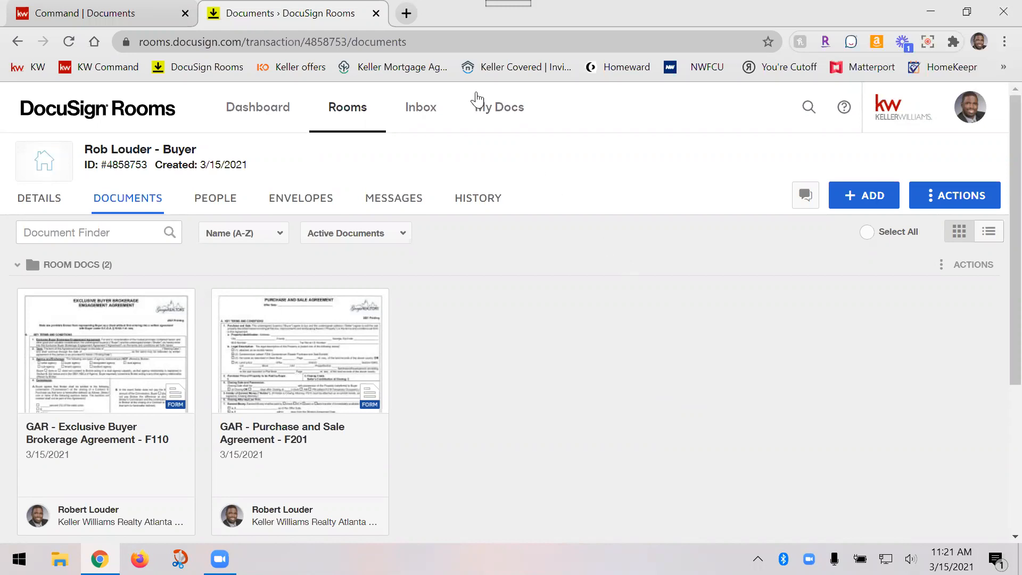
click(511, 112)
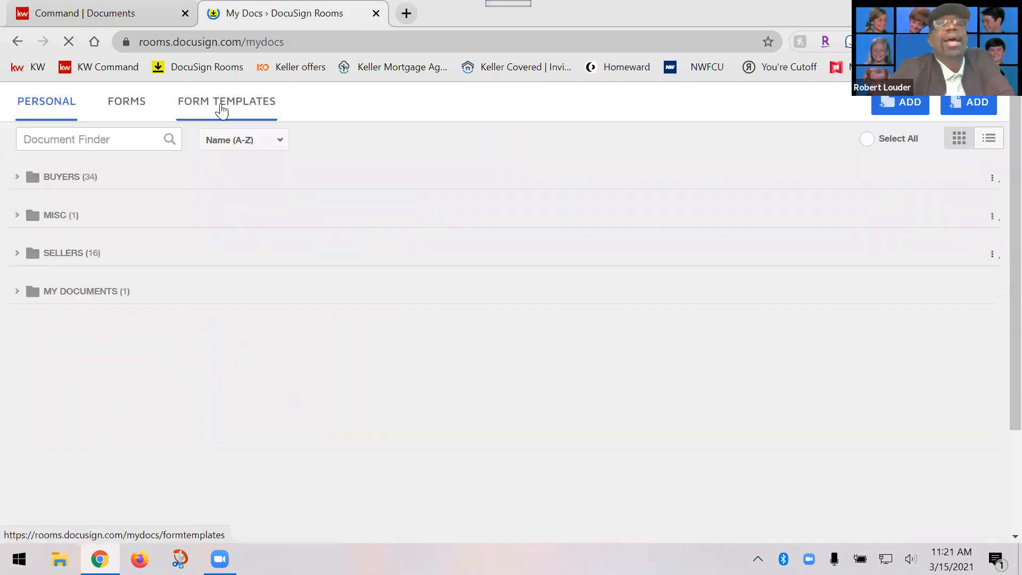
Leave Form Templates, dismiss the dashboard's Congratulations popup, and show the Rooms list.
click(222, 111)
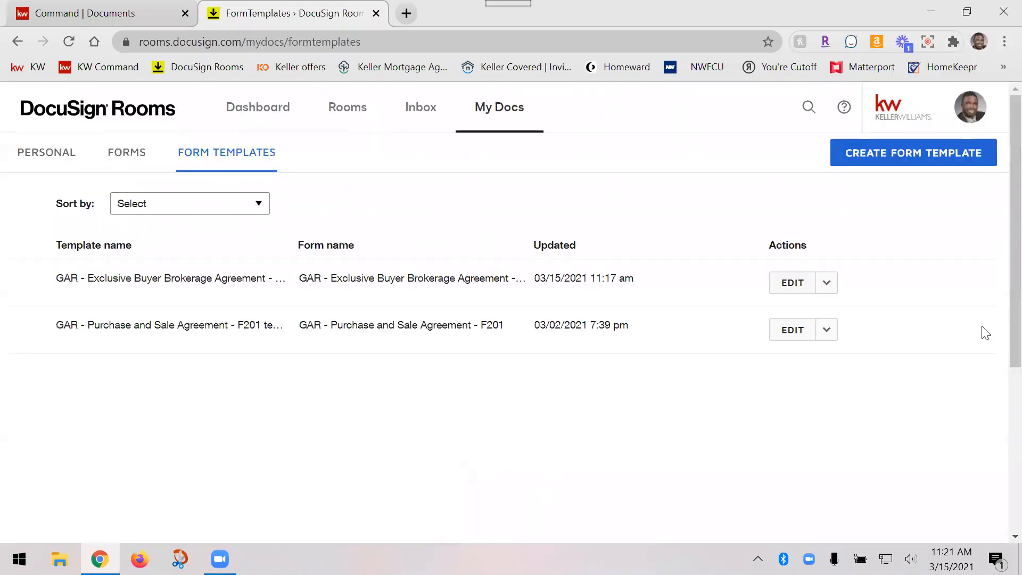
click(126, 155)
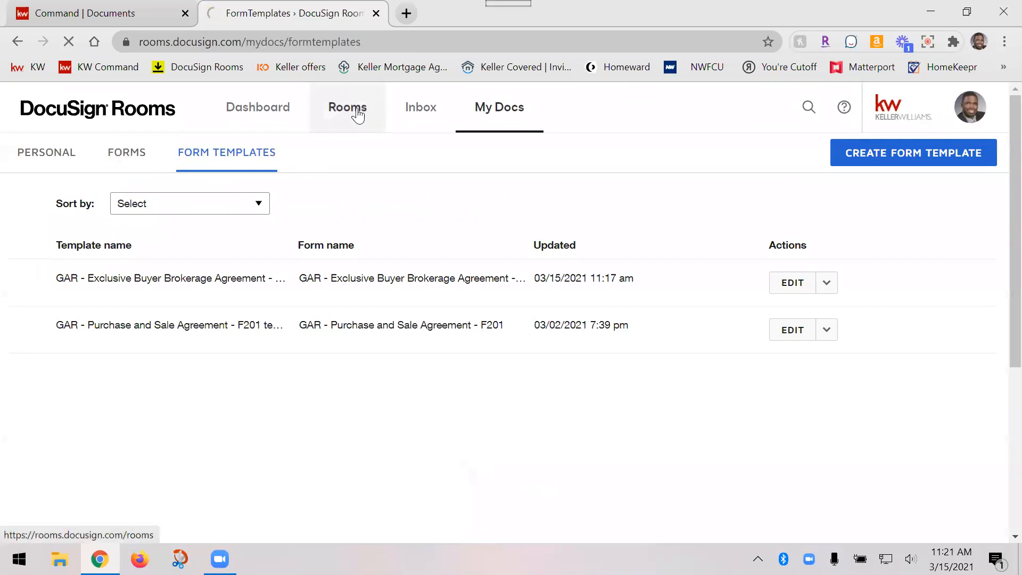
click(238, 108)
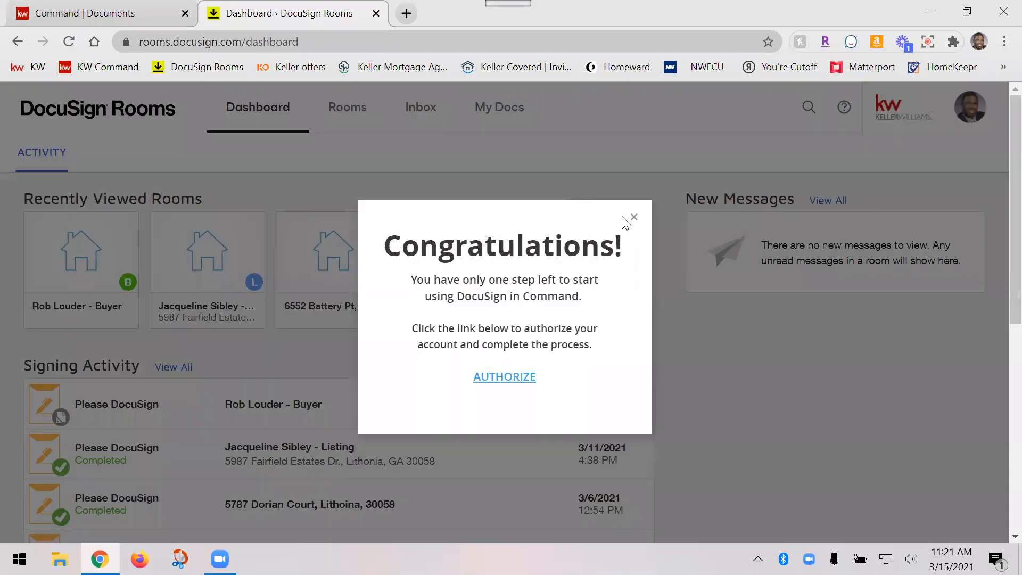
click(633, 219)
click(357, 110)
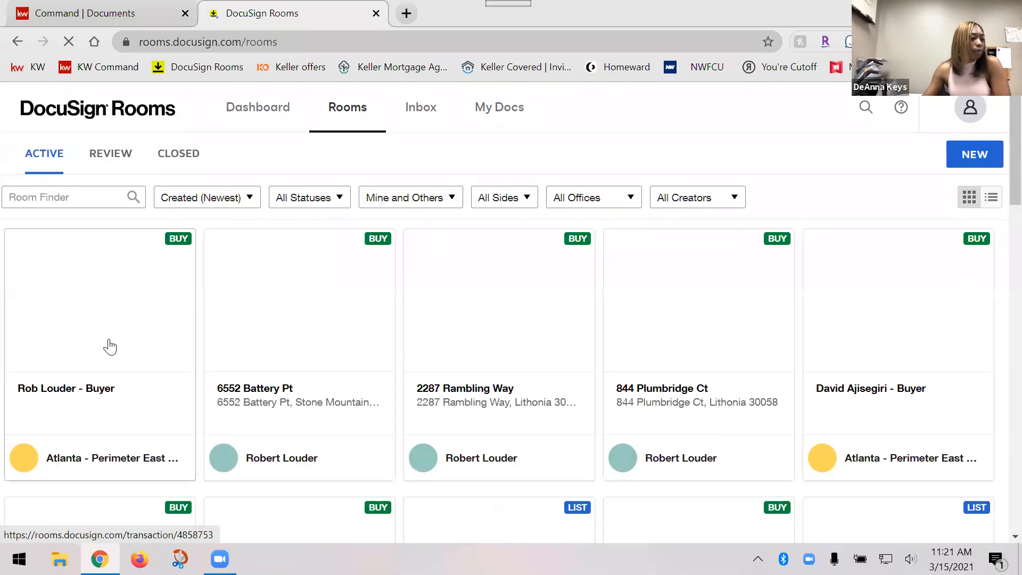
Open the buyer room's Documents tab listing the F110 and F201 agreements.
click(109, 346)
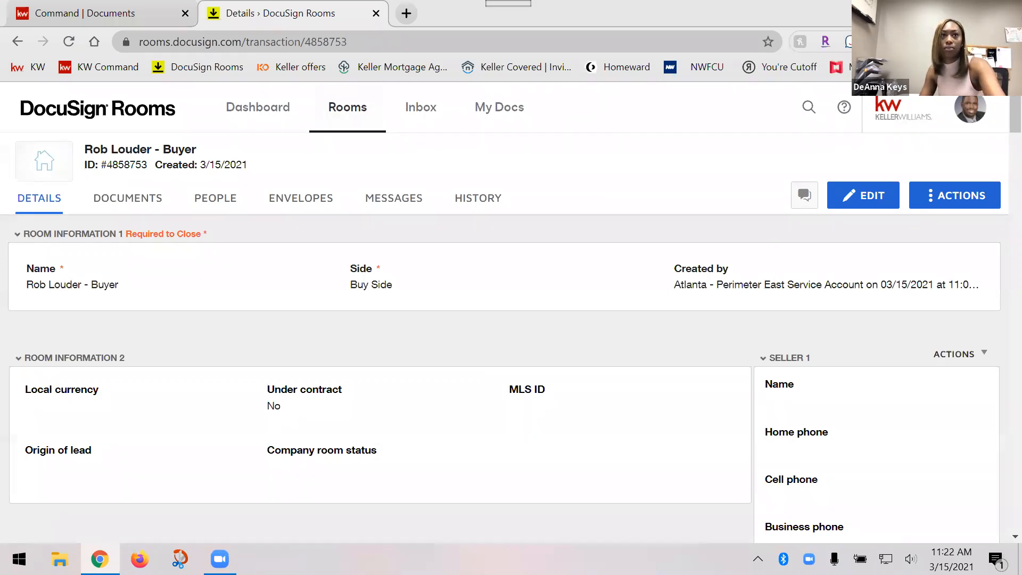
click(126, 205)
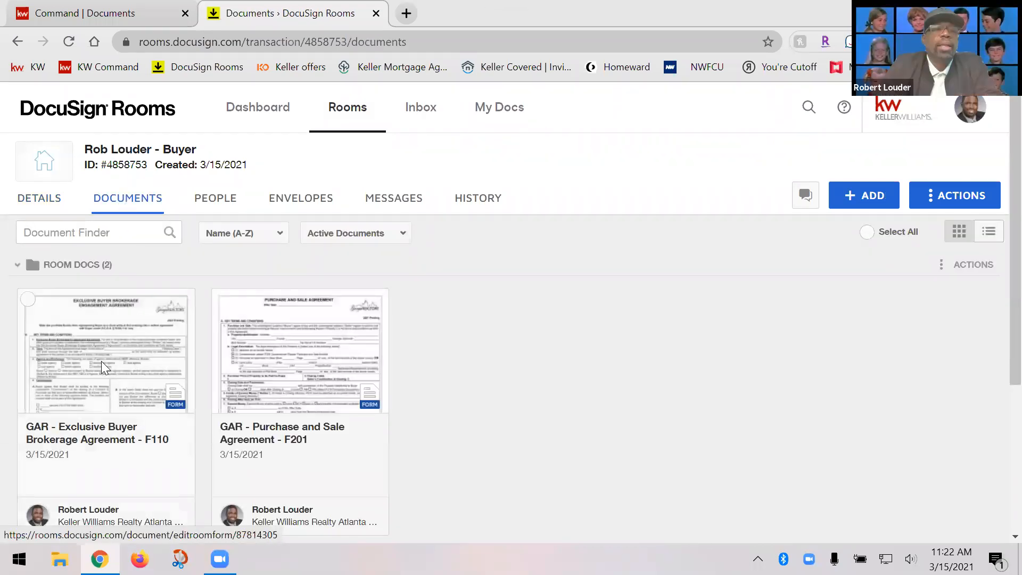
Open the F110 form, scroll back to its top, and close the viewer.
click(102, 367)
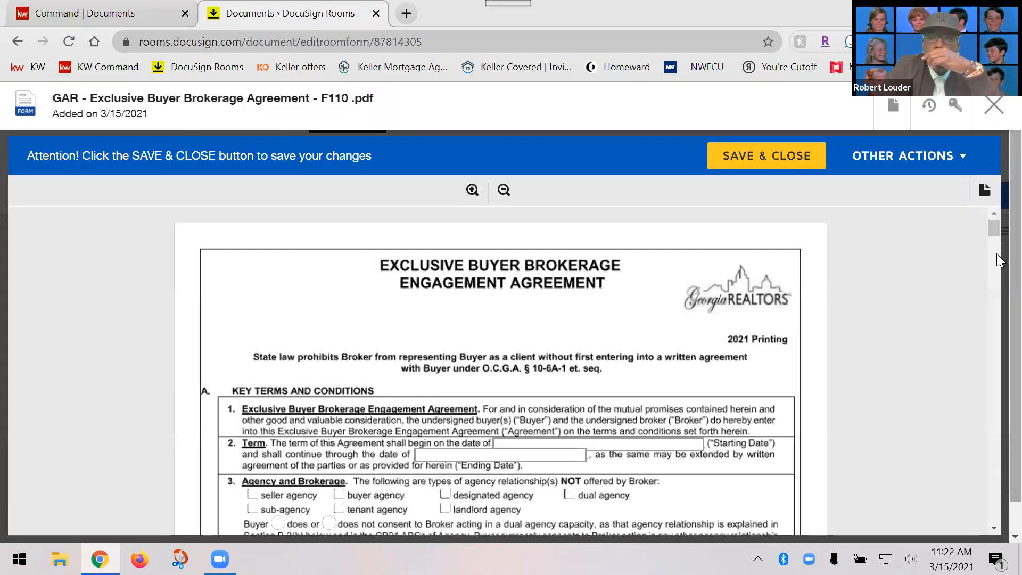
drag(996, 231, 993, 290)
drag(986, 493, 985, 501)
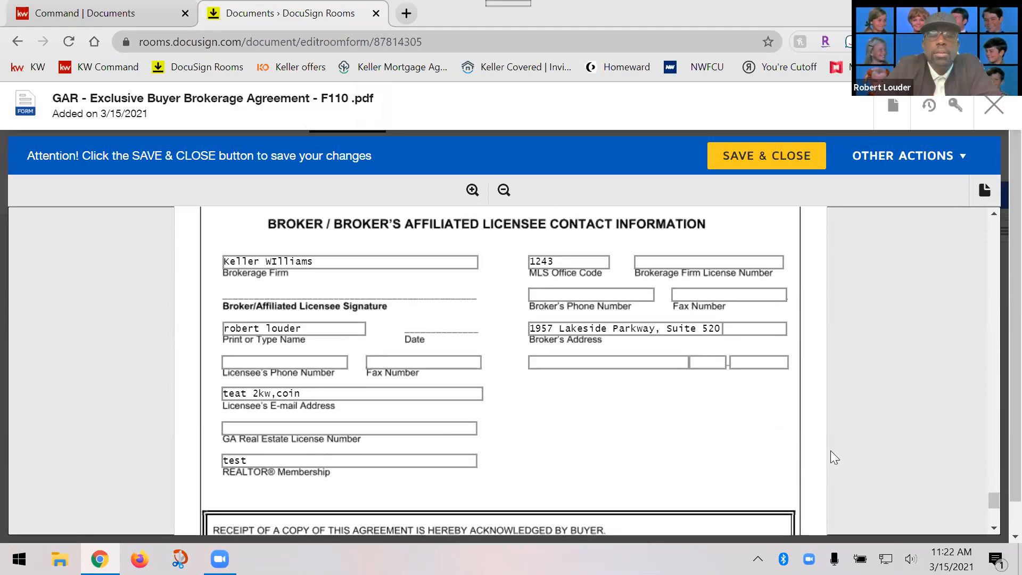
scroll(861, 412, up, 1)
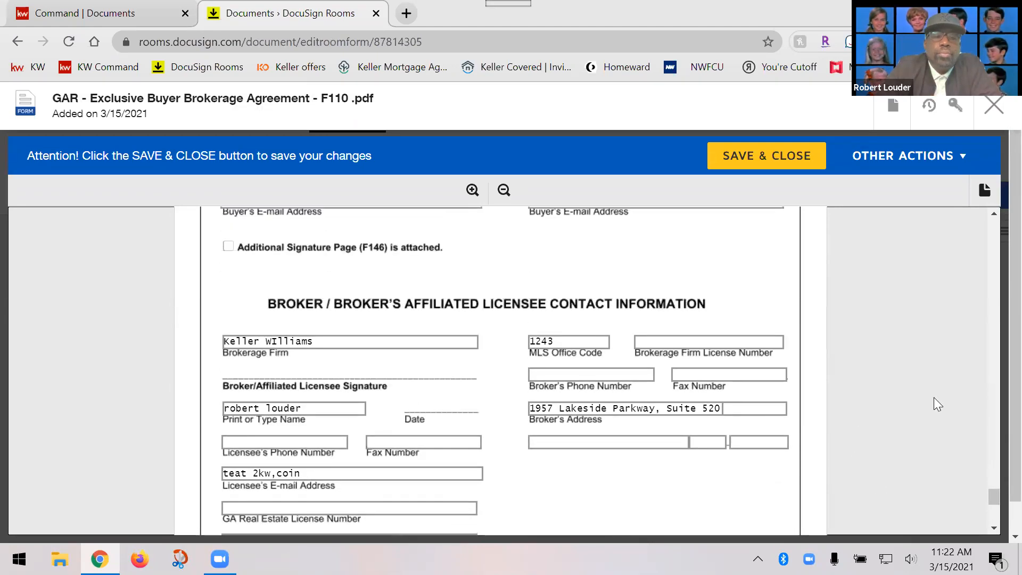
scroll(938, 405, up, 15)
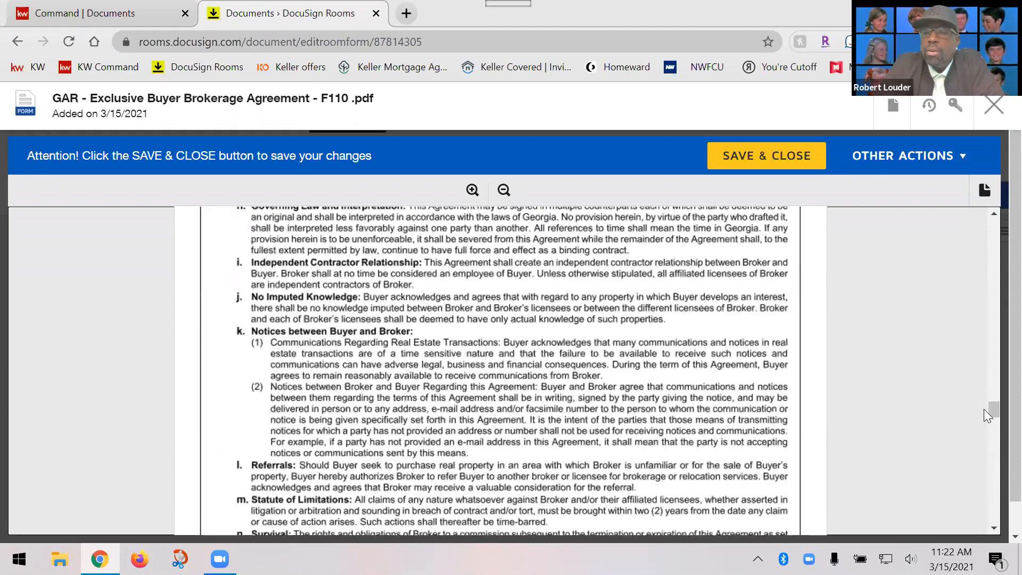
scroll(989, 262, up, 20)
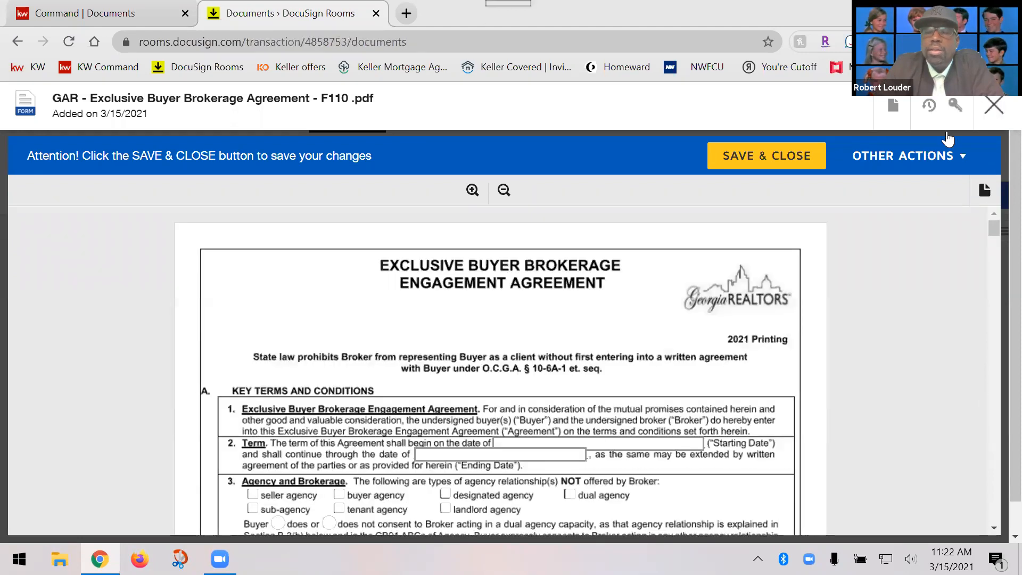
click(993, 106)
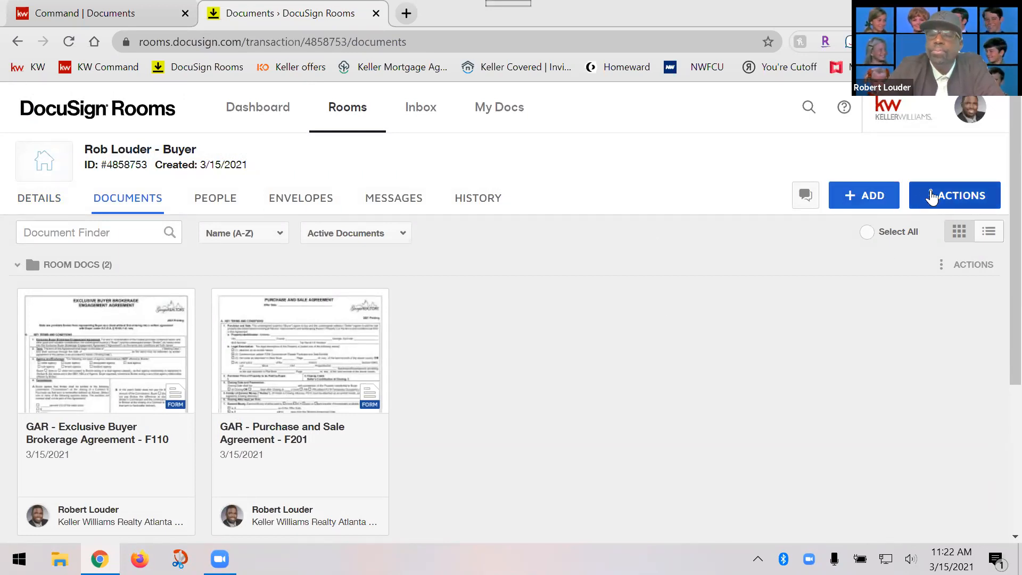
Dismiss the browser menu and review the buyer room's Details tab and Seller panel.
right_click(932, 195)
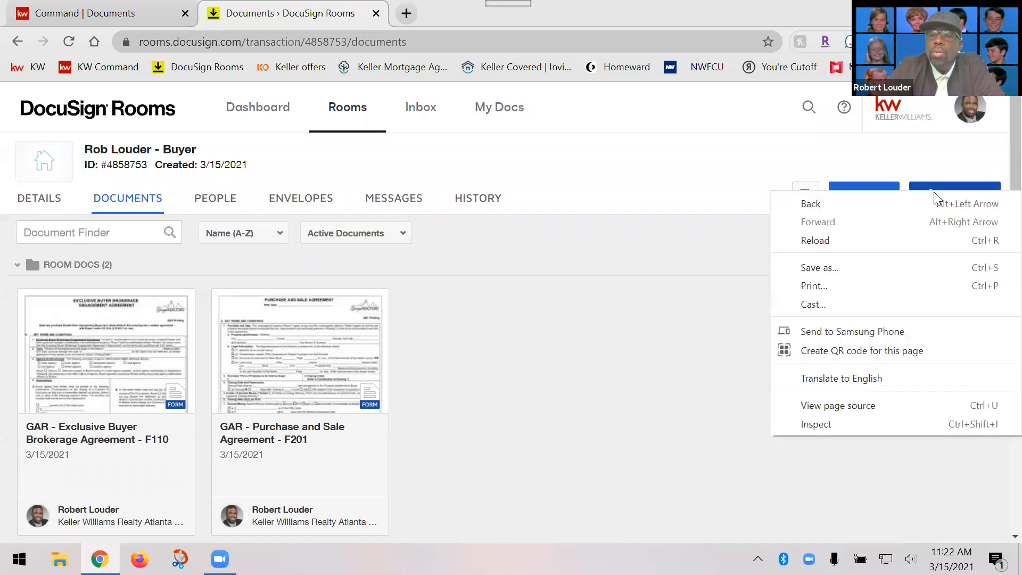
click(624, 396)
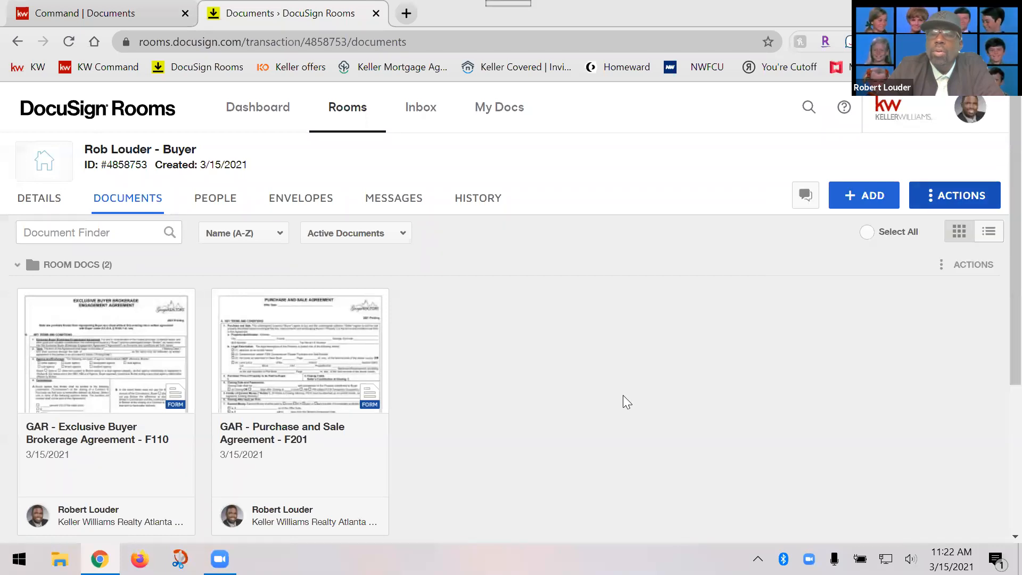
click(49, 204)
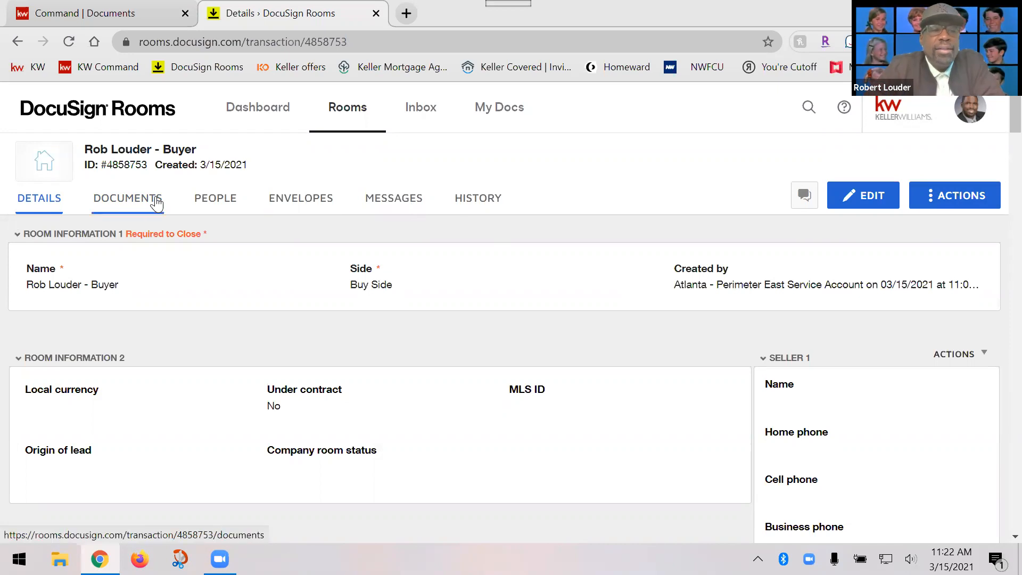
scroll(841, 391, down, 5)
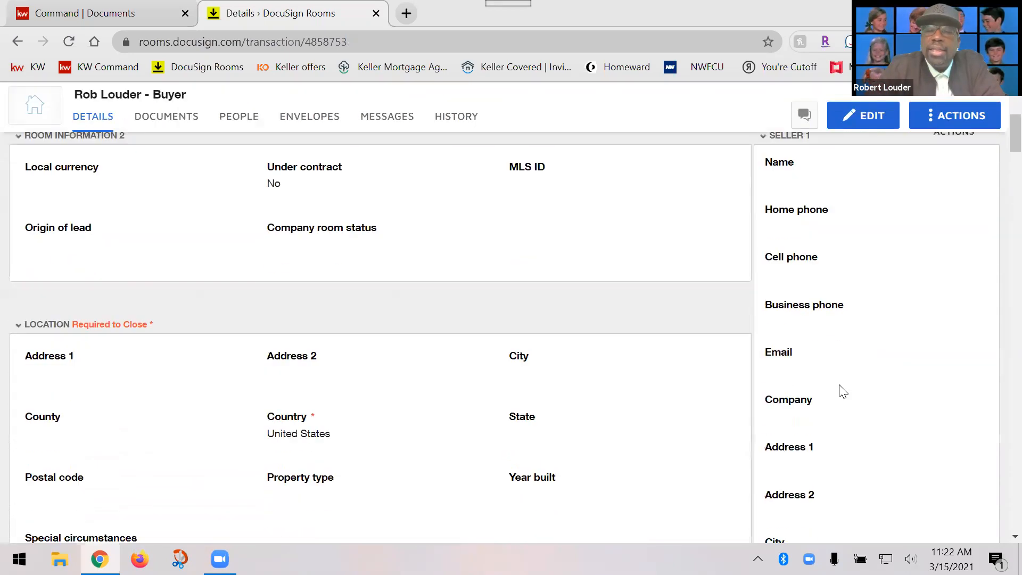
scroll(841, 392, down, 12)
scroll(840, 405, up, 7)
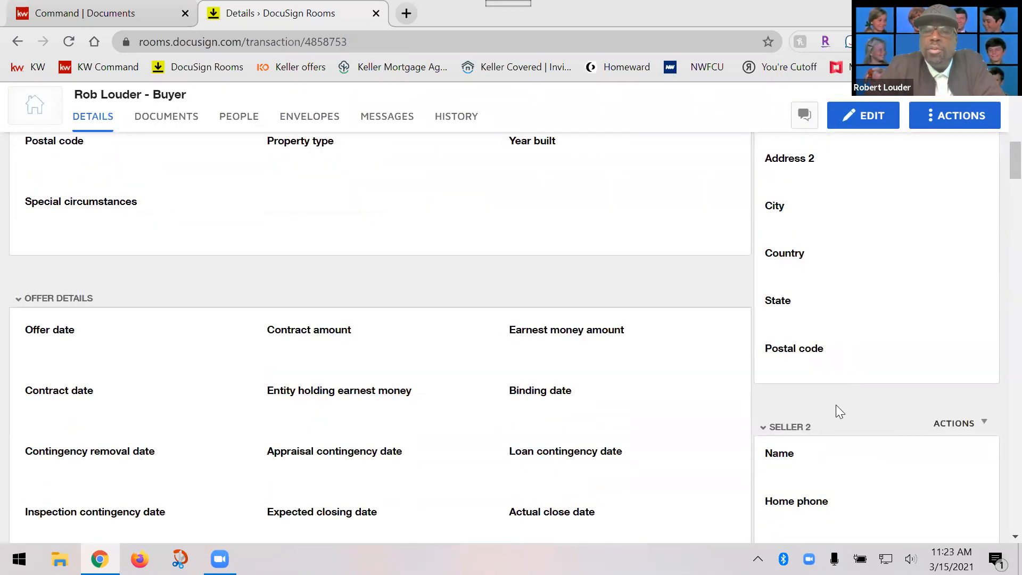
scroll(862, 252, up, 6)
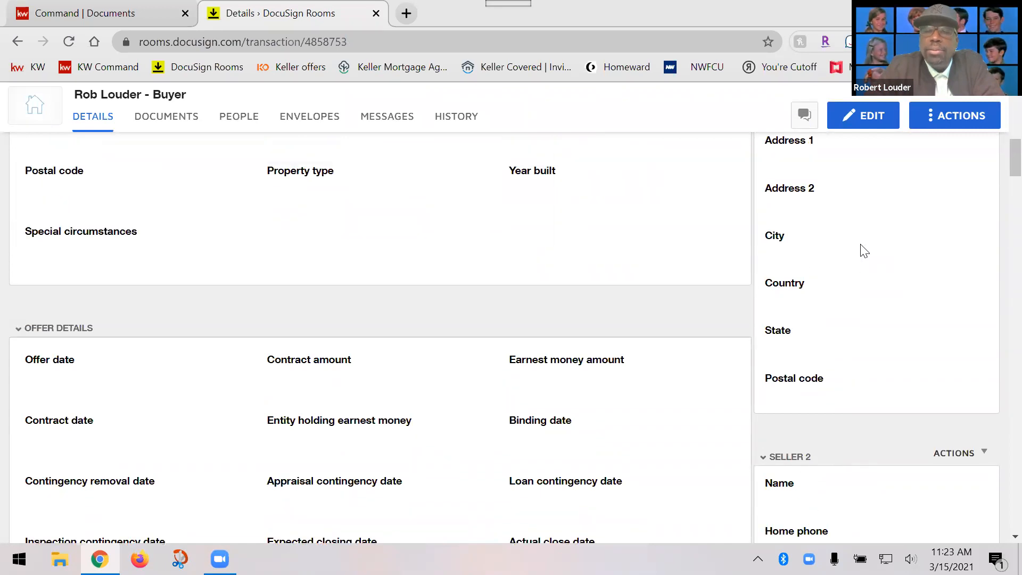
scroll(924, 281, up, 5)
scroll(803, 410, down, 2)
scroll(825, 402, up, 2)
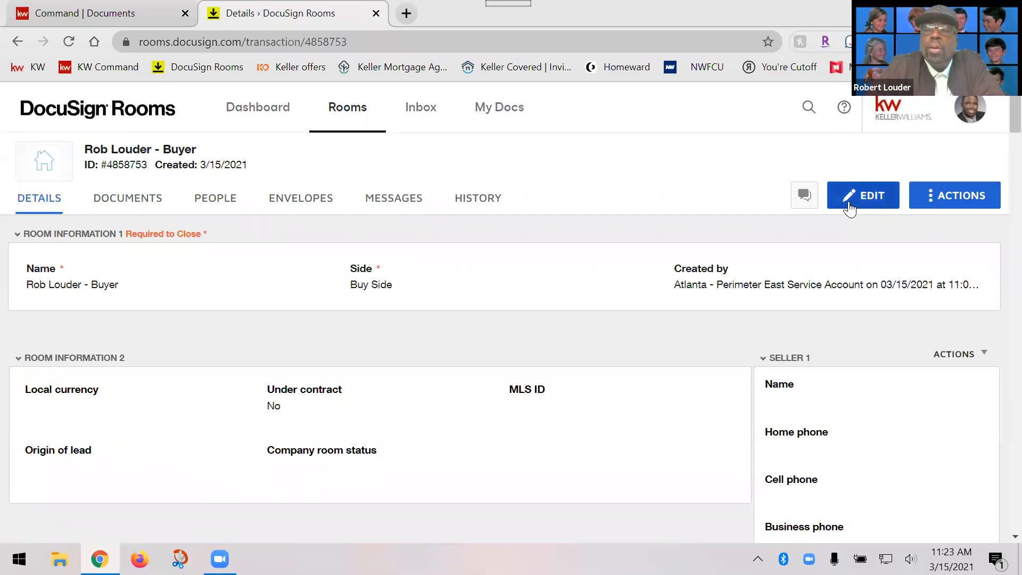
Add the GAR Seller's Property Disclosure Statement Exhibit - F301 form via a 'property discl' search.
click(112, 200)
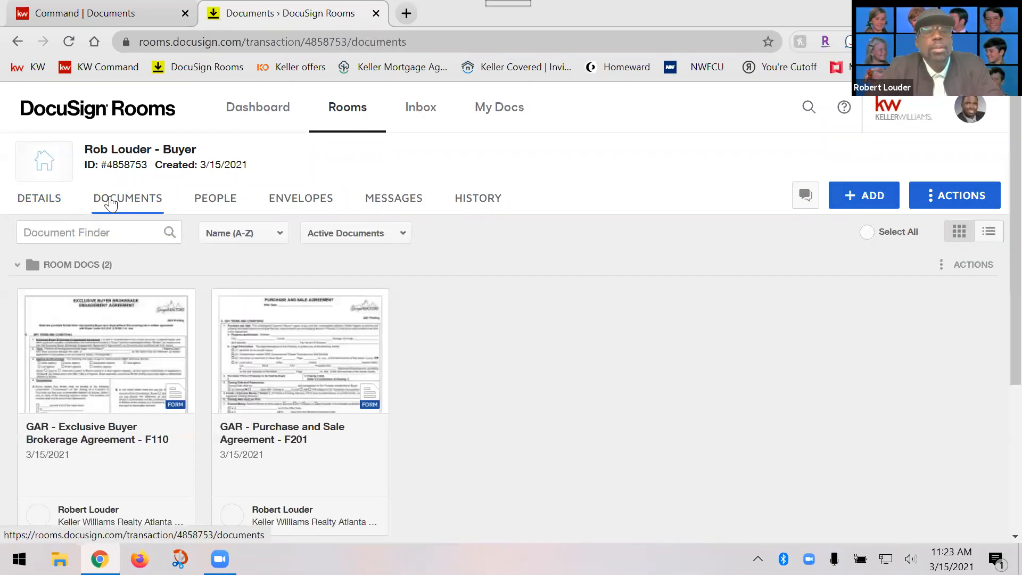
click(852, 195)
click(860, 263)
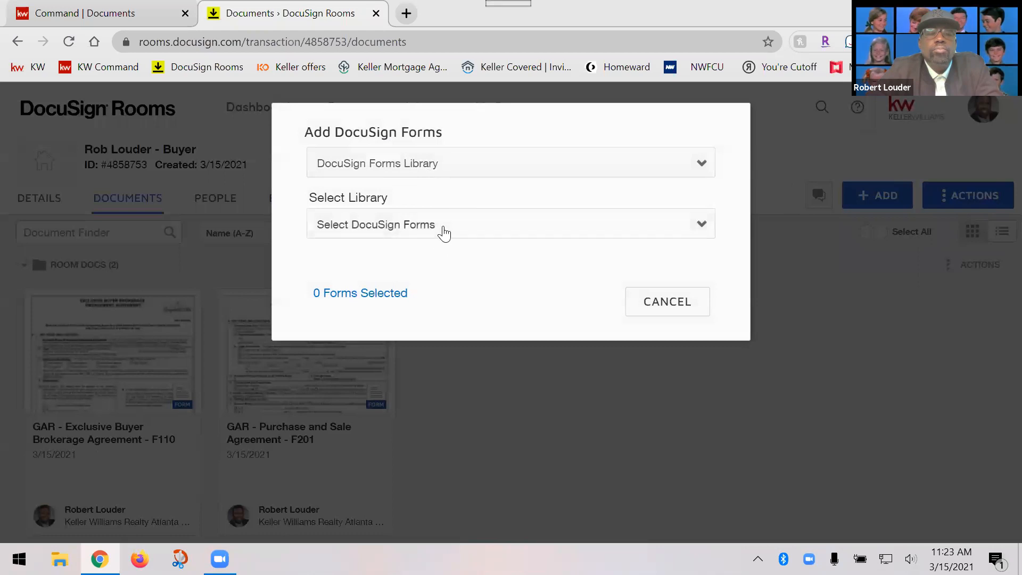
click(441, 229)
click(430, 276)
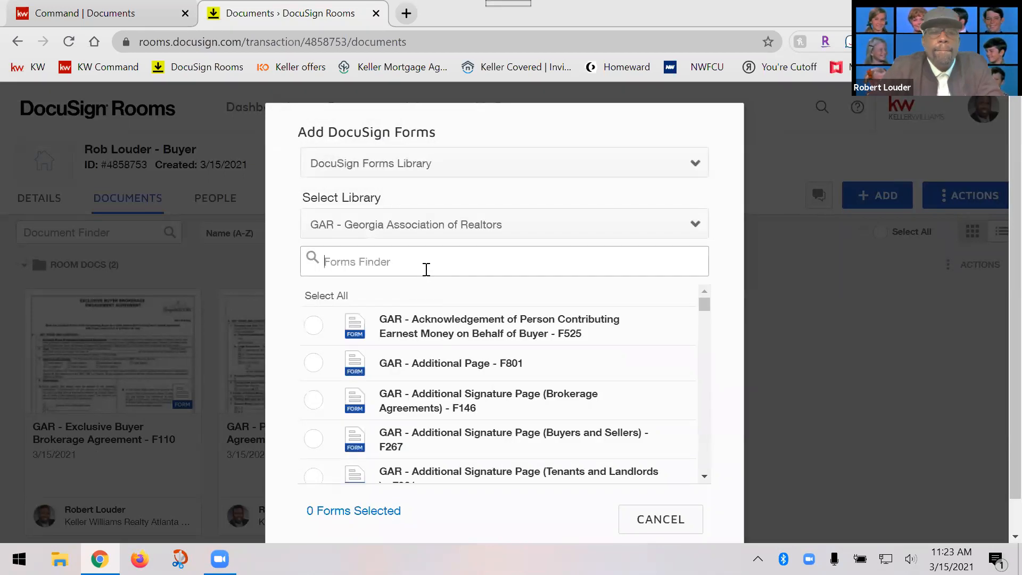
text(p)
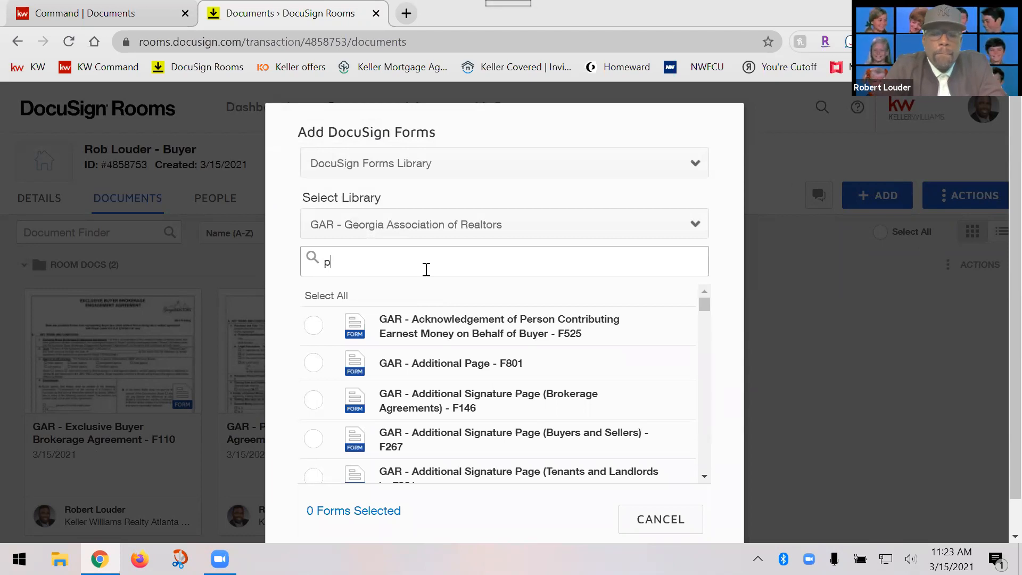
text(roperty d)
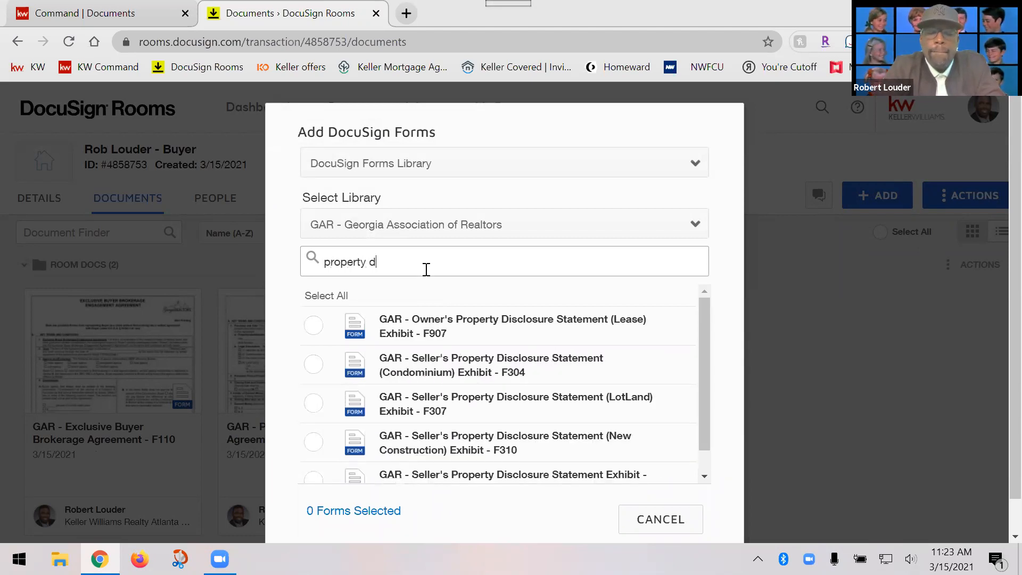
text(iscl)
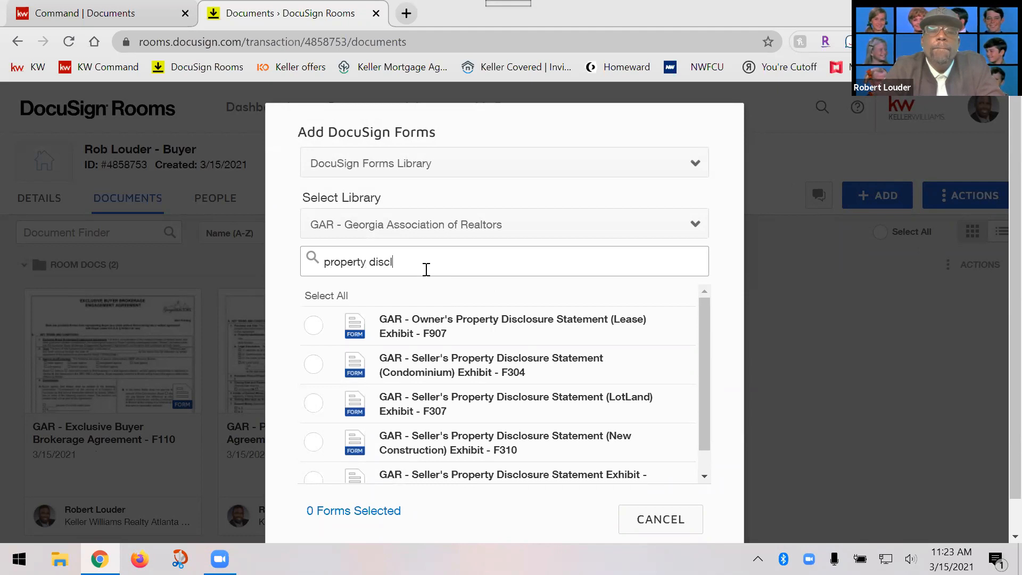
scroll(525, 402, down, 1)
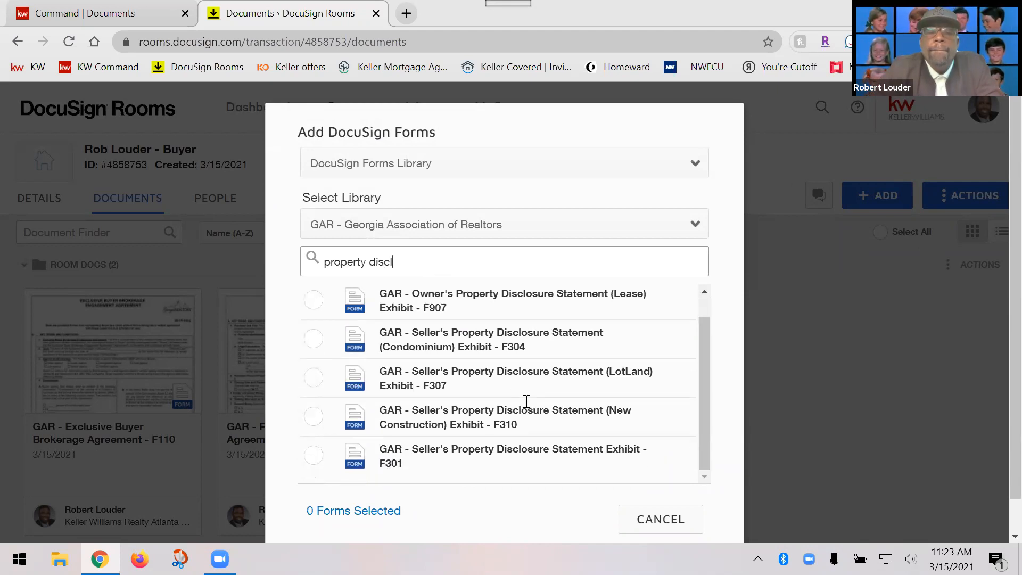
scroll(526, 410, down, 1)
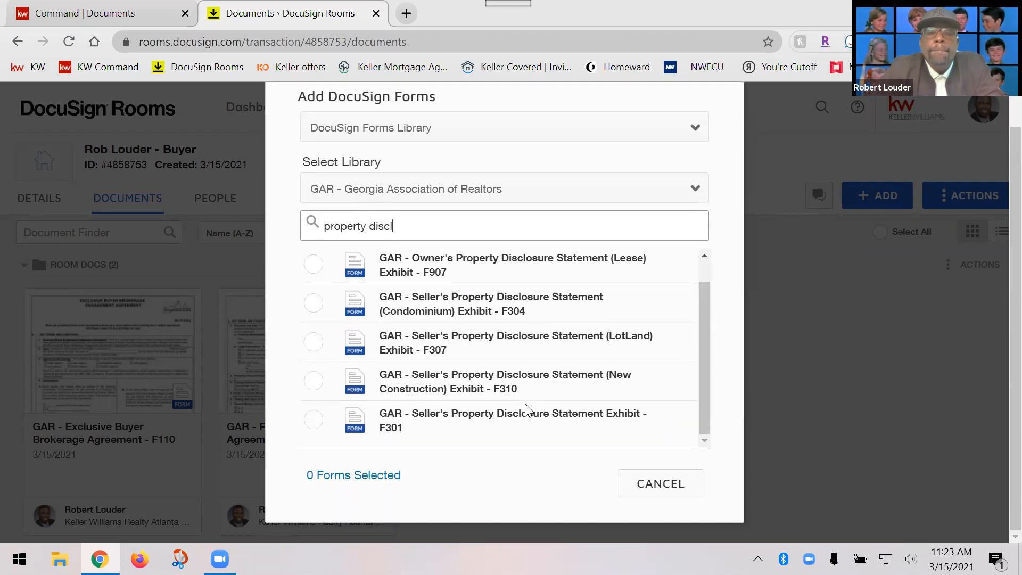
click(318, 423)
click(537, 481)
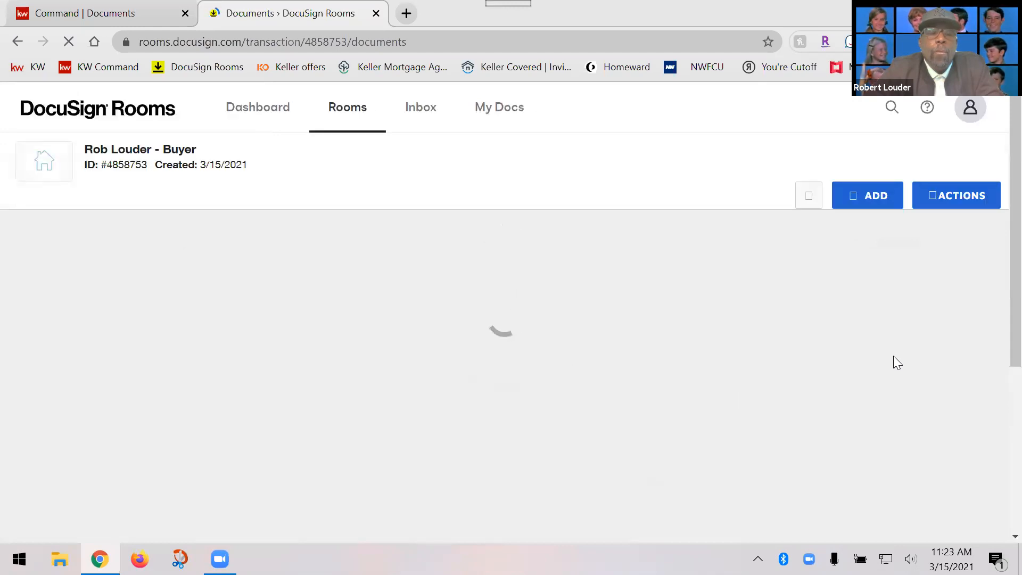
Create a new envelope containing the F301 Seller's Property Disclosure form and bring up its recipient choices.
click(416, 300)
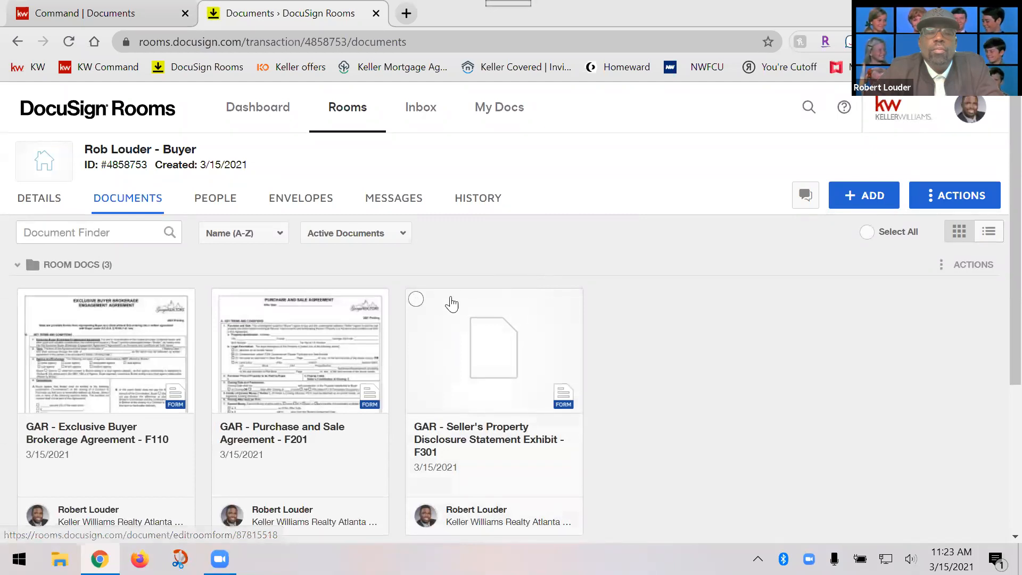
click(522, 231)
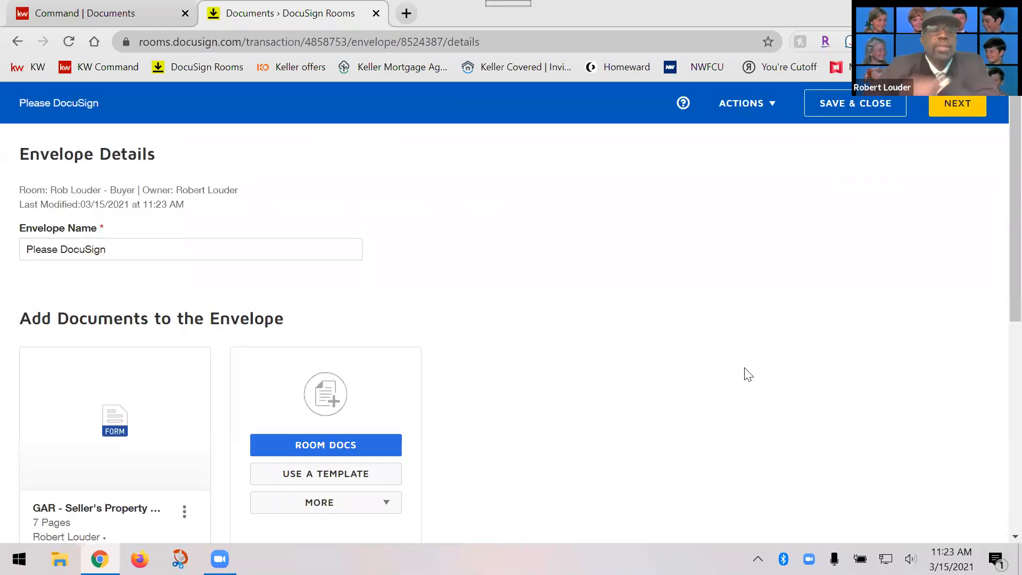
scroll(548, 332, down, 5)
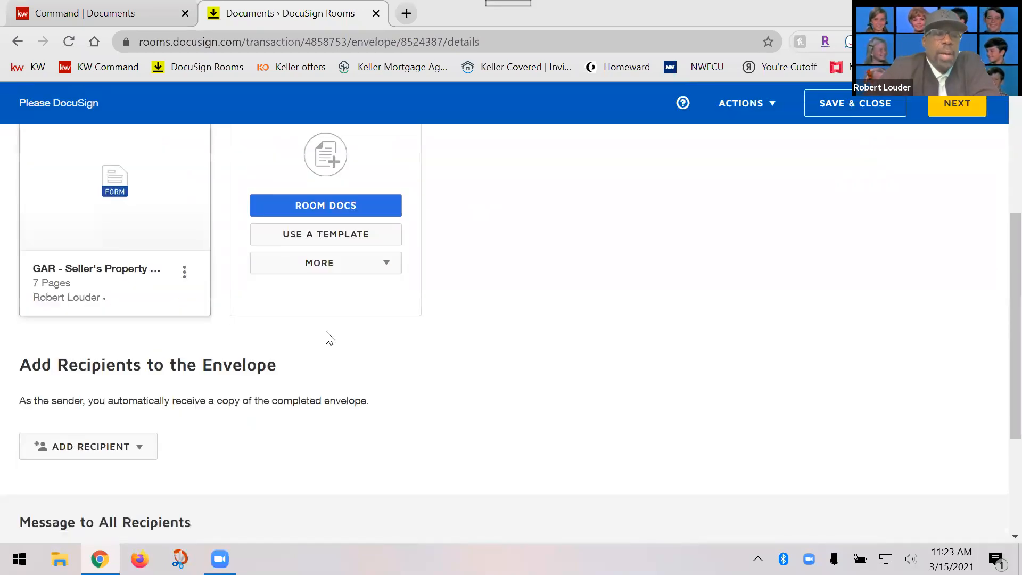
scroll(326, 337, up, 5)
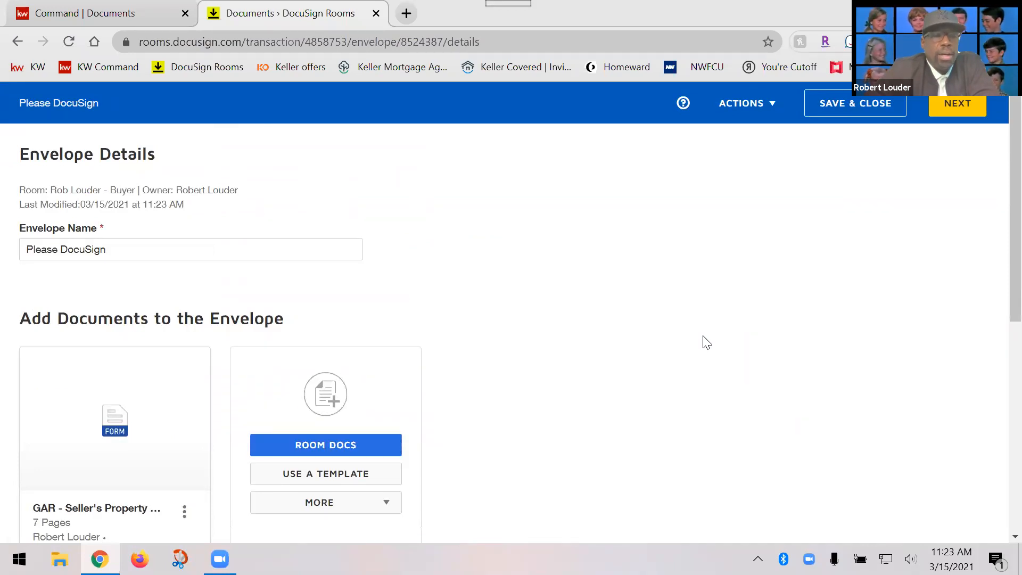
scroll(707, 342, down, 5)
click(119, 444)
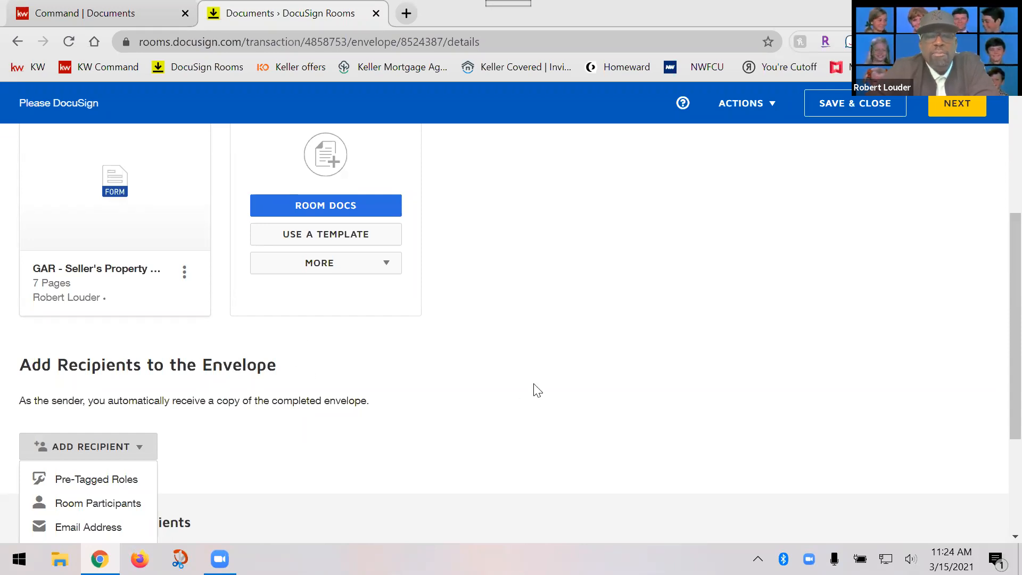
Add the Seller One and Seller Two pre-tagged roles as envelope recipients.
click(580, 365)
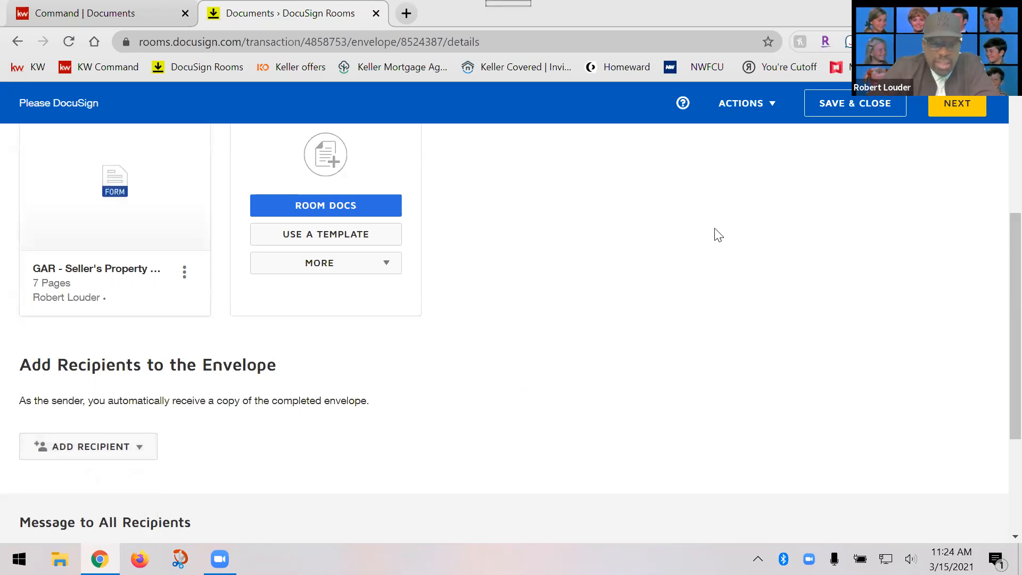
click(110, 457)
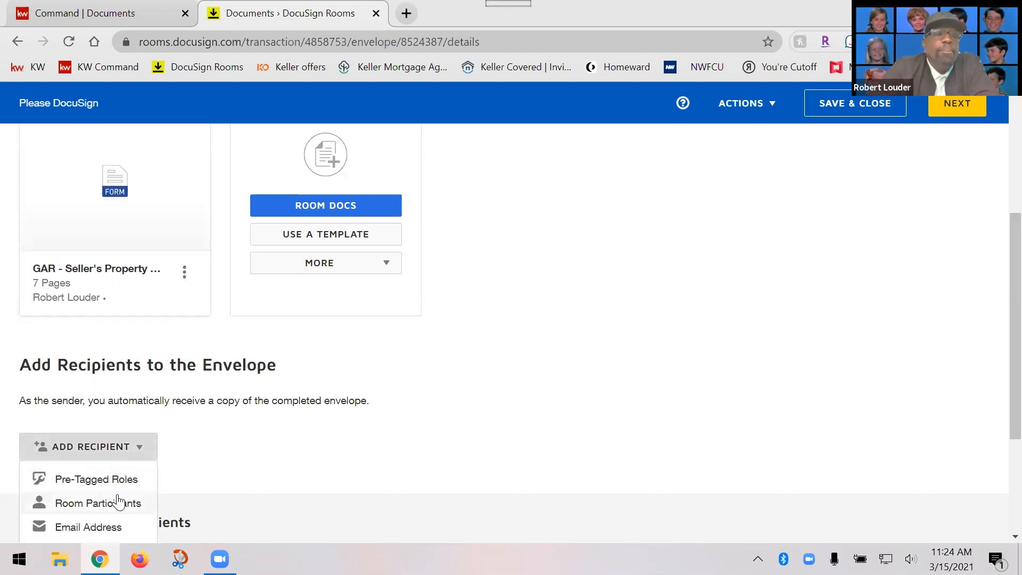
click(128, 482)
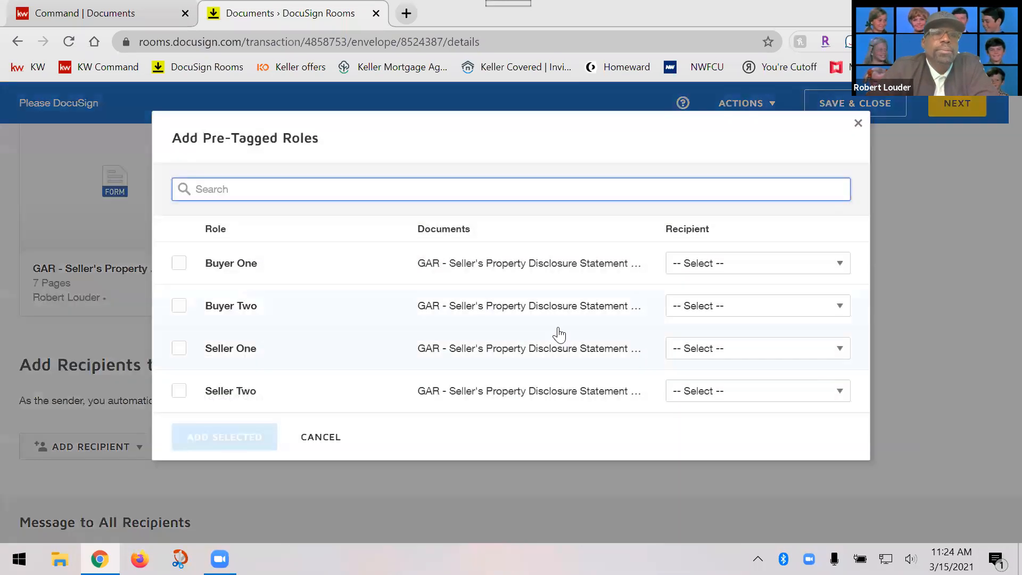
click(177, 352)
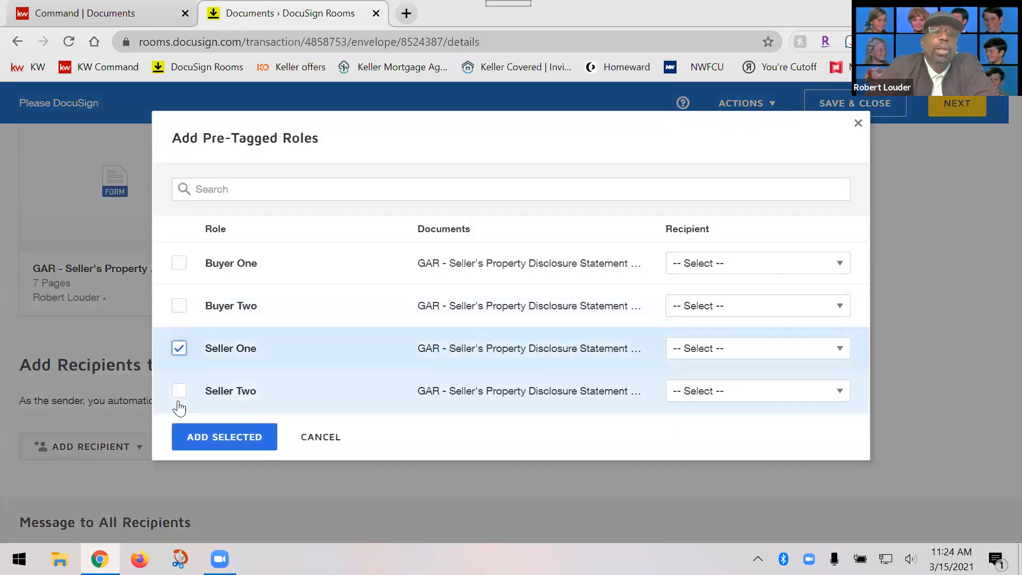
click(179, 392)
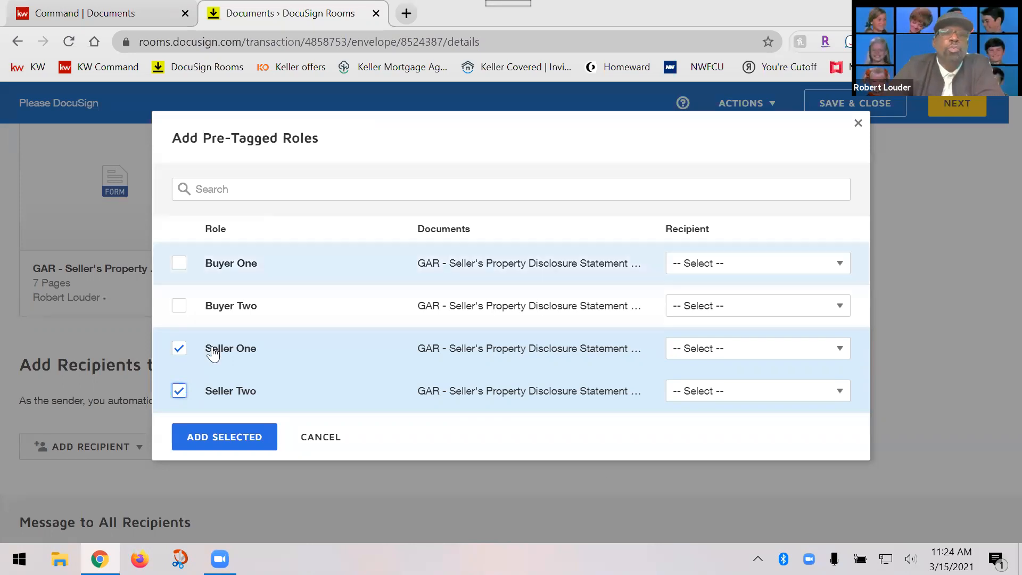
click(243, 430)
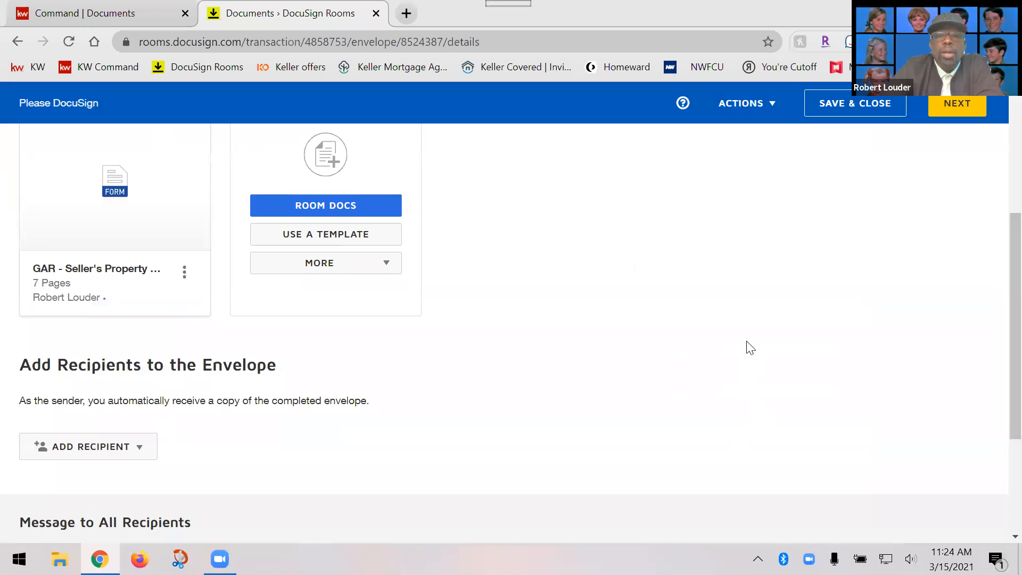
scroll(867, 290, down, 4)
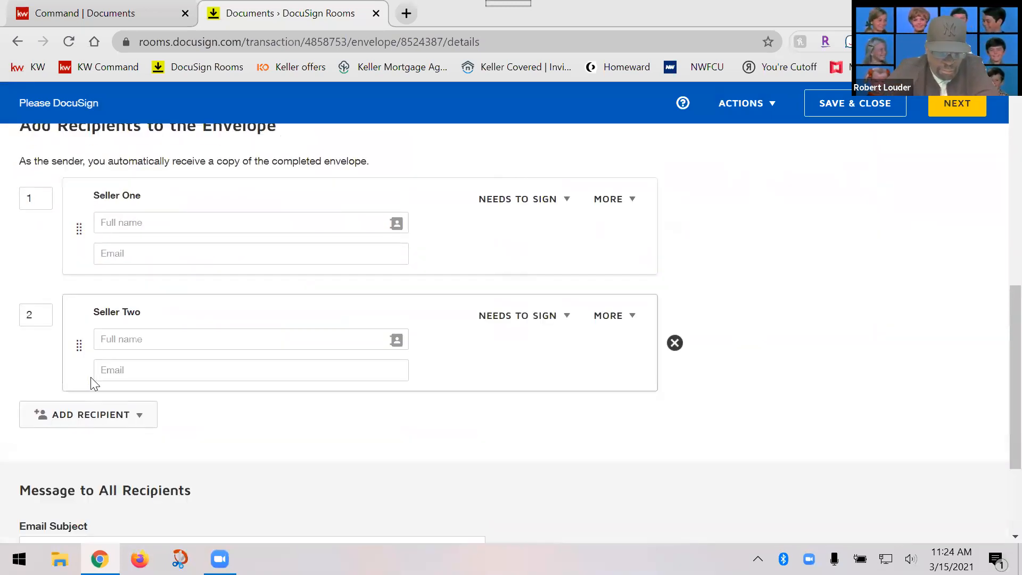
Review the Seller One and Seller Two recipient cards without adding anyone, then return to Documents.
click(96, 414)
click(938, 274)
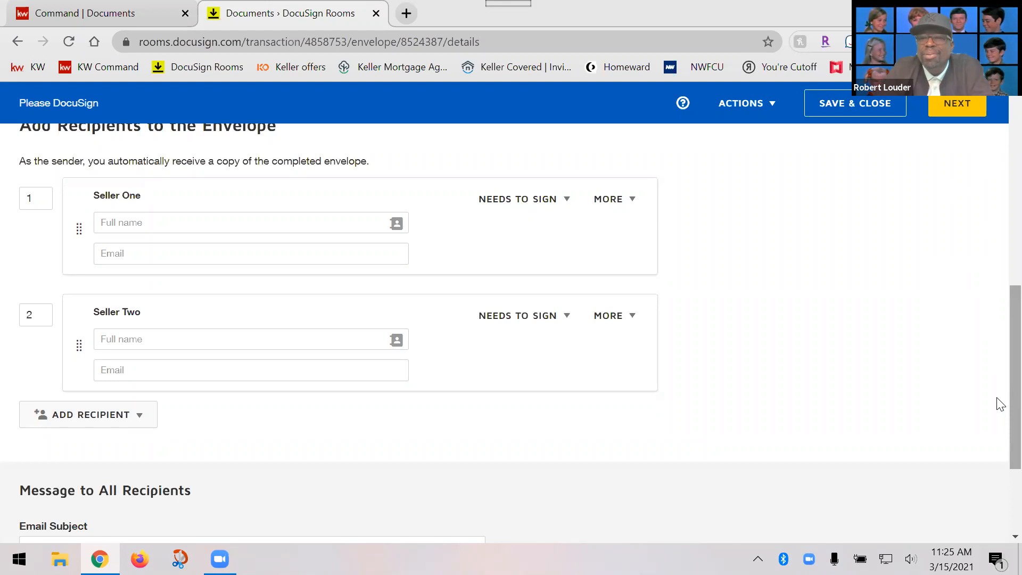
drag(1010, 398, 1000, 159)
scroll(655, 492, down, 6)
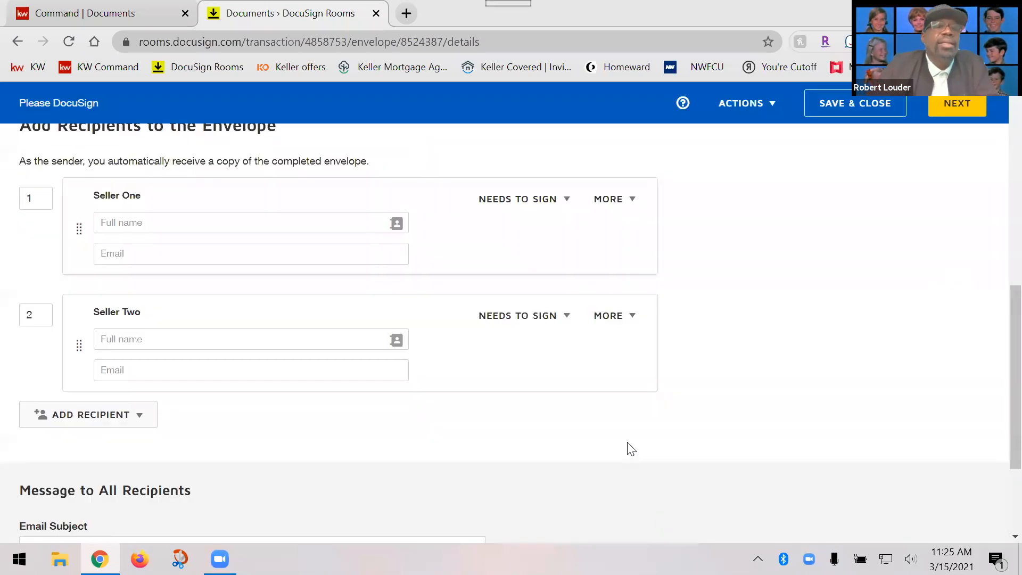
scroll(628, 446, up, 7)
scroll(617, 404, down, 7)
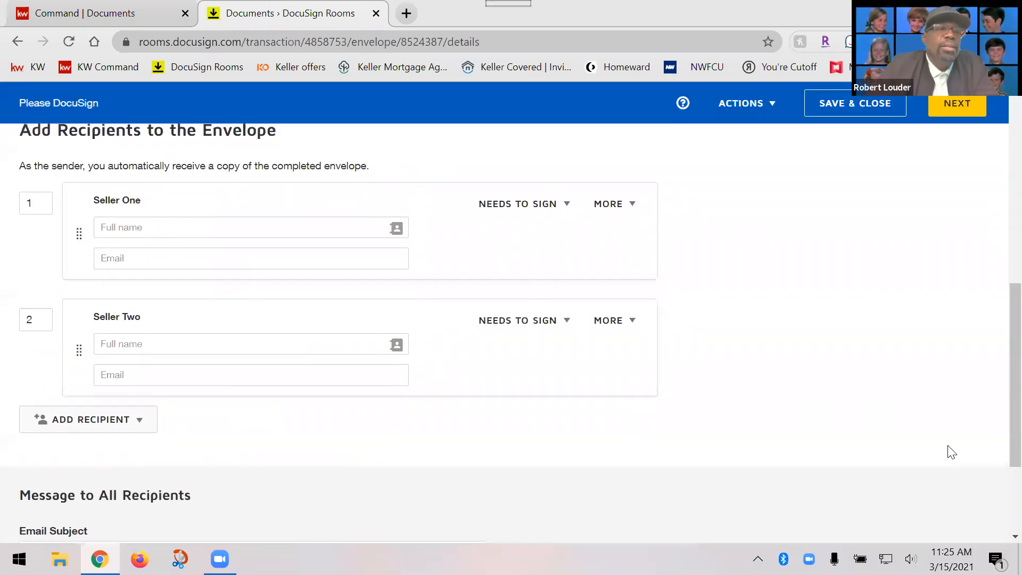
scroll(871, 415, up, 7)
scroll(871, 417, down, 6)
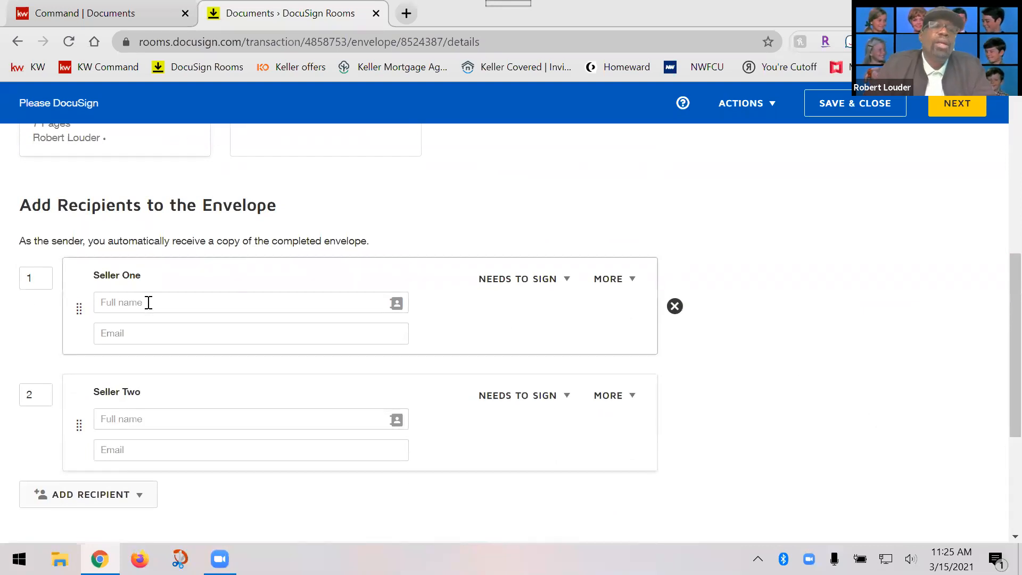
scroll(532, 308, up, 7)
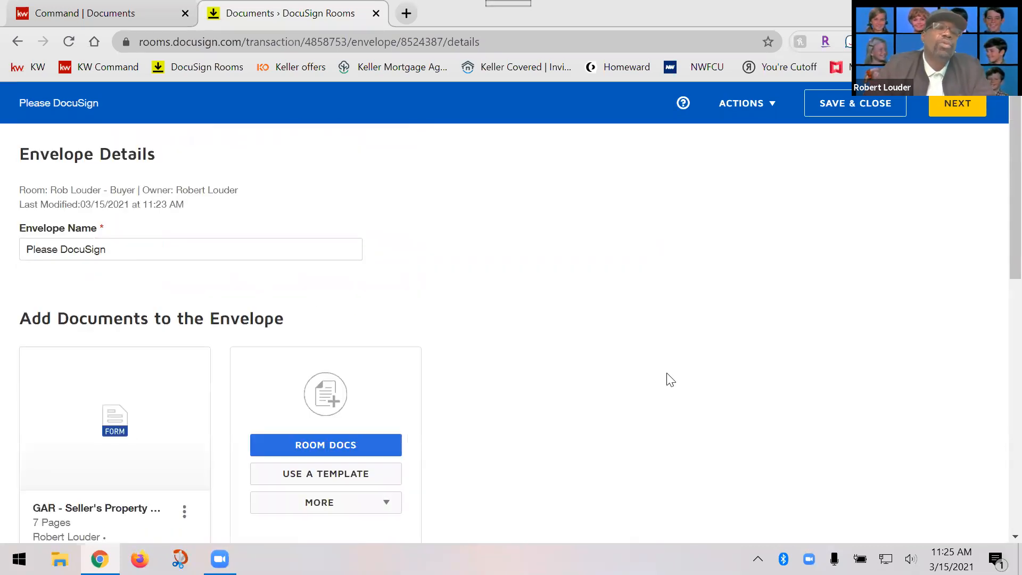
scroll(665, 377, down, 7)
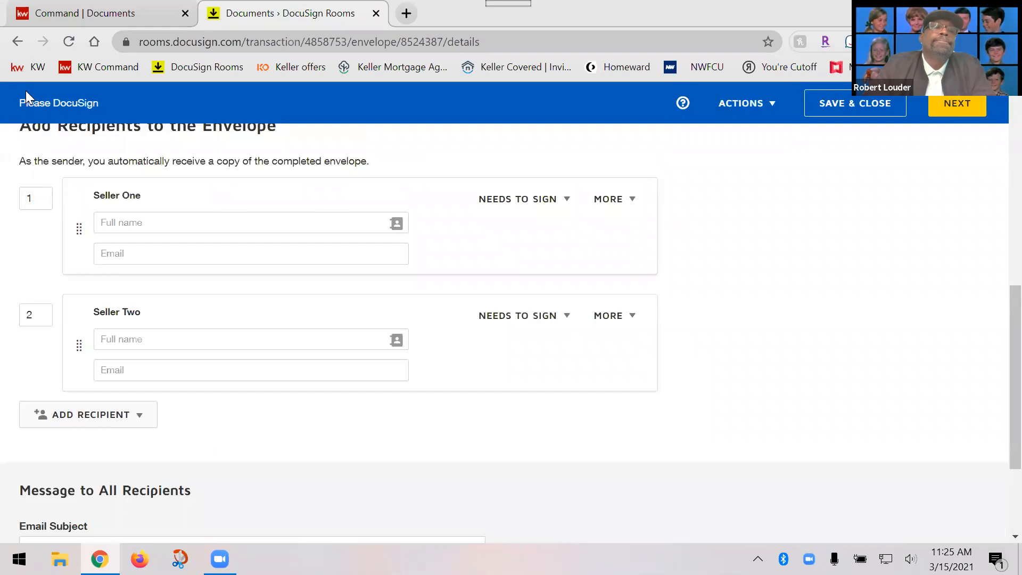
click(21, 41)
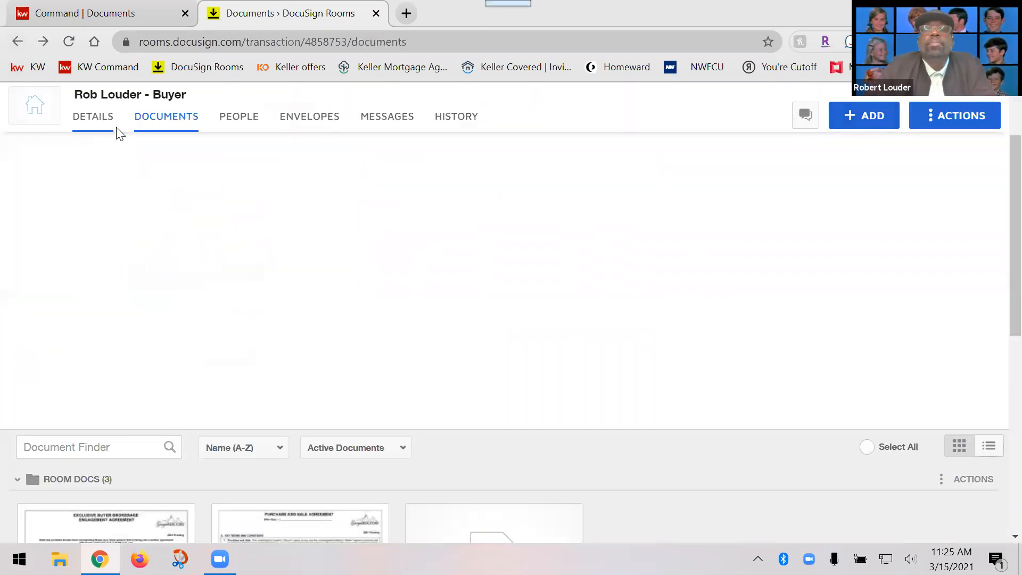
Start a new signing envelope with the F301 Seller's Property Disclosure document.
scroll(563, 268, down, 7)
scroll(615, 338, up, 5)
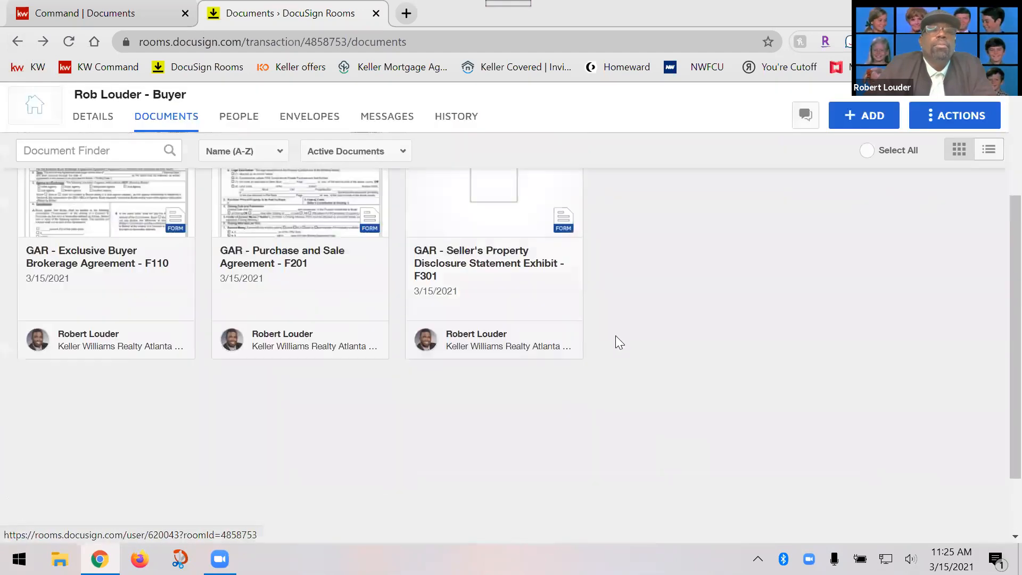
click(416, 291)
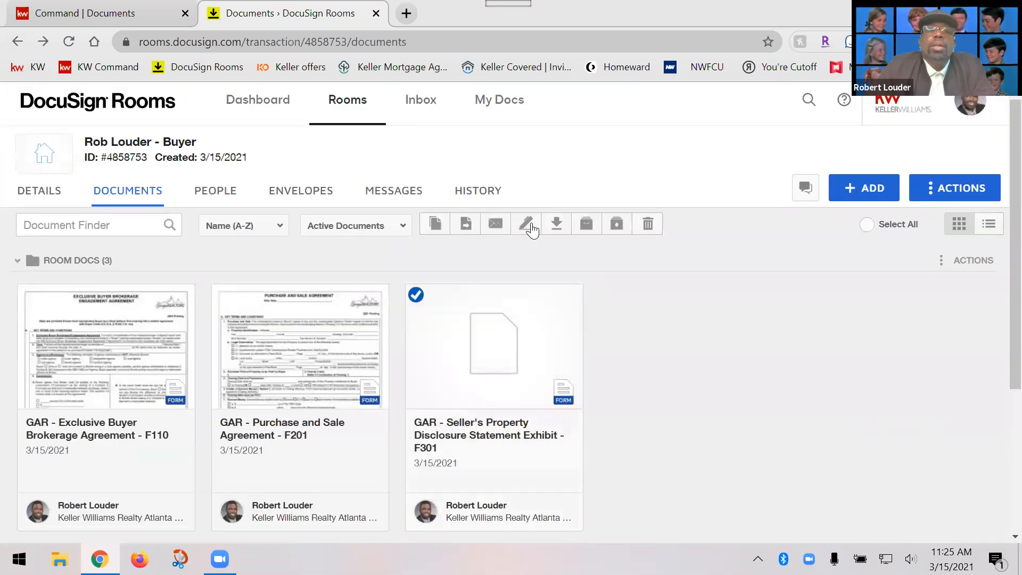
click(531, 228)
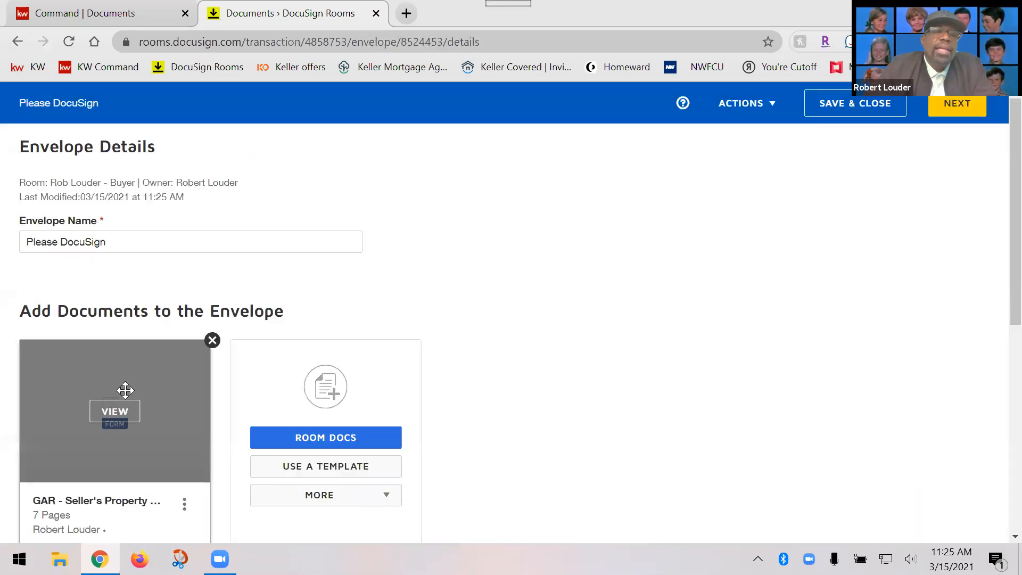
Check Seller One in the Pre-Tagged Roles list, then dismiss it without adding recipients.
scroll(382, 378, down, 5)
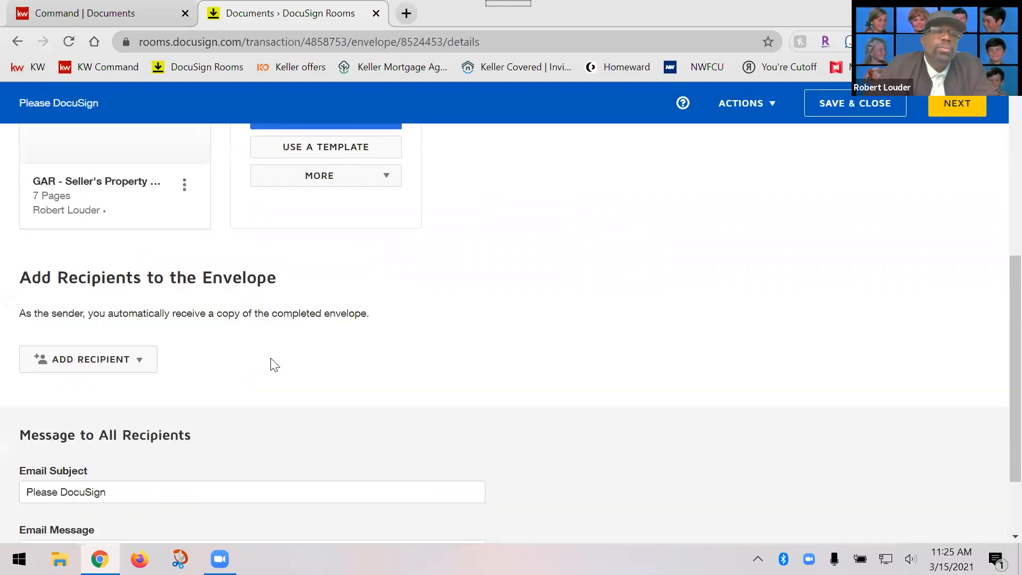
click(126, 361)
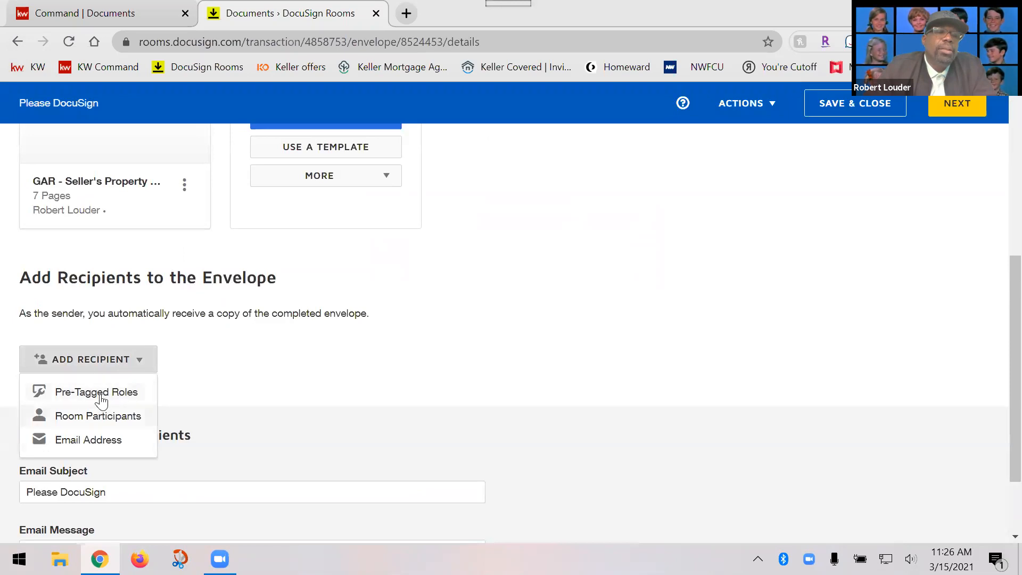
click(133, 327)
click(127, 371)
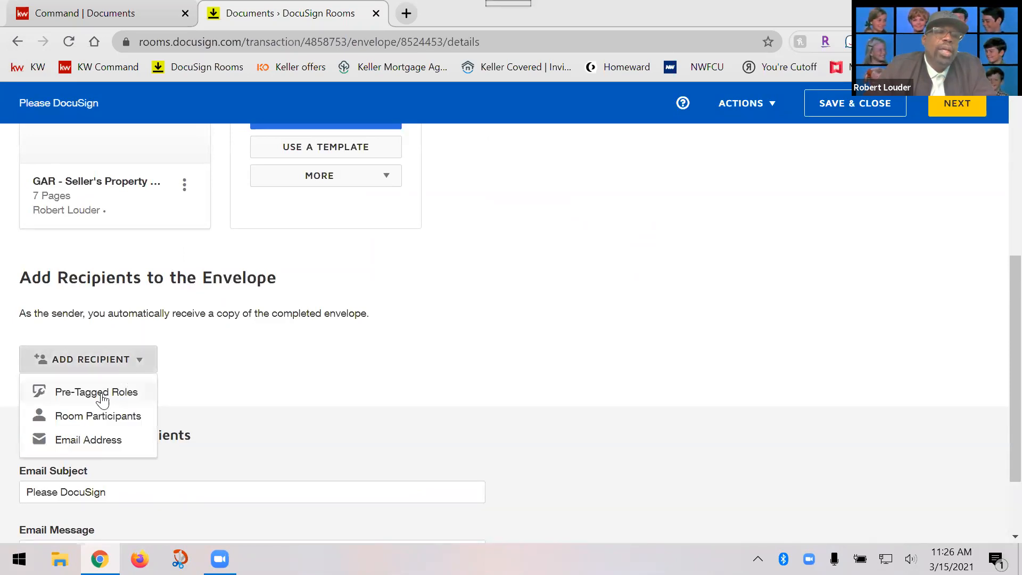
click(101, 392)
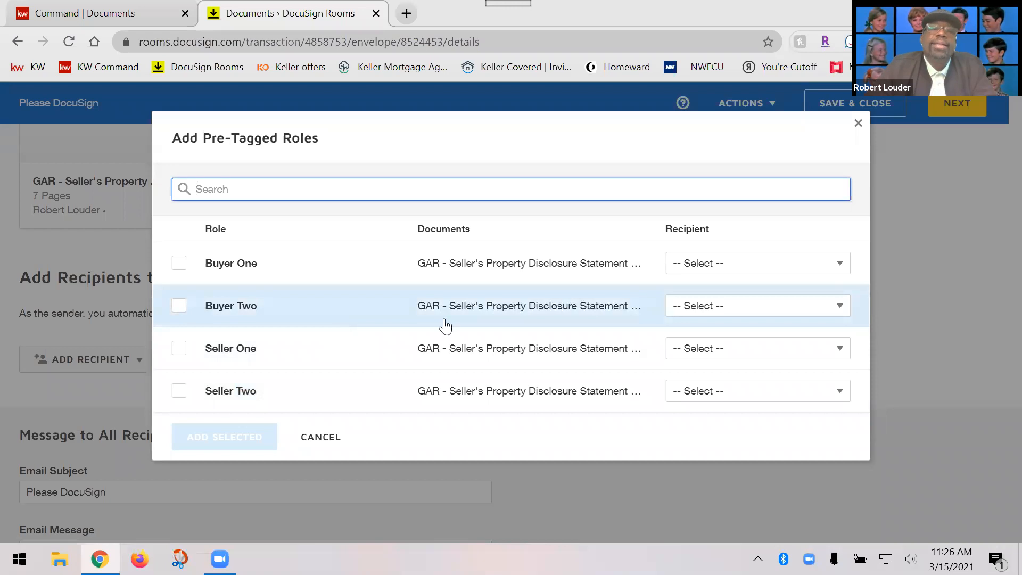
click(763, 264)
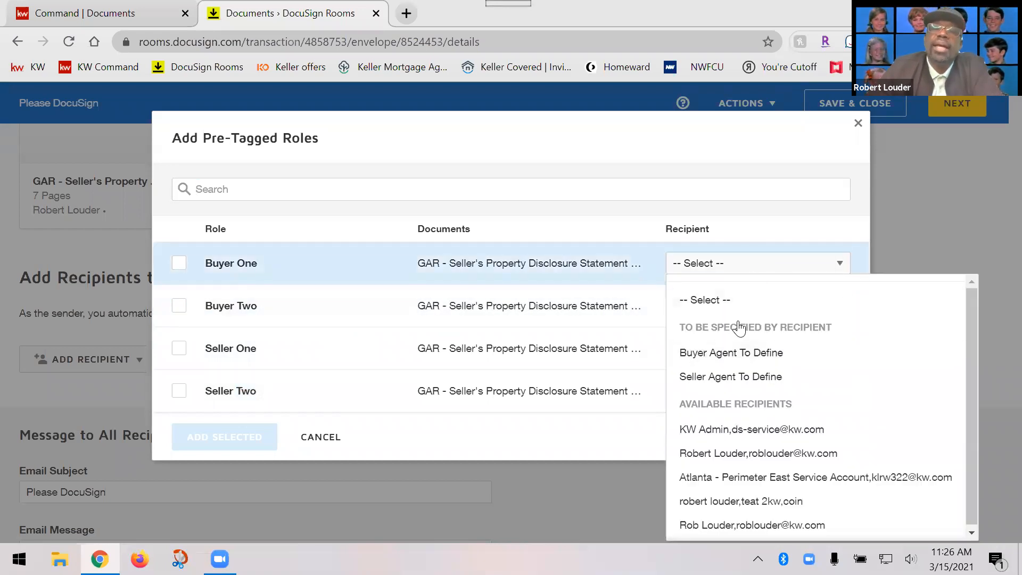
click(243, 350)
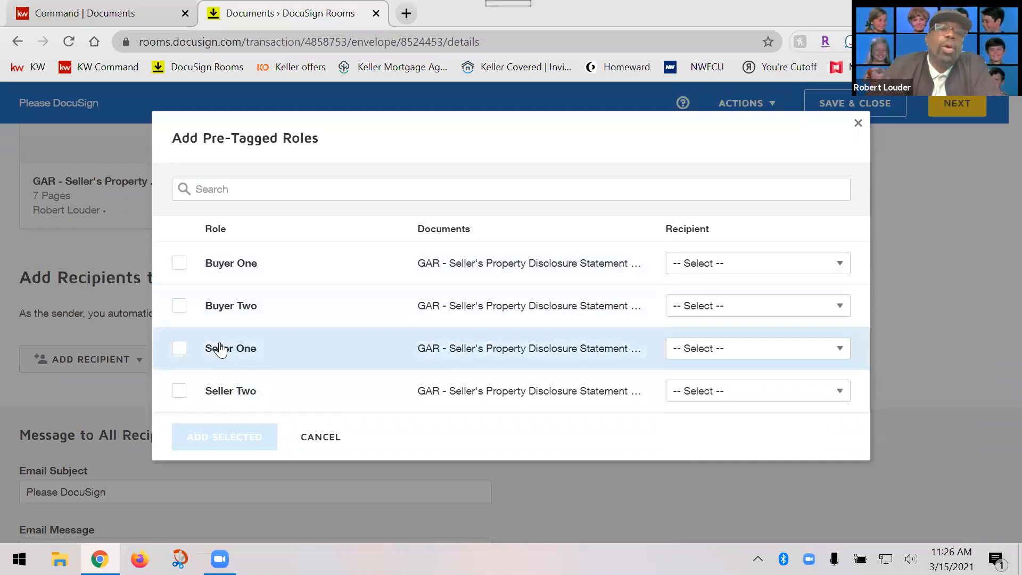
click(177, 349)
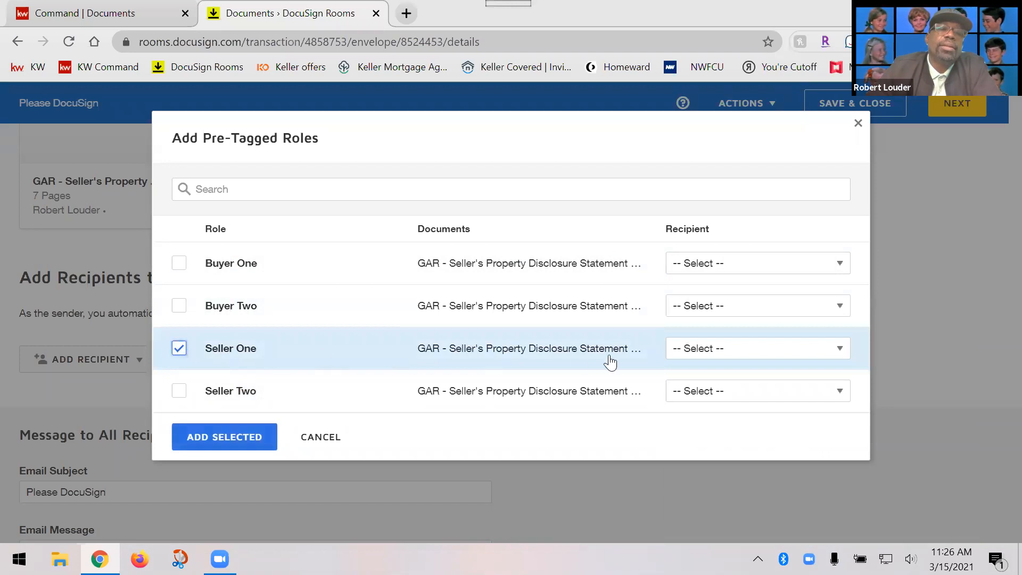
click(753, 355)
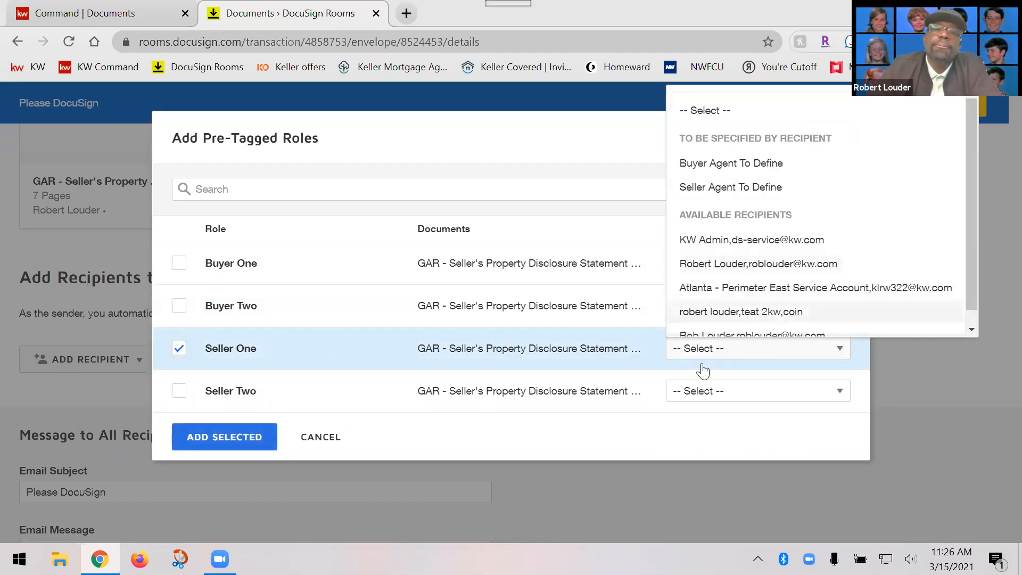
click(675, 450)
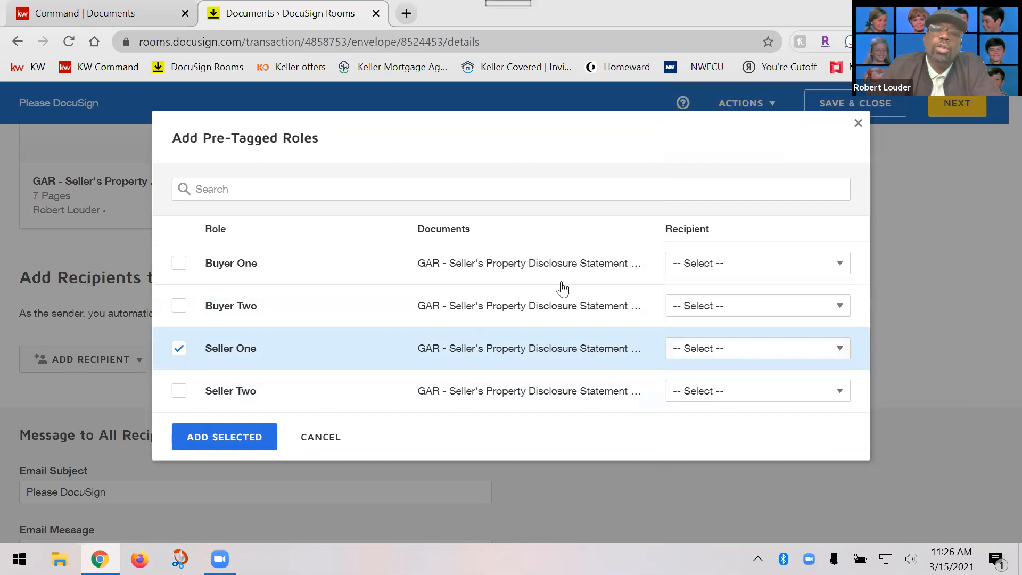
click(859, 124)
Save and close the F301 envelope and return to the room's documents page.
scroll(222, 340, up, 6)
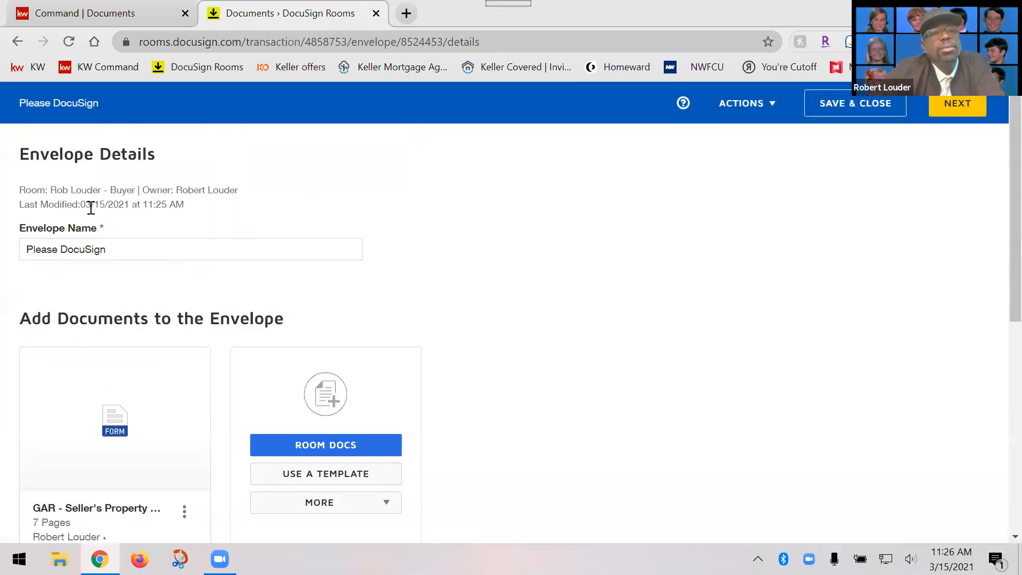
click(875, 111)
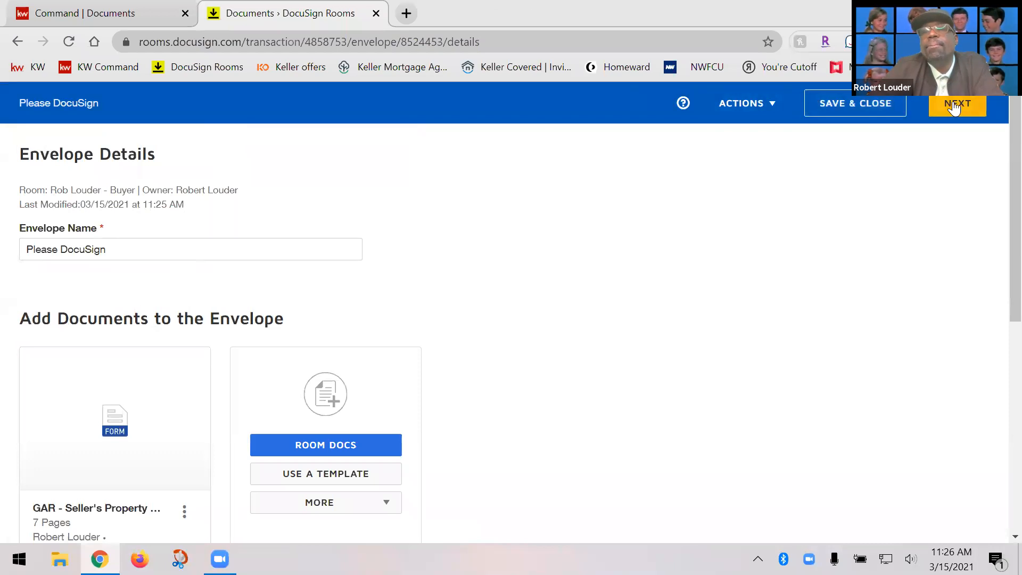
click(19, 47)
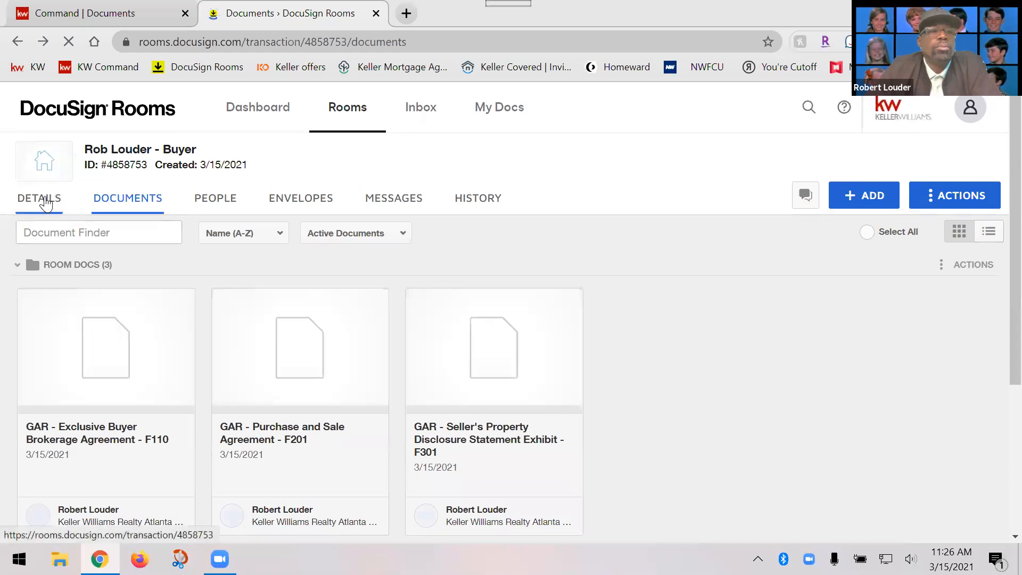
View the room's Details tab: Buy Side, Under contract No, empty Seller 1 fields.
click(47, 199)
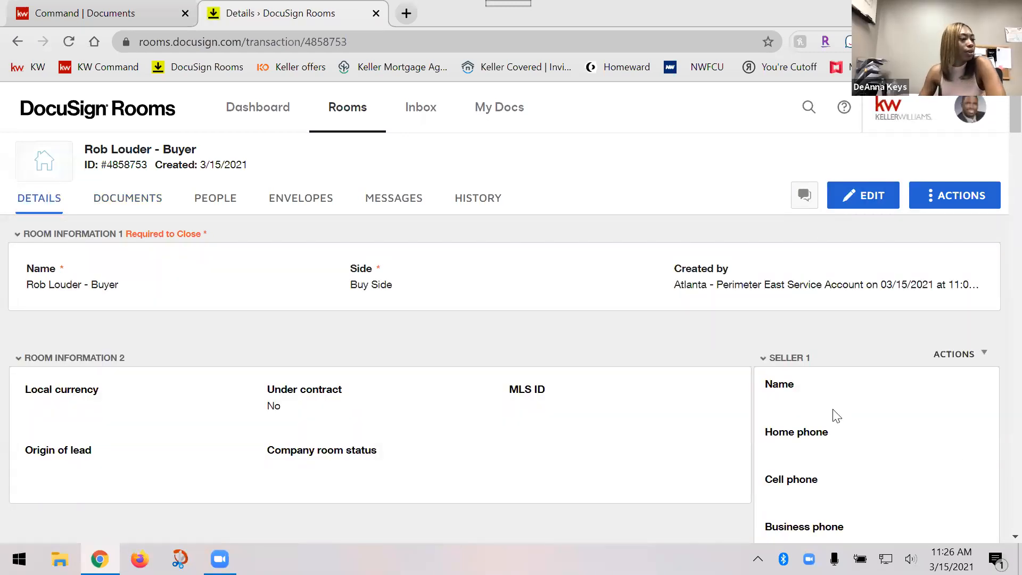
scroll(832, 413, down, 5)
scroll(828, 420, up, 5)
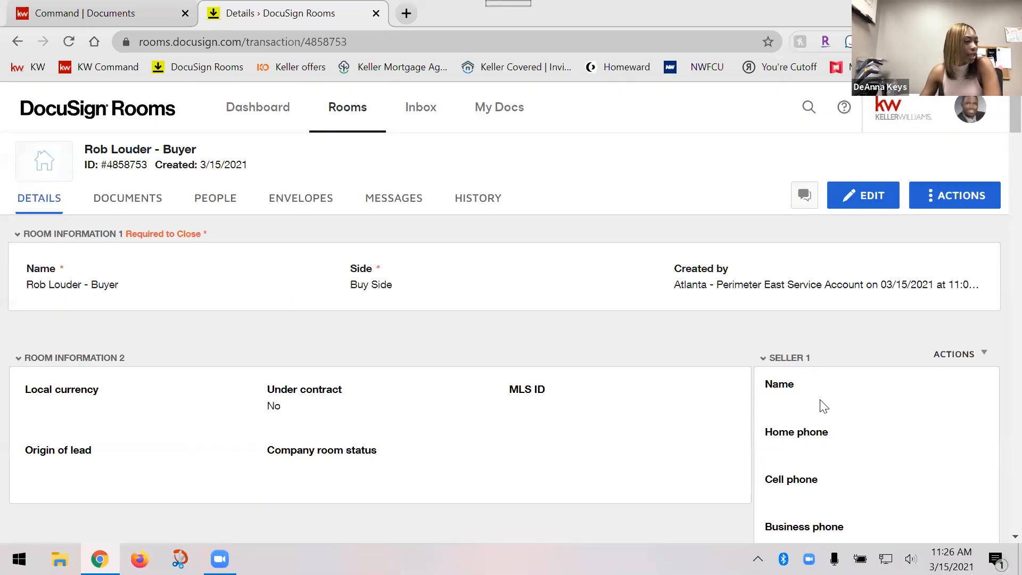
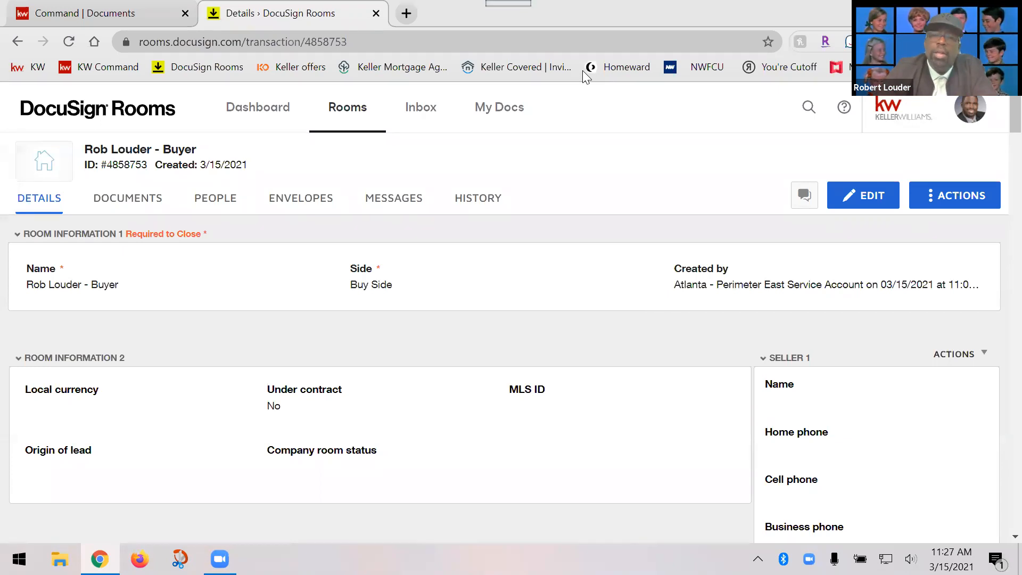
Minimize the browser showing the buyer room's details to reveal the Windows desktop.
click(930, 11)
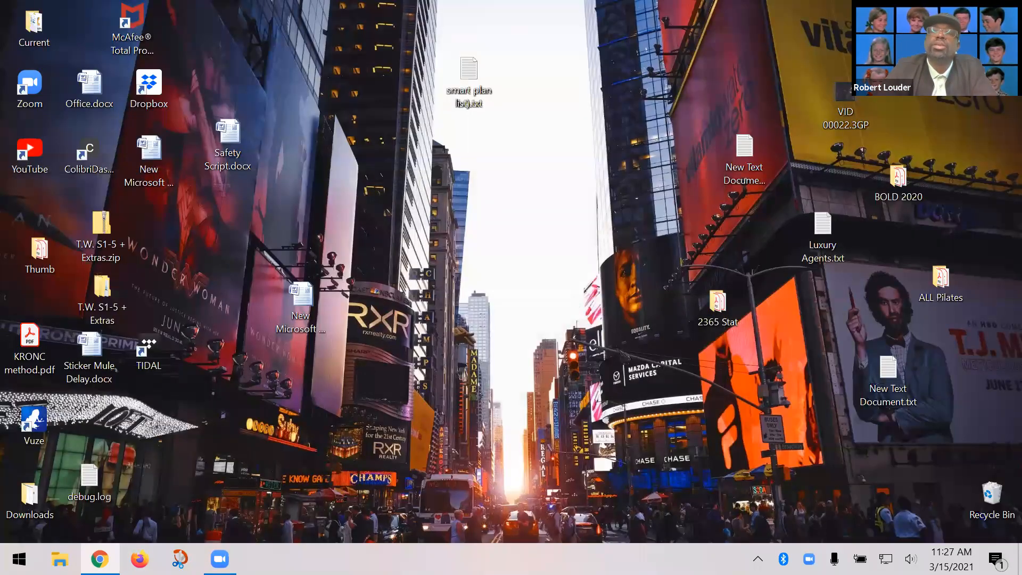
click(100, 559)
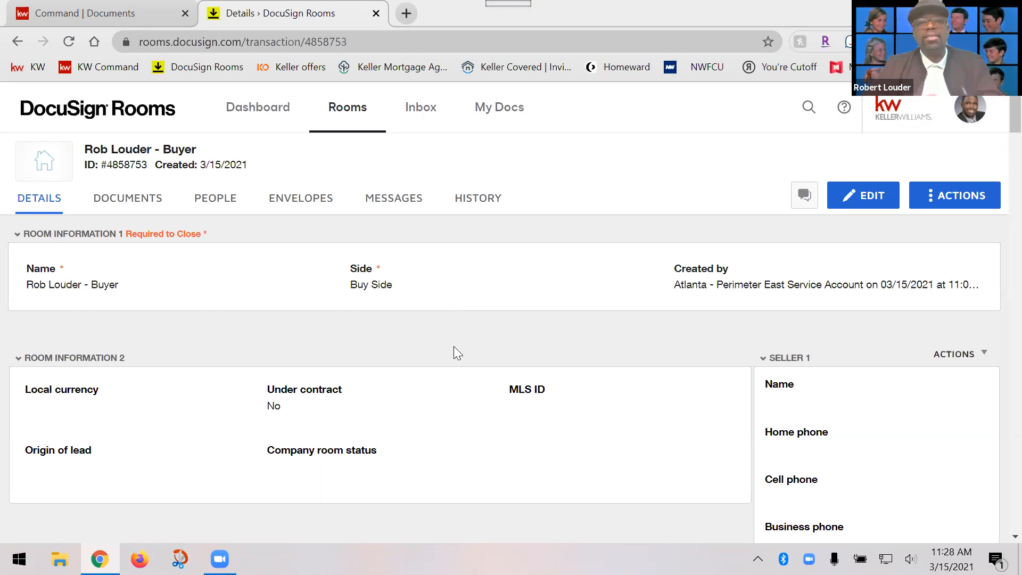
Browse the People, Documents and Details tabs, settle on Documents, and check the room's Actions menu.
click(215, 199)
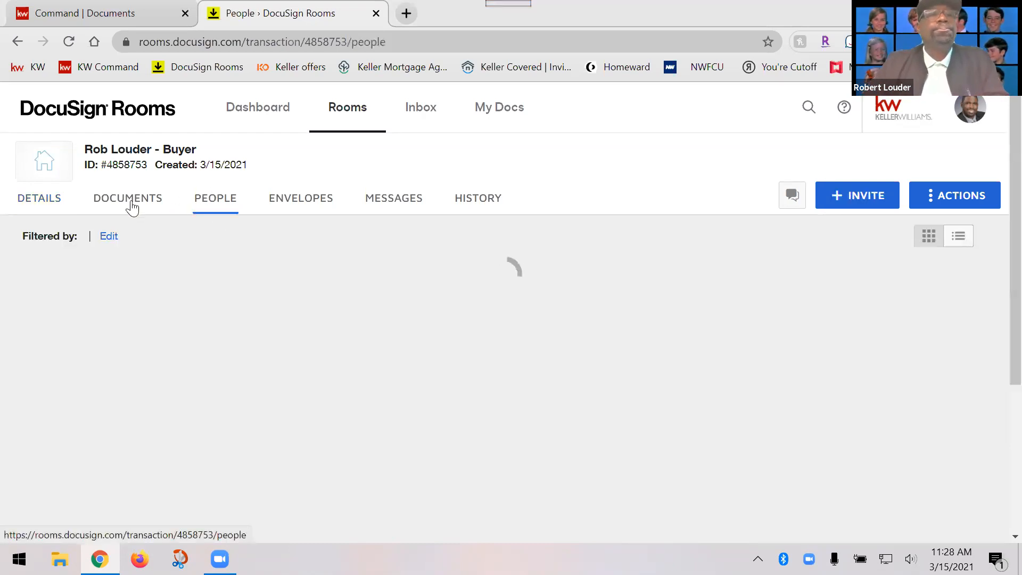
click(131, 207)
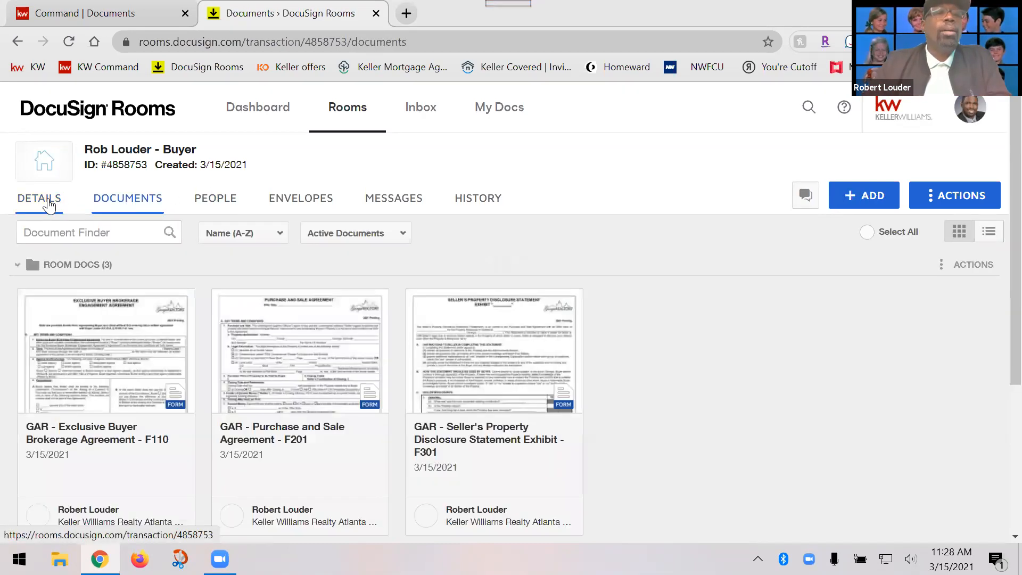
click(49, 204)
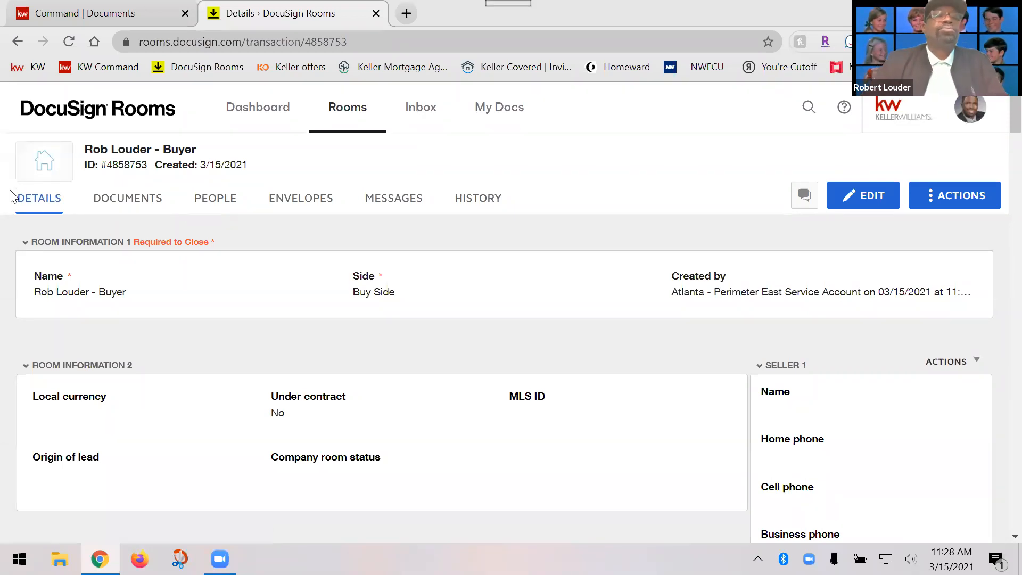
click(134, 209)
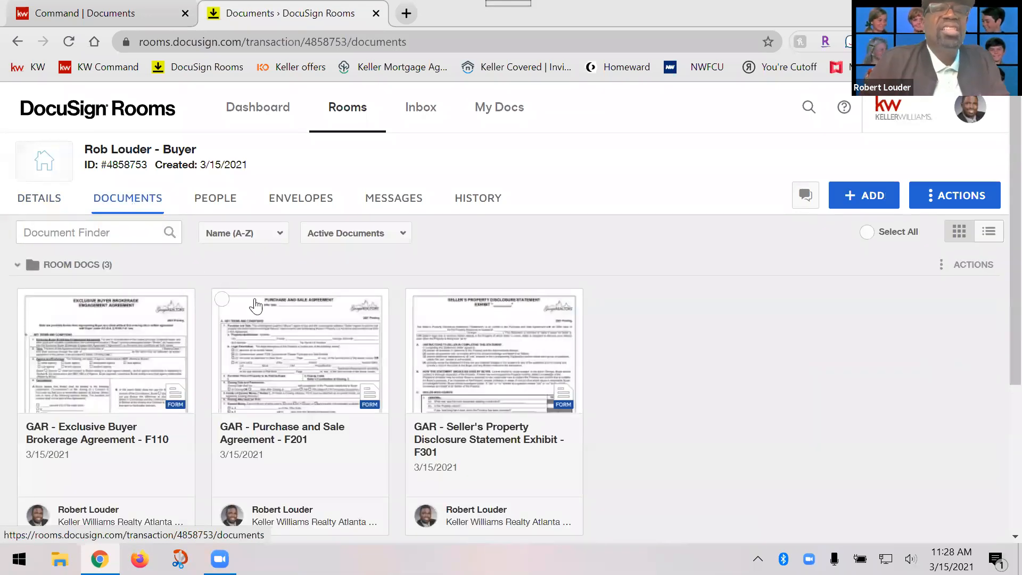
click(939, 197)
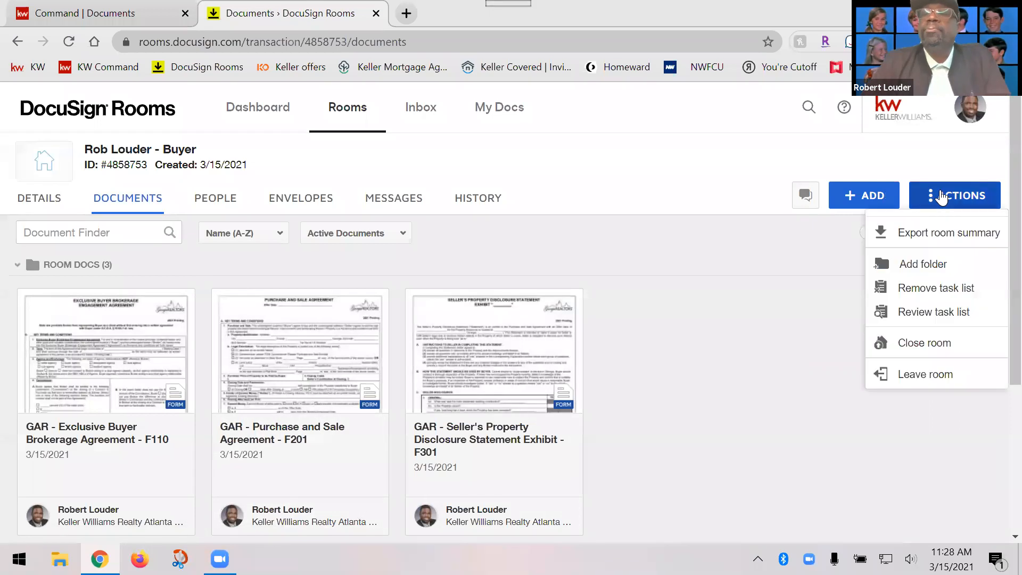
click(659, 339)
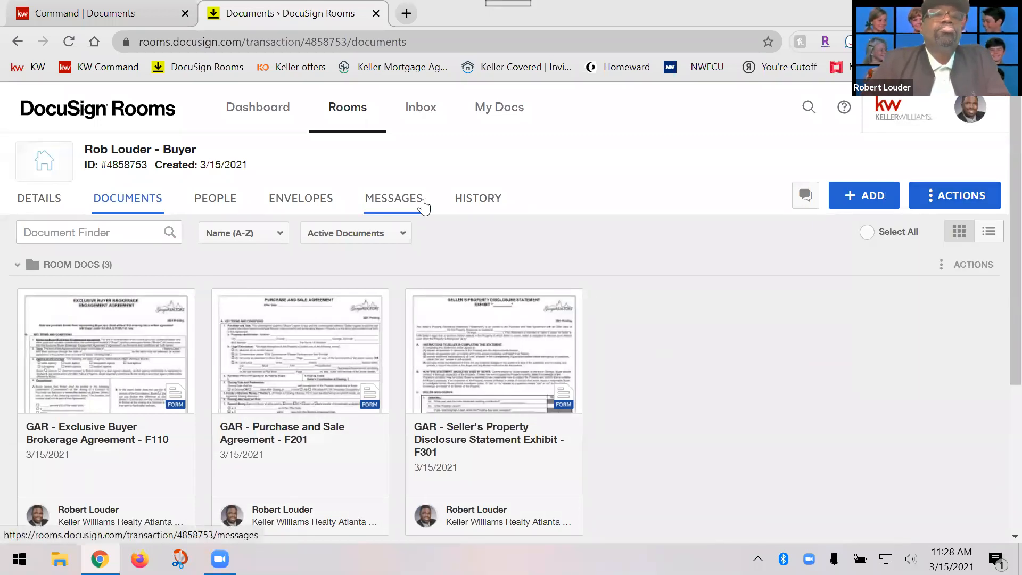
Open the room's Envelopes view and preview the first draft 'Please DocuSign' envelope.
click(330, 206)
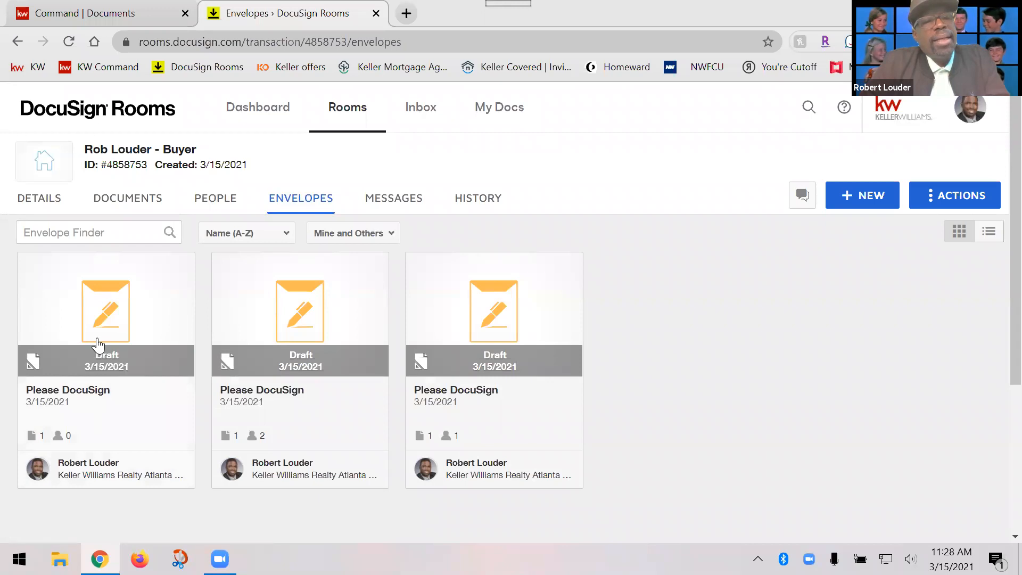
click(60, 442)
scroll(88, 294, down, 8)
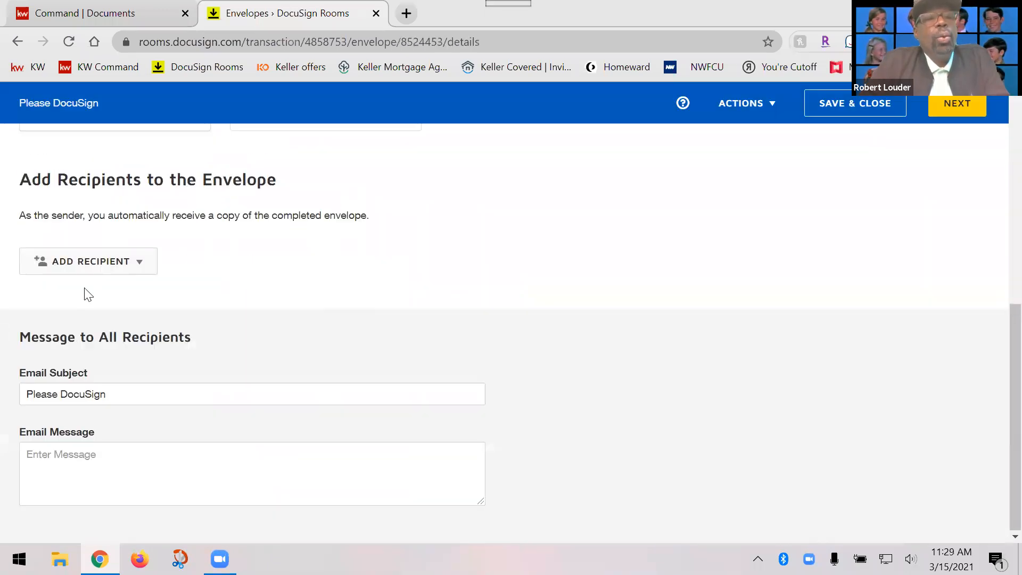
click(18, 42)
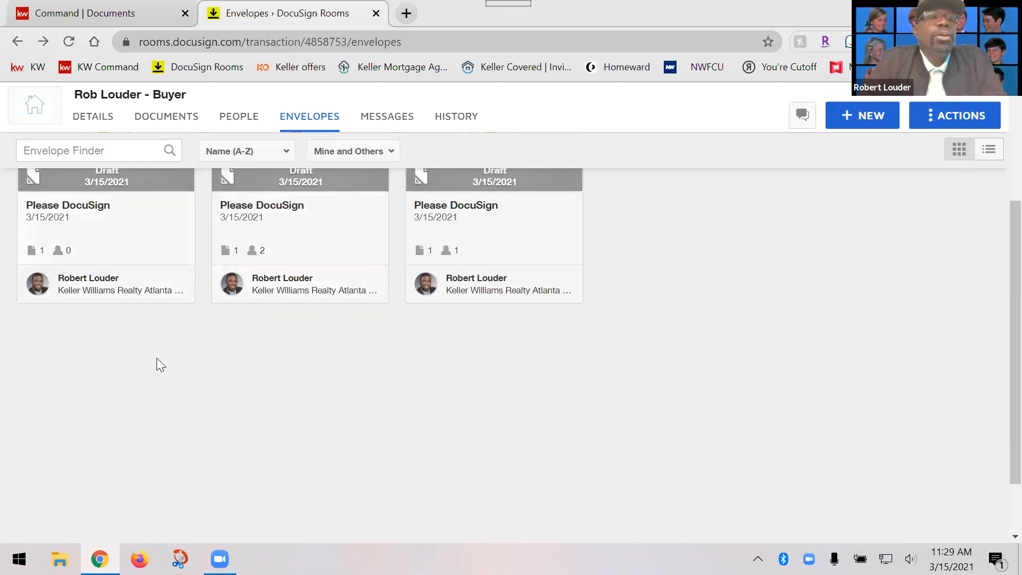
scroll(158, 362, up, 4)
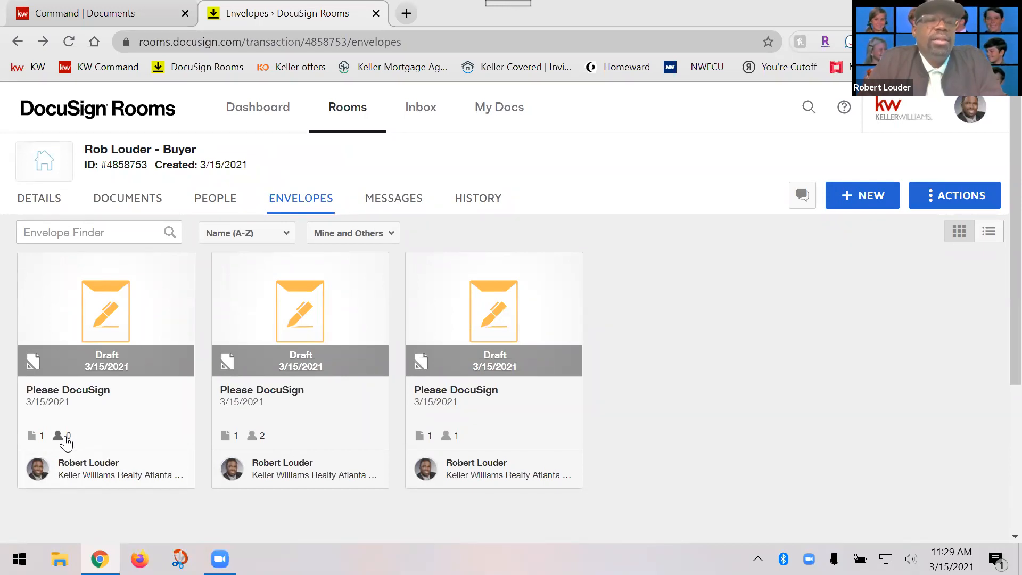
scroll(701, 346, down, 4)
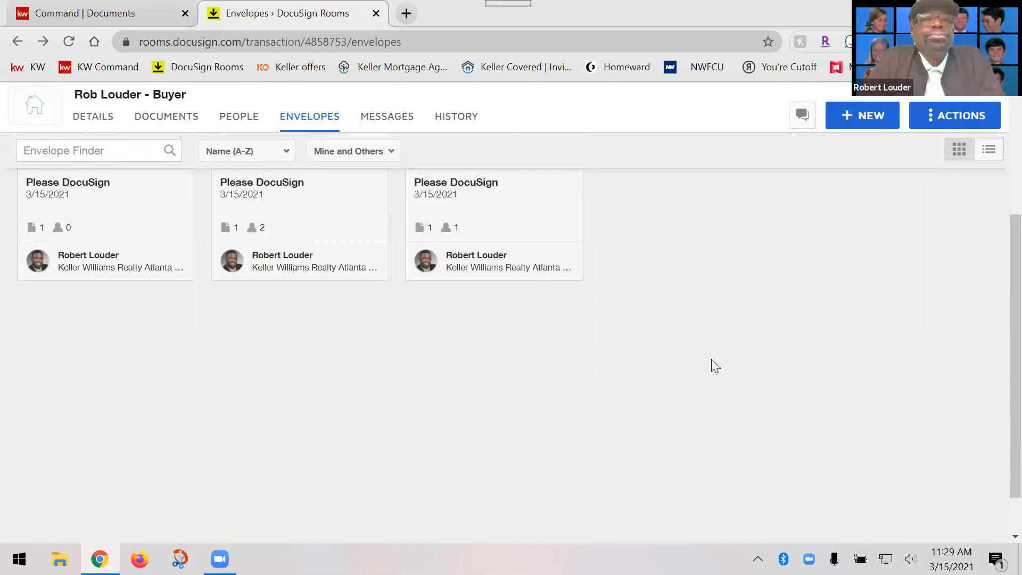
scroll(711, 359, up, 4)
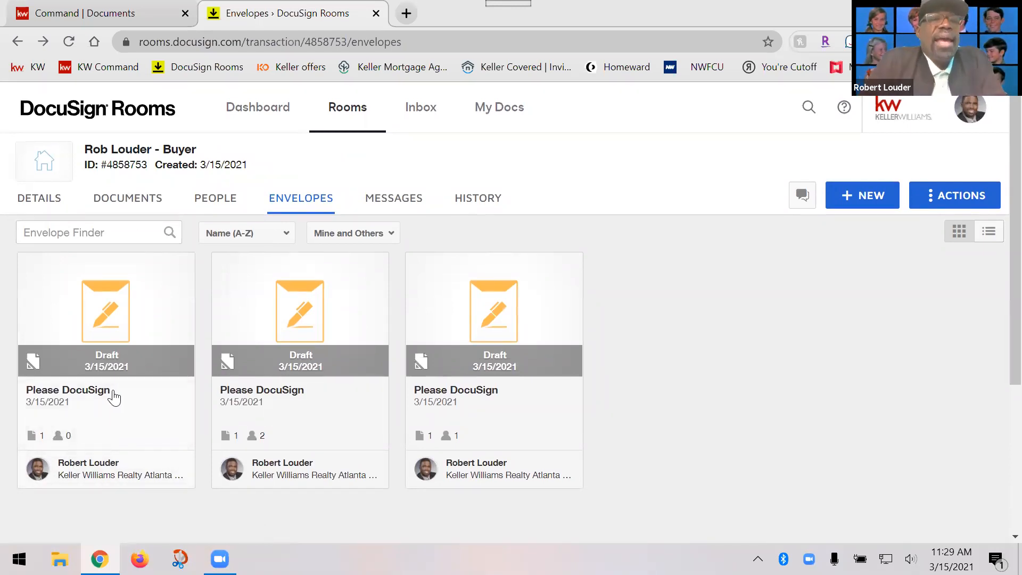
Reopen the first draft envelope, review its Actions menu, then return to the room's documents.
click(116, 356)
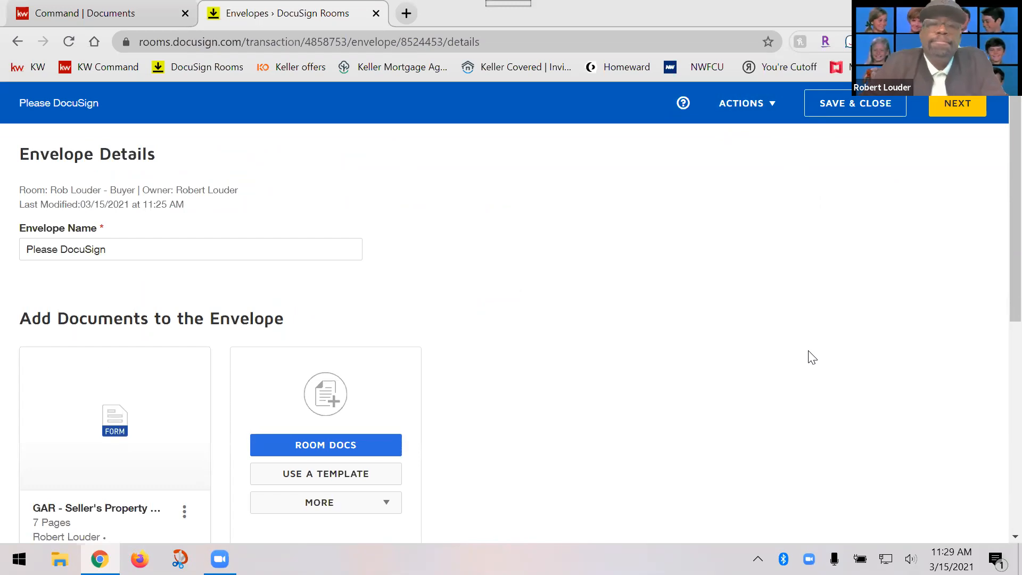
click(735, 102)
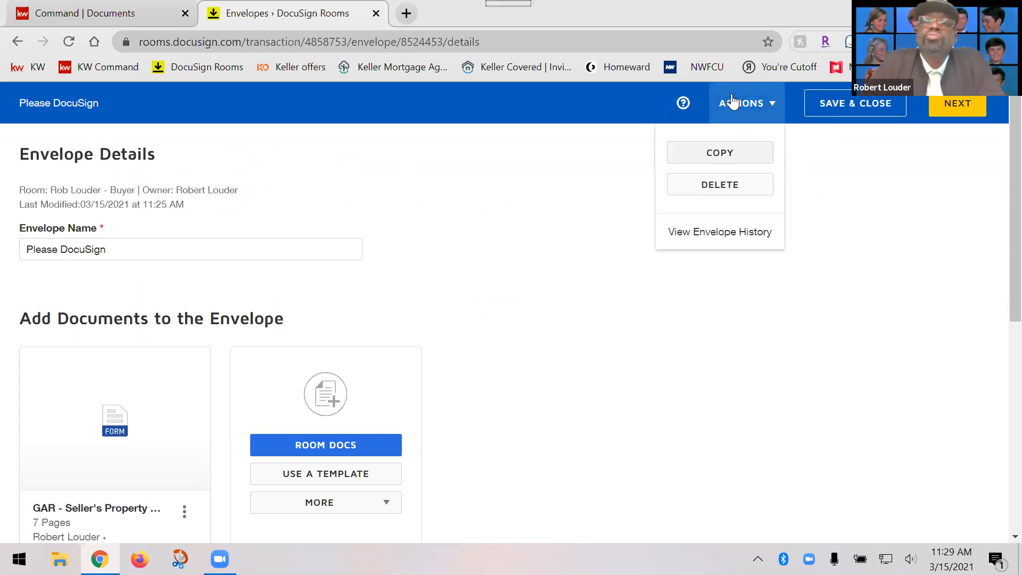
click(472, 273)
click(18, 41)
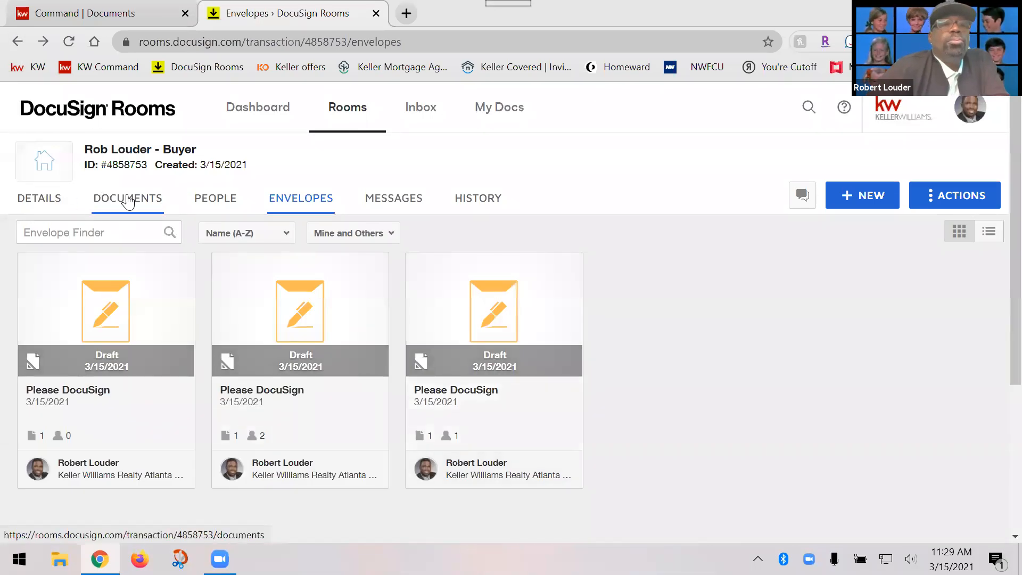
click(129, 202)
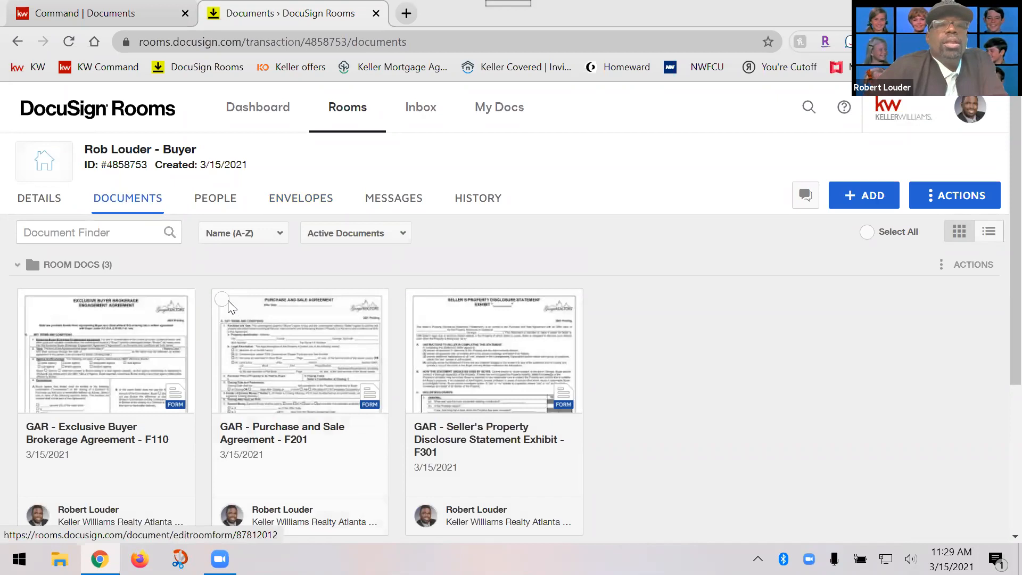
Preview the F201 Purchase and Sale Agreement, reviewing its Document Actions and Other Actions menus, then close it.
click(256, 346)
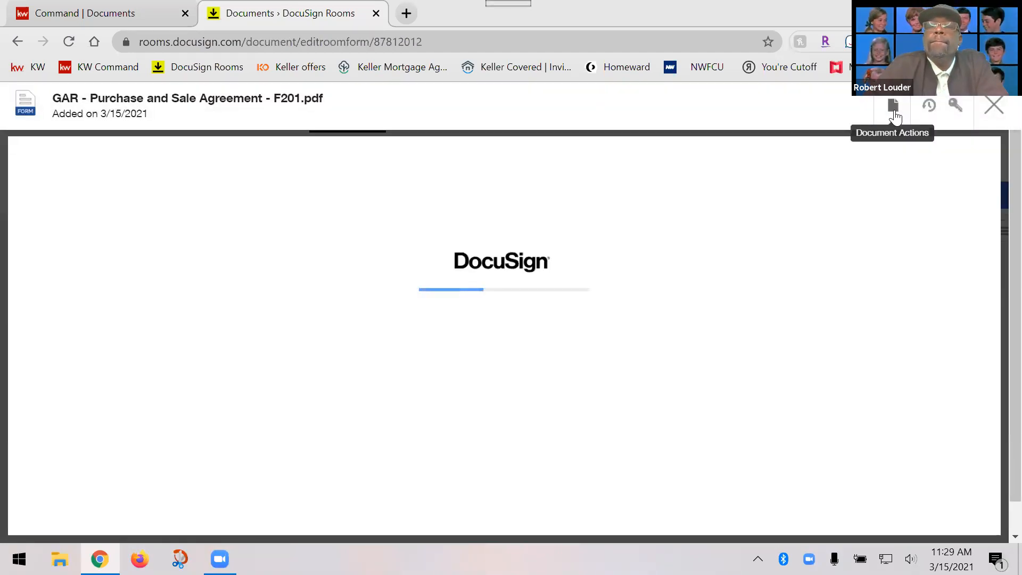
click(893, 107)
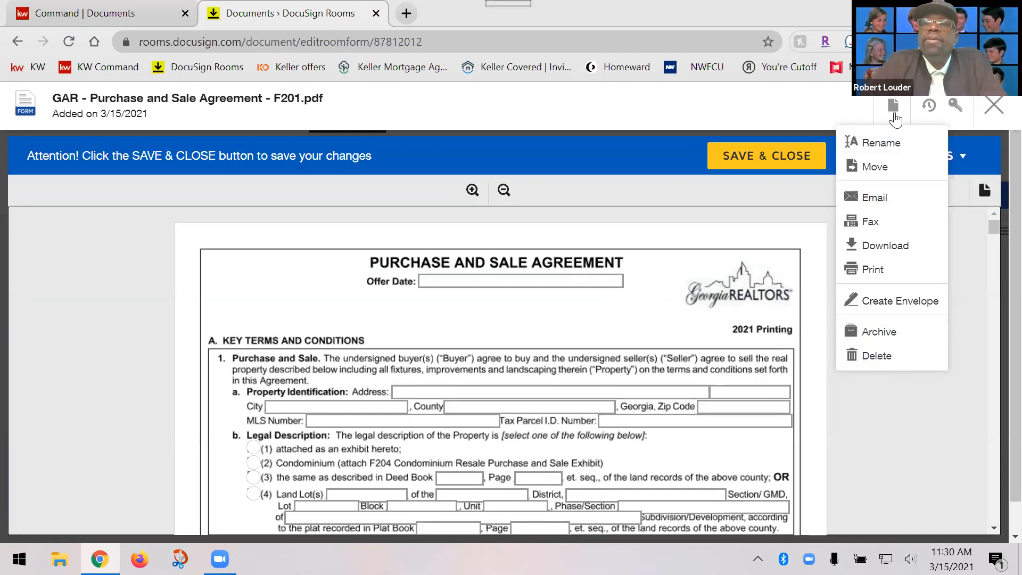
click(419, 113)
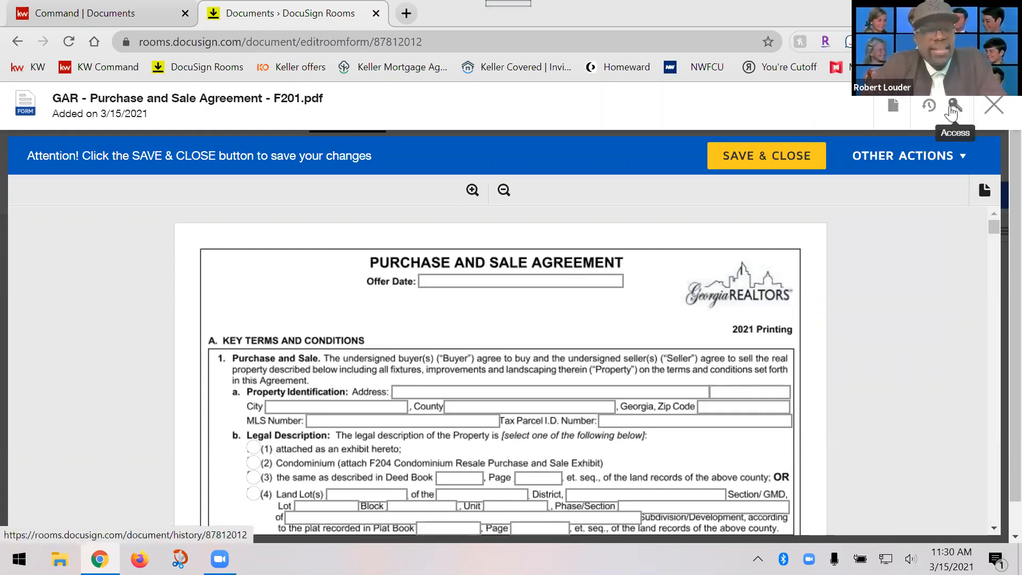
click(936, 158)
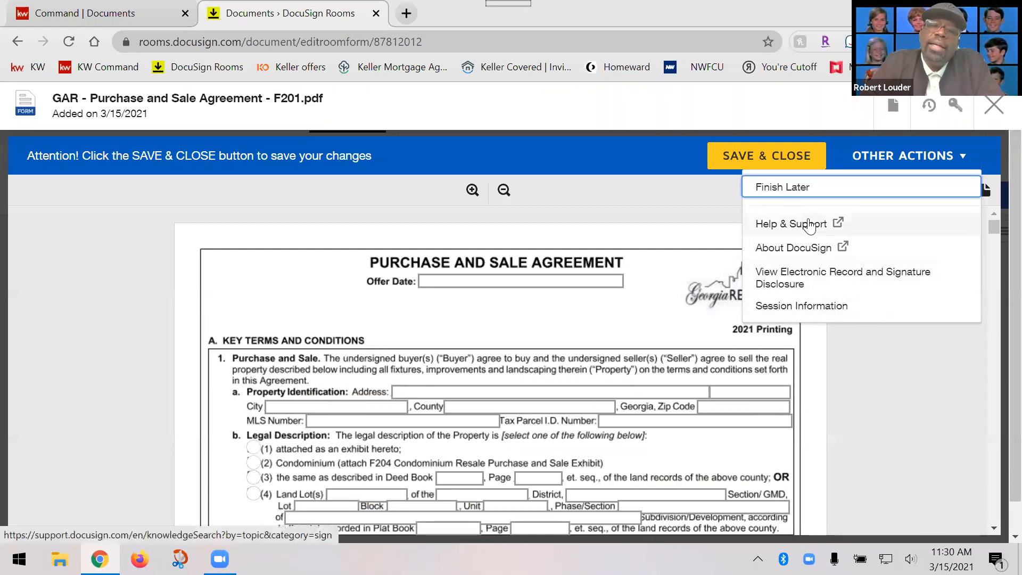
click(879, 388)
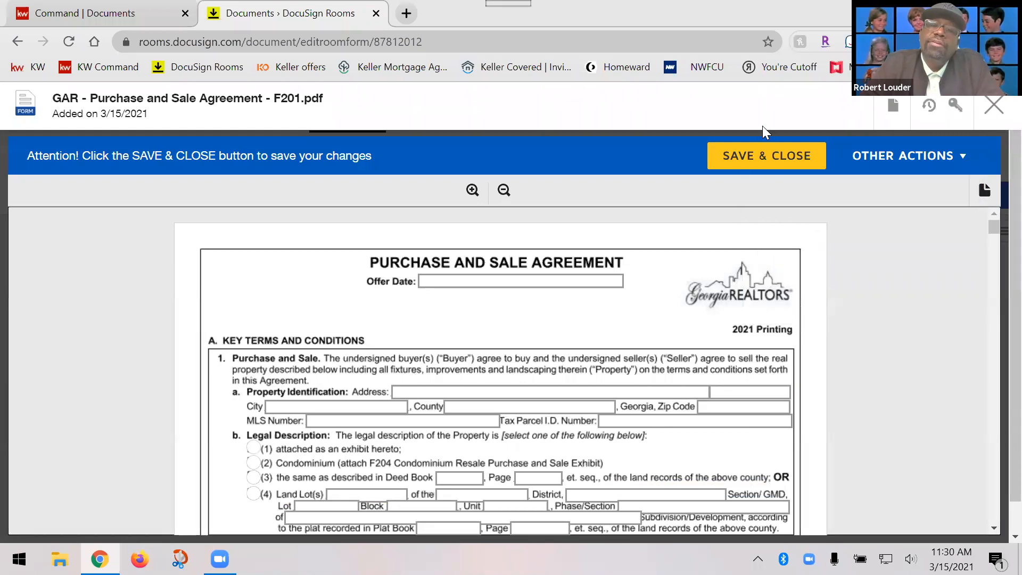
click(895, 109)
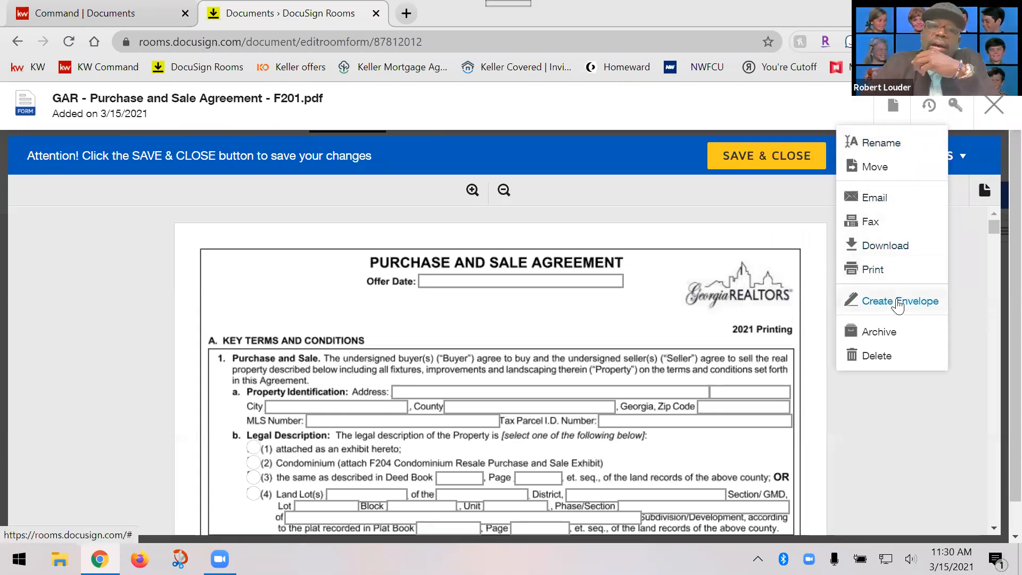
click(992, 106)
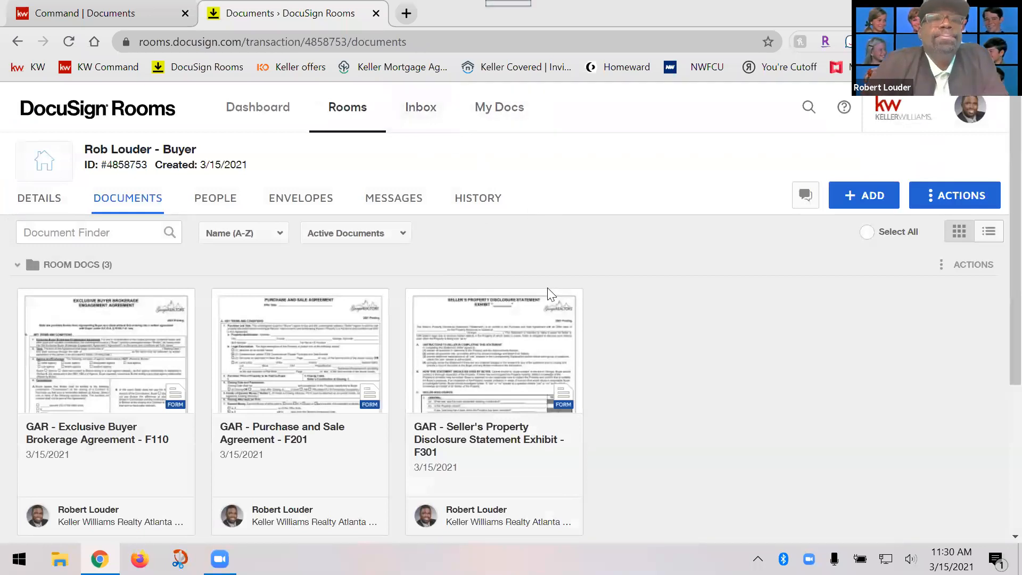
Select the F110 Exclusive Buyer Brokerage Agreement, open it for editing, then go back to Documents.
scroll(760, 377, down, 3)
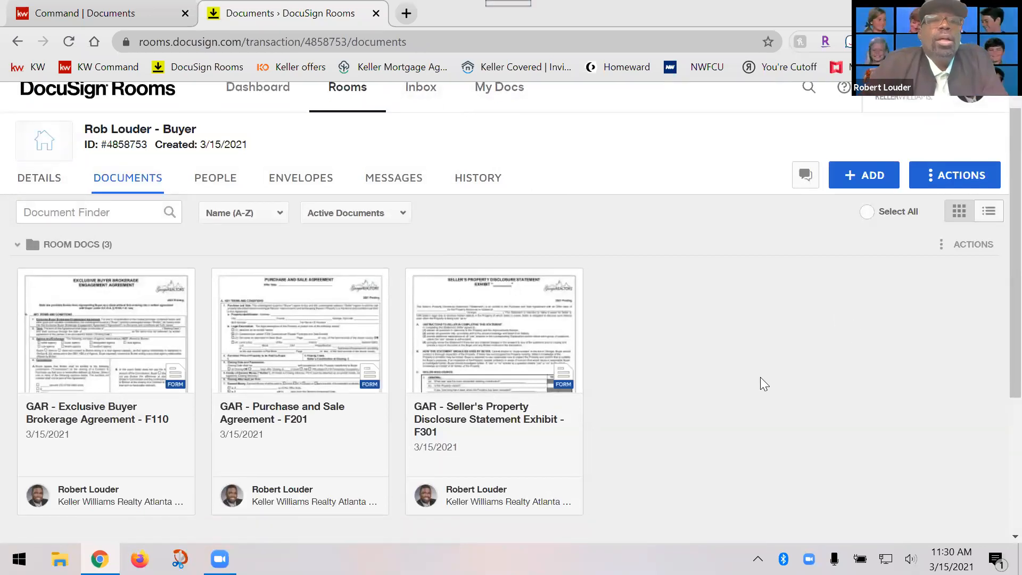
scroll(727, 319, up, 3)
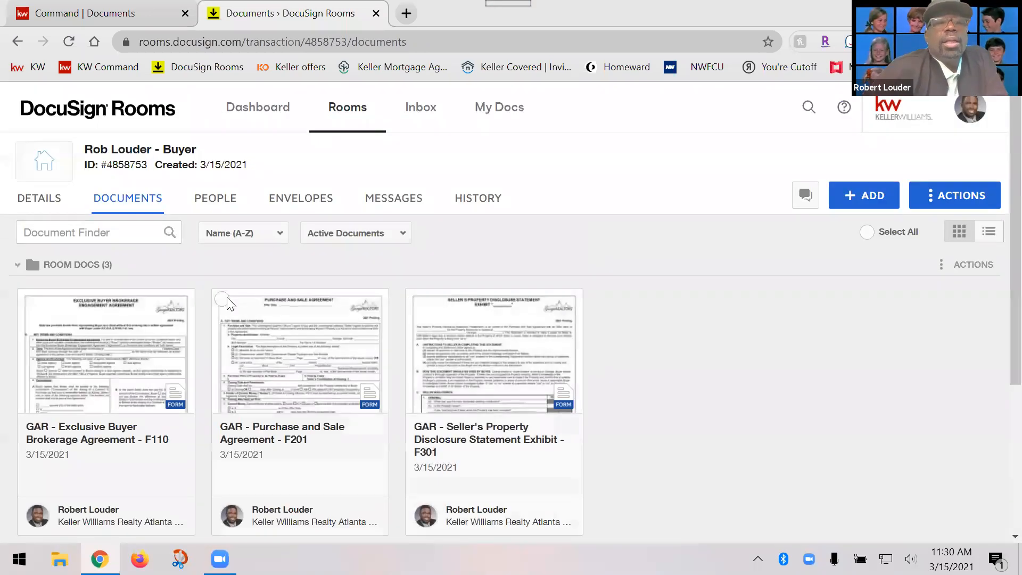
click(27, 299)
click(525, 232)
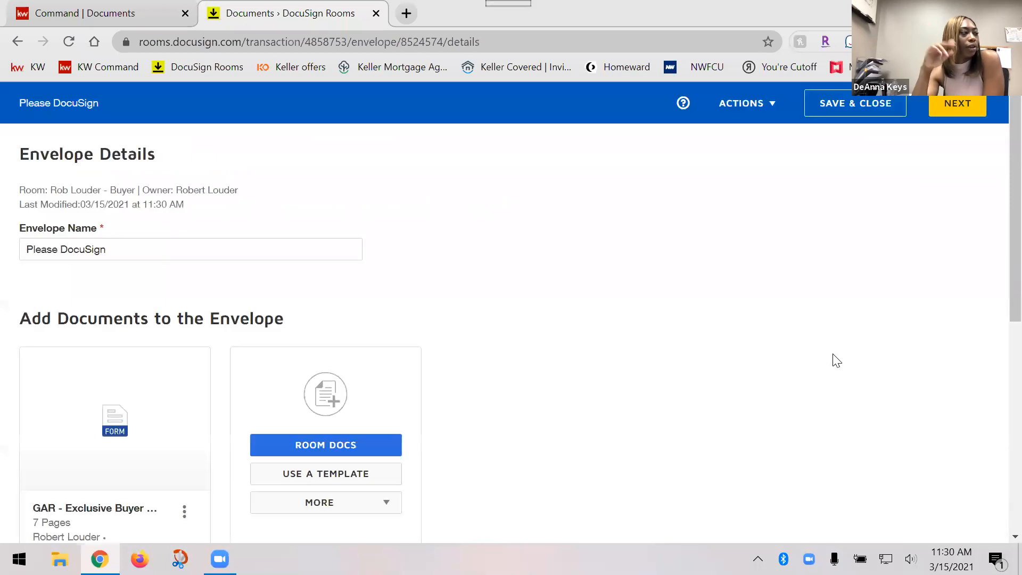
scroll(746, 353, down, 5)
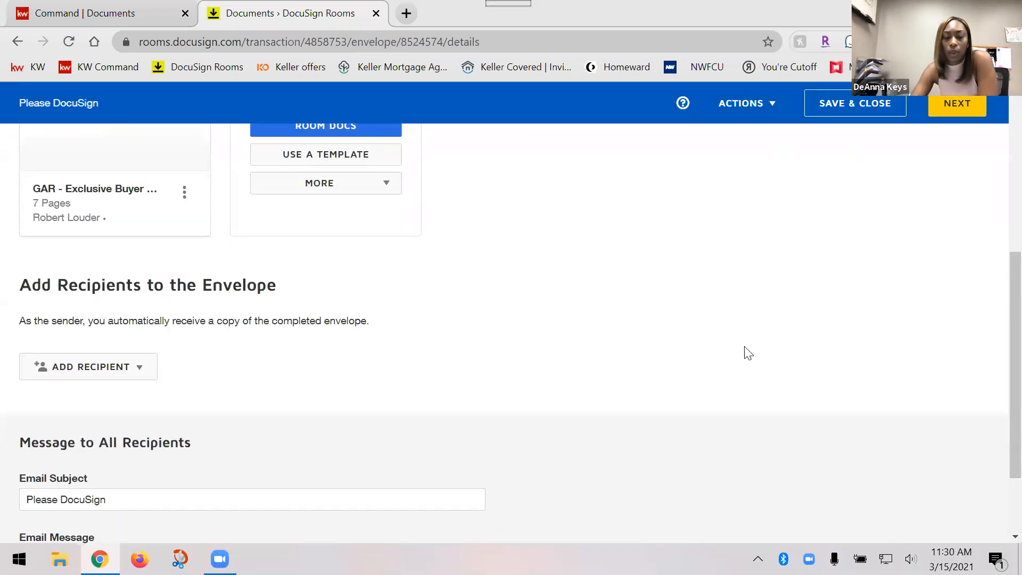
scroll(745, 353, down, 2)
scroll(745, 353, up, 6)
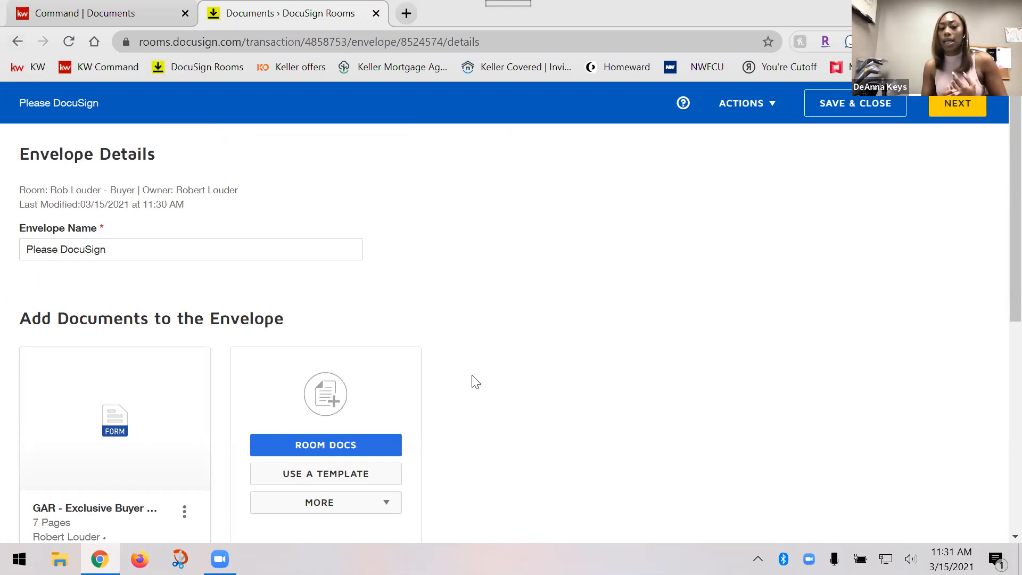
click(18, 41)
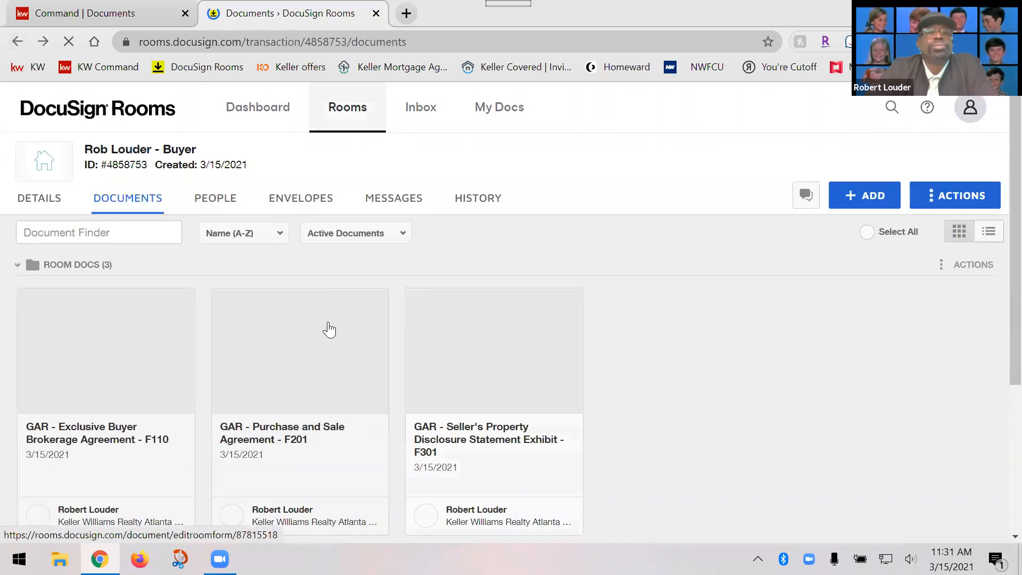
click(27, 300)
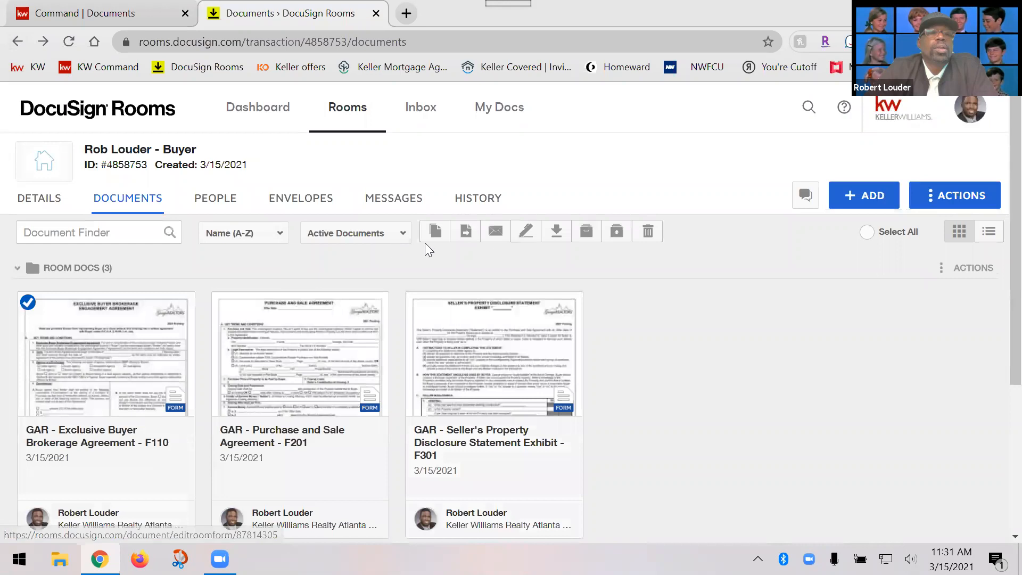
click(524, 232)
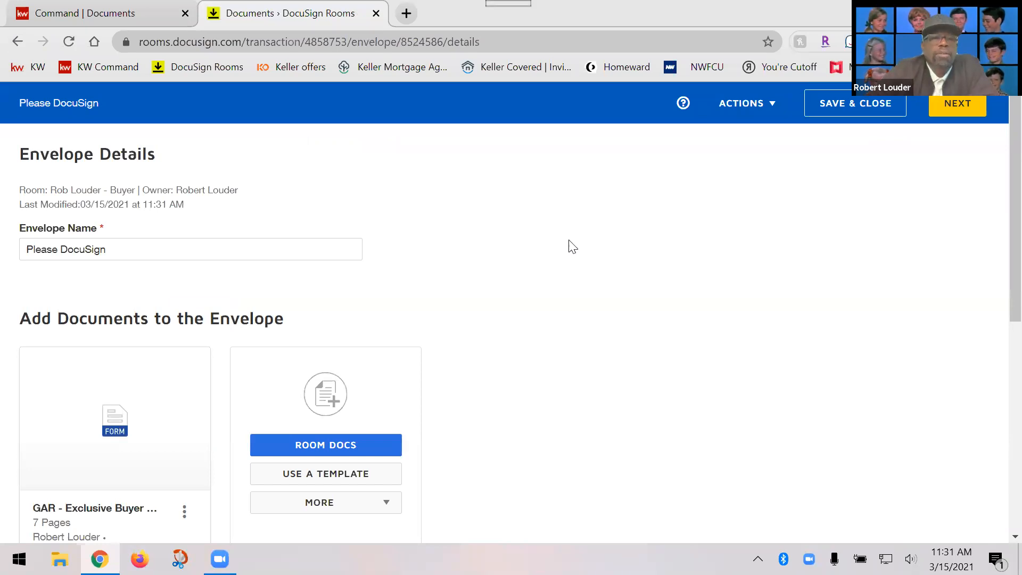
scroll(535, 278, down, 8)
scroll(526, 334, up, 8)
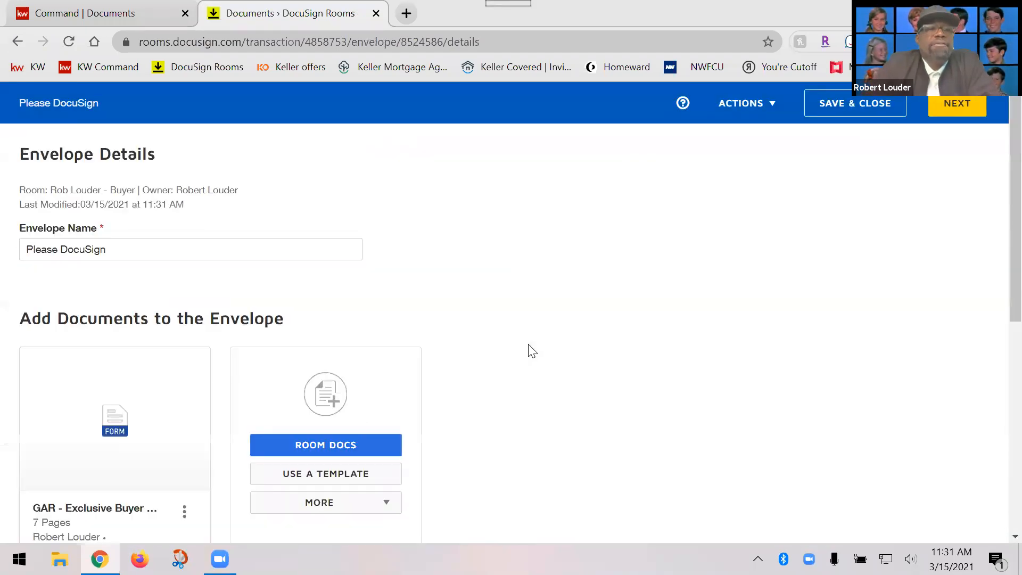
scroll(162, 374, down, 5)
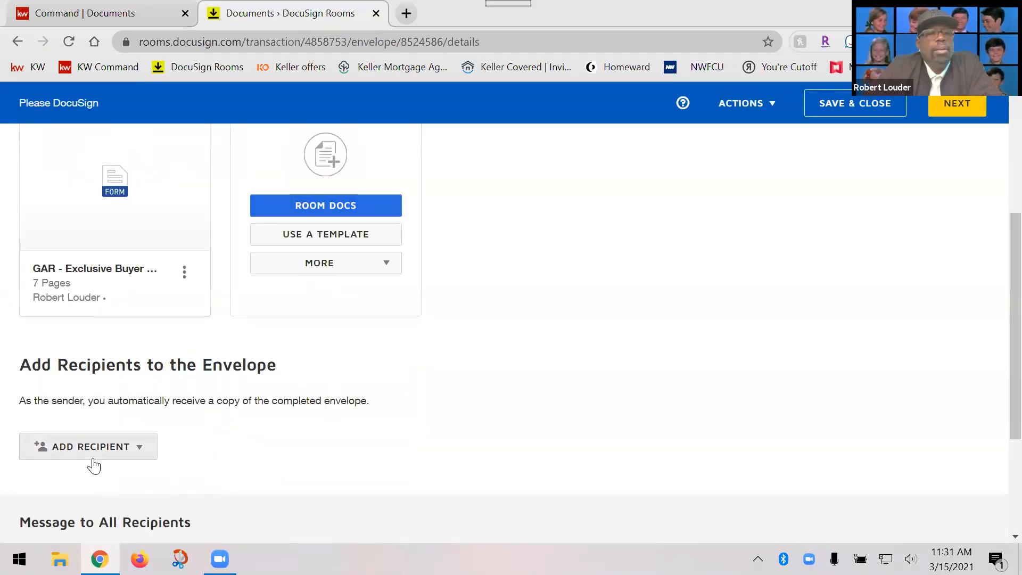
click(93, 457)
click(98, 506)
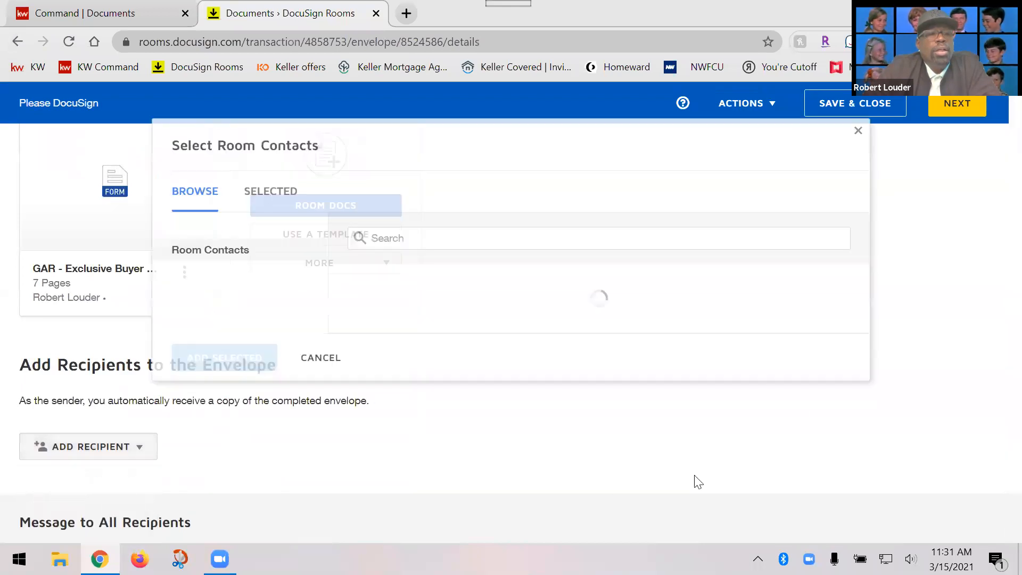
click(356, 357)
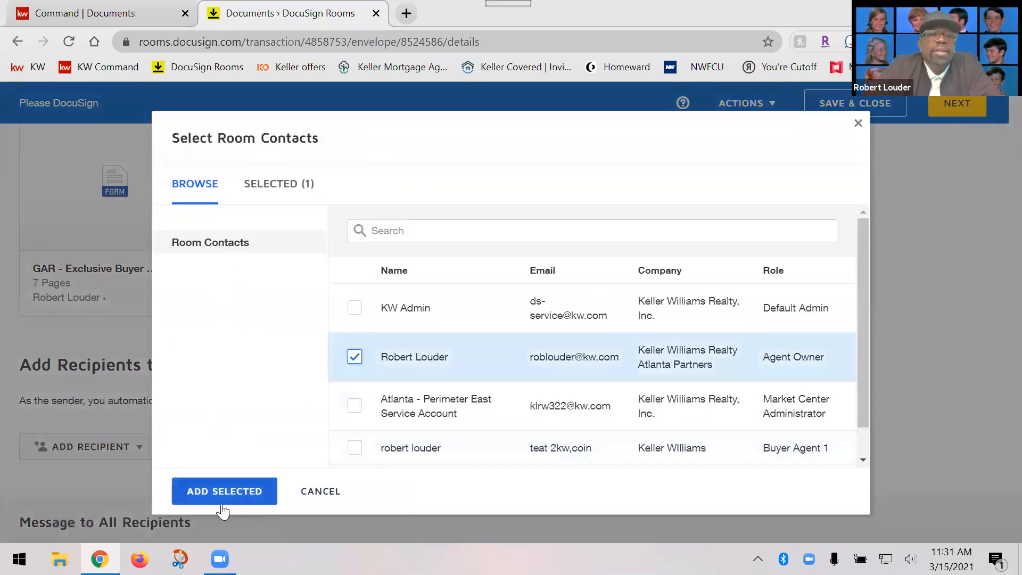
click(317, 492)
scroll(585, 370, down, 3)
scroll(606, 363, up, 6)
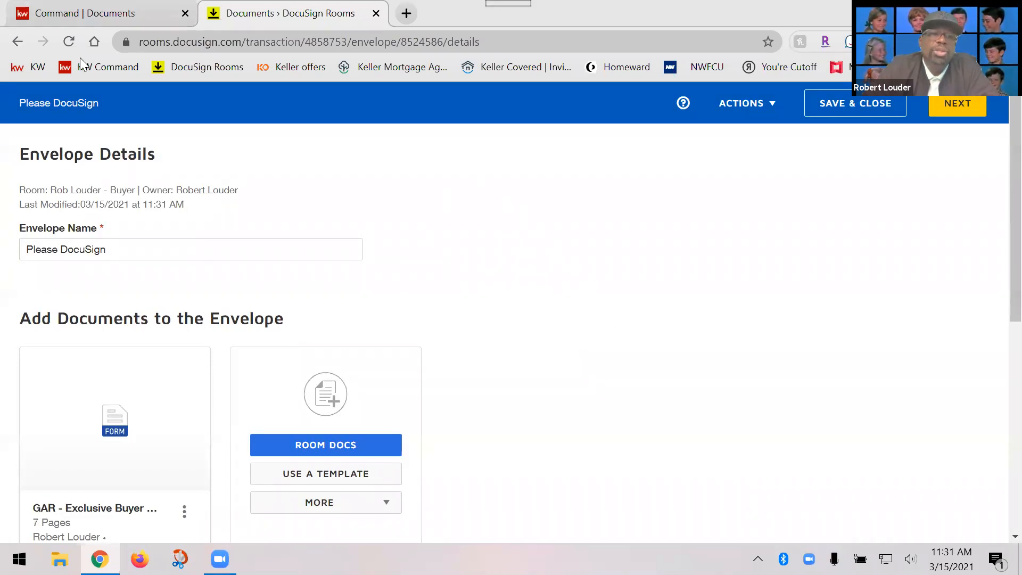
click(18, 41)
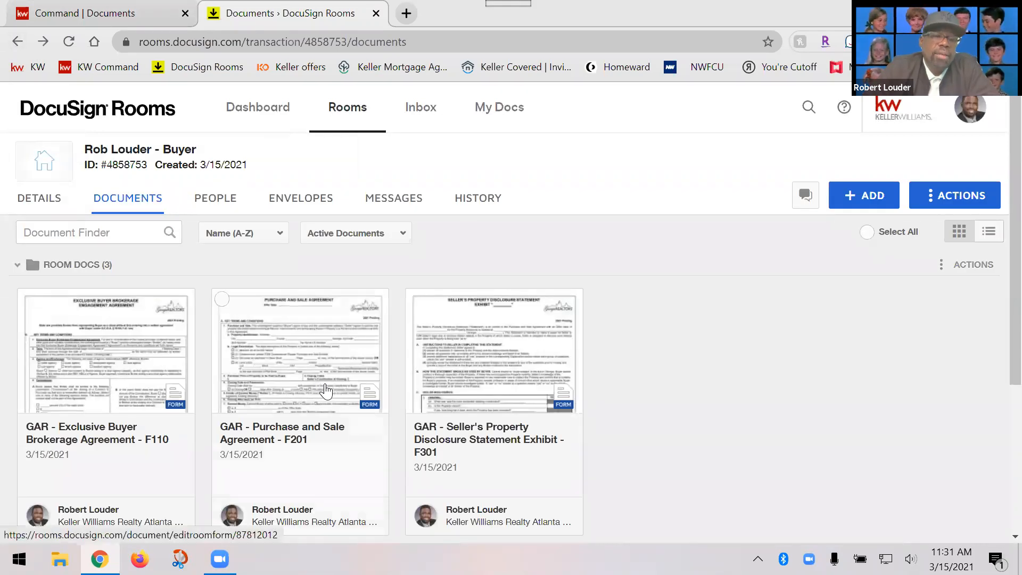
click(290, 345)
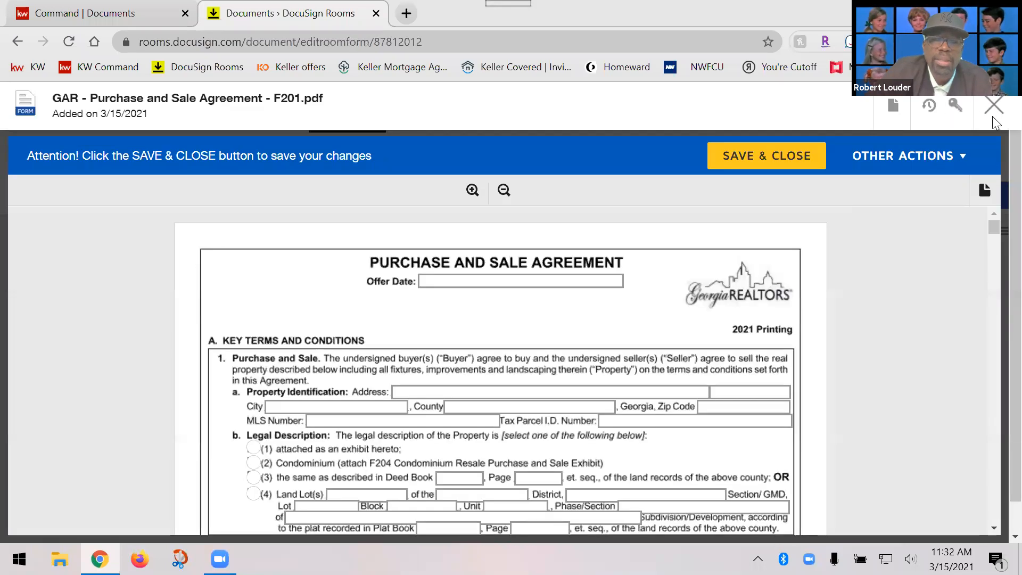
click(993, 104)
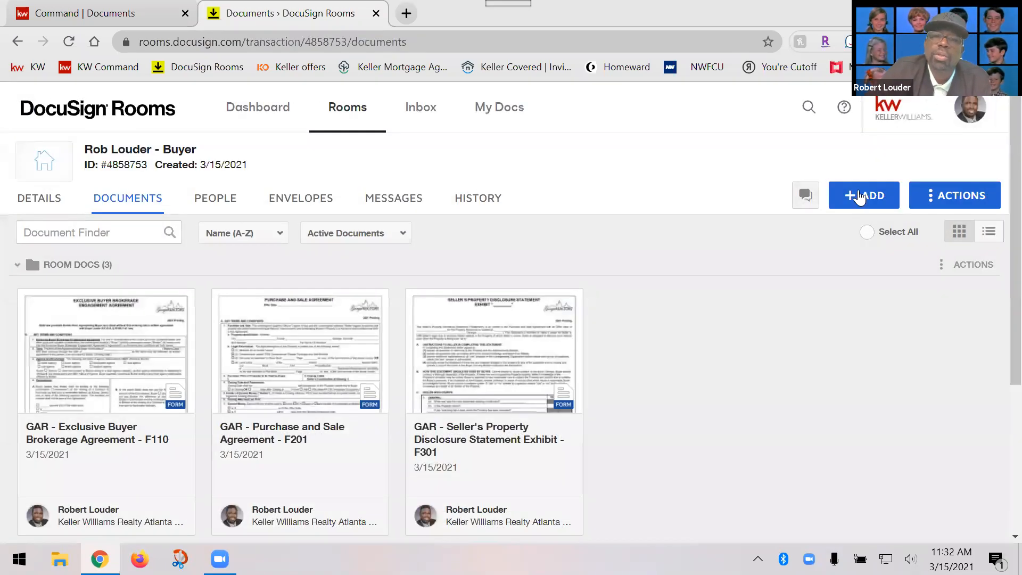
click(859, 197)
click(702, 286)
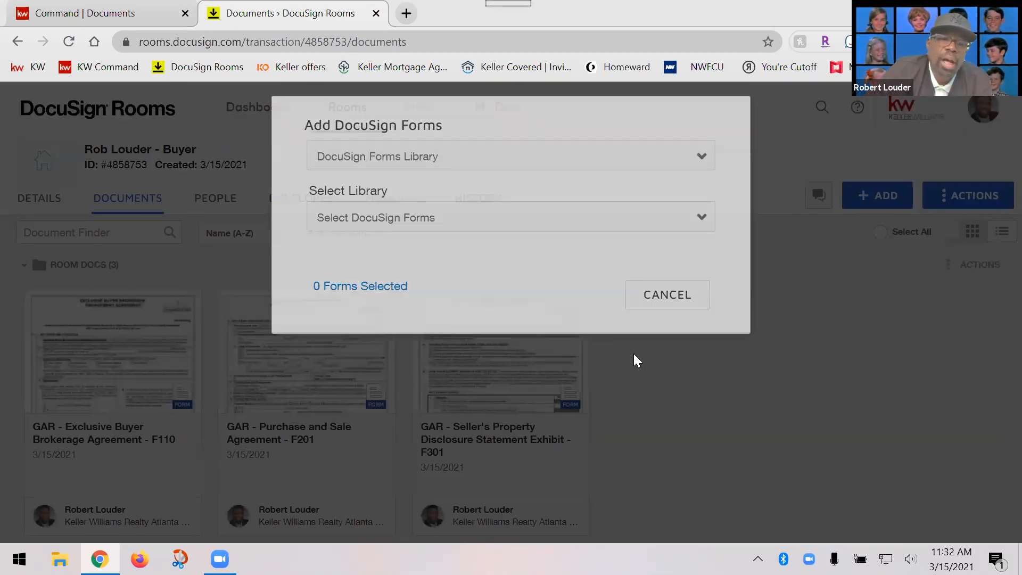
click(668, 311)
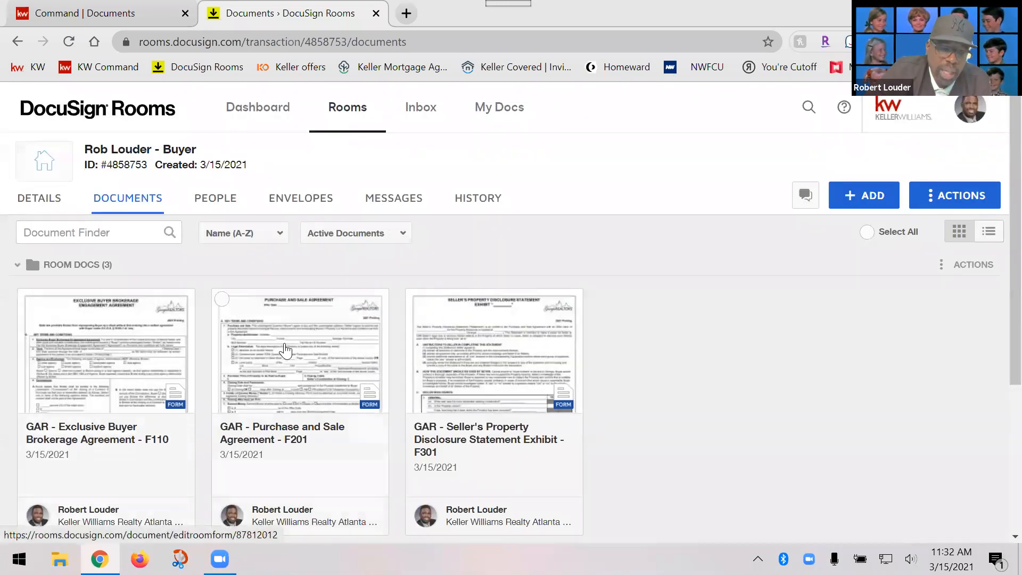
click(547, 309)
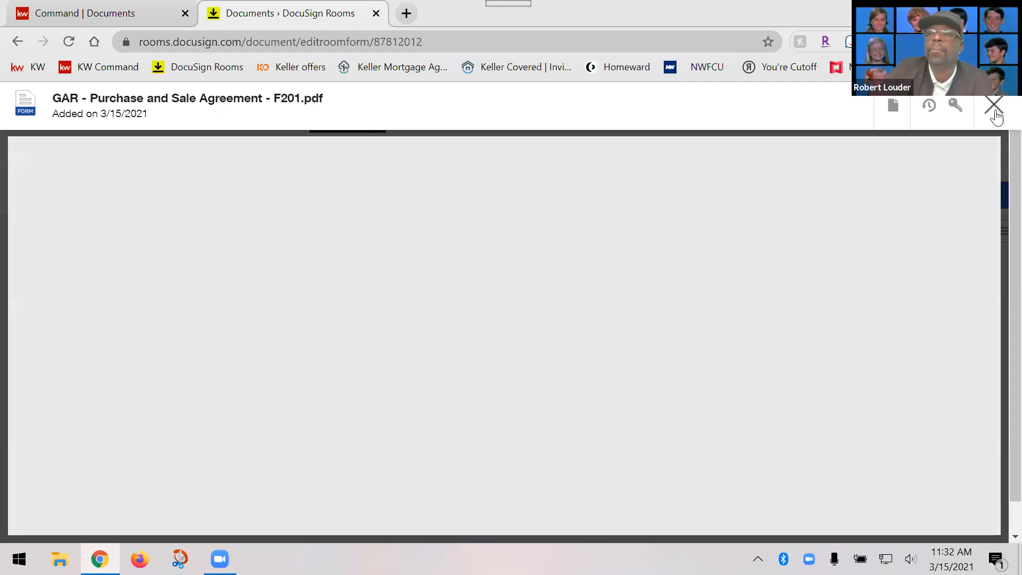
click(994, 108)
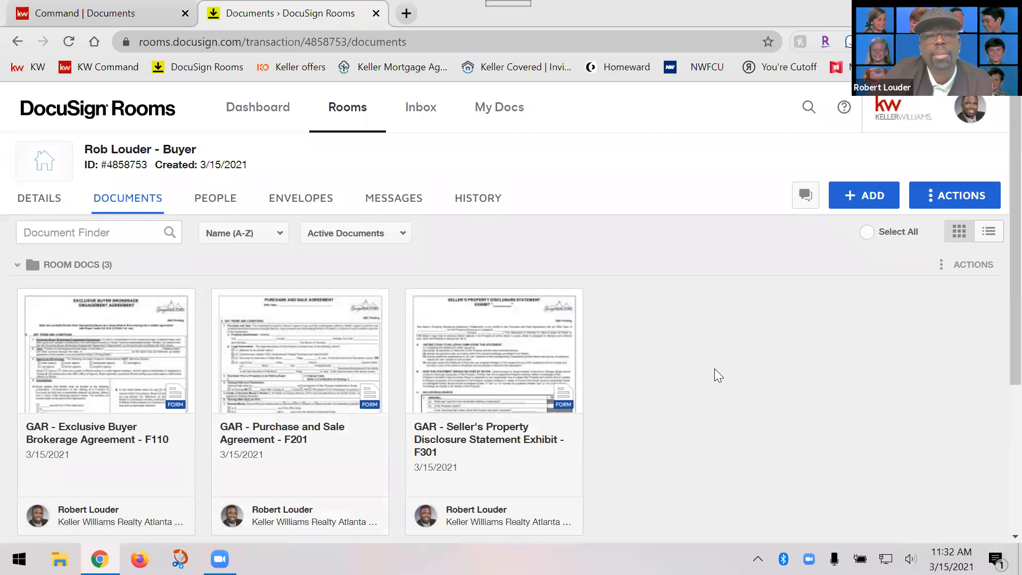
scroll(716, 391, down, 5)
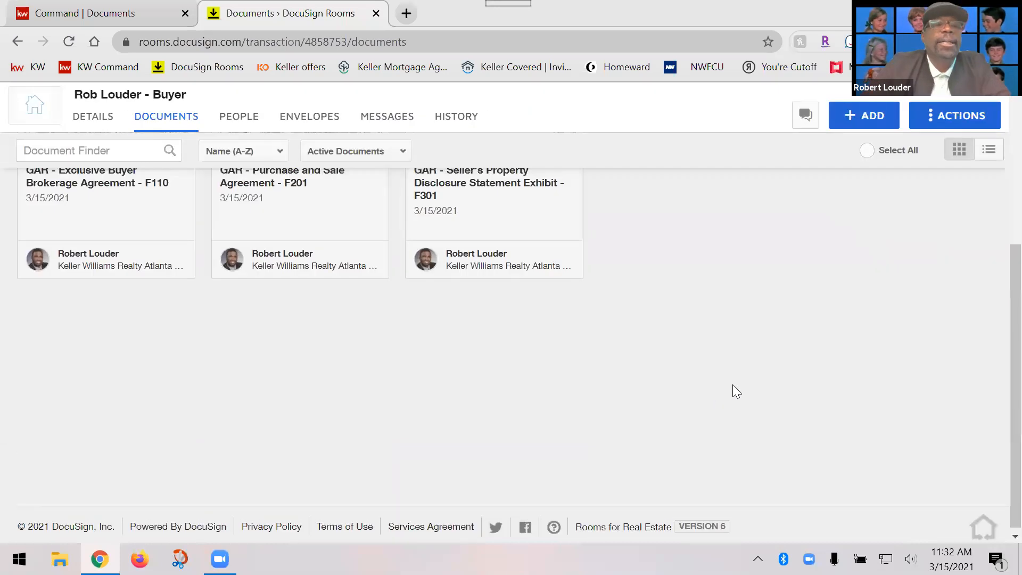
scroll(732, 384, up, 5)
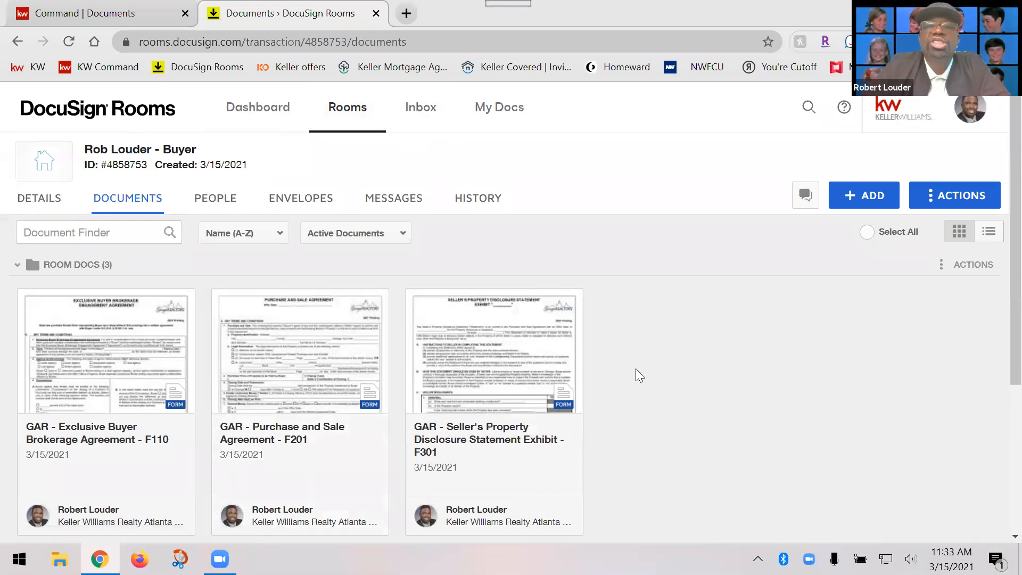
Show the Under Contract document checklist in KW Command.
click(77, 12)
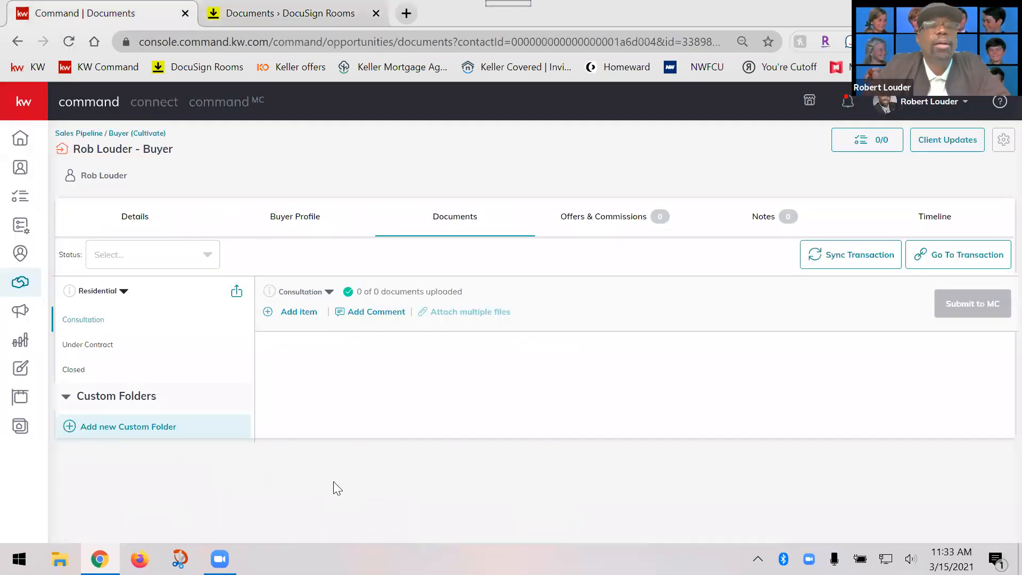
click(95, 345)
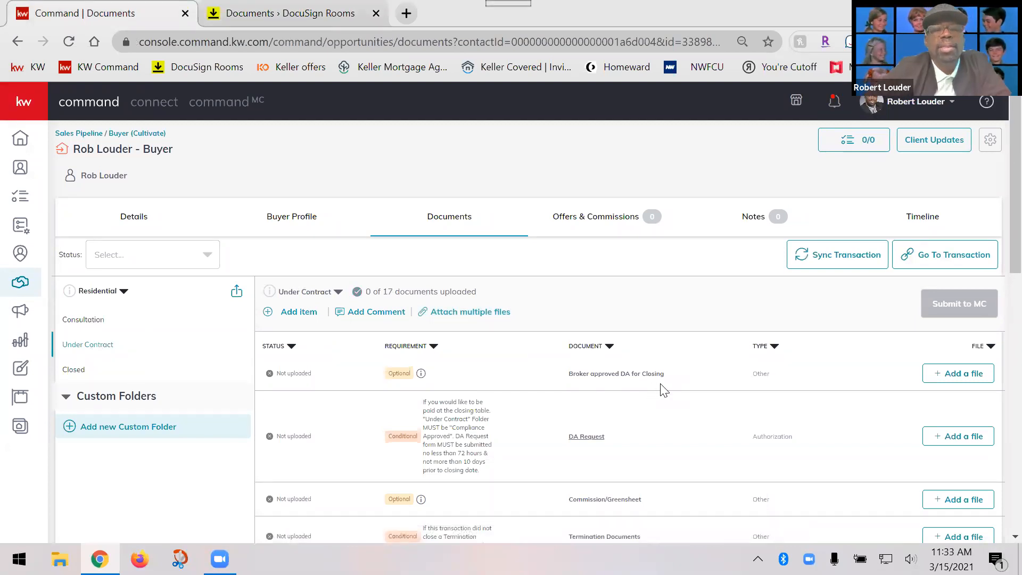
scroll(663, 390, down, 5)
scroll(664, 390, up, 3)
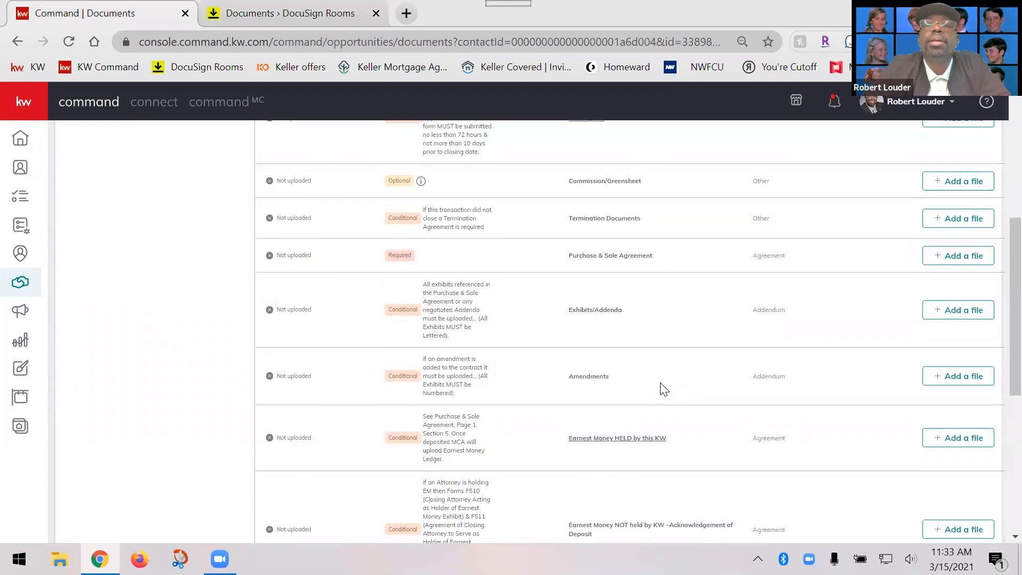
scroll(663, 390, down, 4)
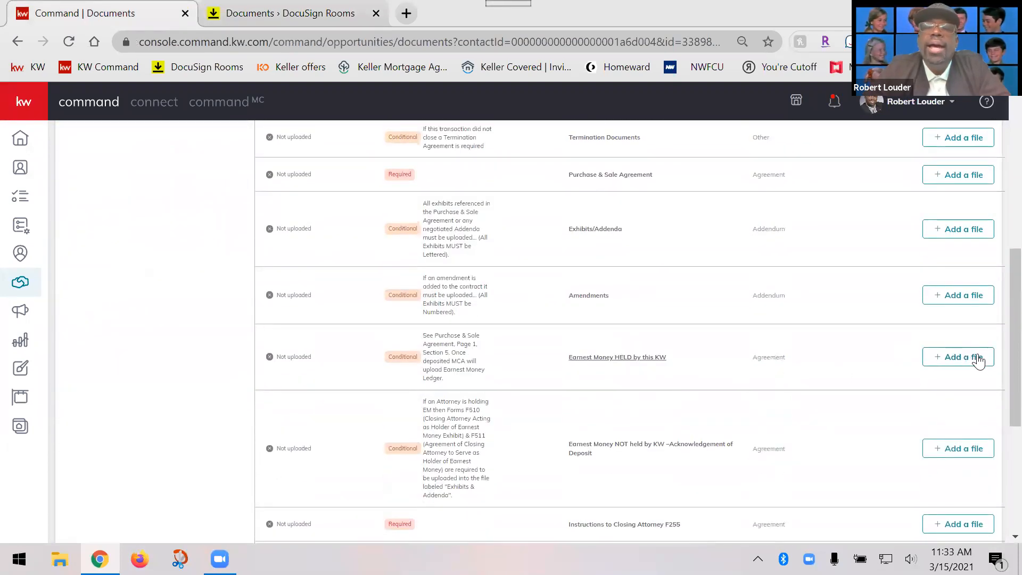
Attach the F110 Exclusive Buyer Brokerage Agreement from DocuSign to the Amendments item.
click(974, 294)
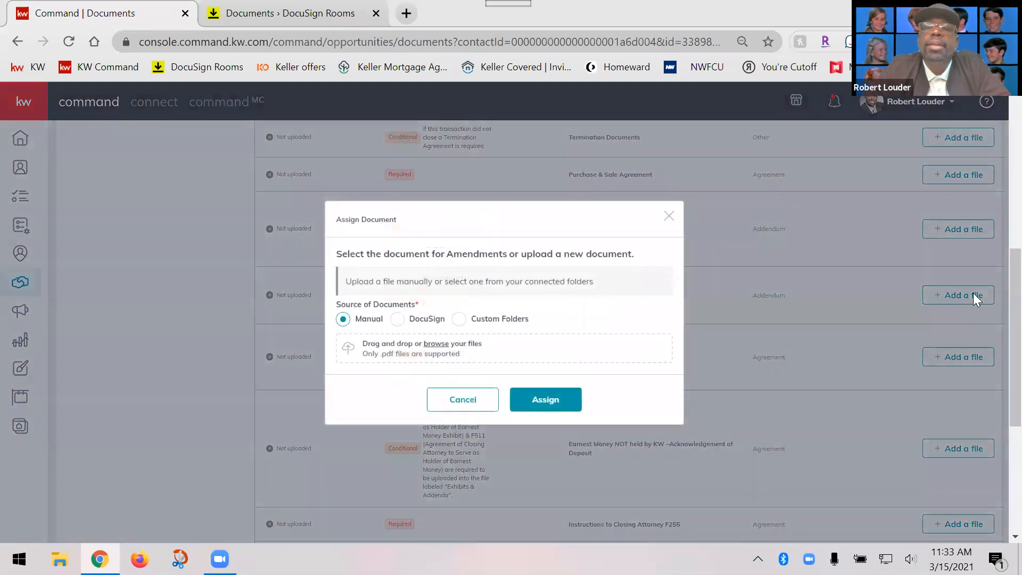
click(397, 319)
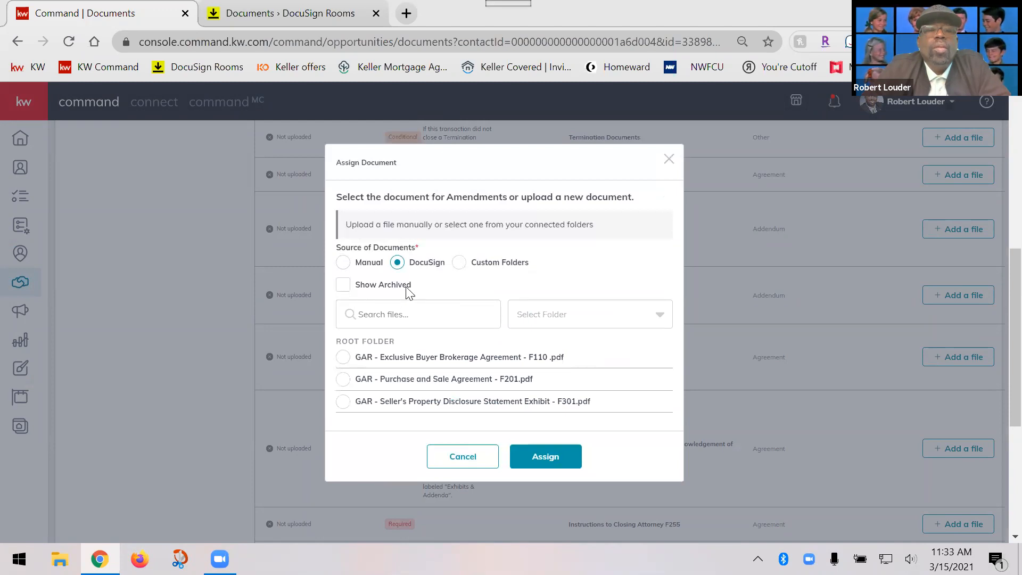
click(570, 319)
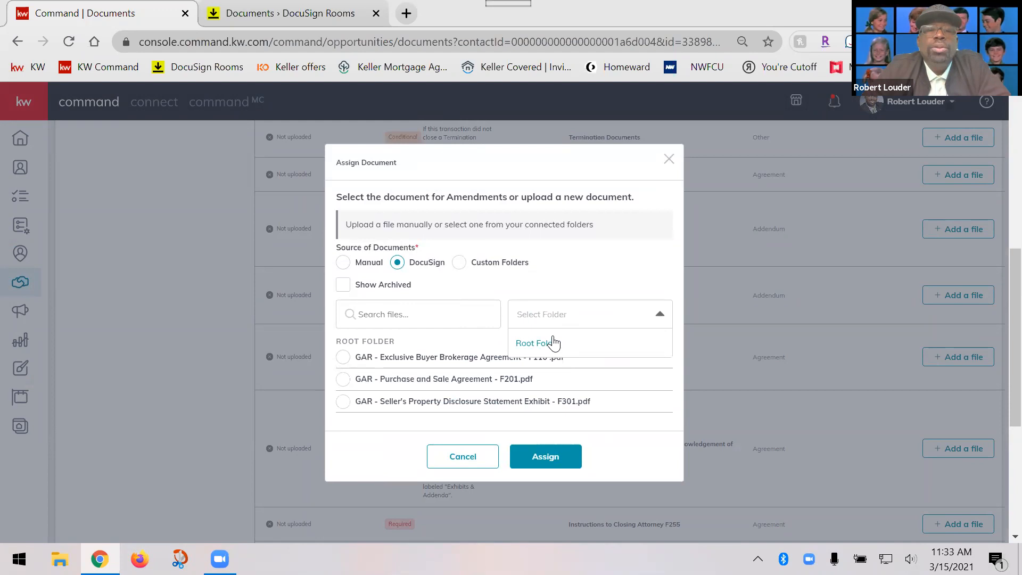
click(585, 245)
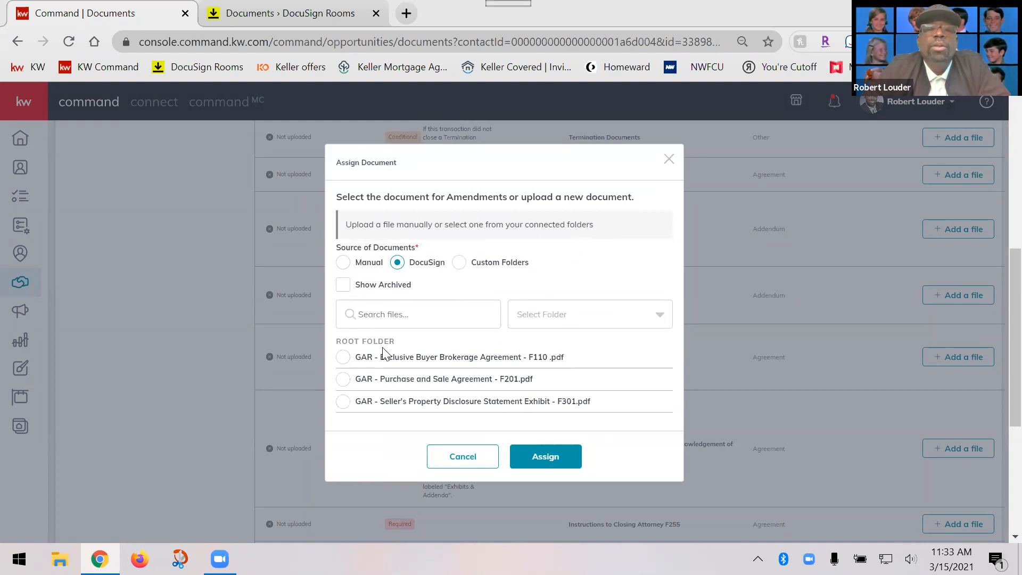
click(343, 360)
click(554, 462)
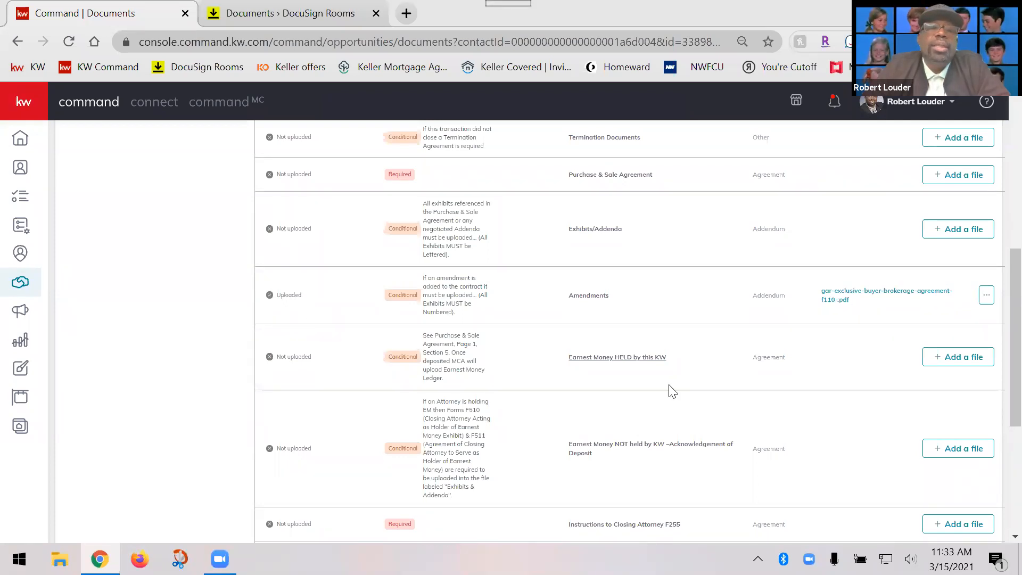
Review the checklist's Broker approved DA for Closing and Commission/Greensheet items.
scroll(672, 391, up, 8)
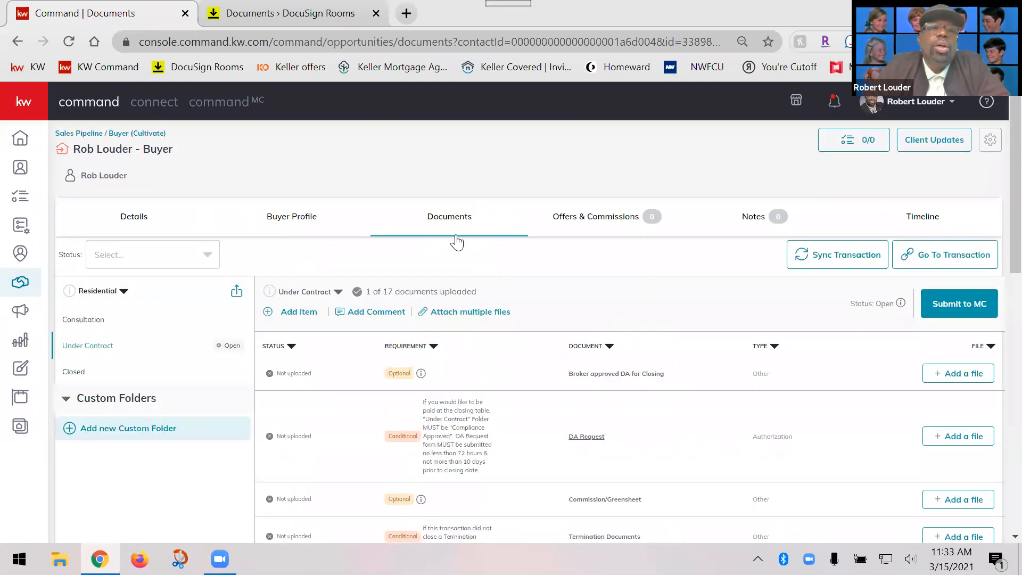
scroll(483, 349, down, 2)
scroll(937, 319, up, 2)
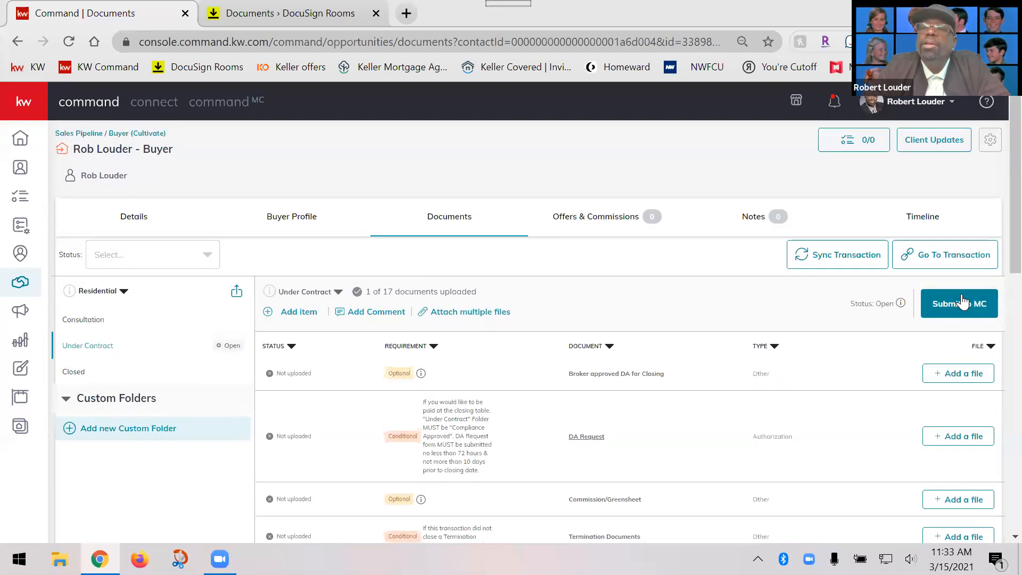
scroll(652, 365, down, 1)
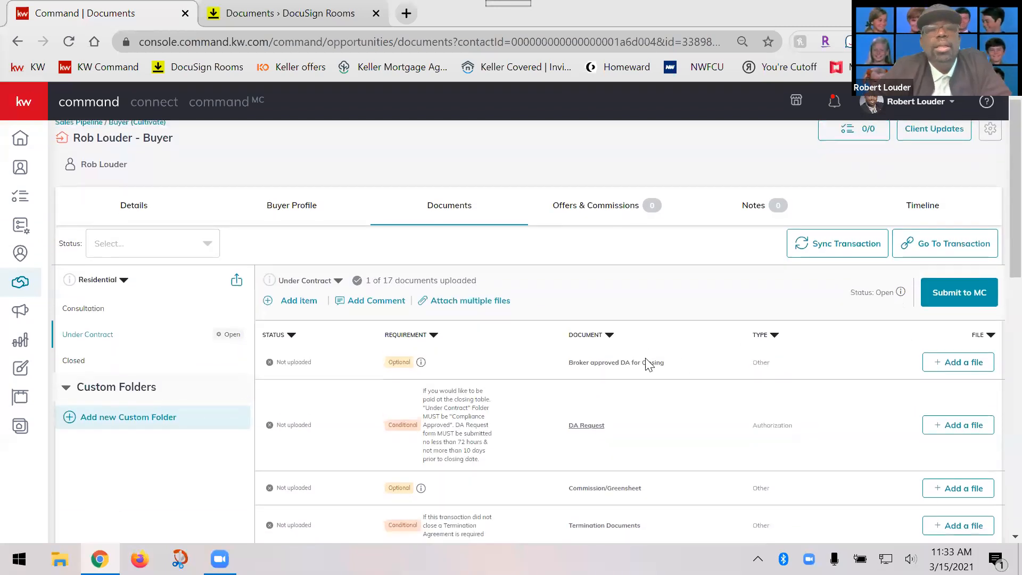
drag(571, 295, 675, 301)
click(660, 399)
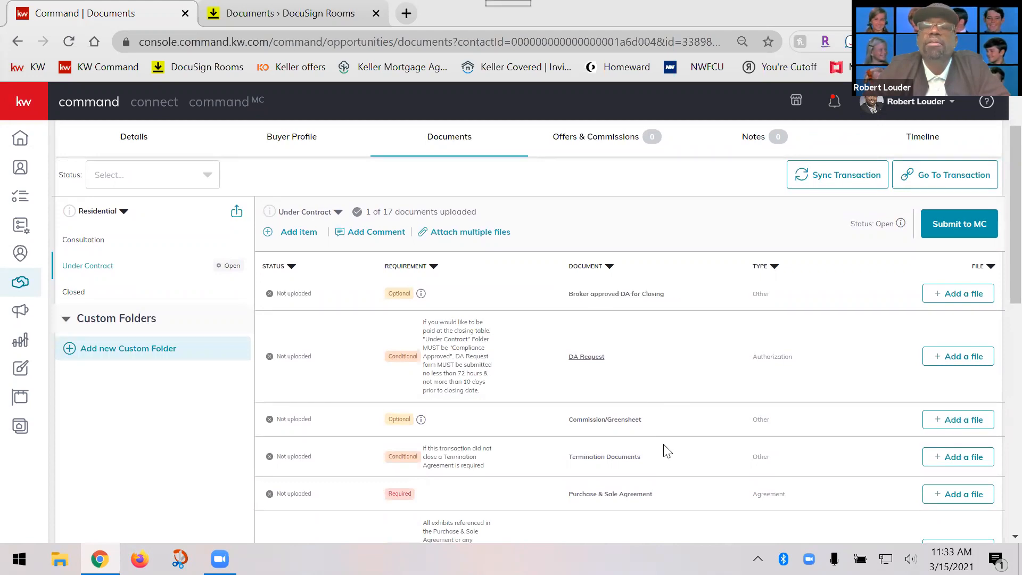
scroll(691, 404, down, 1)
drag(660, 345, 552, 338)
click(669, 414)
Review the remaining checklist items down to the end and start assigning a file to Lead Based Paint Exhibit.
drag(662, 418, 560, 414)
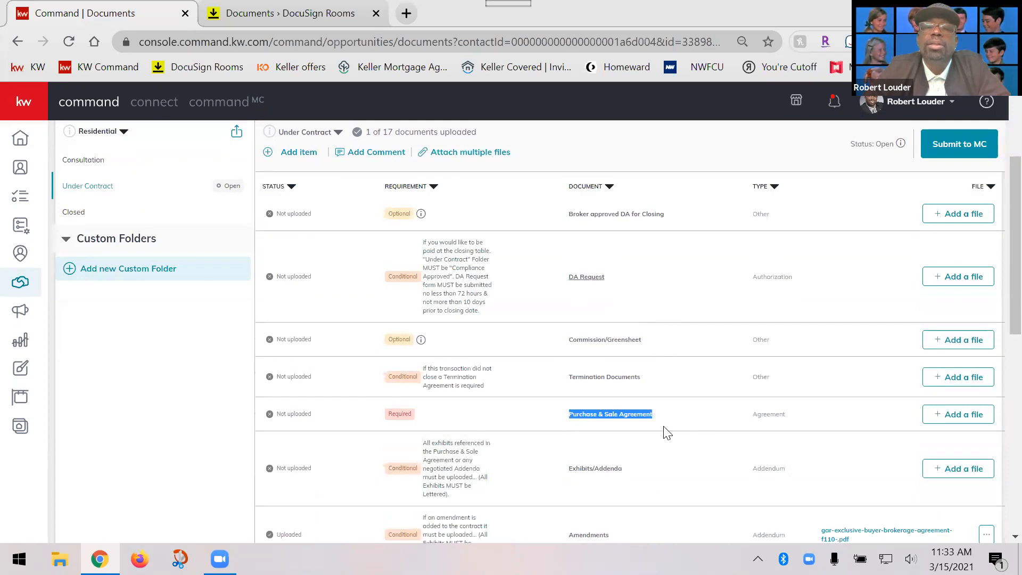
scroll(679, 425, down, 3)
drag(681, 448, 564, 433)
click(698, 419)
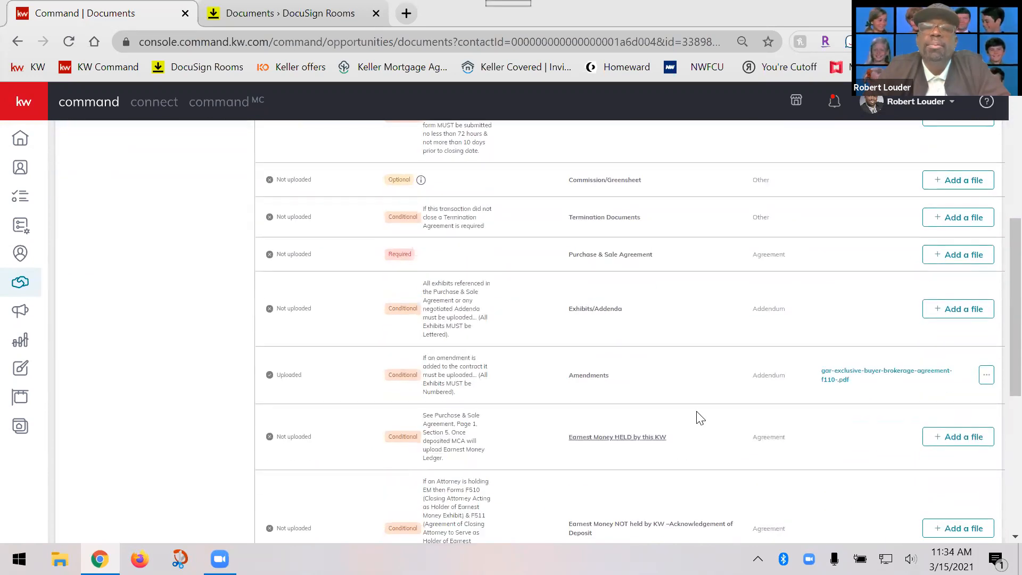
scroll(724, 473, down, 6)
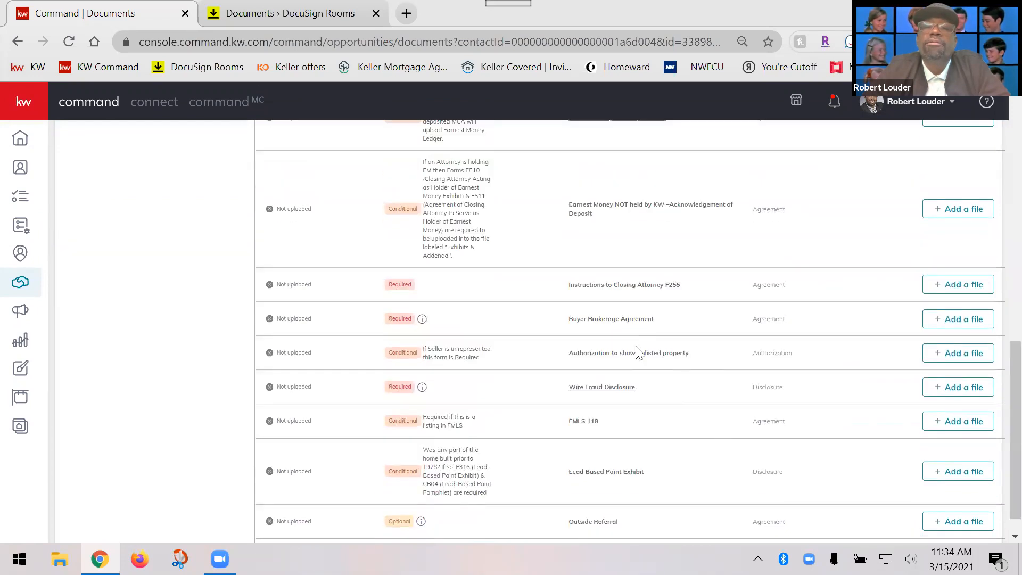
scroll(624, 490, down, 1)
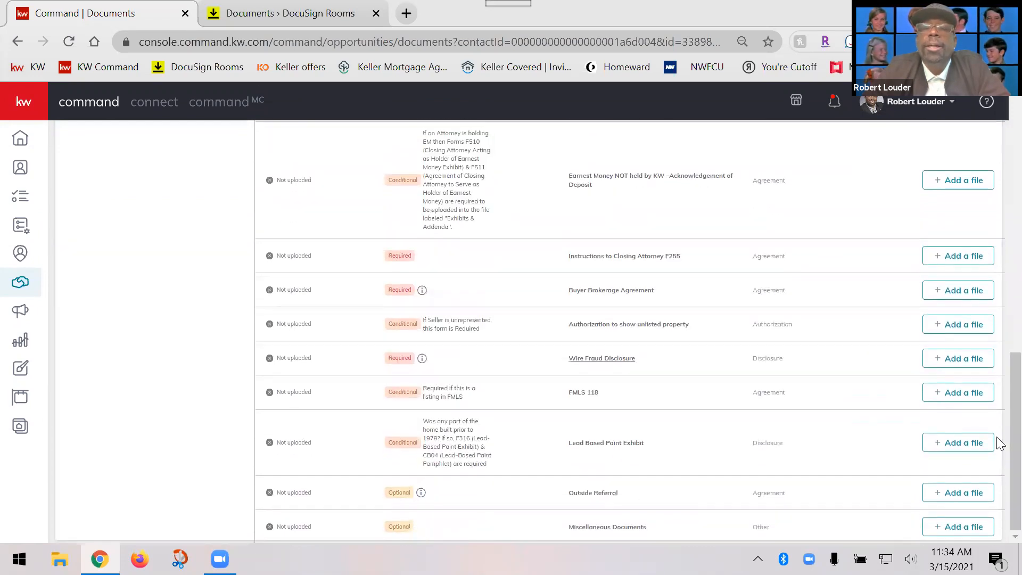
click(944, 442)
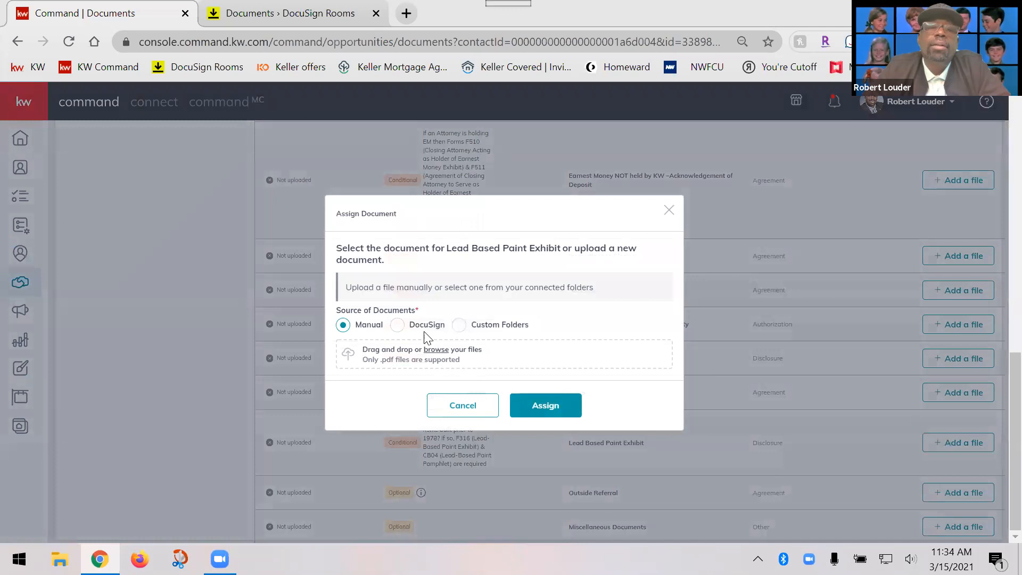
click(424, 326)
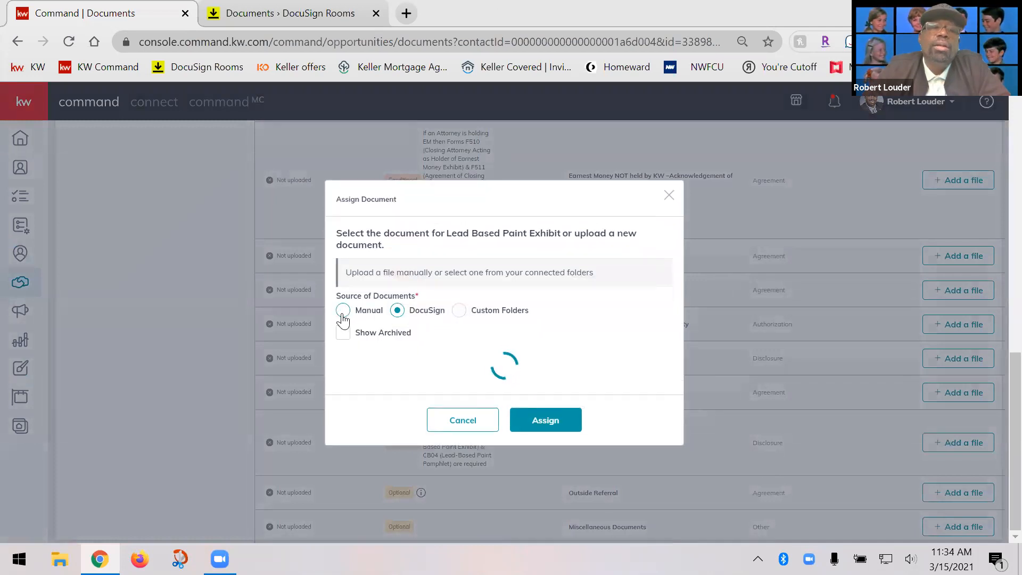
click(347, 269)
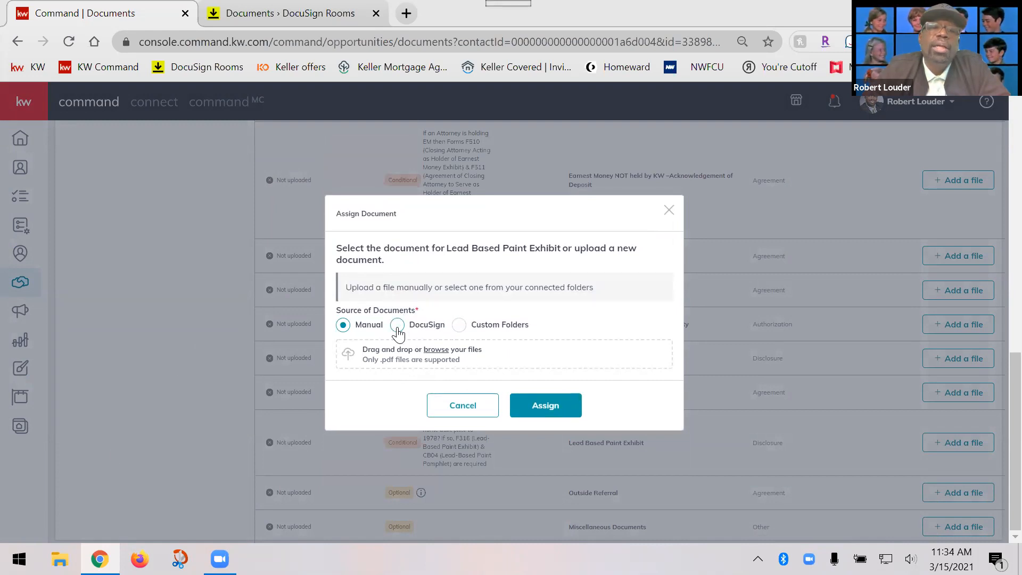
click(418, 326)
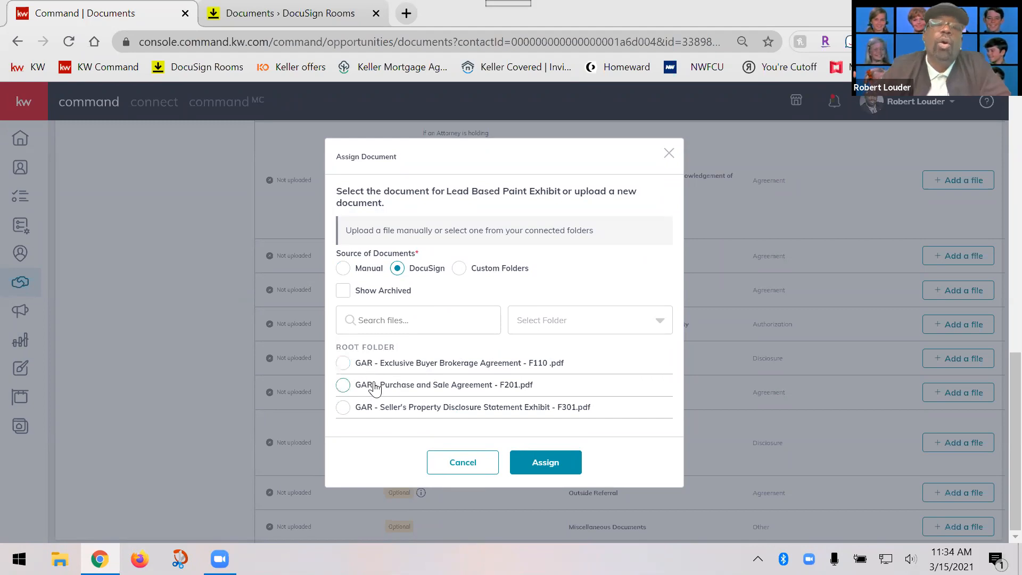
click(465, 461)
scroll(592, 98, up, 6)
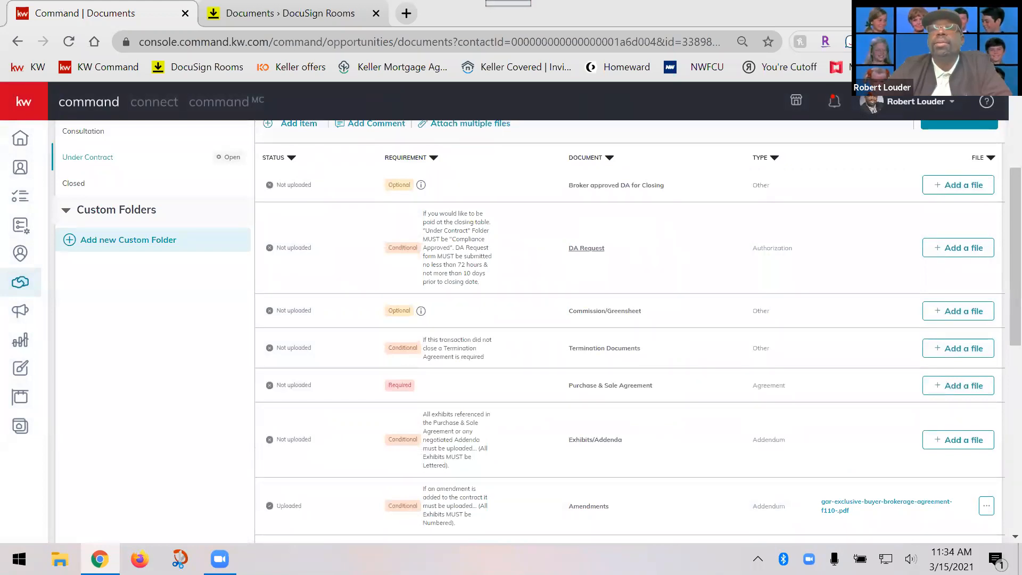
drag(600, 16, 605, 113)
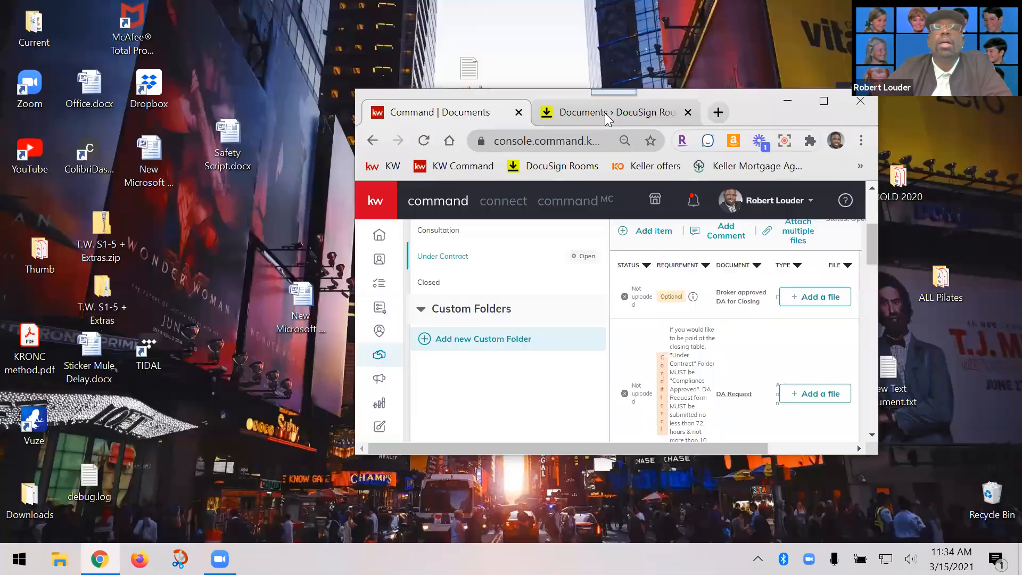
Maximize DocuSign Rooms, add a 'Signed - Final' folder, and select the F110 agreement.
click(606, 115)
double_click(763, 114)
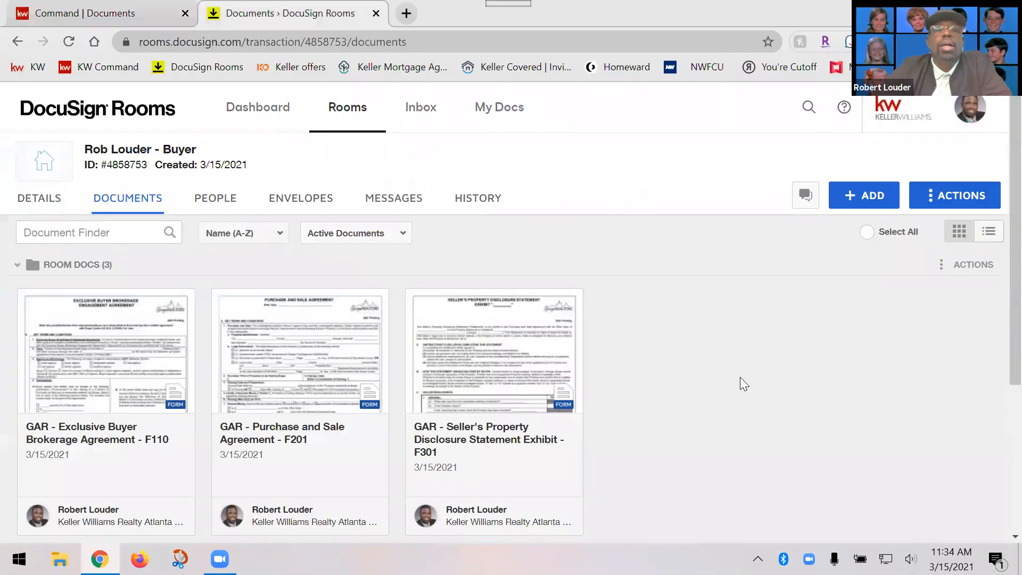
click(936, 199)
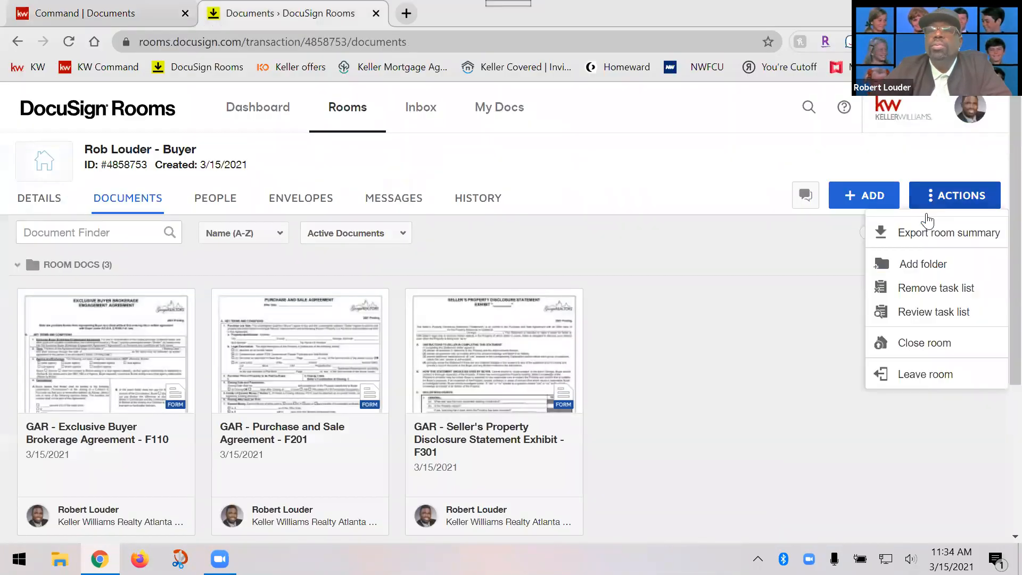
click(924, 266)
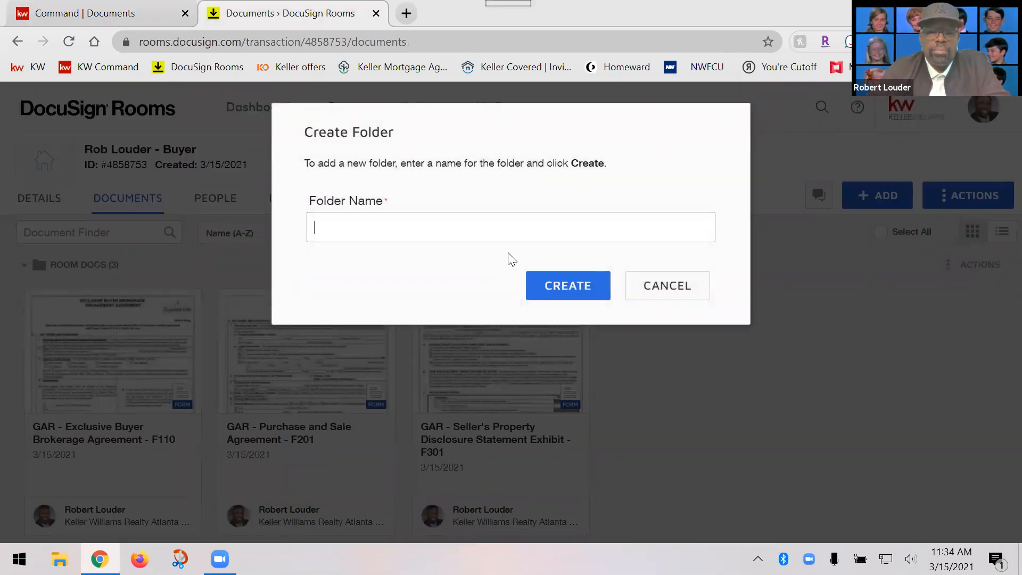
text(SIgn)
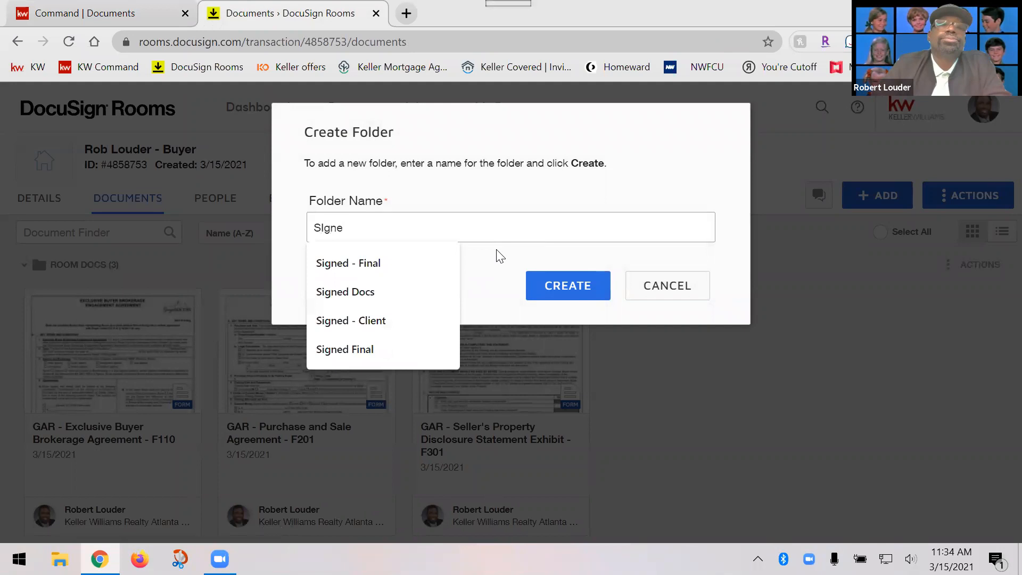
click(375, 263)
click(567, 286)
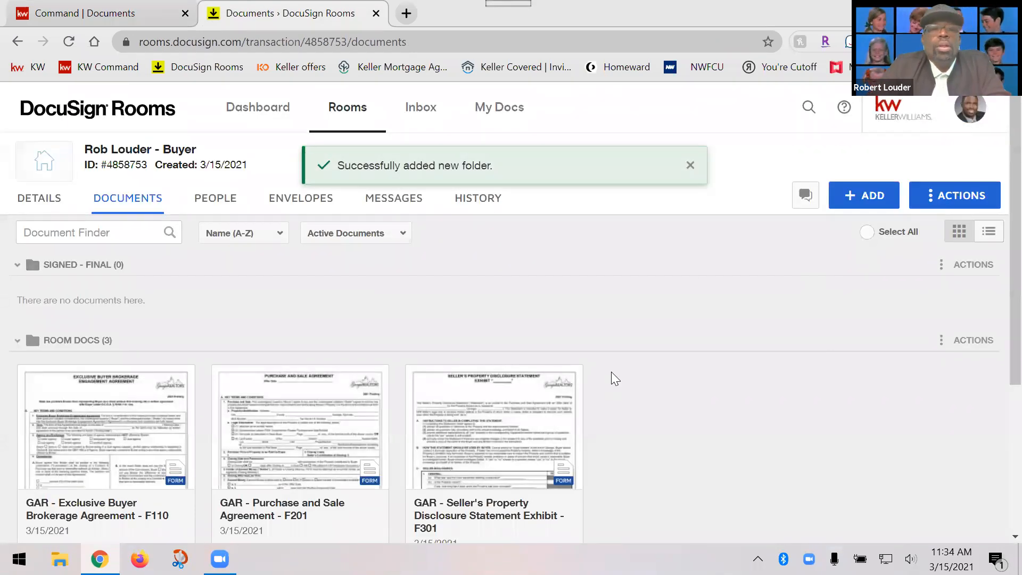
scroll(616, 367, down, 2)
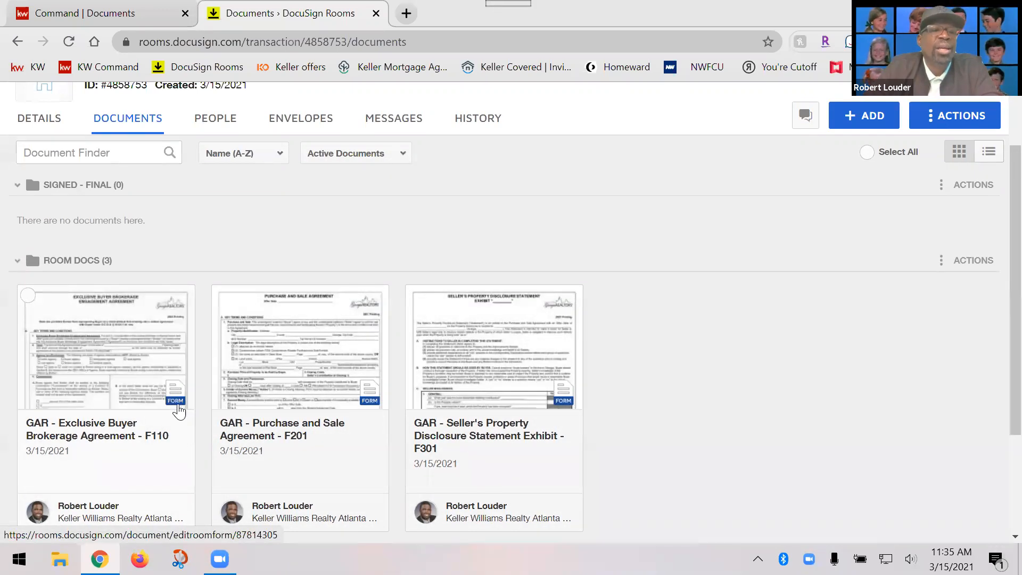
click(27, 295)
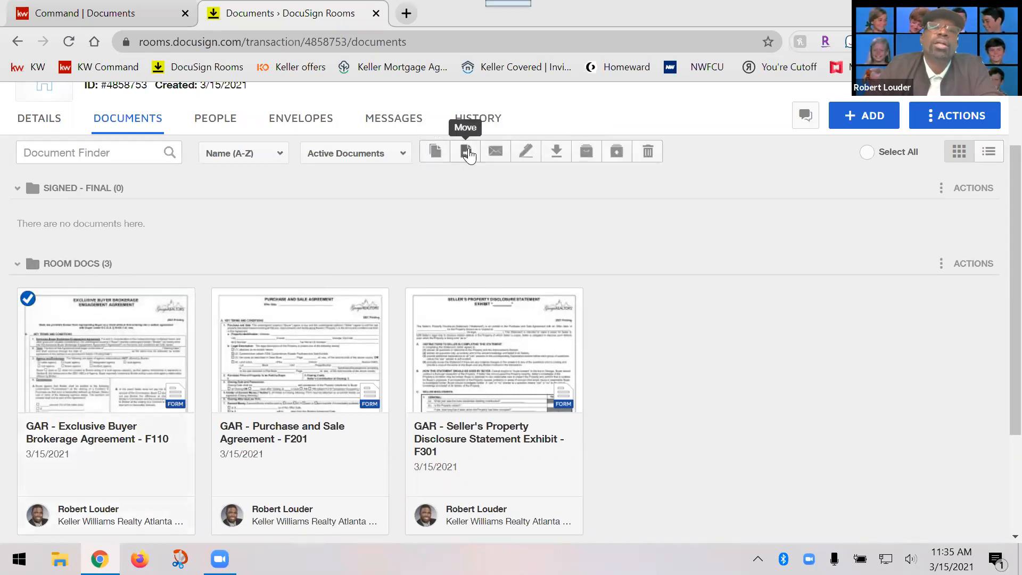
Move the F110 Exclusive Buyer Brokerage Agreement into the Signed - Final folder.
click(467, 153)
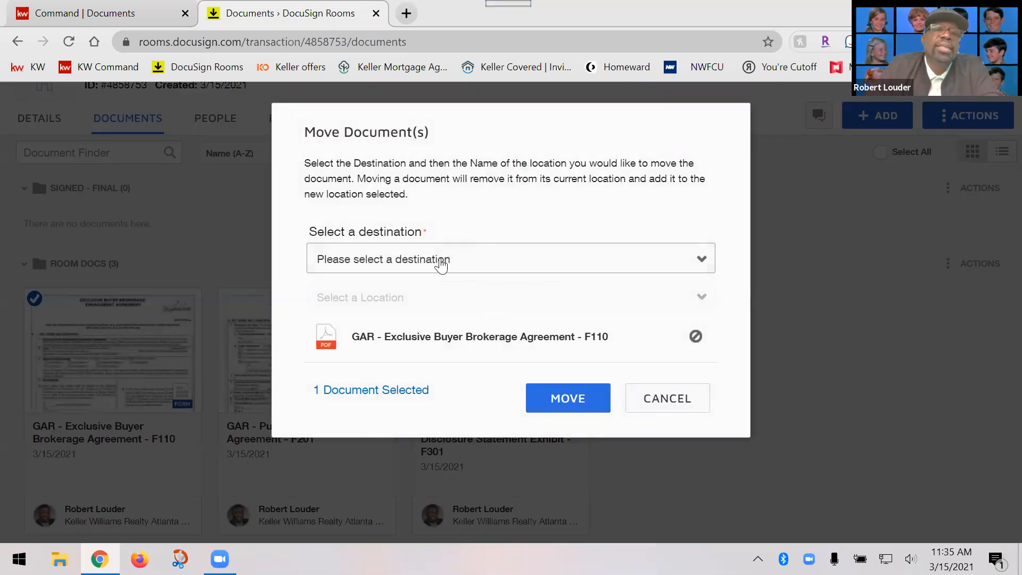
click(441, 263)
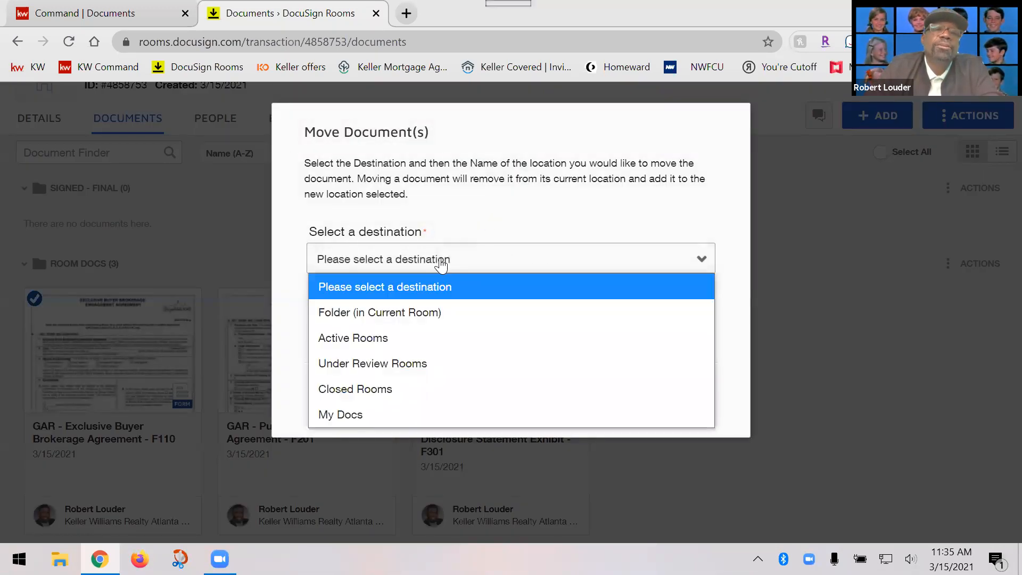
click(419, 312)
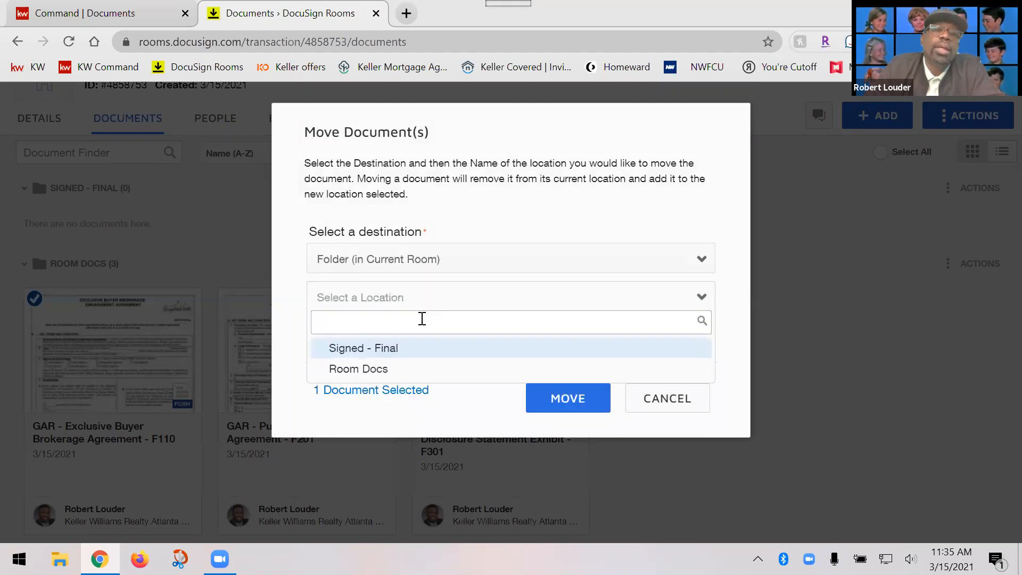
click(387, 351)
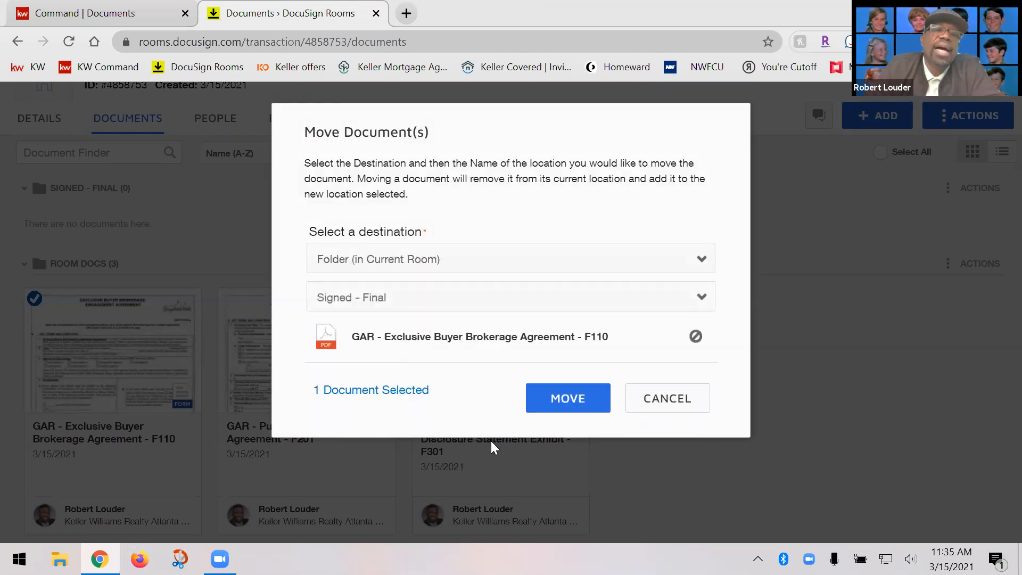
click(578, 403)
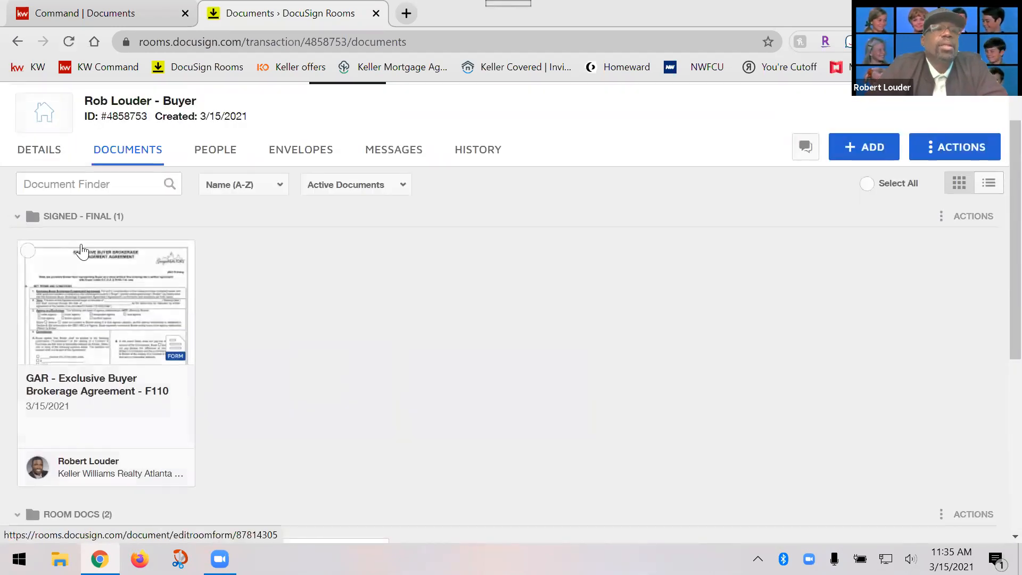
Check the updated documents list, then start assigning a file to Commission/Greensheet in KW Command.
scroll(240, 370, down, 3)
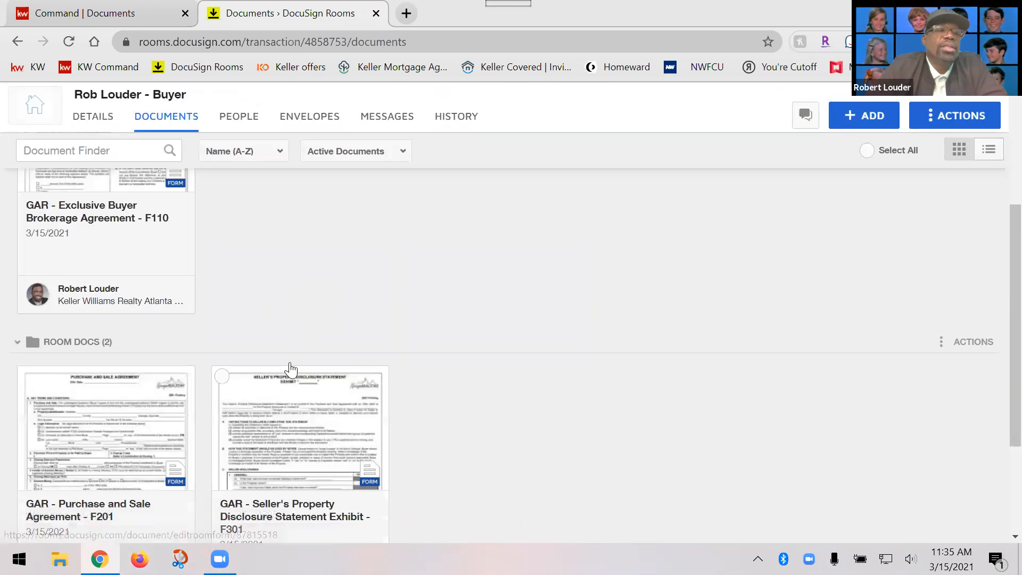
scroll(291, 370, down, 3)
scroll(396, 392, up, 2)
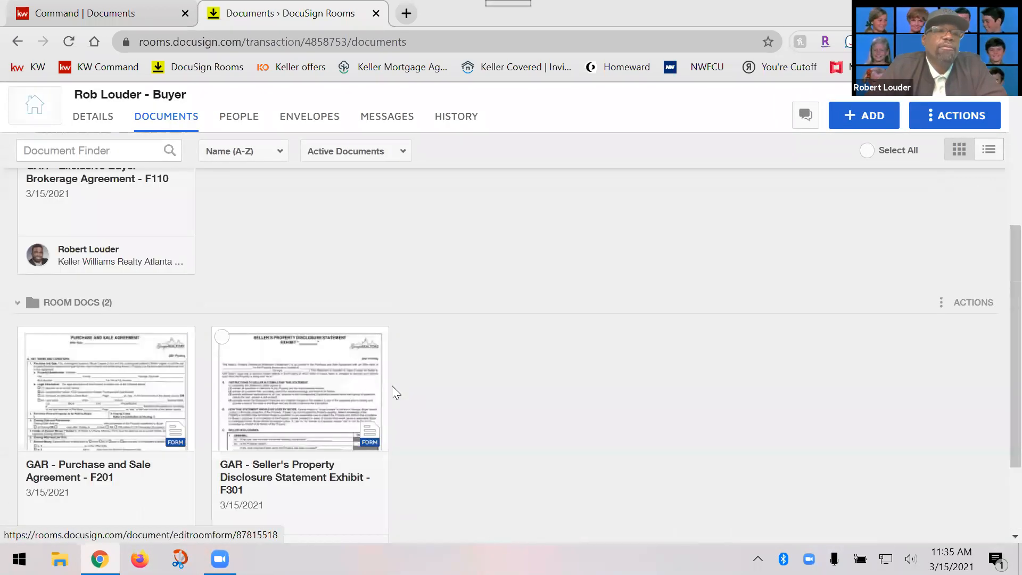
scroll(395, 392, up, 4)
click(82, 16)
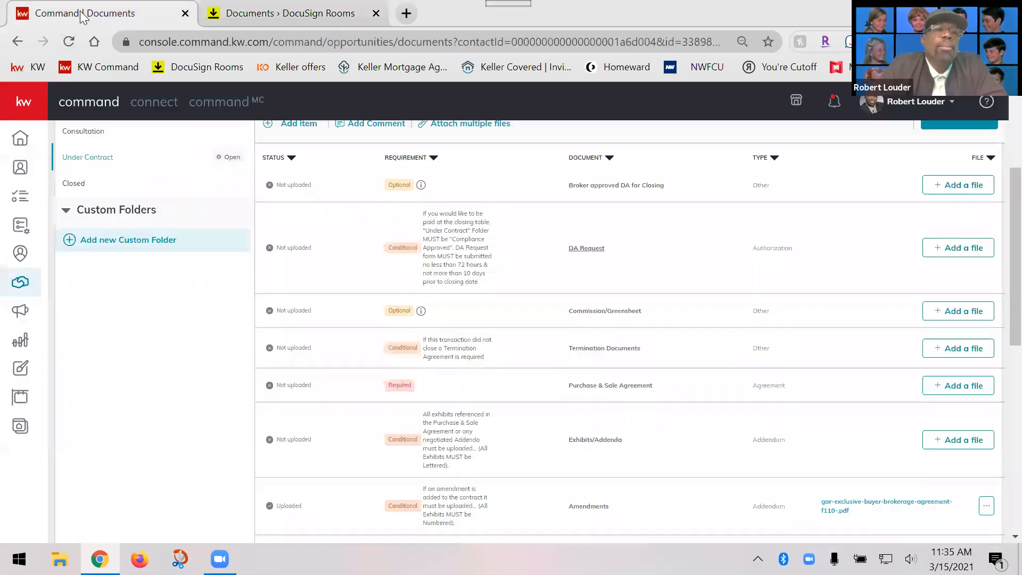
click(967, 317)
Filter the DocuSign files to the Signed - Final folder, then cancel without assigning anything.
click(398, 325)
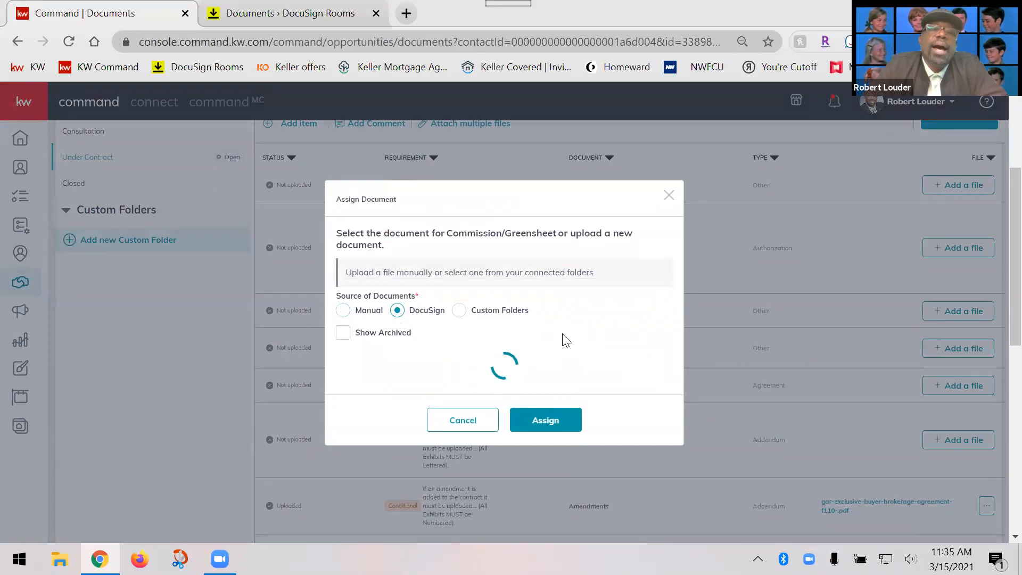
scroll(383, 372, down, 3)
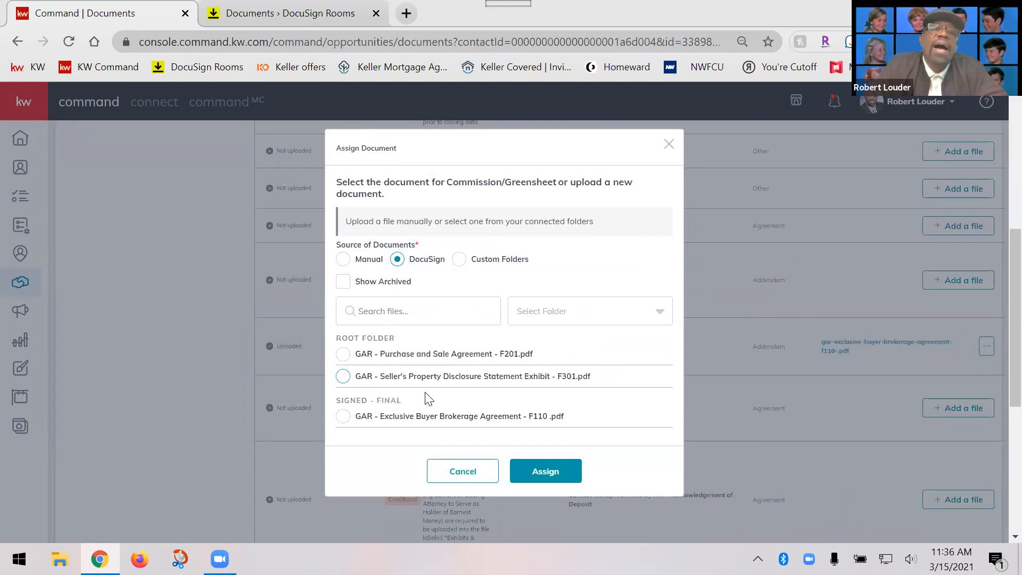
click(561, 312)
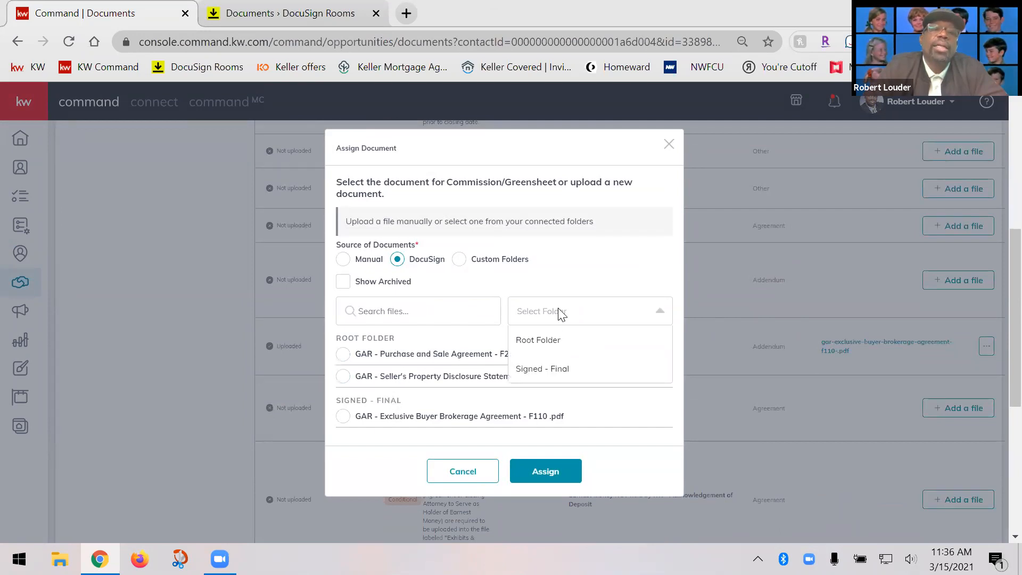
click(553, 369)
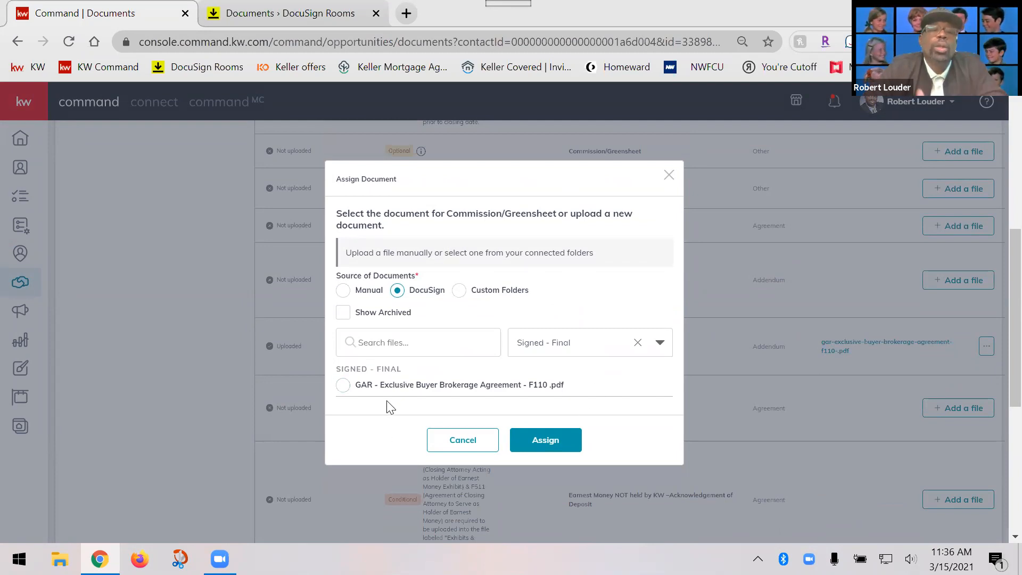
click(475, 442)
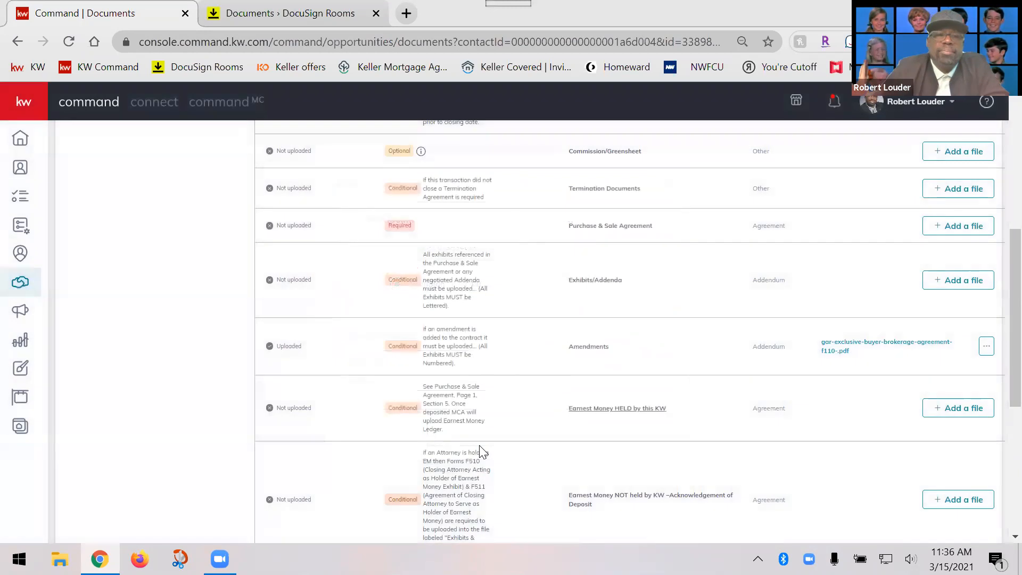
scroll(993, 452, up, 7)
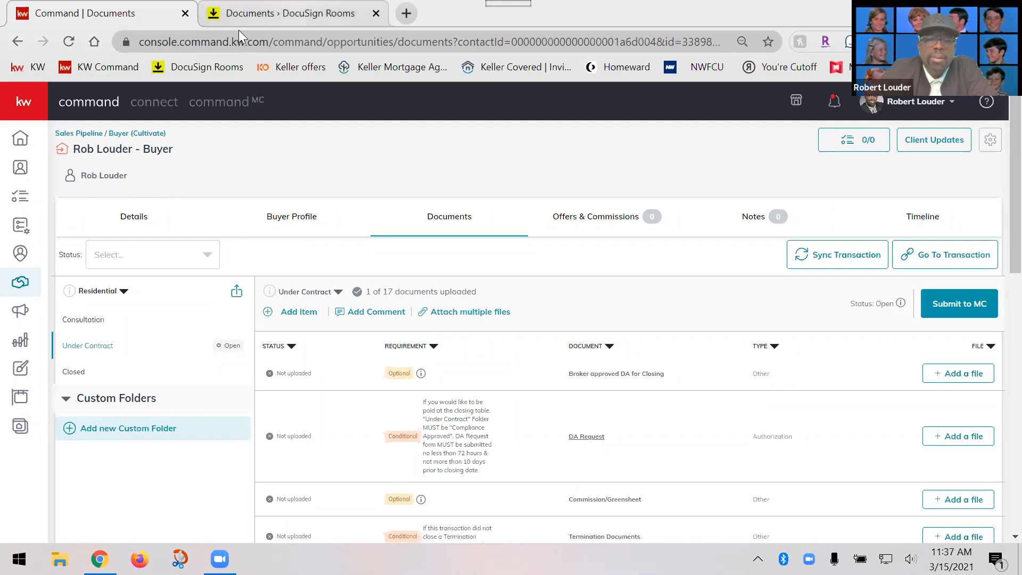
click(281, 24)
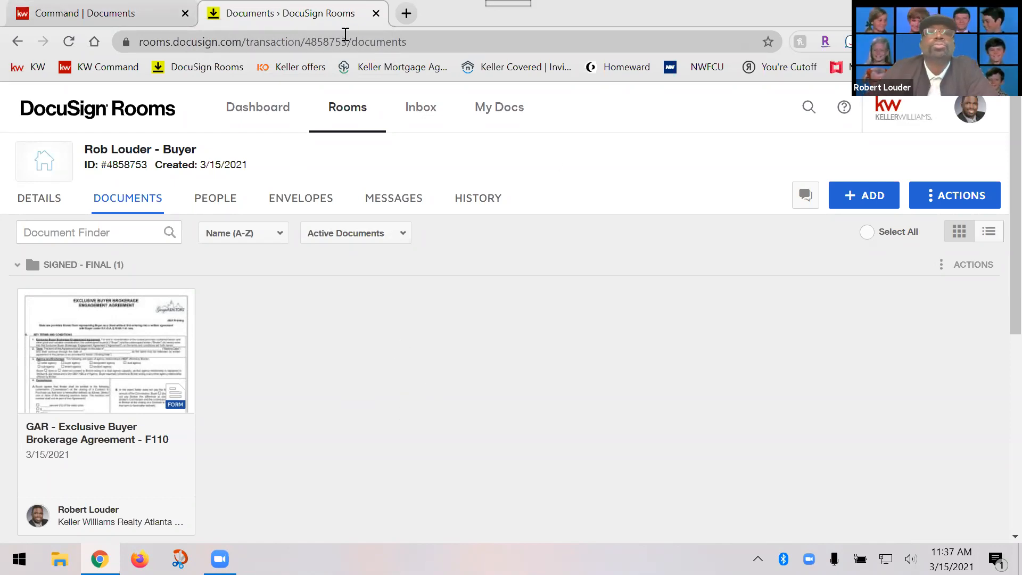
Check the buyer room's documents in DocuSign Rooms, then switch back to the KW Command checklist.
click(138, 17)
click(240, 16)
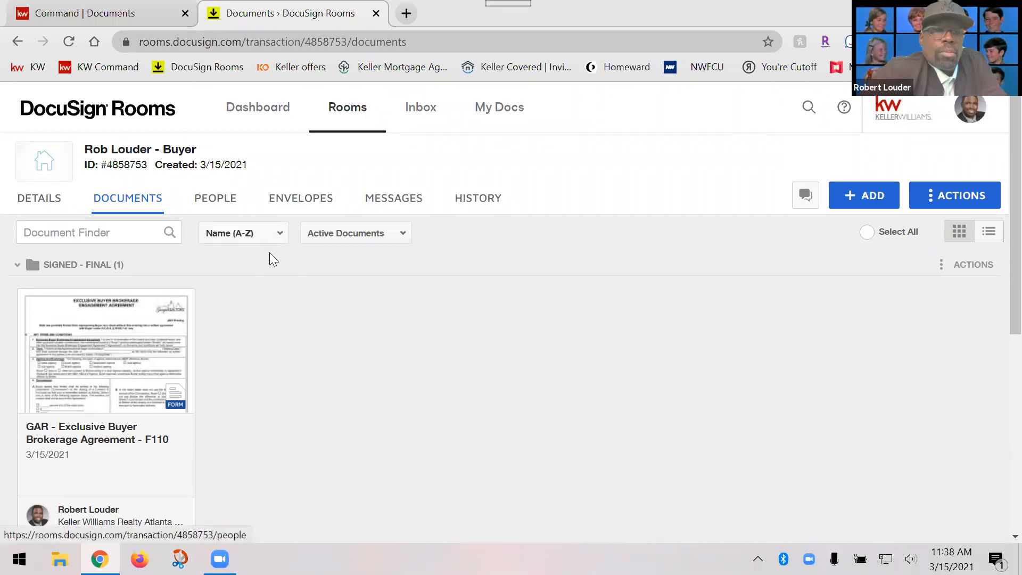
click(34, 10)
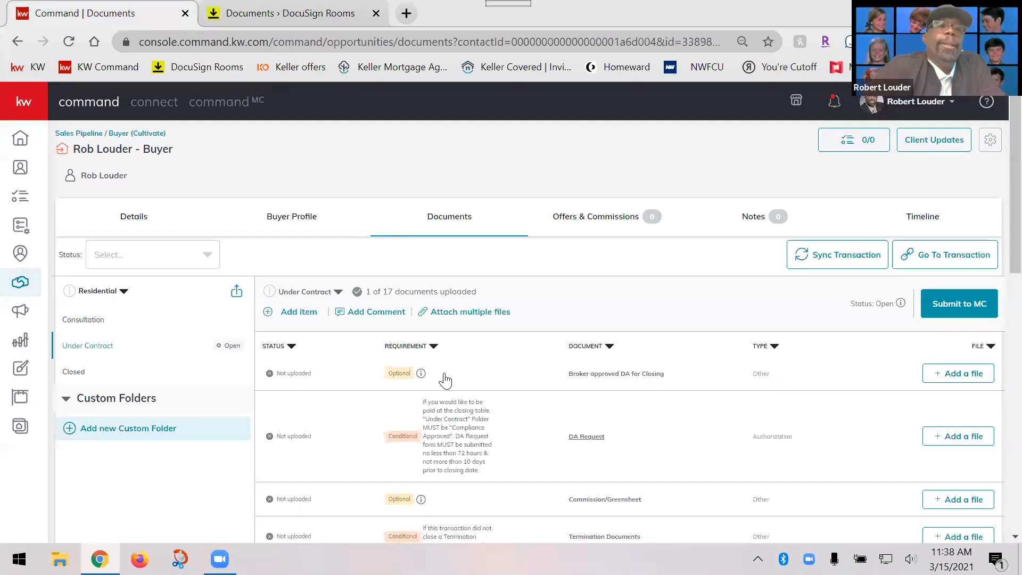
scroll(611, 409, down, 2)
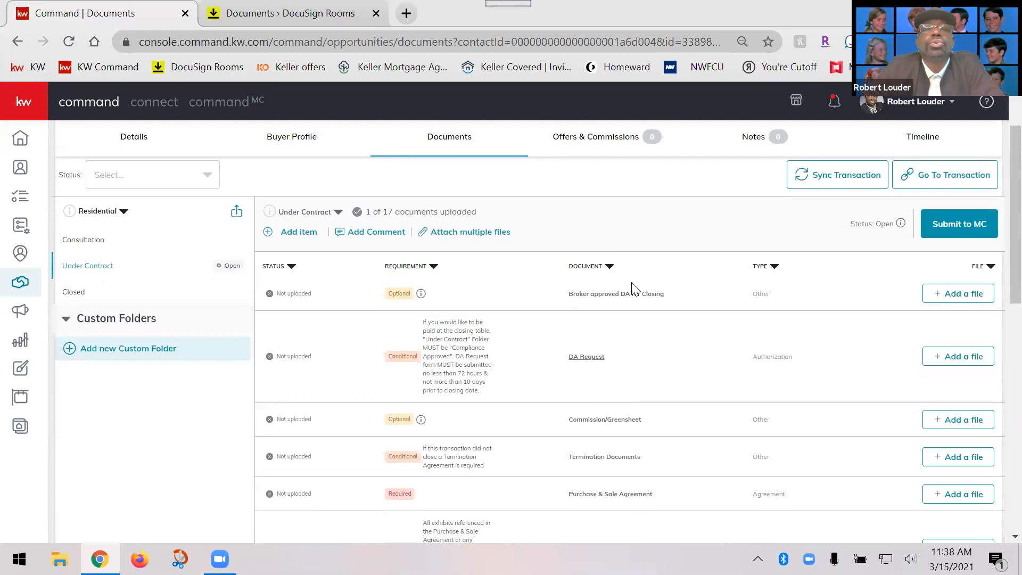
click(287, 22)
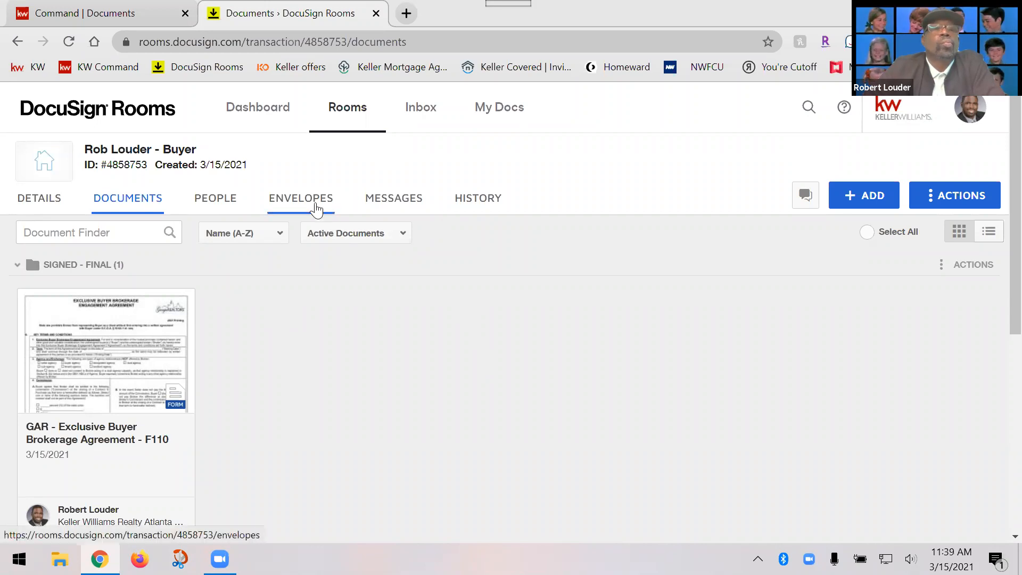
View the buyer room's envelopes, then open the recently viewed listing room from the Dashboard.
click(316, 209)
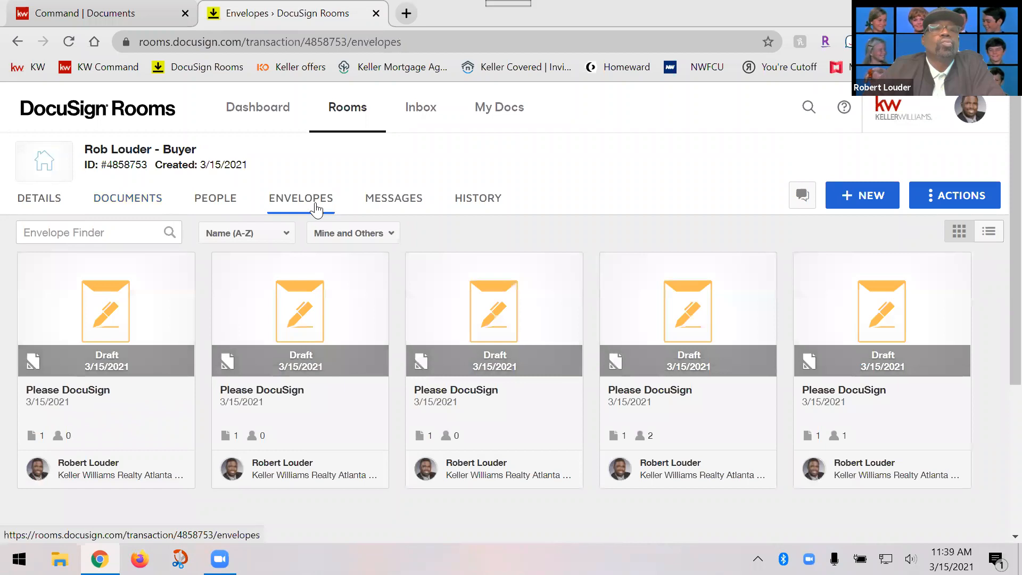
click(256, 112)
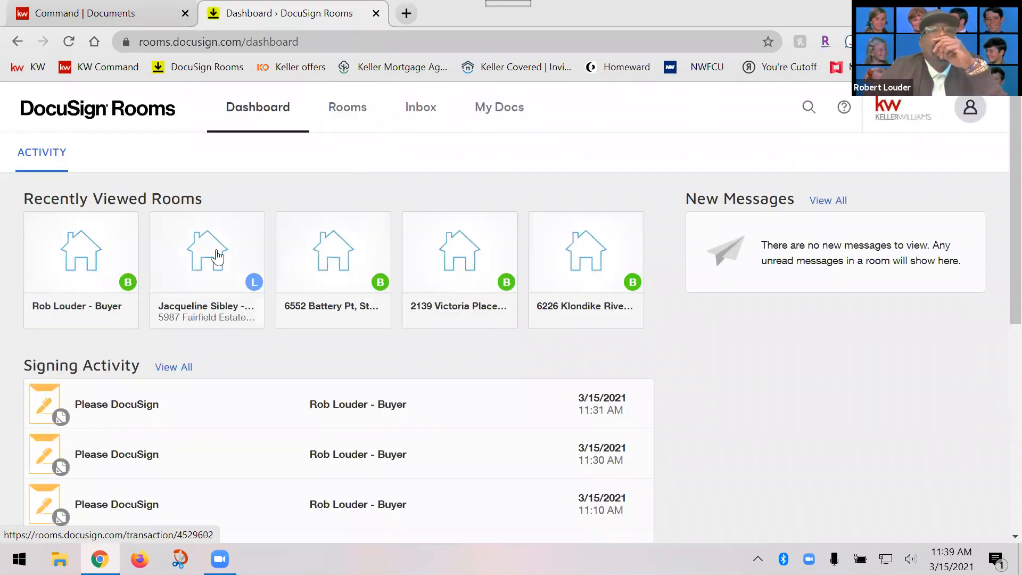
click(217, 258)
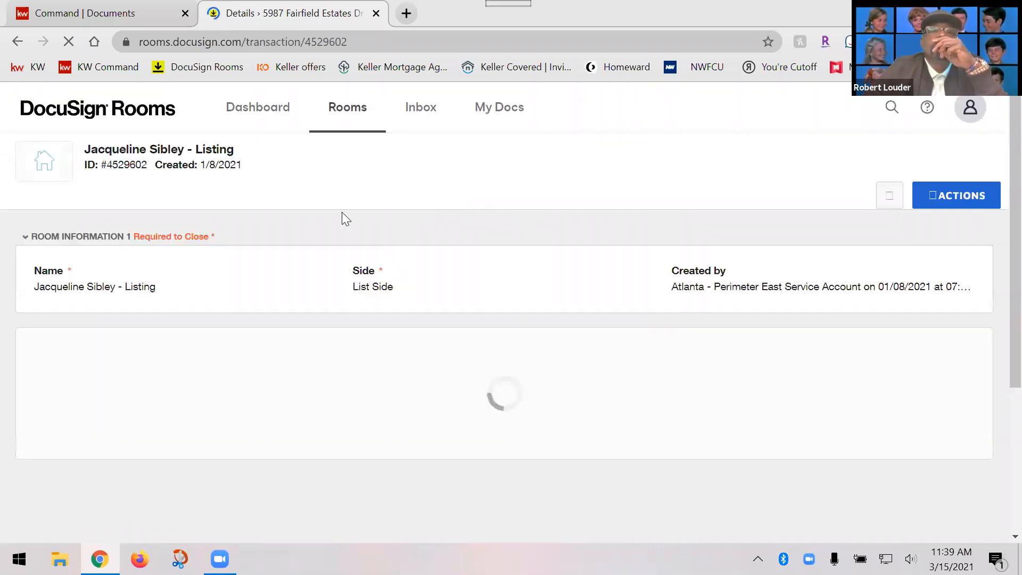
Browse the full list of active rooms.
click(349, 109)
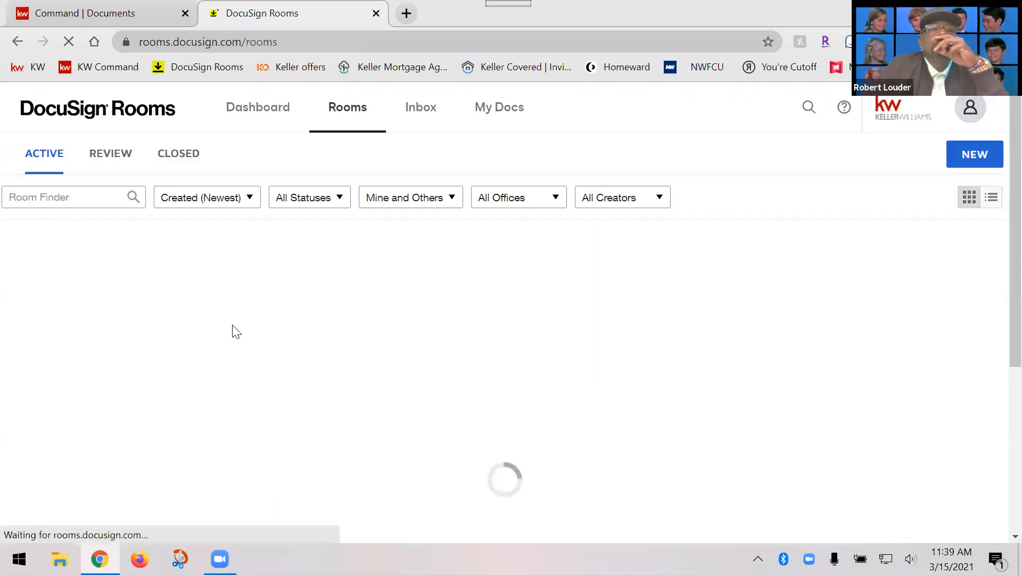
scroll(282, 325, down, 5)
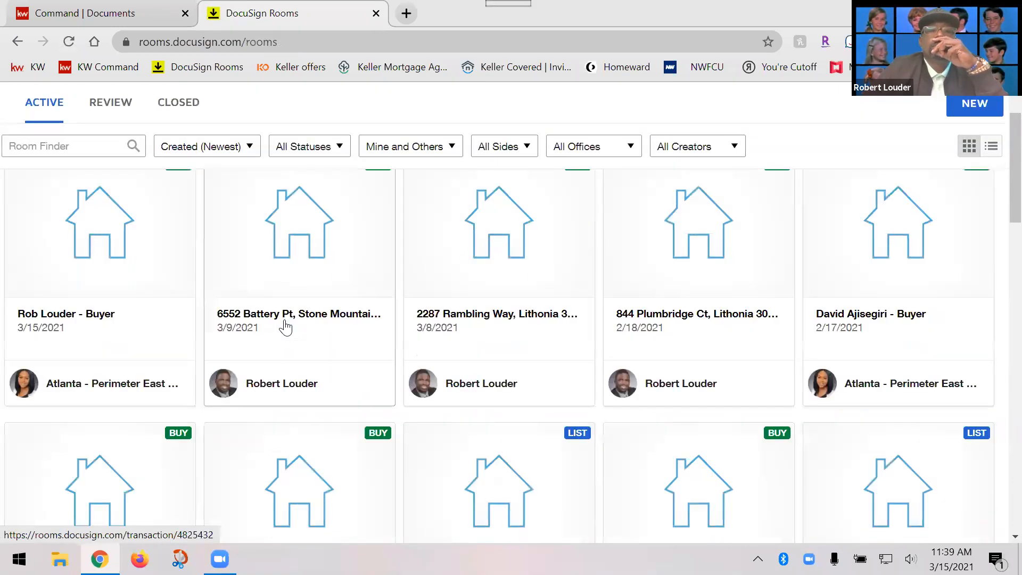
scroll(604, 382, up, 2)
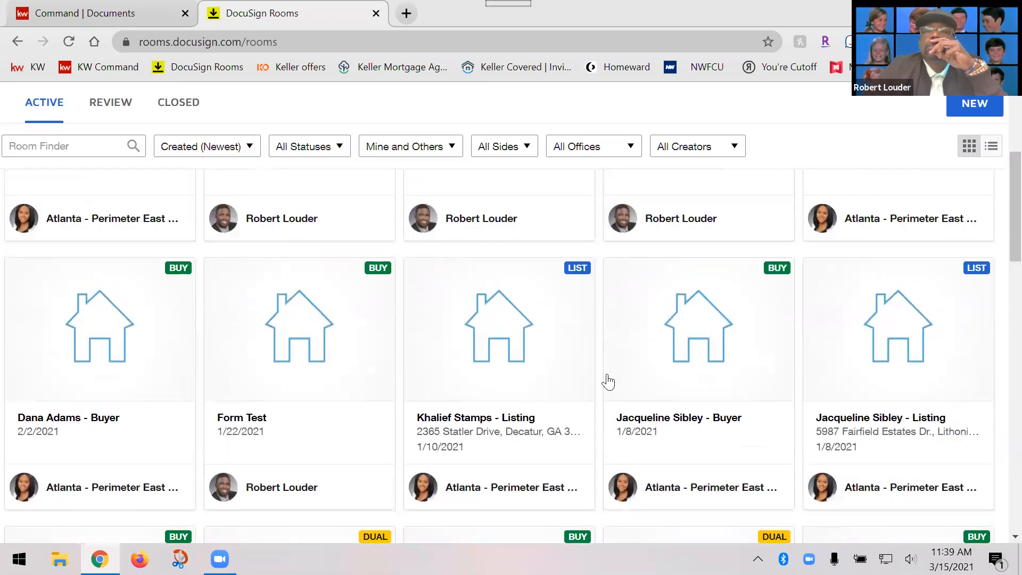
scroll(852, 426, up, 2)
In the seller's listing room envelopes, open the completed OFFER ROUND #2 envelope.
click(877, 424)
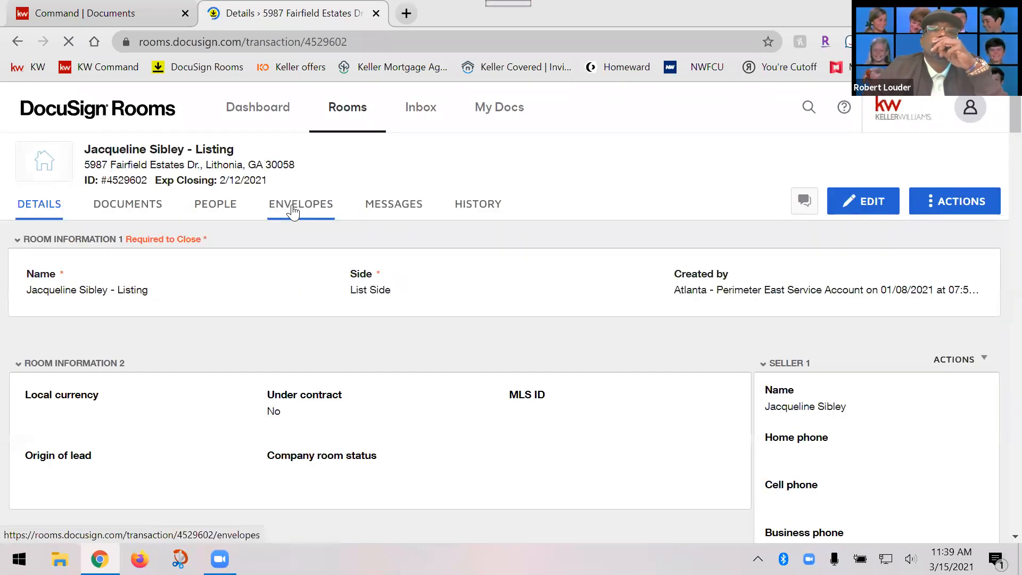
click(290, 213)
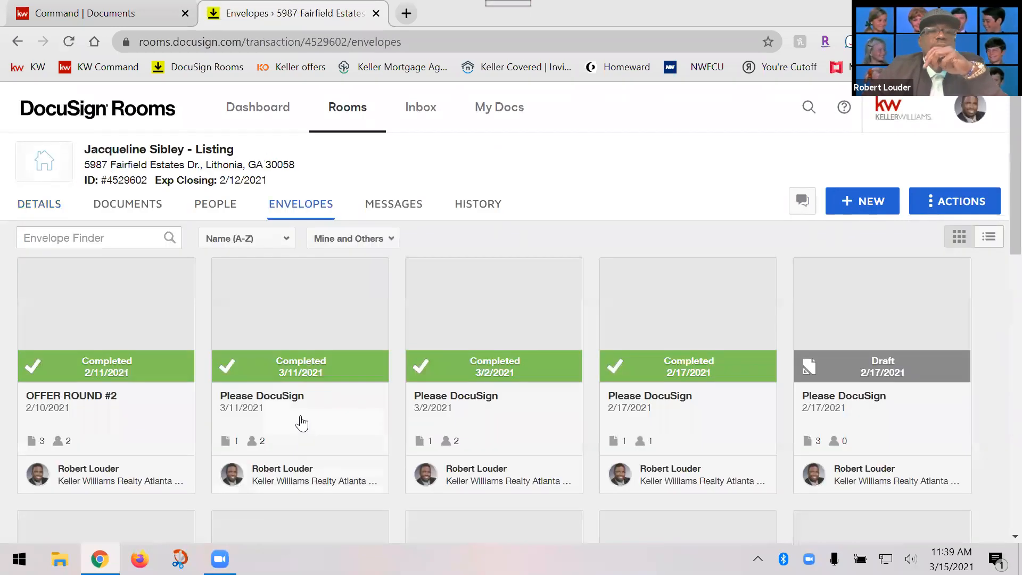
scroll(306, 399, down, 5)
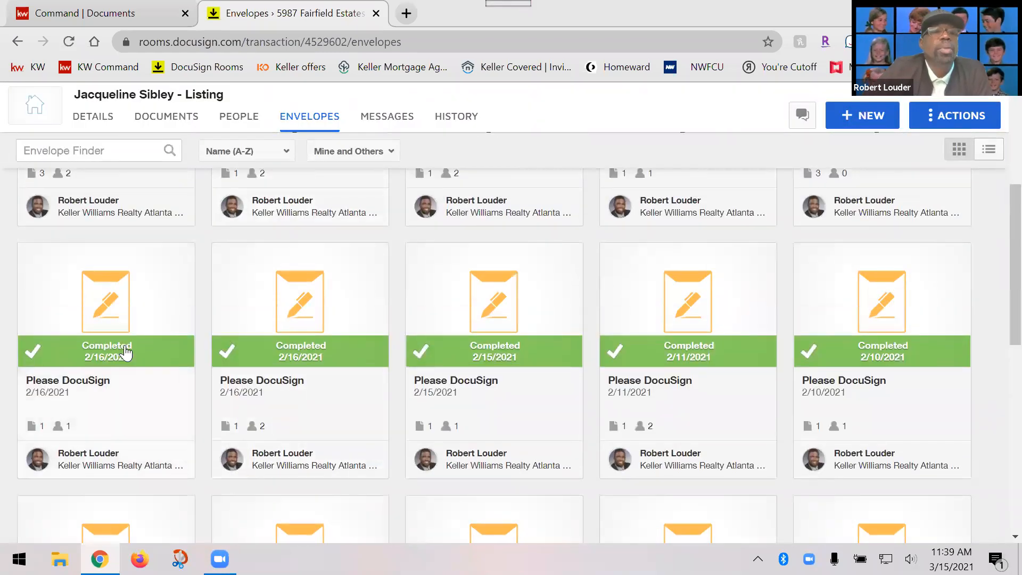
scroll(212, 346, up, 4)
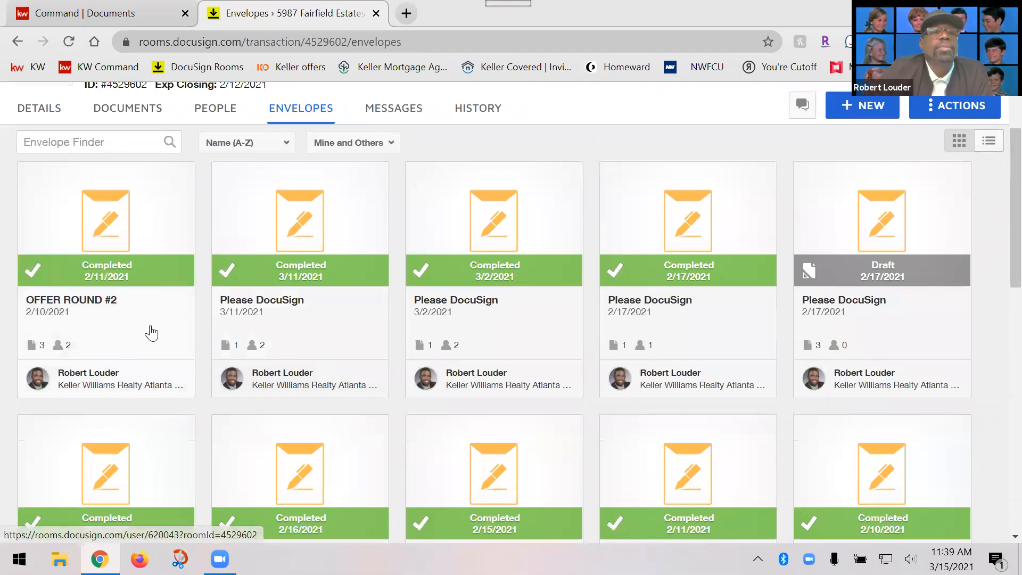
click(66, 349)
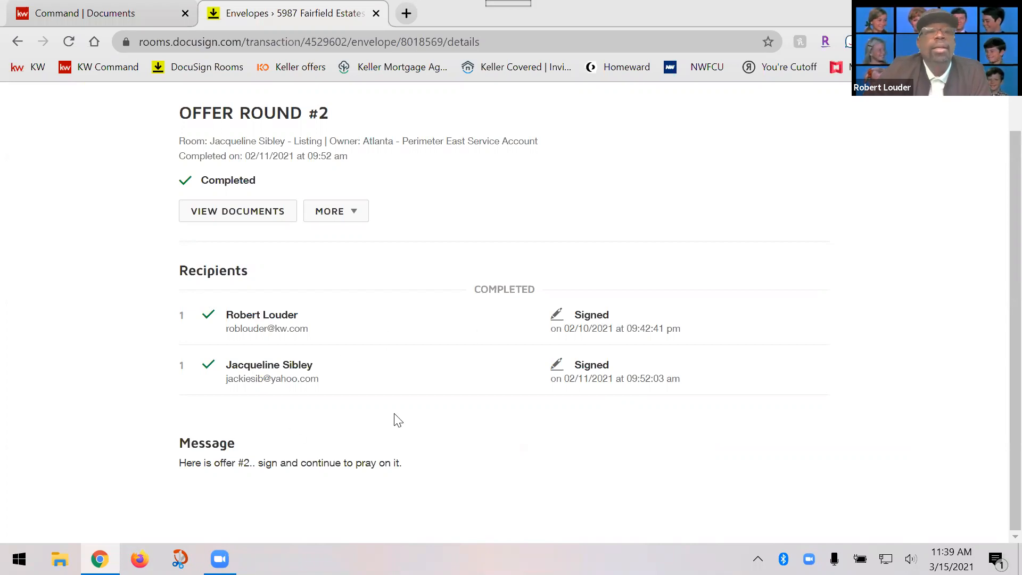
Return to the listing room's envelopes list after checking the KW Command documents page.
click(18, 42)
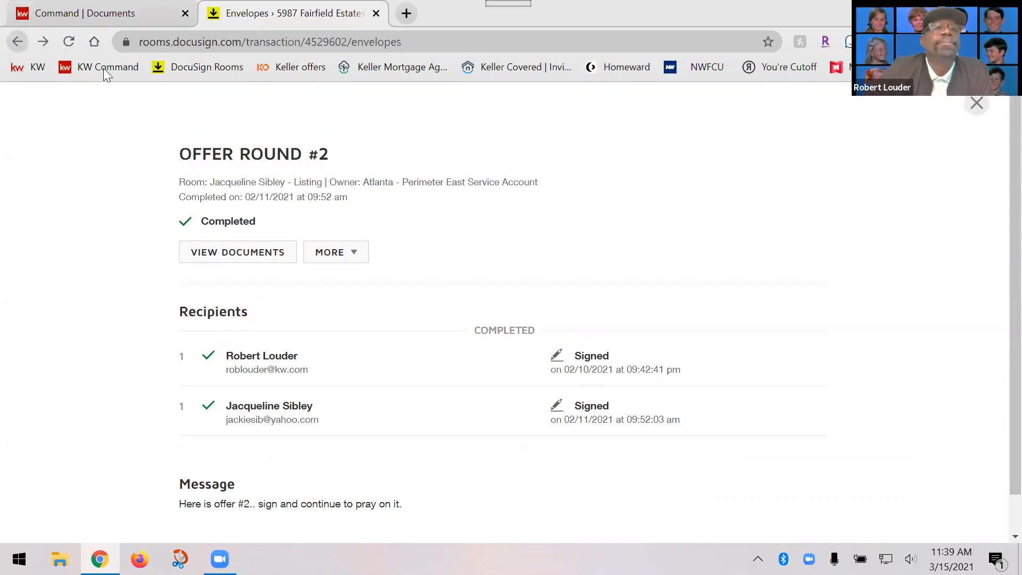
click(84, 5)
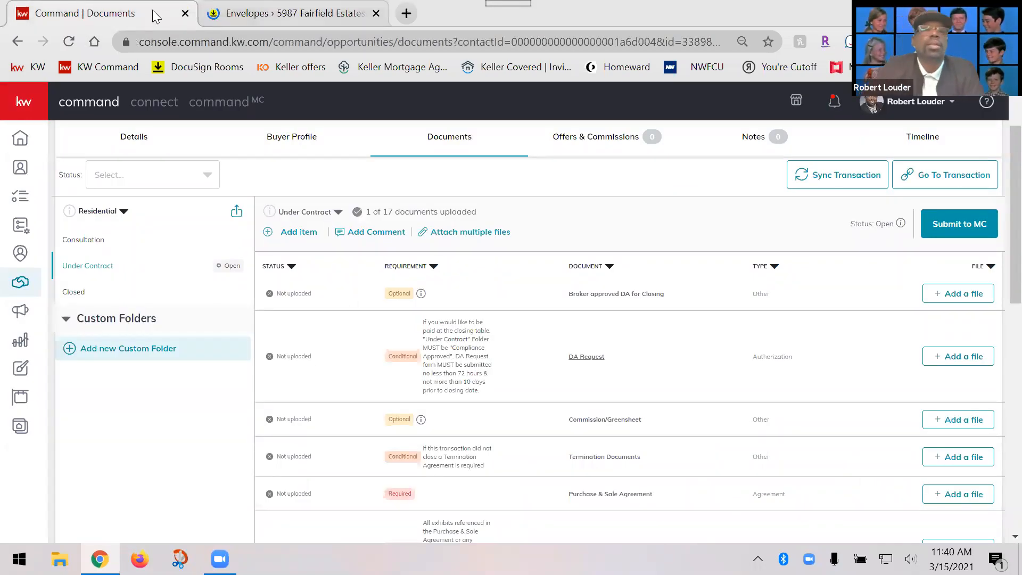
click(321, 14)
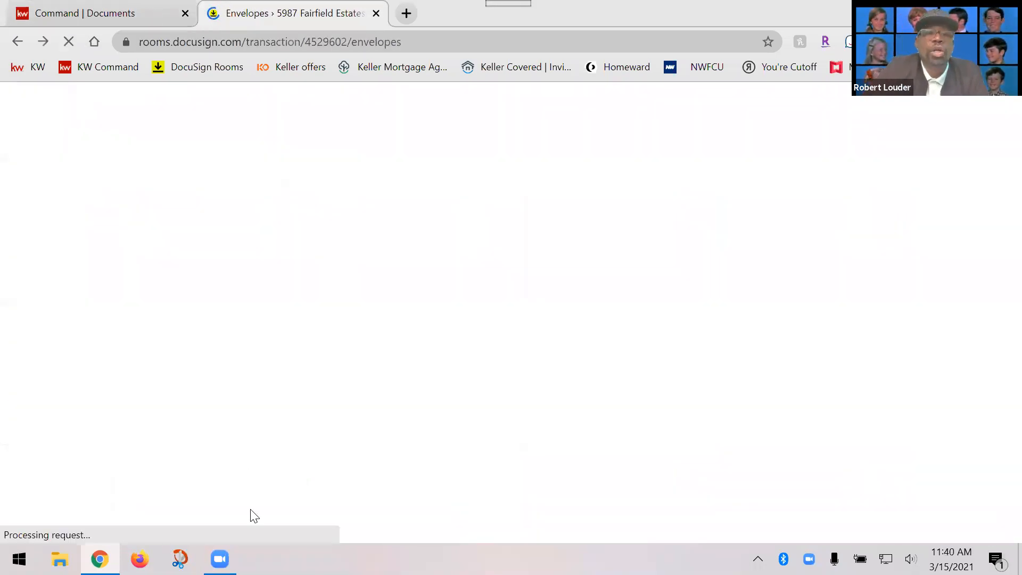
key(ctrl+Tab)
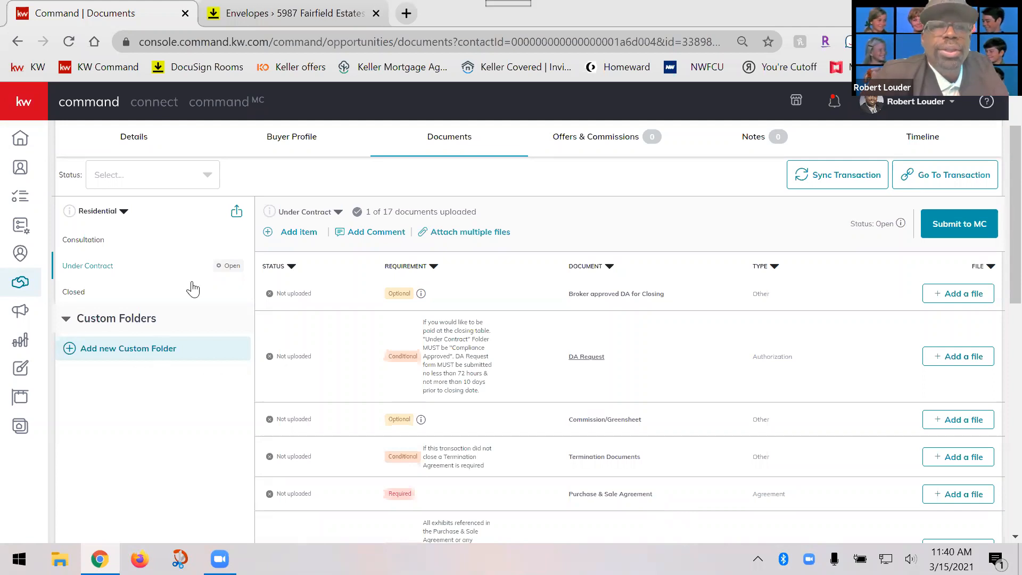
click(288, 12)
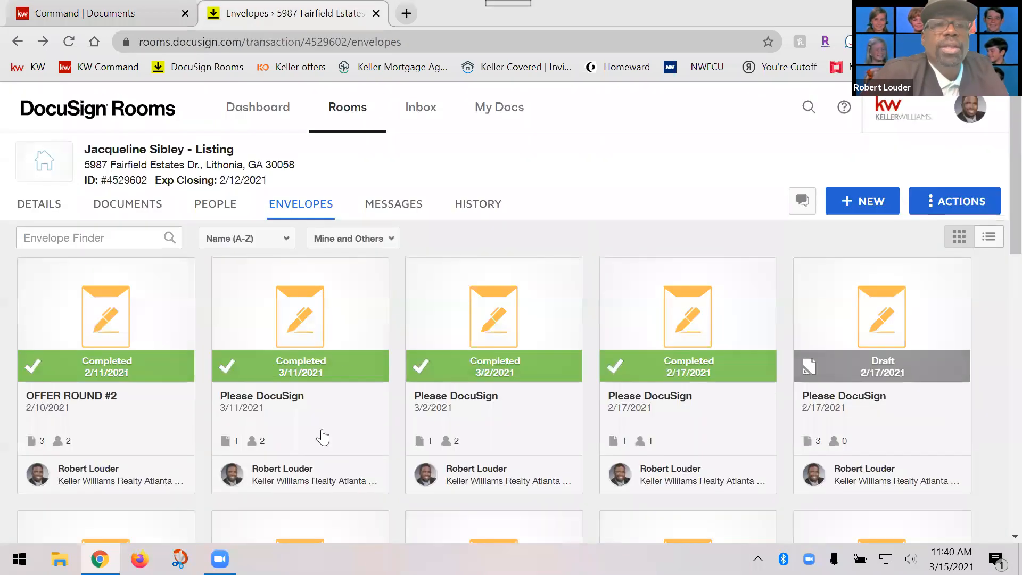
Reopen the OFFER ROUND #2 envelope and list its signed documents.
click(56, 452)
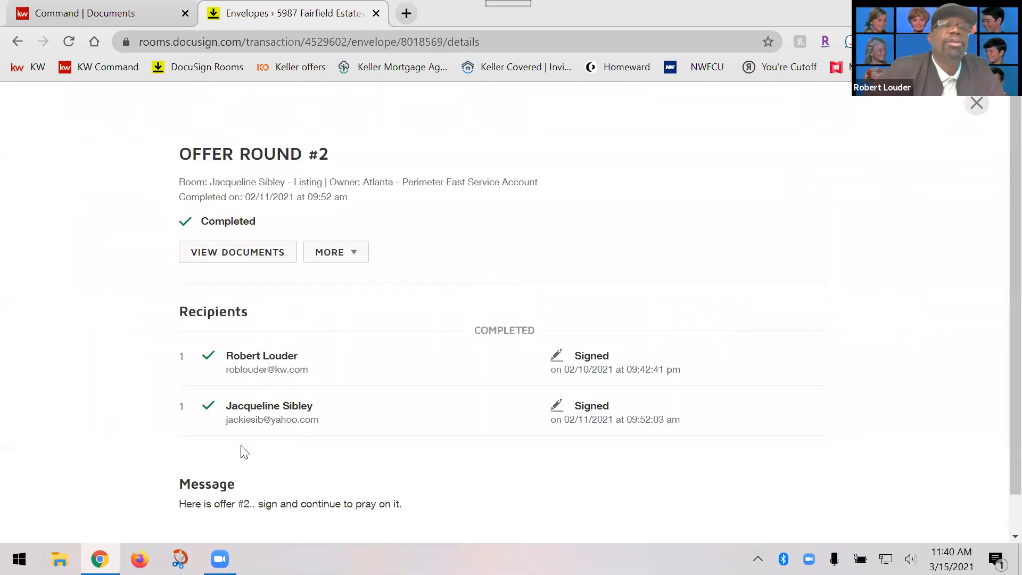
click(17, 42)
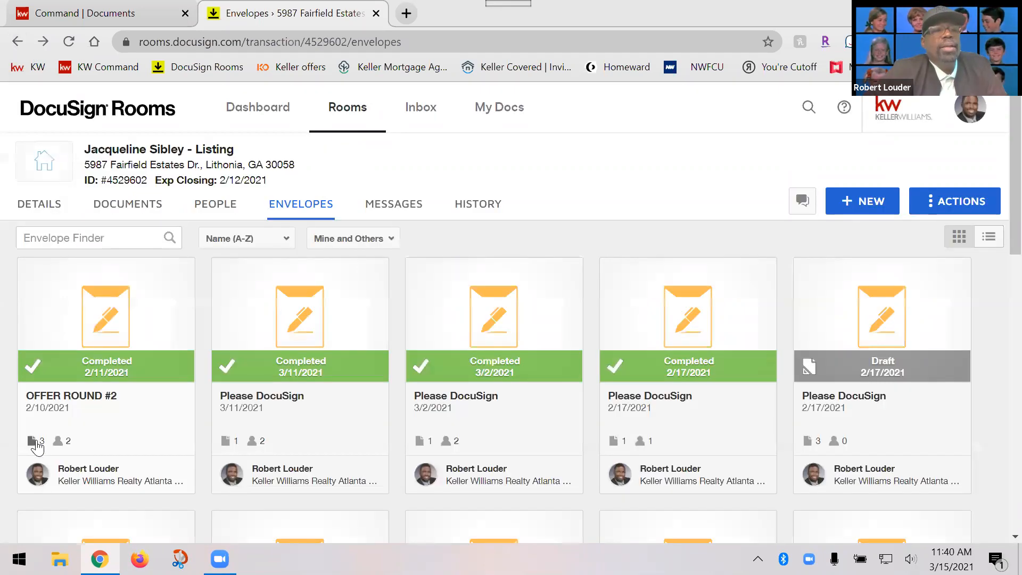
click(37, 446)
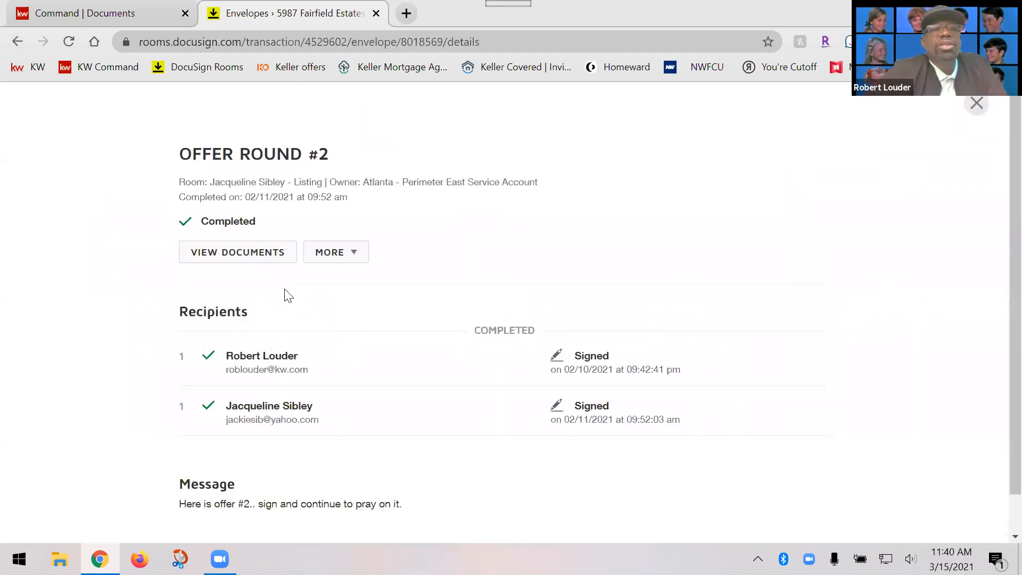
scroll(319, 298, down, 1)
click(260, 212)
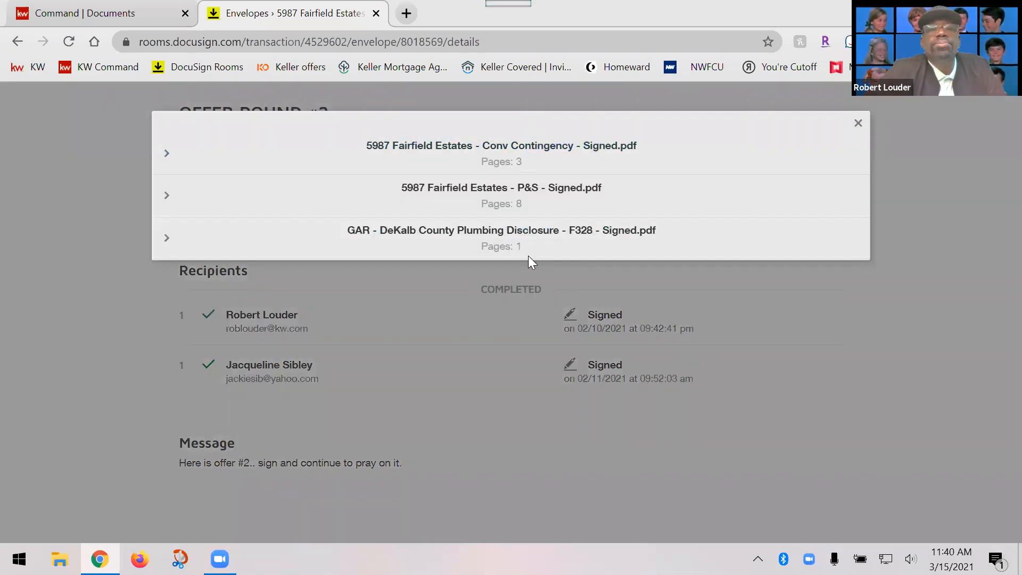
Preview the signed Conv Contingency PDF pages, then close the preview.
click(510, 145)
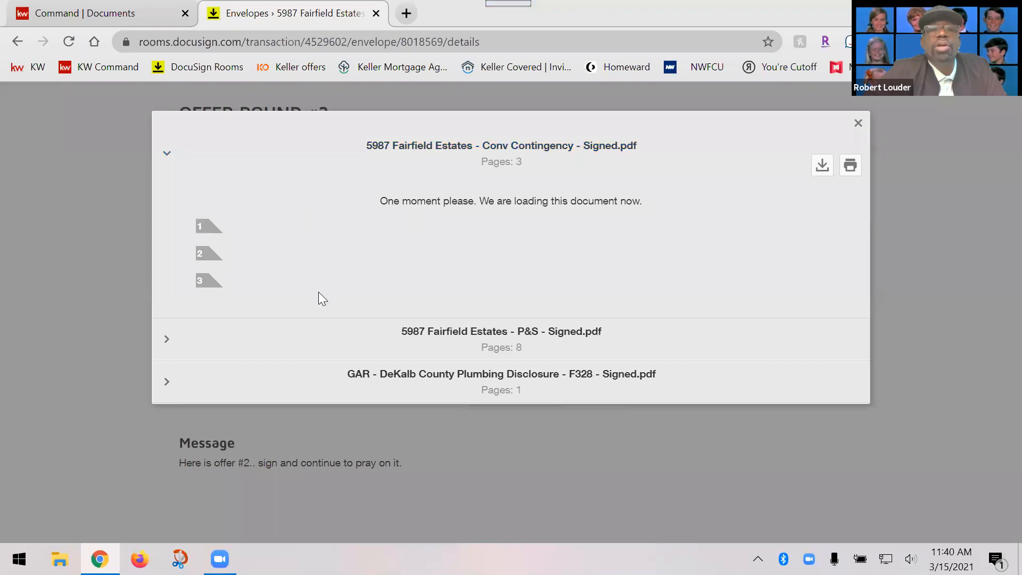
scroll(777, 319, down, 6)
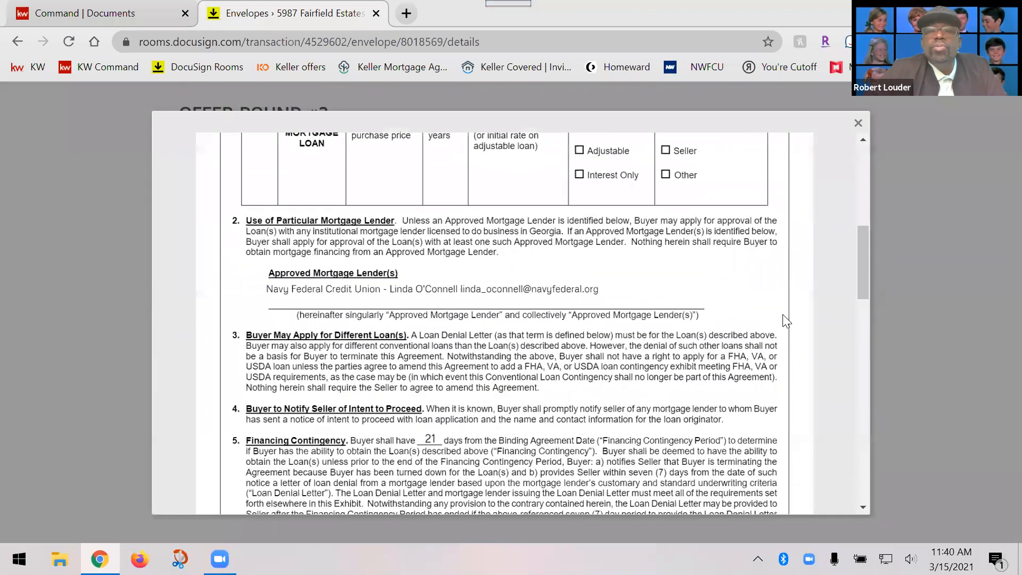
scroll(783, 314, down, 8)
scroll(810, 197, up, 13)
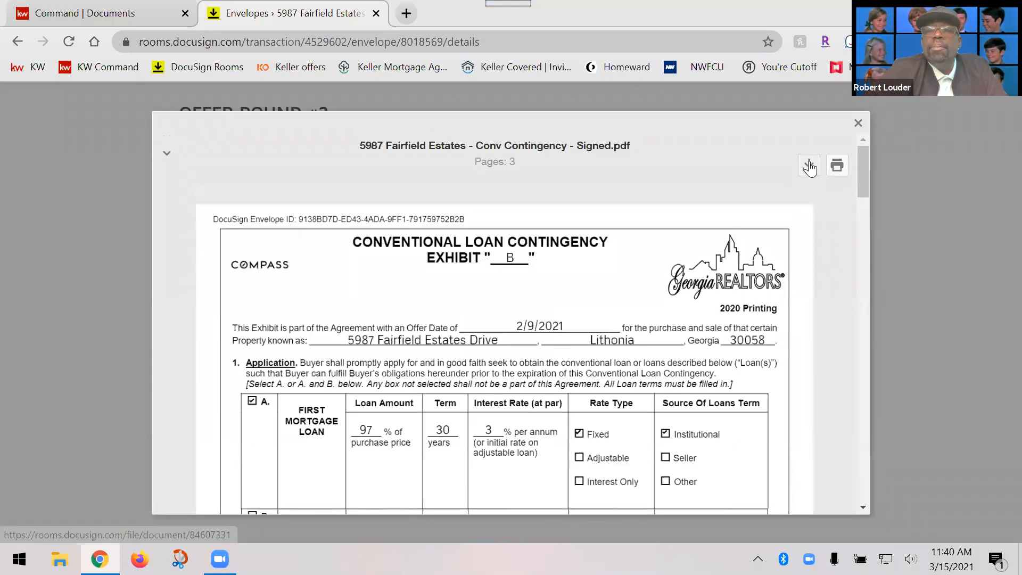
click(858, 124)
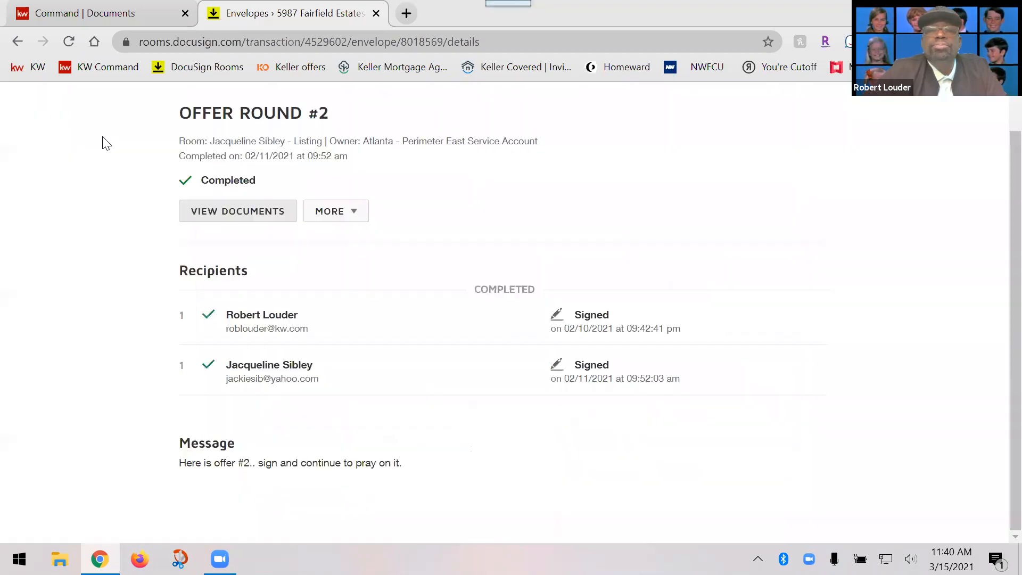
Review OFFER ROUND #2's envelope history, then close it and the envelope details.
click(335, 253)
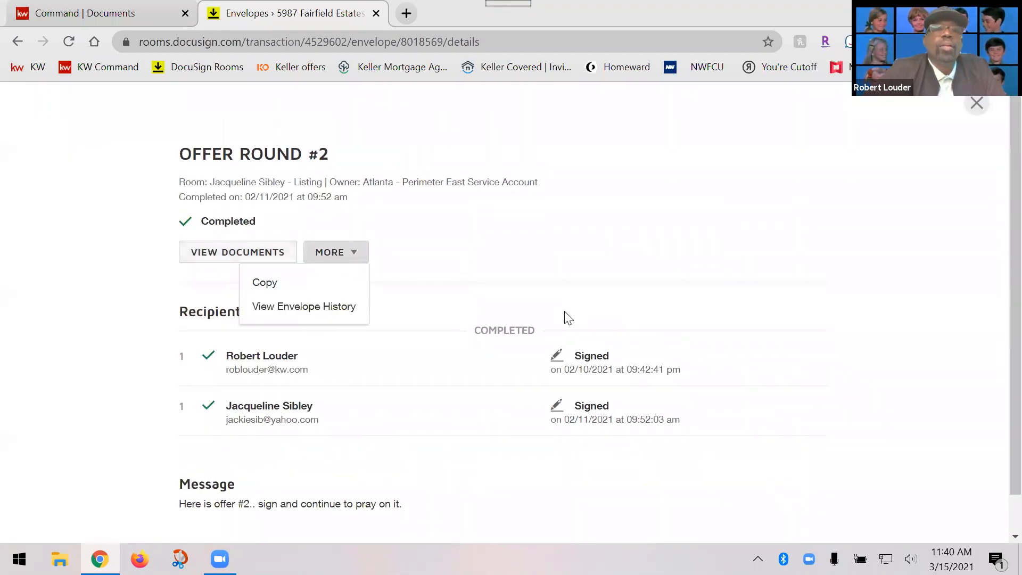
click(287, 315)
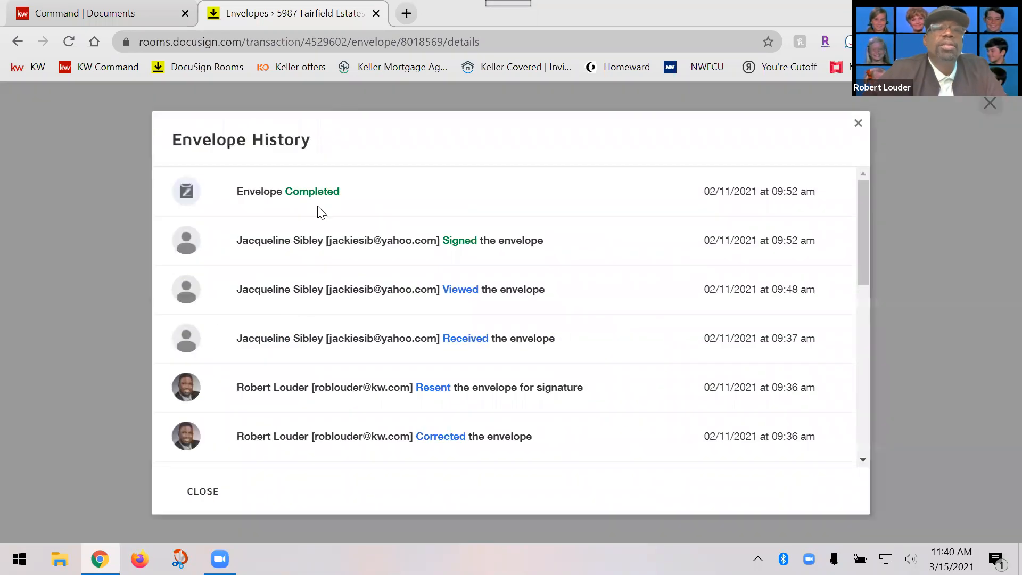
scroll(412, 333, down, 8)
scroll(427, 360, up, 8)
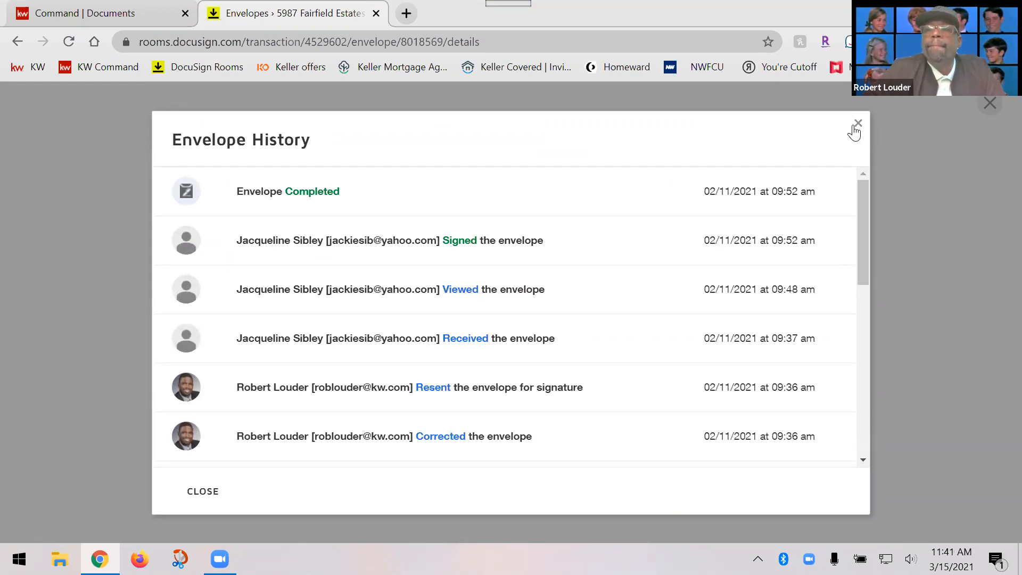
click(989, 103)
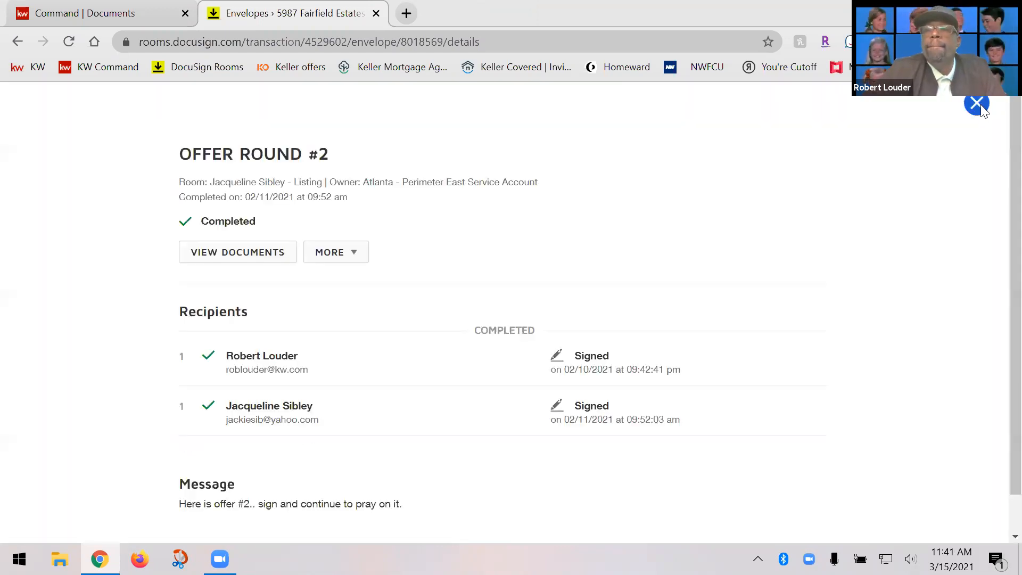
click(979, 104)
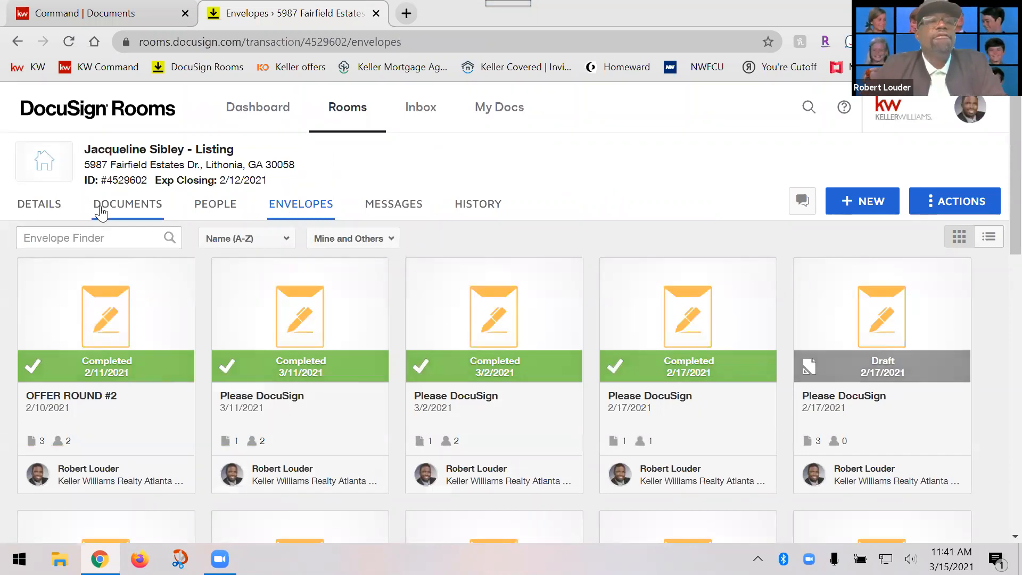
Select the GAR - Lead-Based Paint Pamphlet - CB04 card among the room's documents for emailing.
click(119, 212)
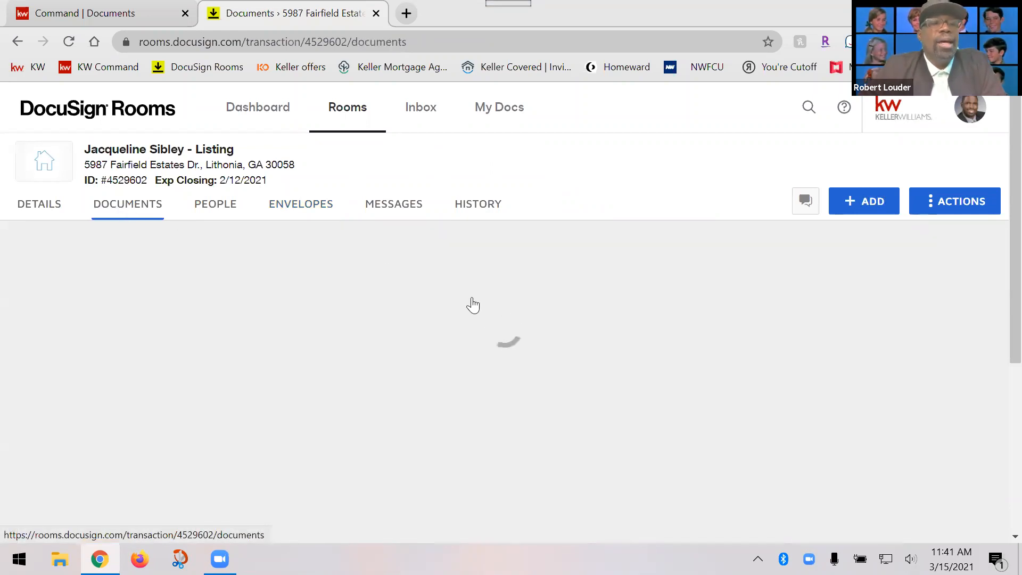
scroll(608, 279, down, 5)
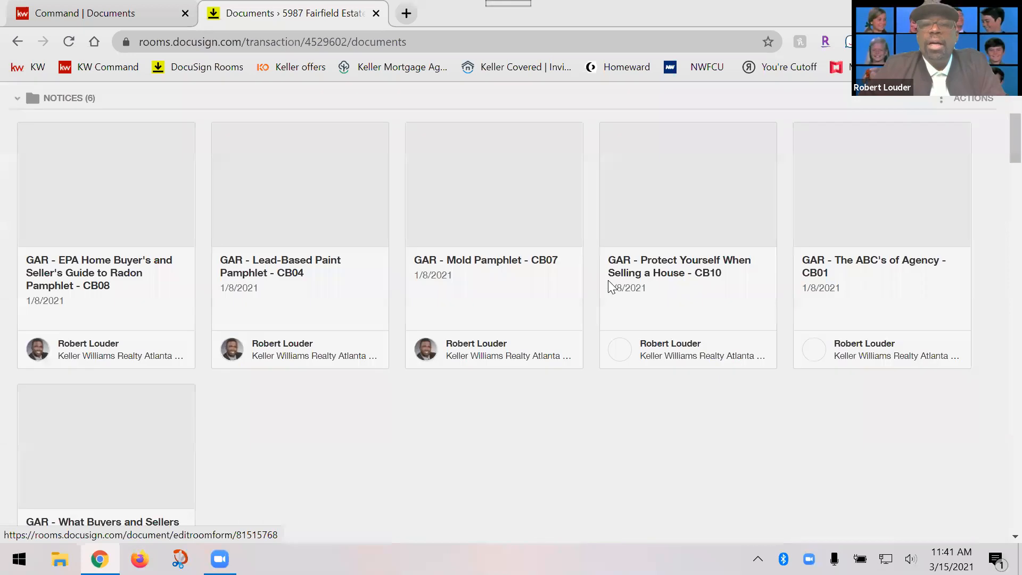
scroll(608, 296, up, 5)
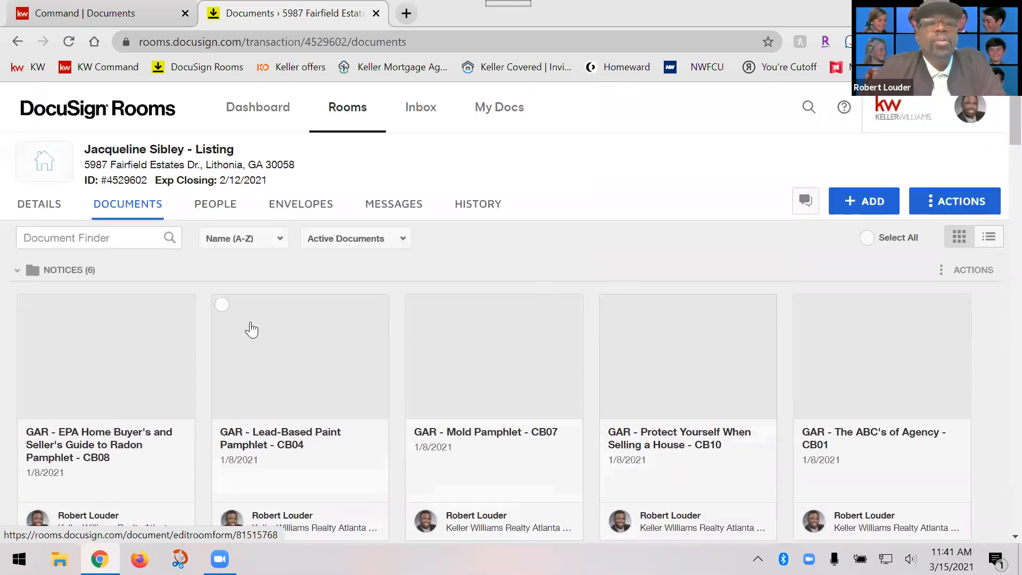
click(222, 307)
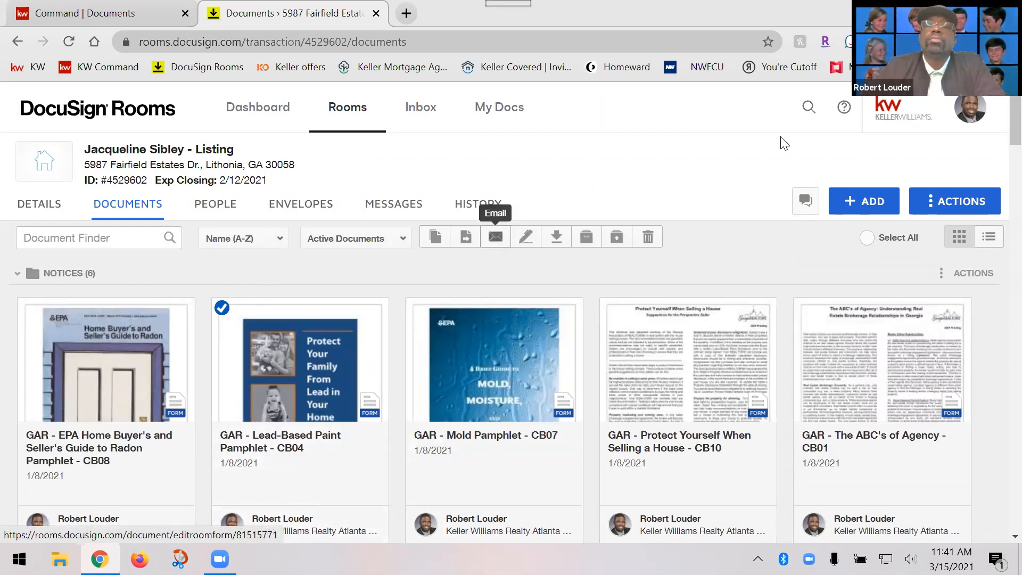
click(495, 237)
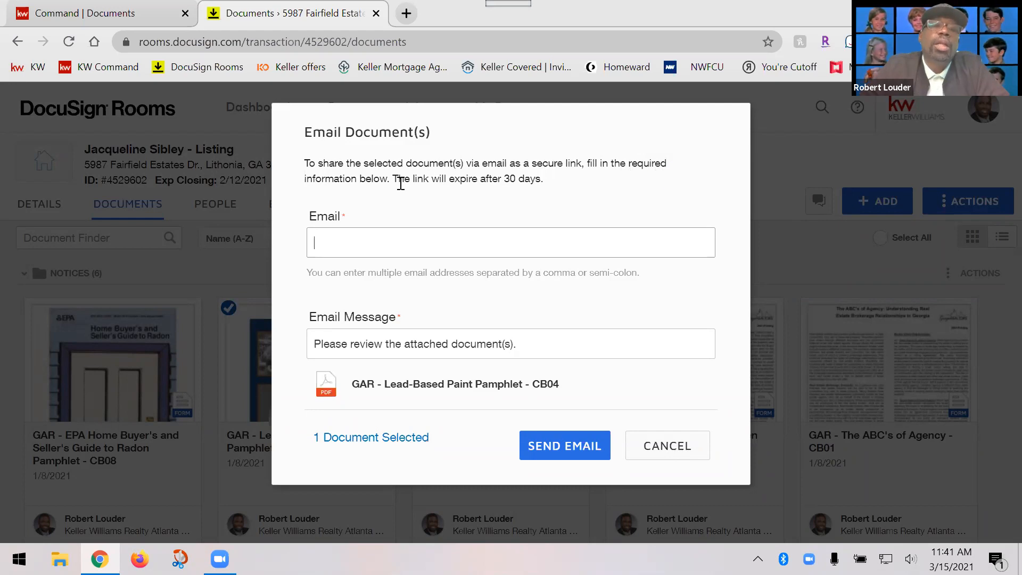
Highlight the note that the emailed link expires after 30 days, then cancel without sending.
drag(392, 179, 580, 182)
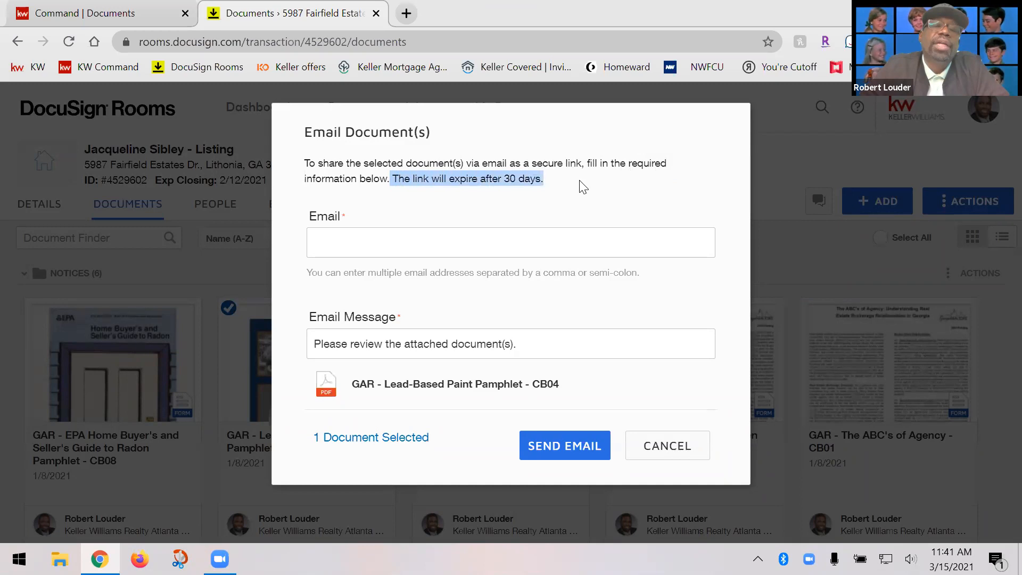
click(583, 186)
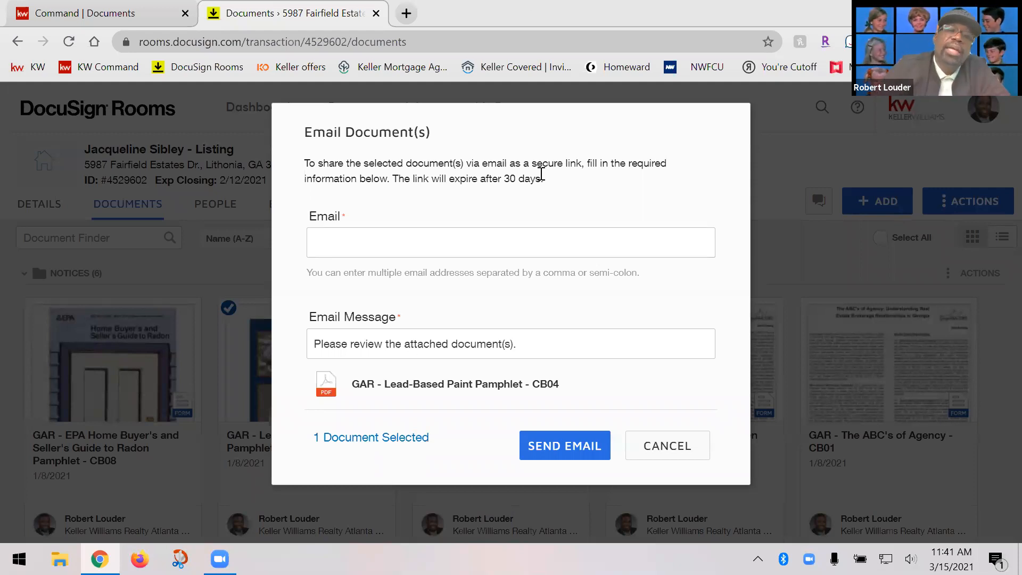
drag(541, 179, 450, 181)
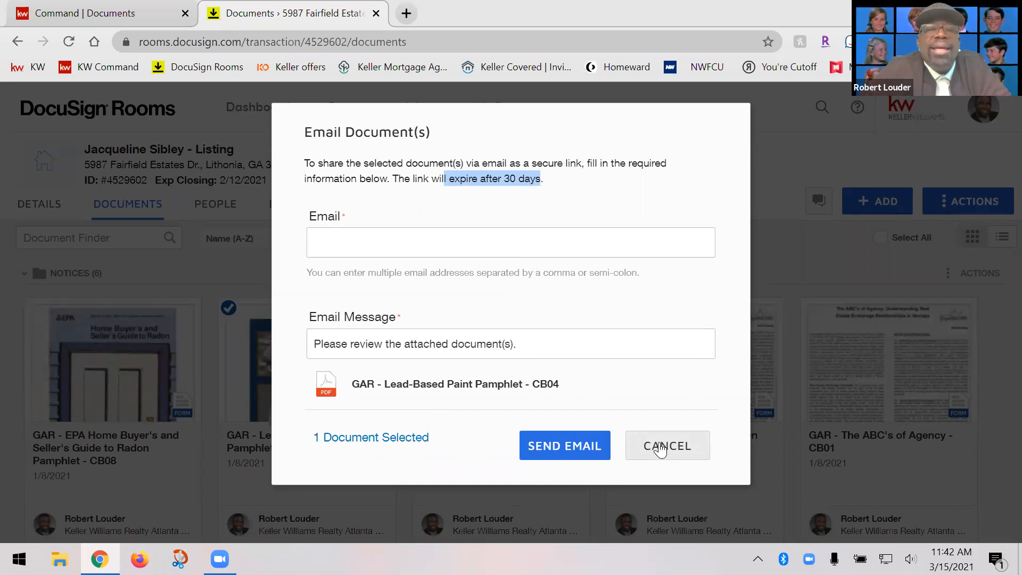
click(660, 450)
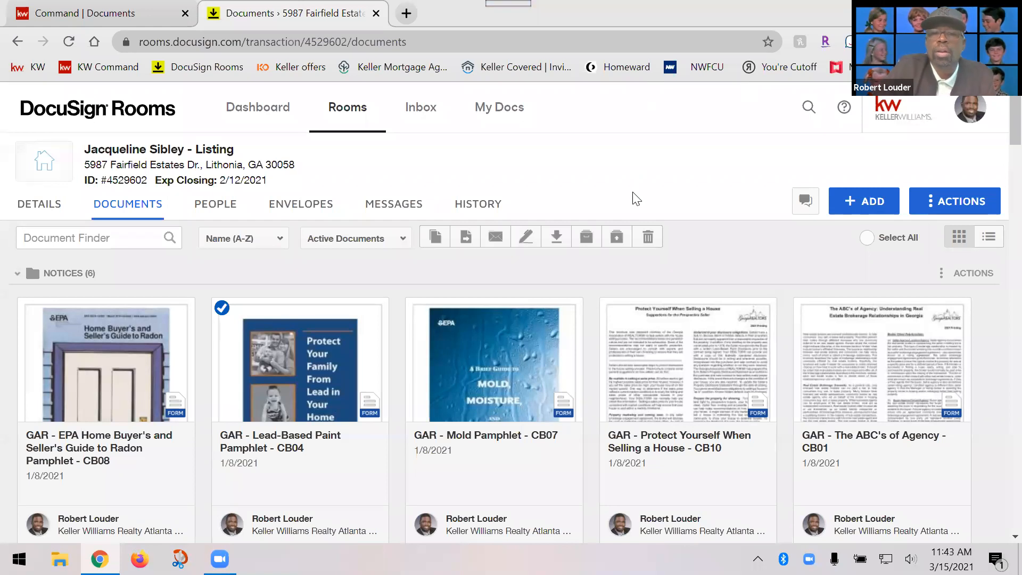
Unselect the Lead-Based Paint Pamphlet in the Notices folder.
scroll(633, 197, down, 5)
scroll(628, 194, up, 5)
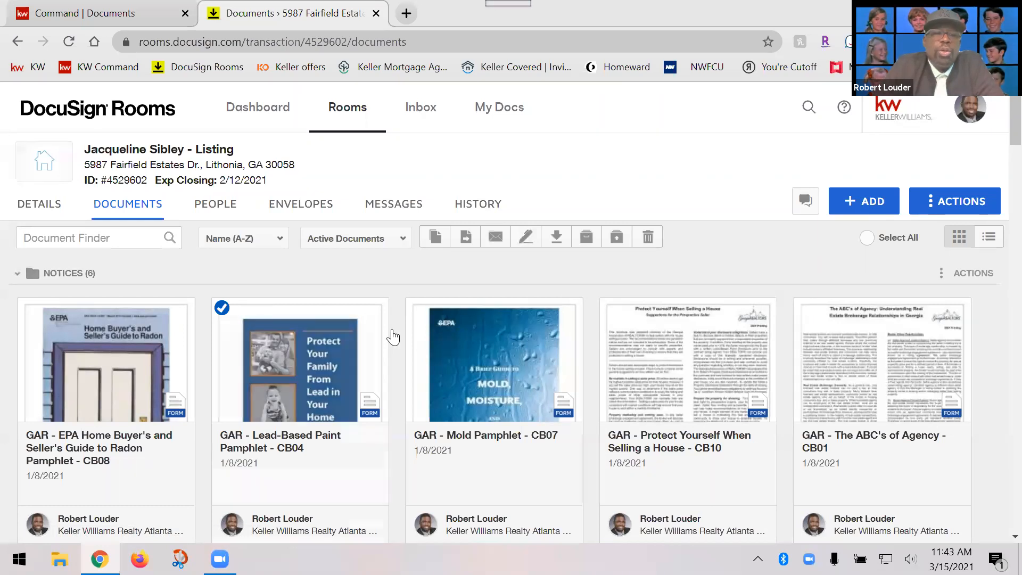
click(221, 308)
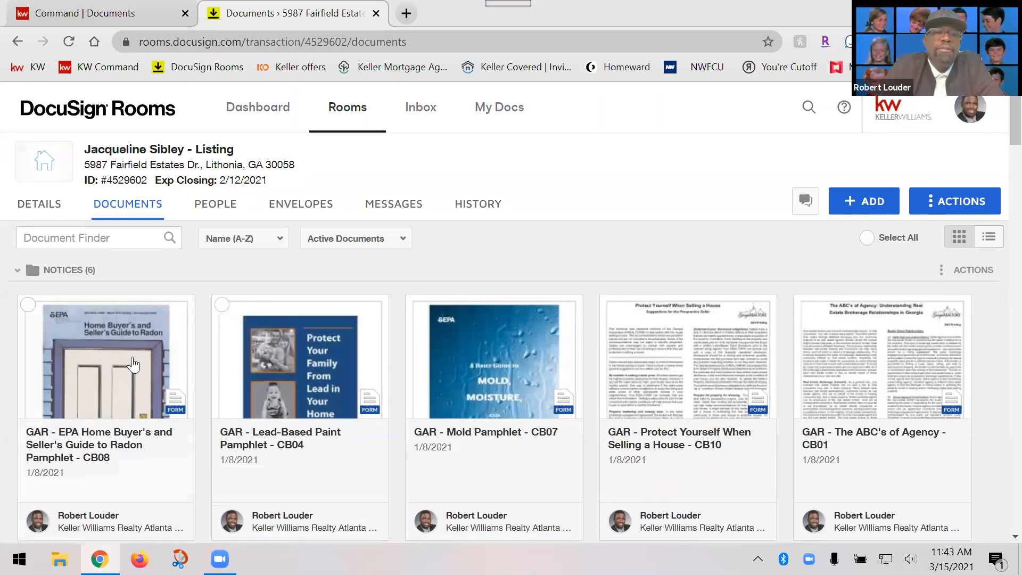
Scroll through the room's documents, then return to the Rooms Dashboard listing five recently viewed rooms.
scroll(378, 372, down, 10)
scroll(544, 372, up, 7)
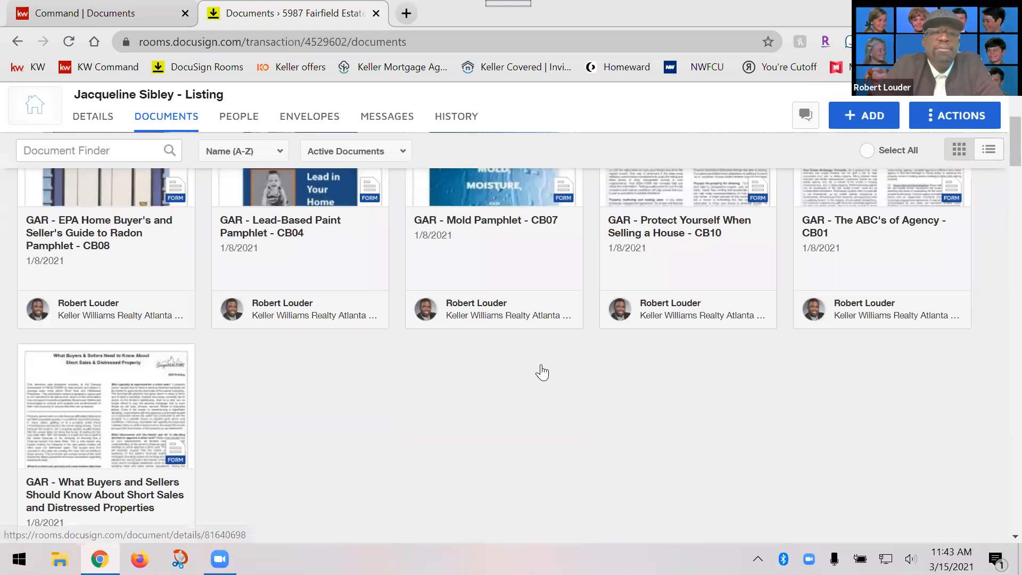
scroll(542, 372, up, 4)
scroll(637, 420, down, 15)
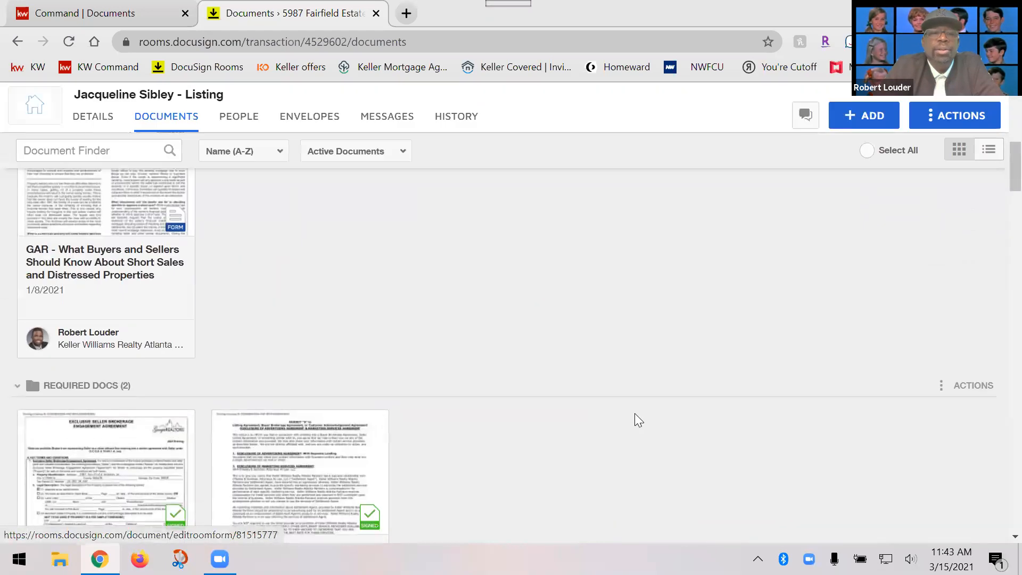
scroll(636, 421, up, 8)
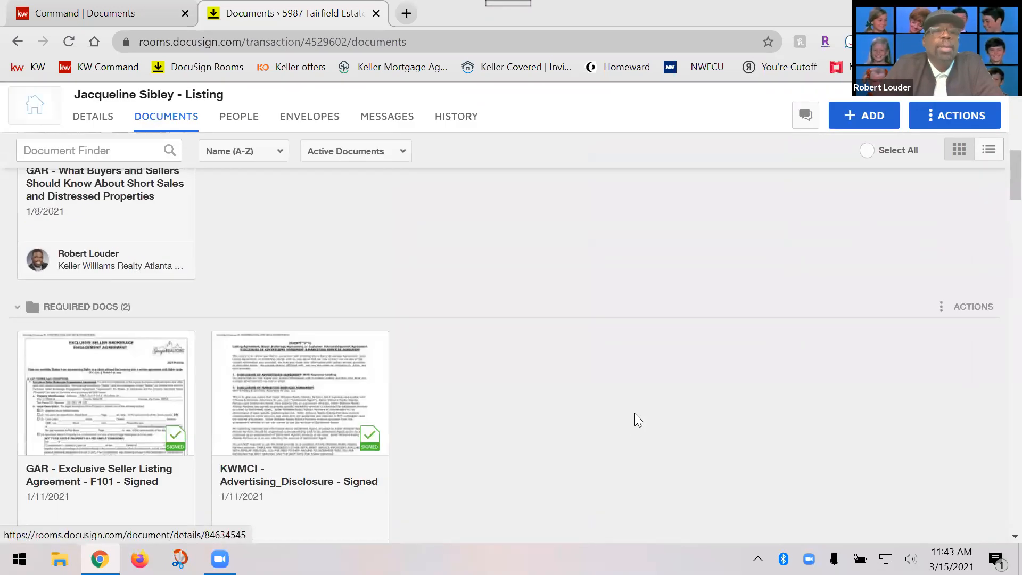
scroll(634, 413, up, 5)
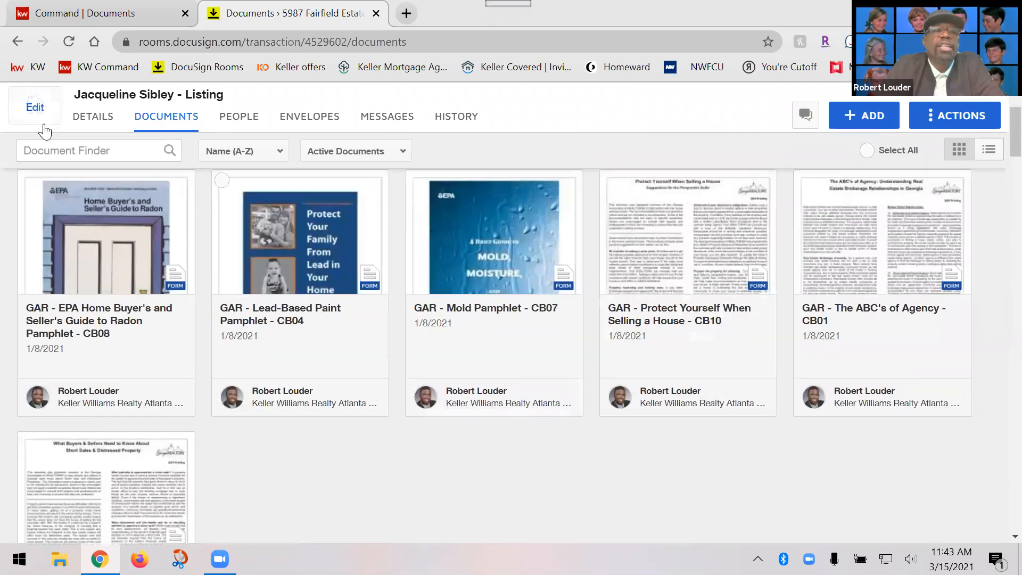
scroll(182, 168, up, 3)
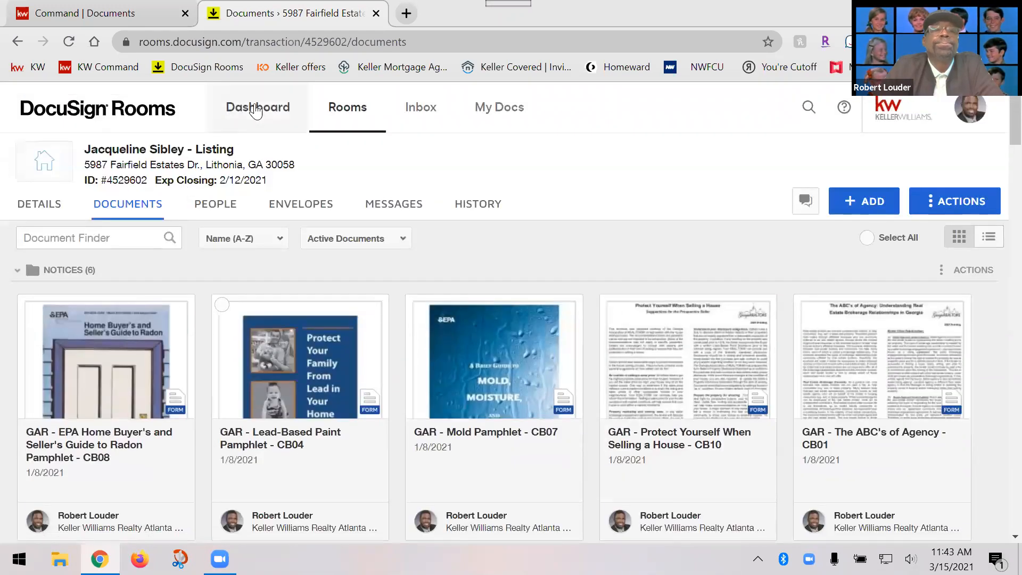
click(272, 113)
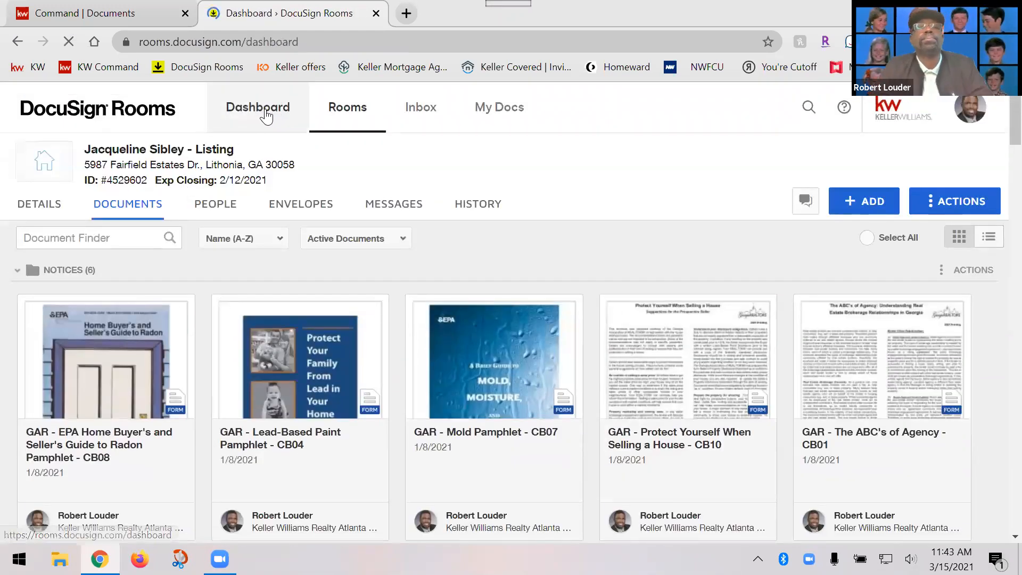
scroll(414, 196, down, 1)
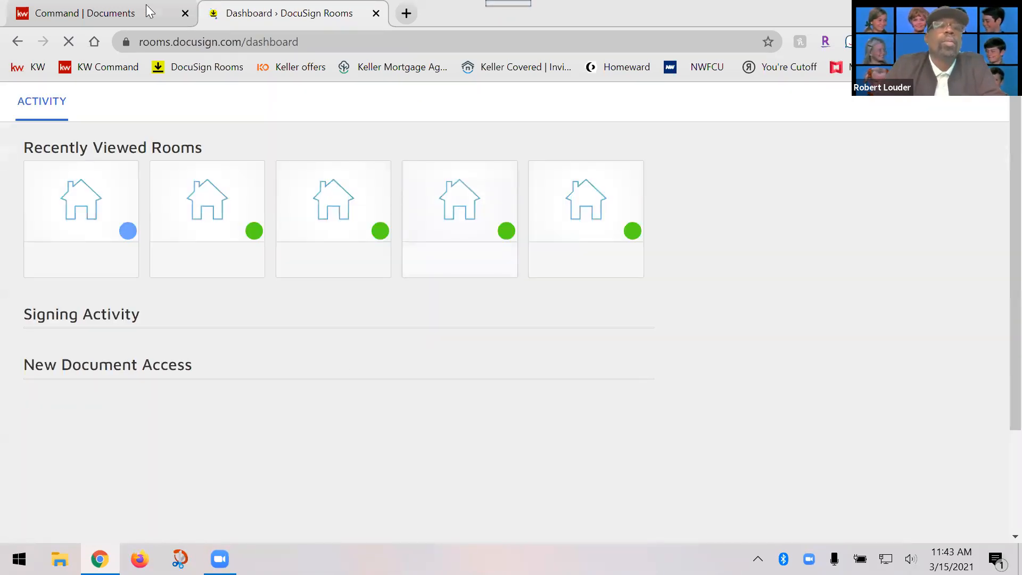
From the buyer's documents checklist in KW Command, launch the linked transaction in DocuSign Rooms.
click(111, 6)
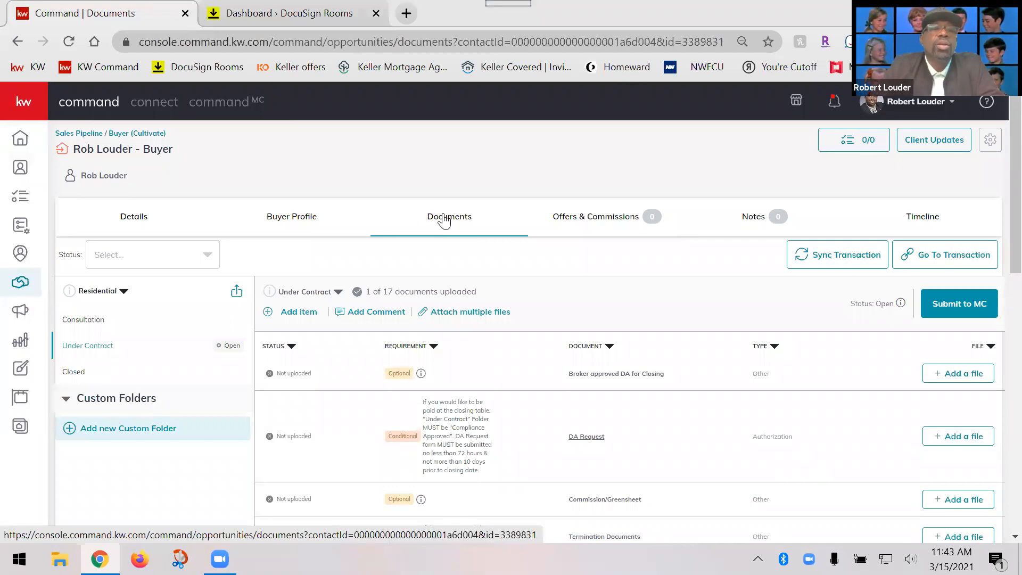
click(326, 222)
click(448, 227)
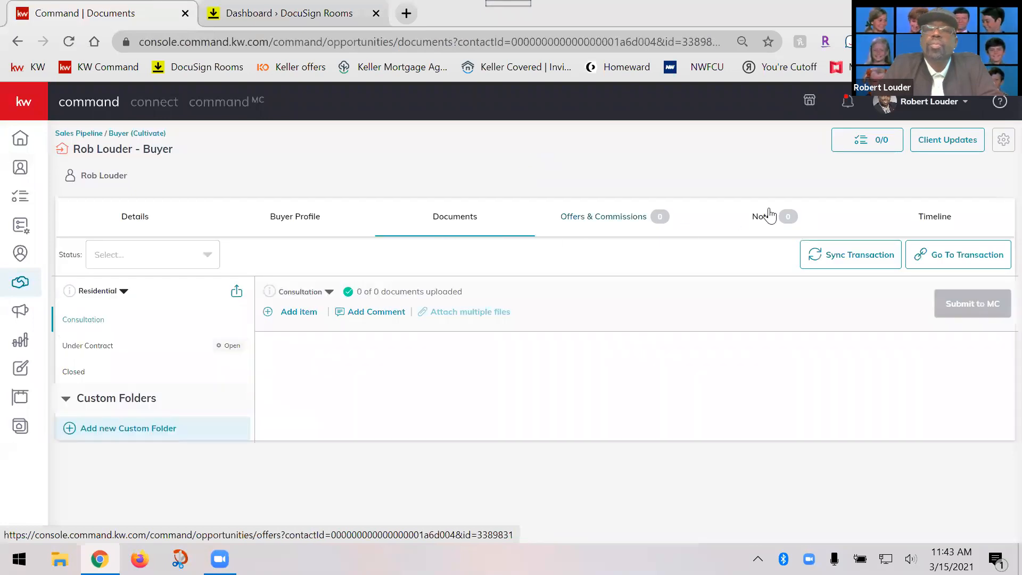
click(943, 260)
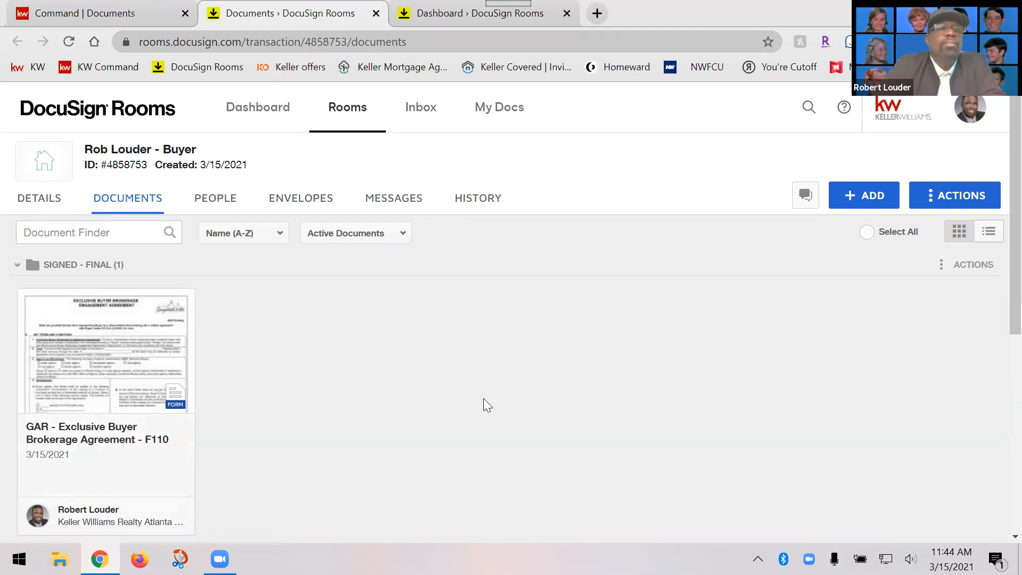
Choose Split from the F110 agreement's action menu in the Signed - Final folder.
scroll(483, 406, down, 5)
scroll(360, 380, up, 5)
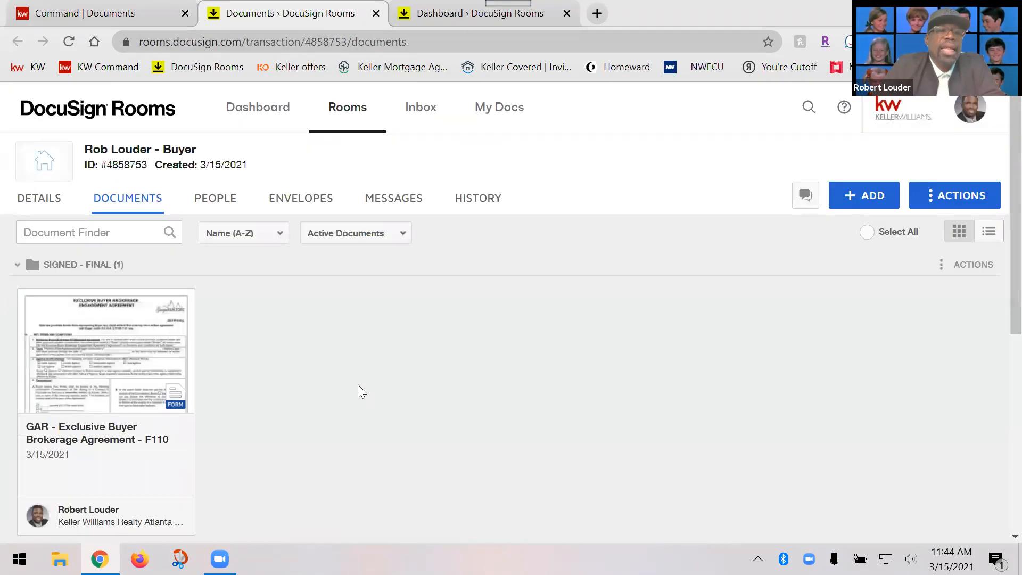
scroll(350, 380, down, 5)
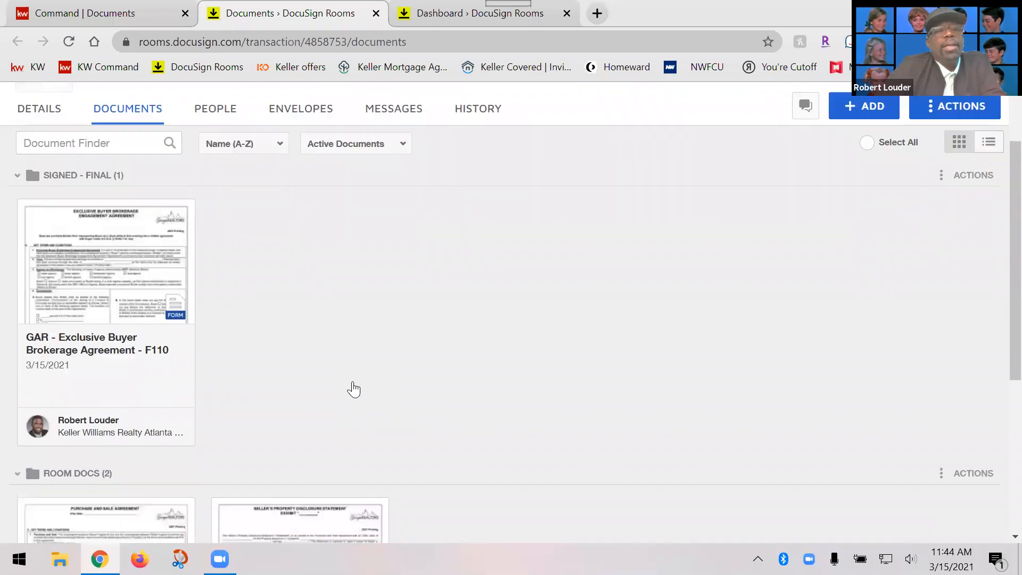
scroll(353, 385, up, 5)
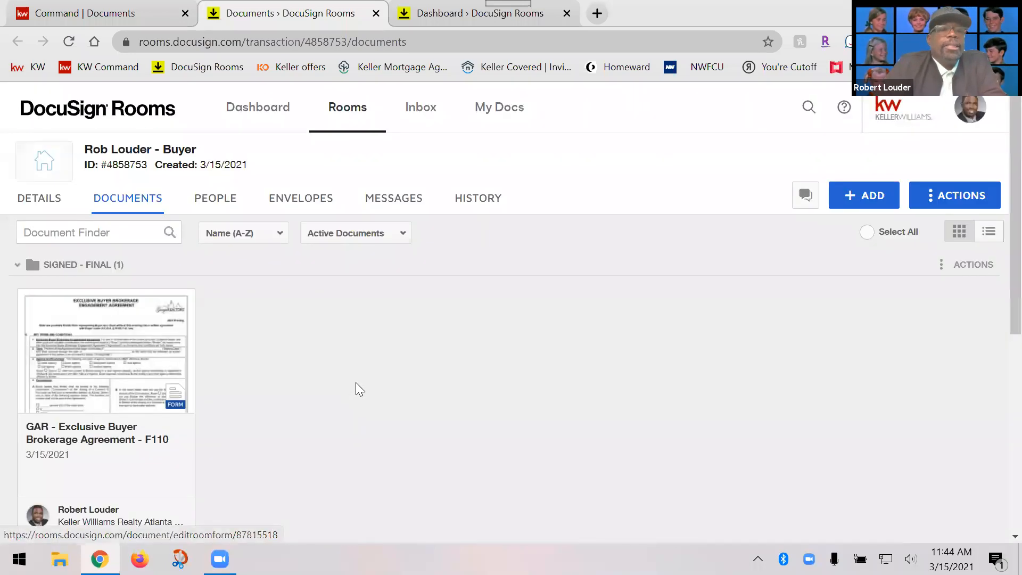
right_click(118, 344)
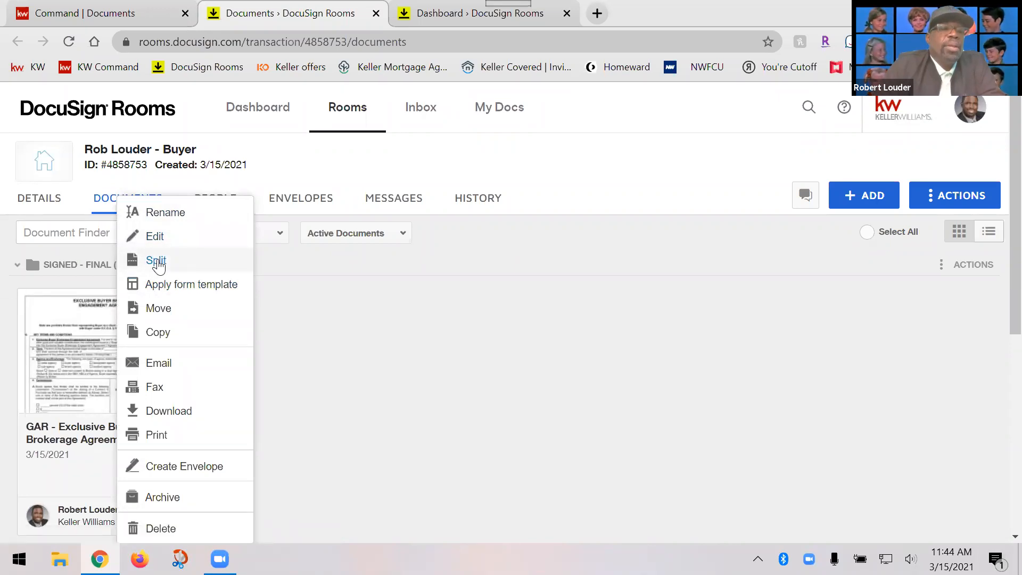
click(157, 262)
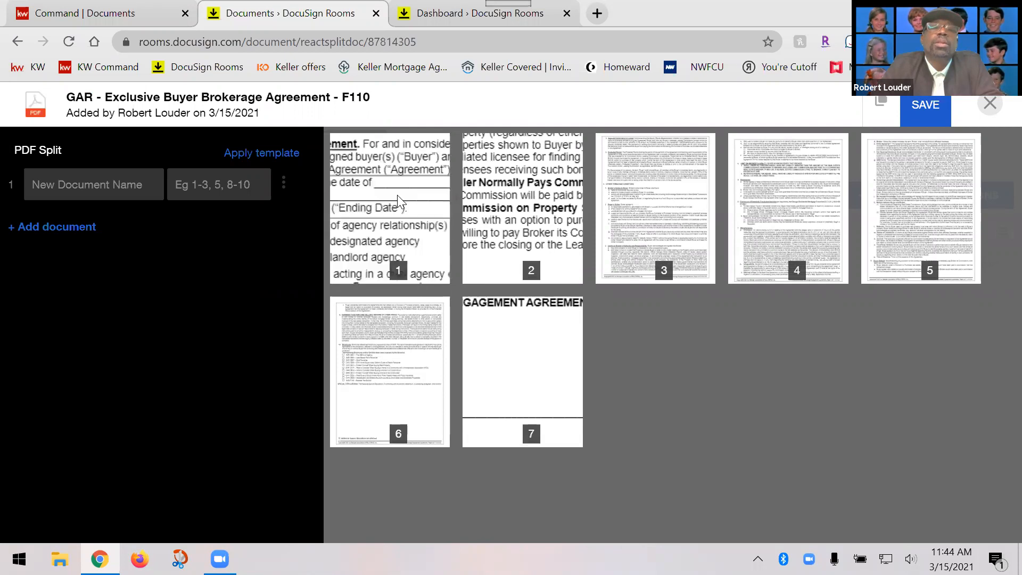
Define the first split document as p&S covering pages 1-3.
click(209, 183)
text(1)
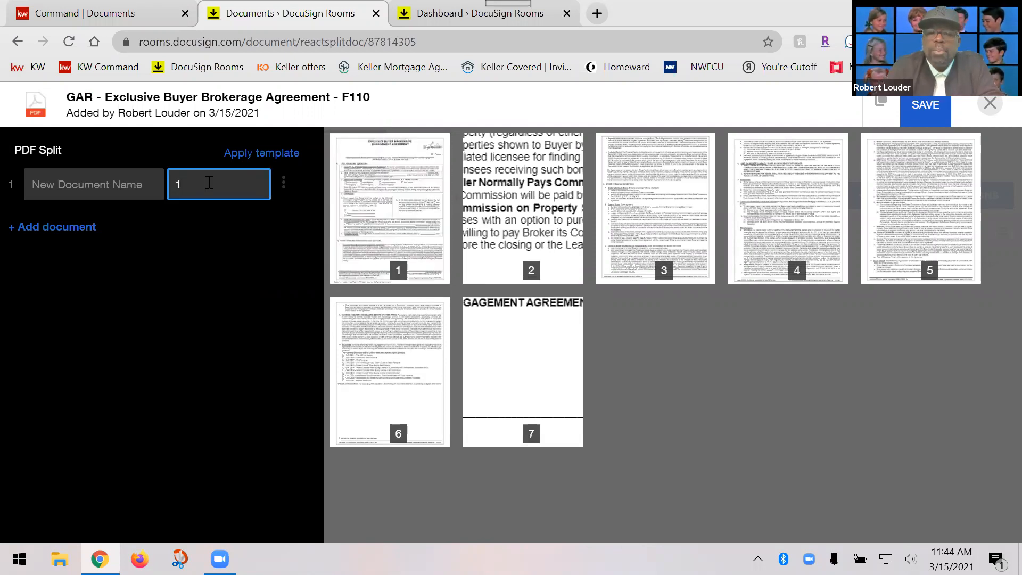
text(-3)
click(64, 181)
text(p&S)
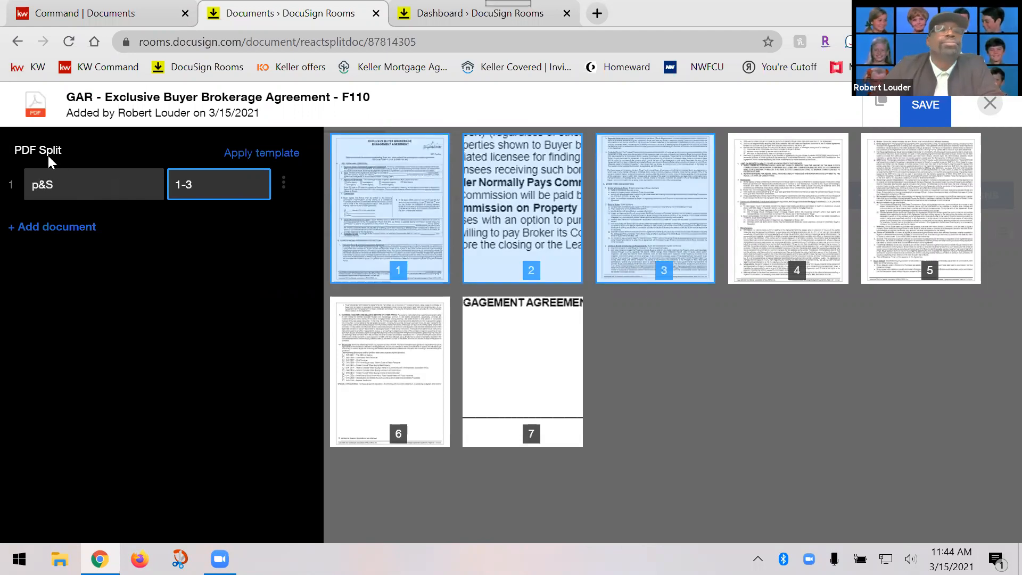
Add a second split document named lbp for pages 4-5.
click(52, 227)
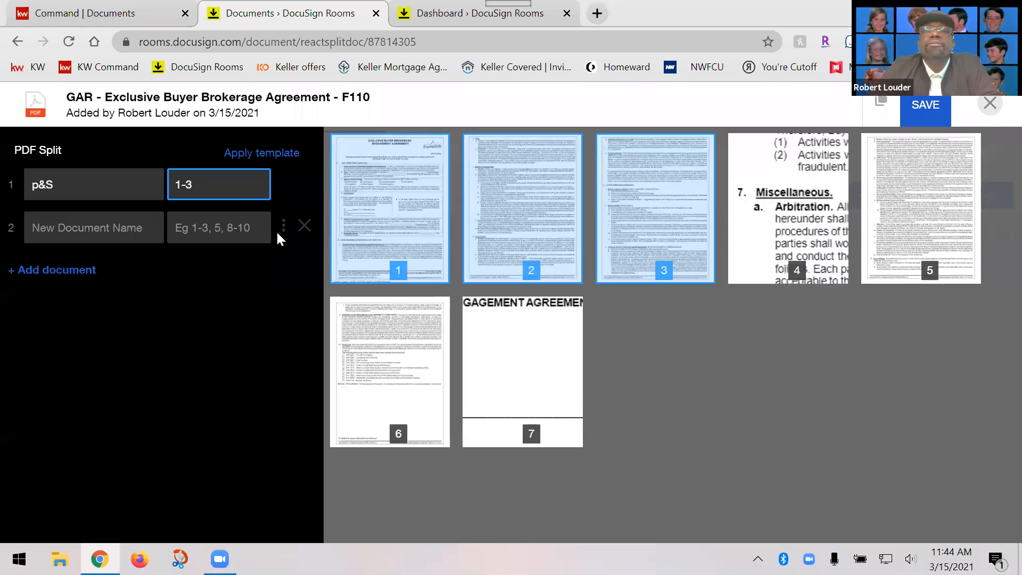
click(233, 229)
text(4)
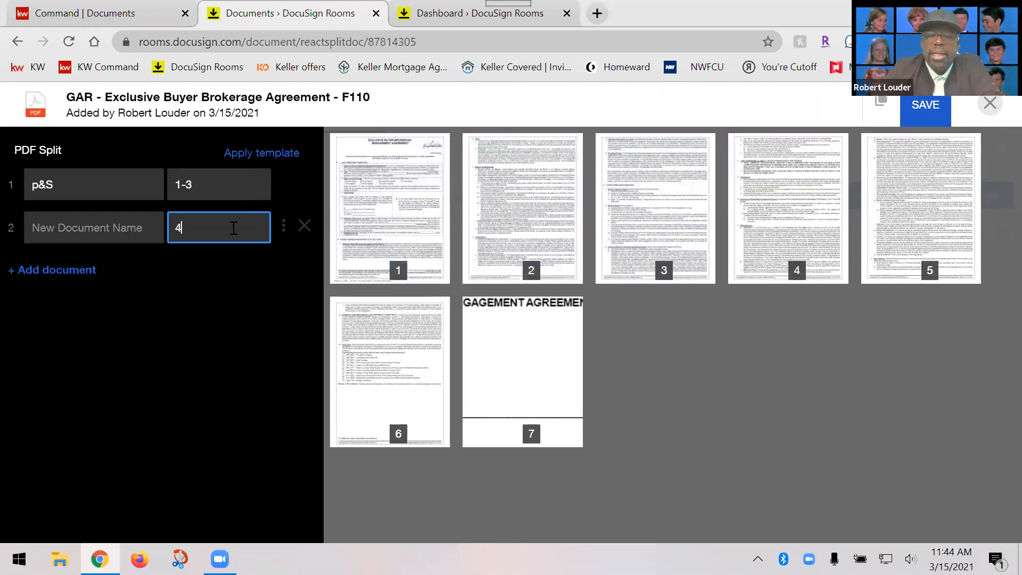
text(-5)
click(86, 226)
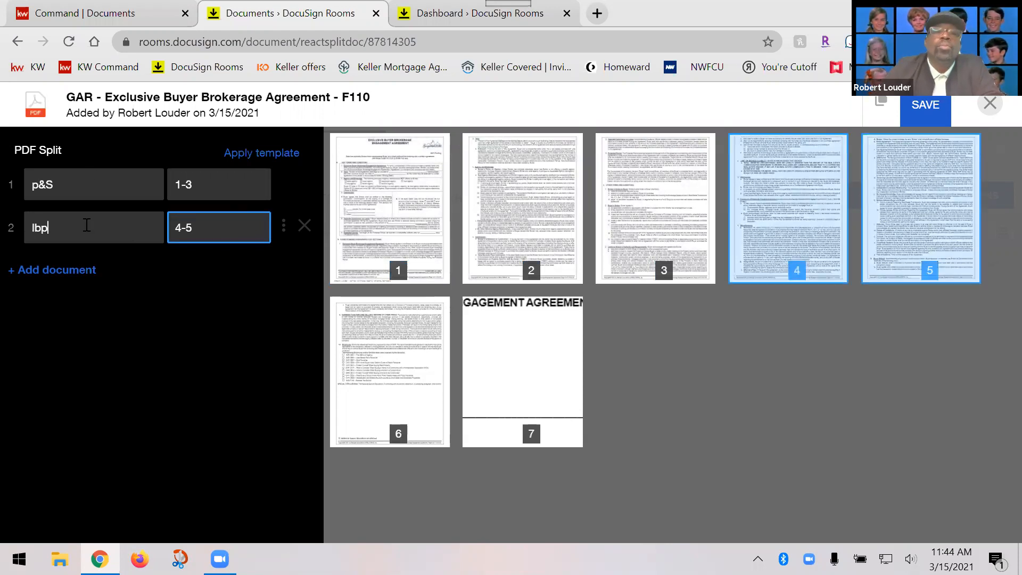
Add a third split document named spd for pages 6-7, then close the editor unsaved.
click(68, 270)
click(213, 272)
text(6-7)
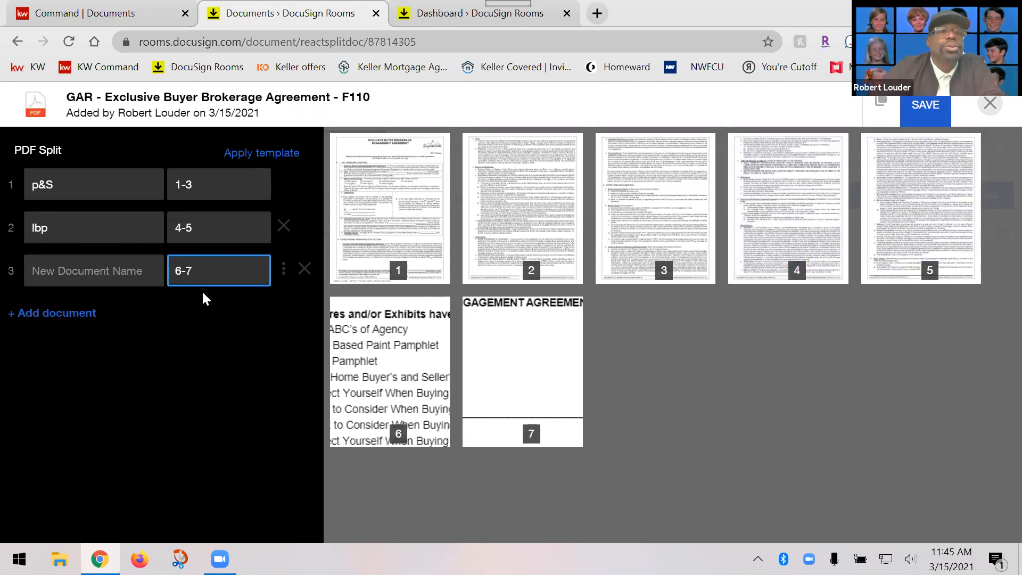
click(112, 268)
text(spd)
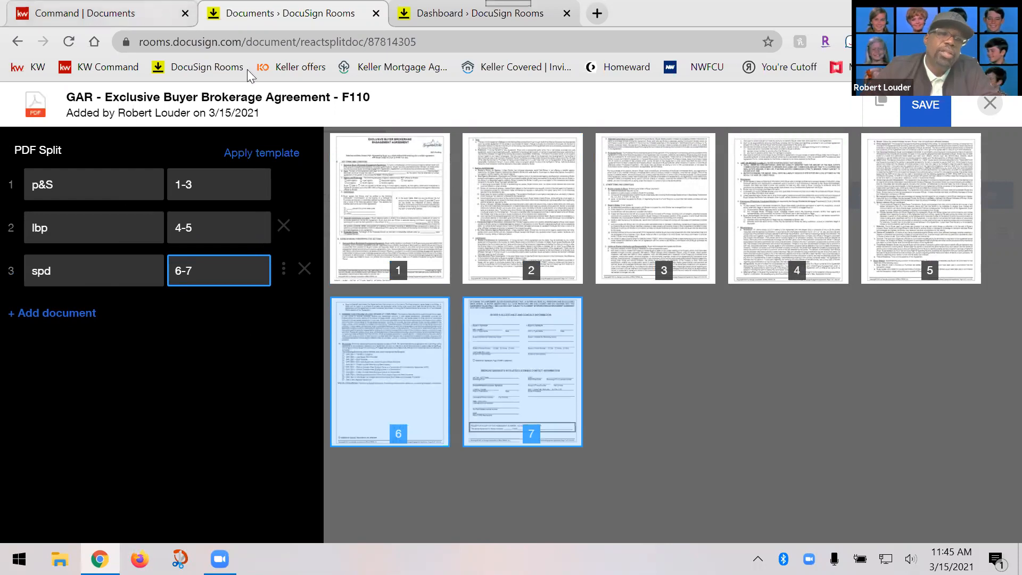
click(989, 104)
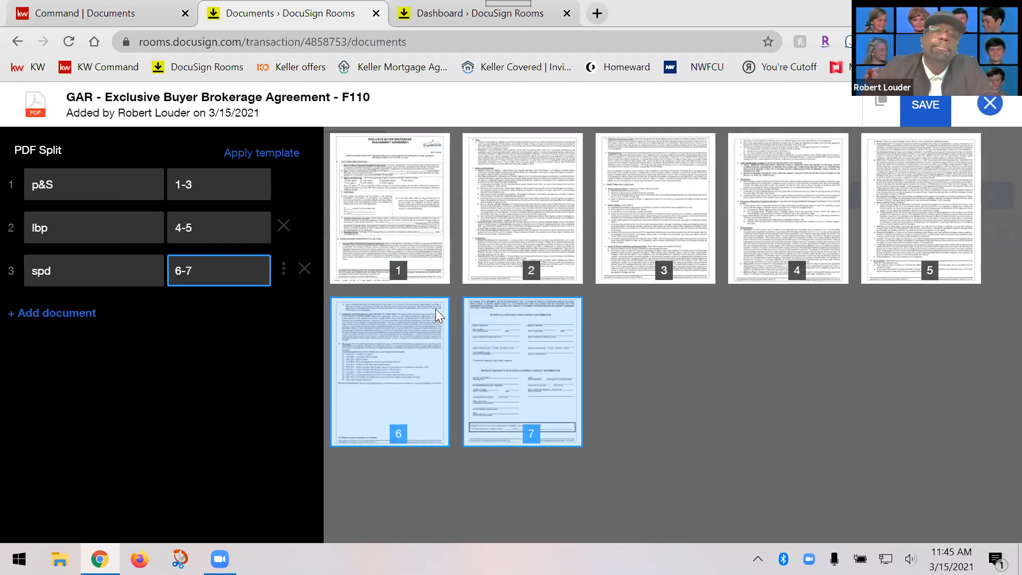
Reopen the F110 Split editor, then close it again without saving.
scroll(484, 398, down, 5)
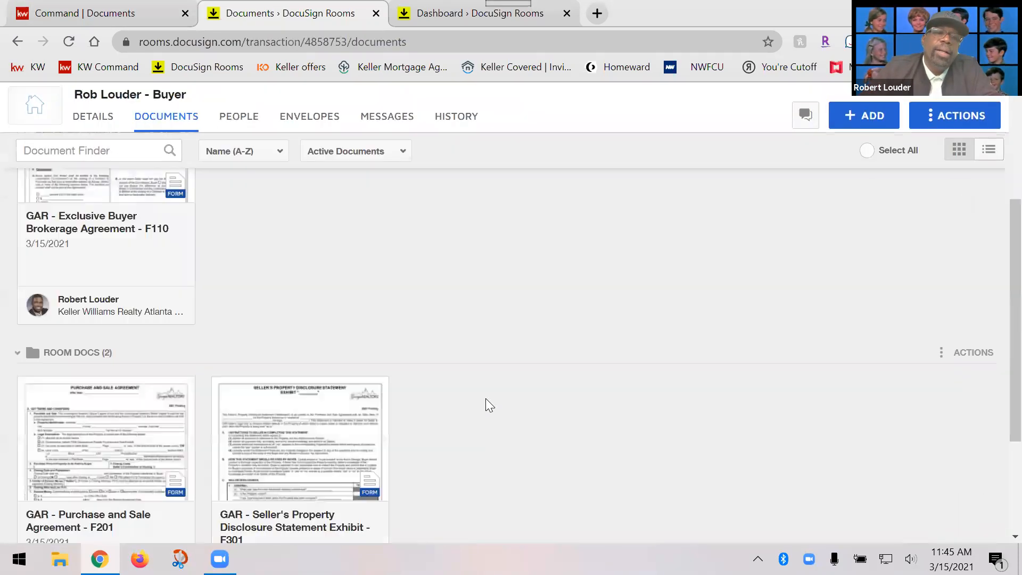
scroll(486, 395, up, 3)
scroll(433, 374, up, 2)
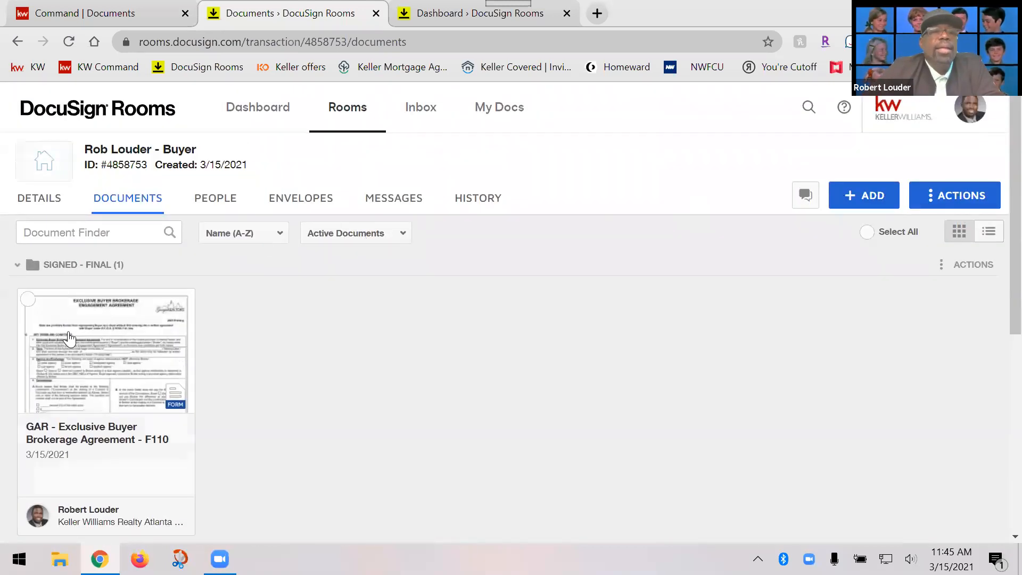
right_click(86, 330)
click(114, 261)
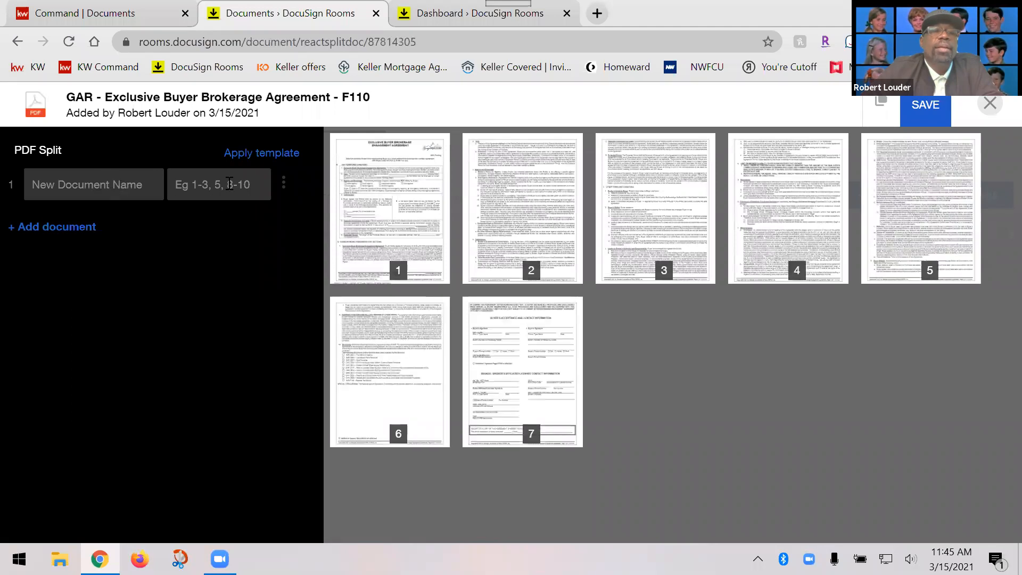
click(180, 184)
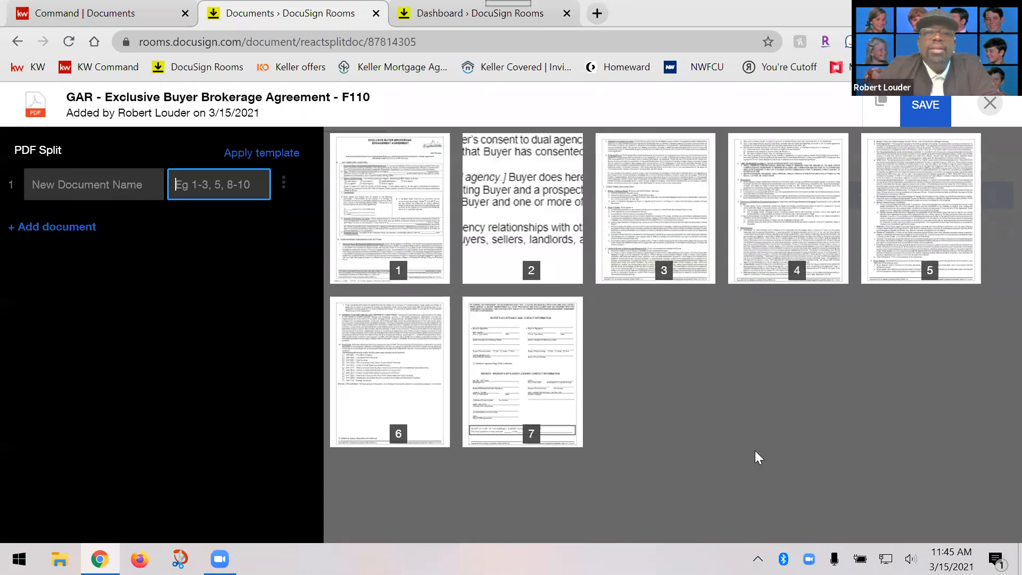
click(989, 104)
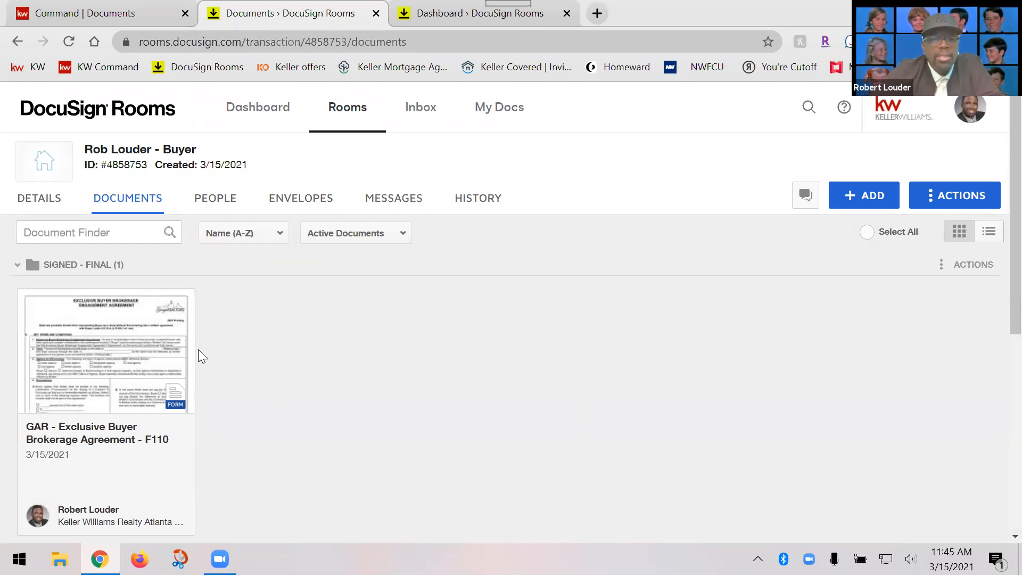
Reopen Split for the F110 agreement and enter page 1 as the first document's range.
right_click(94, 334)
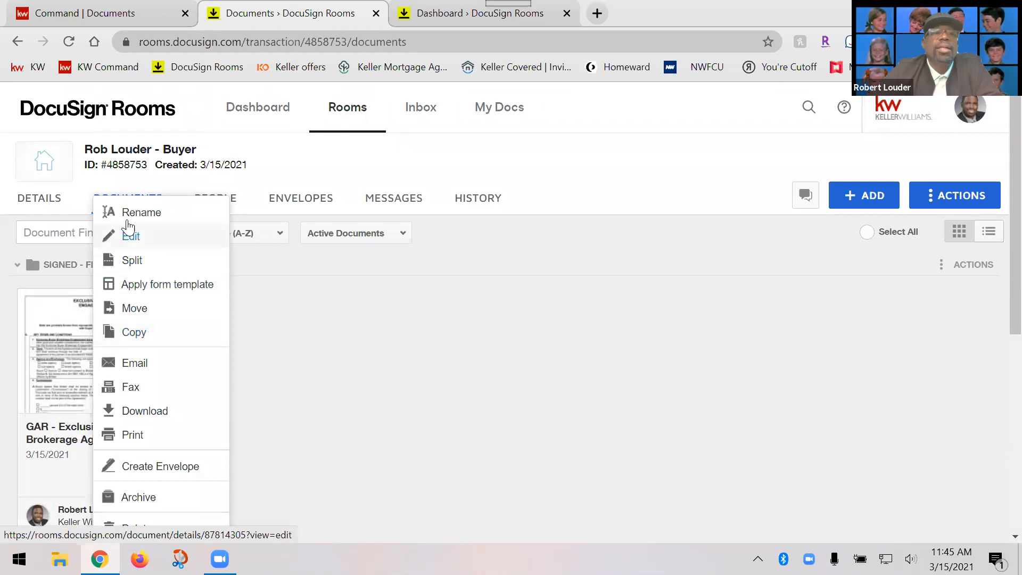
click(136, 261)
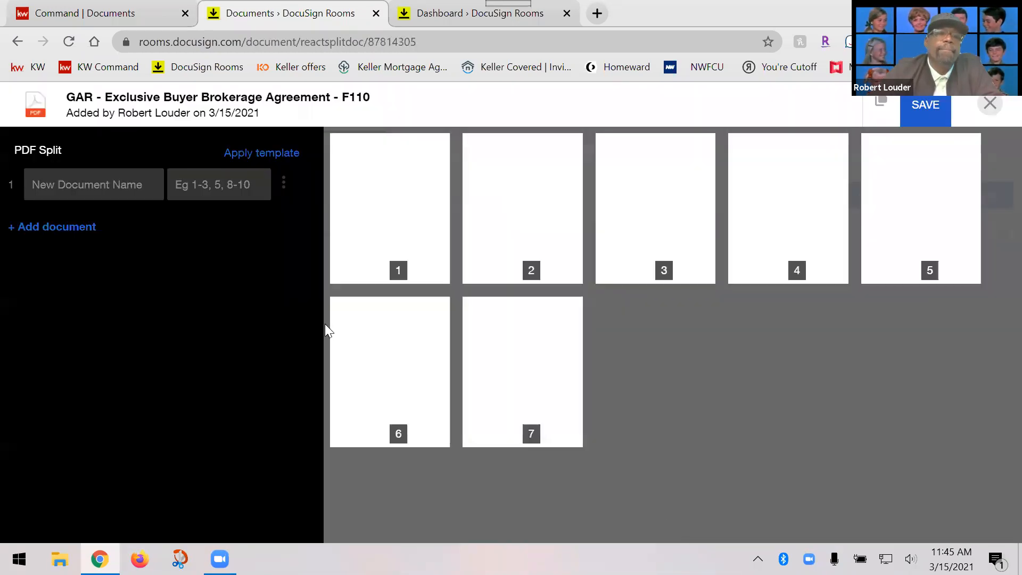
click(211, 190)
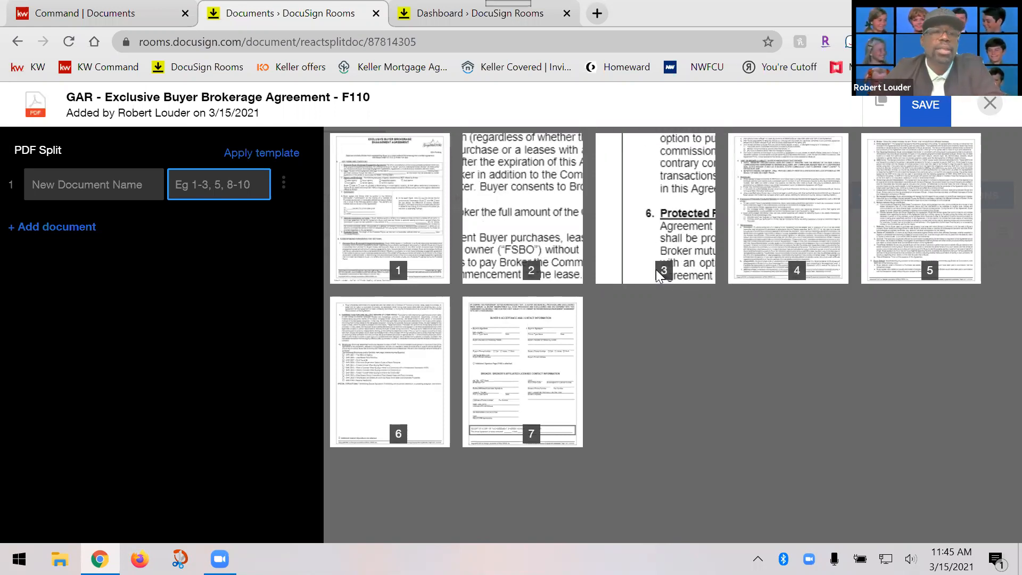
text(1)
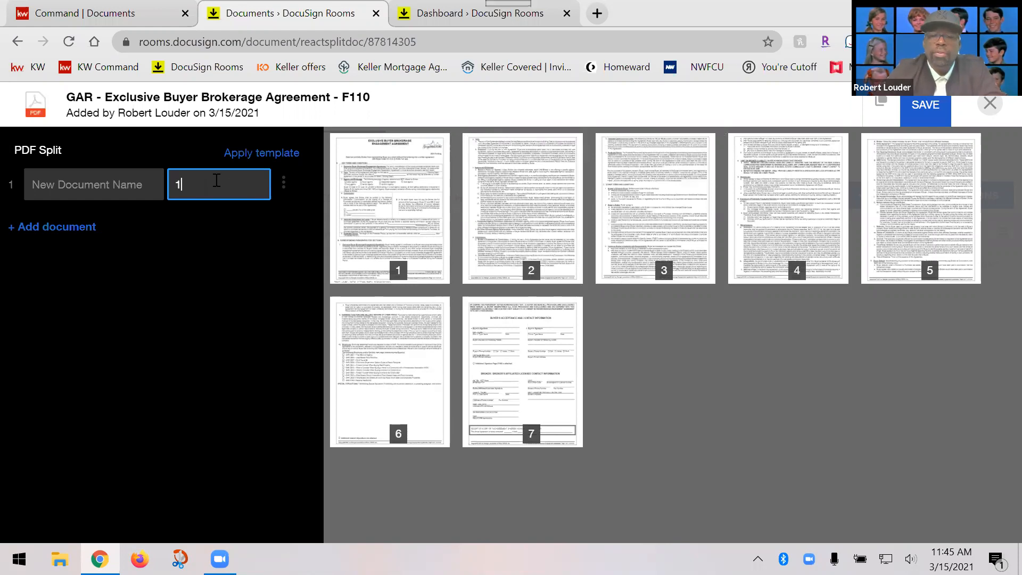